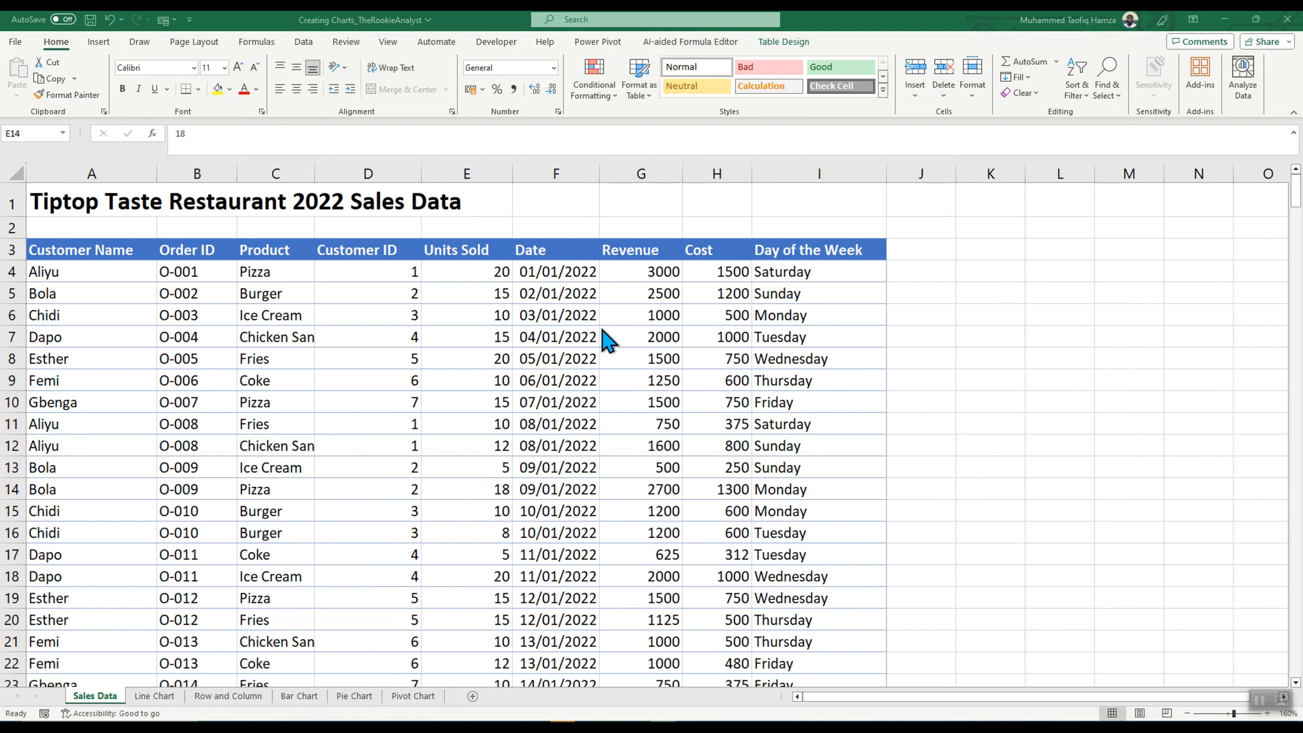
Step: Browse the recommended charts for the sales data table and preview the clustered bar chart of Sum of Cost by Product
left_click(82, 272)
left_click(83, 272)
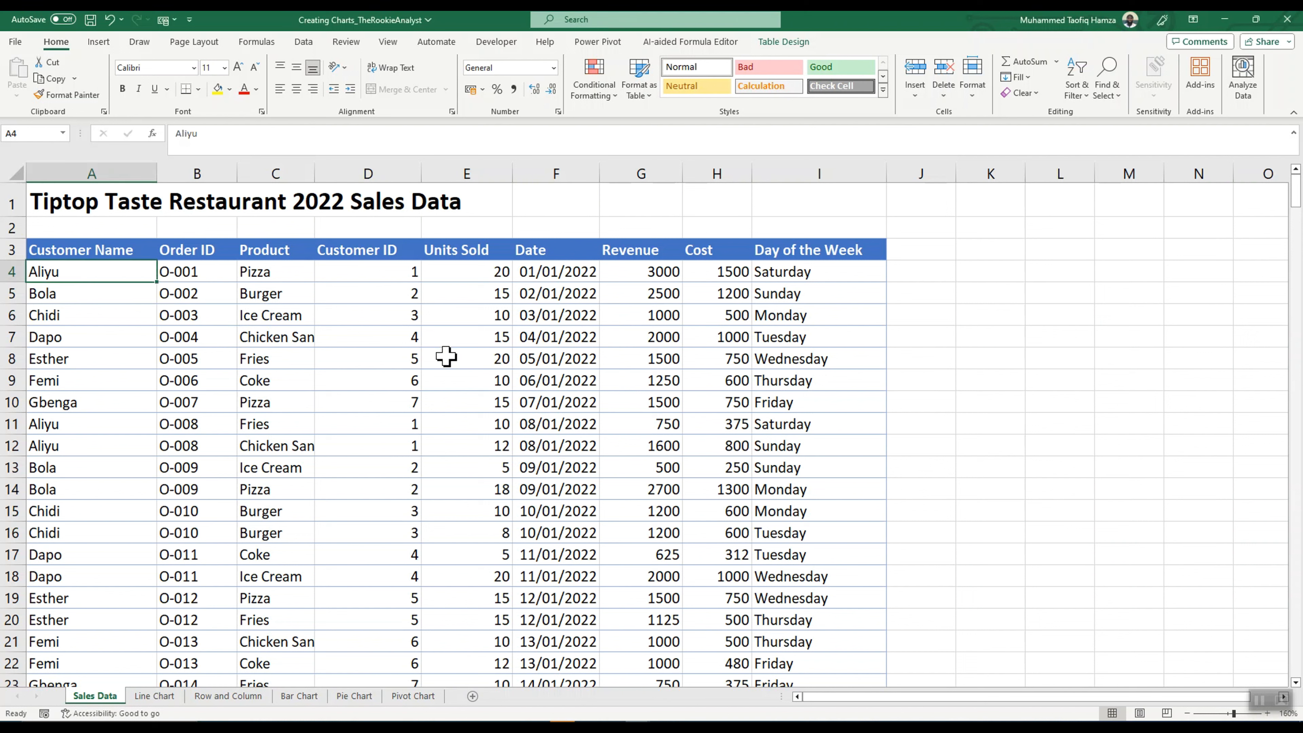
left_click(99, 42)
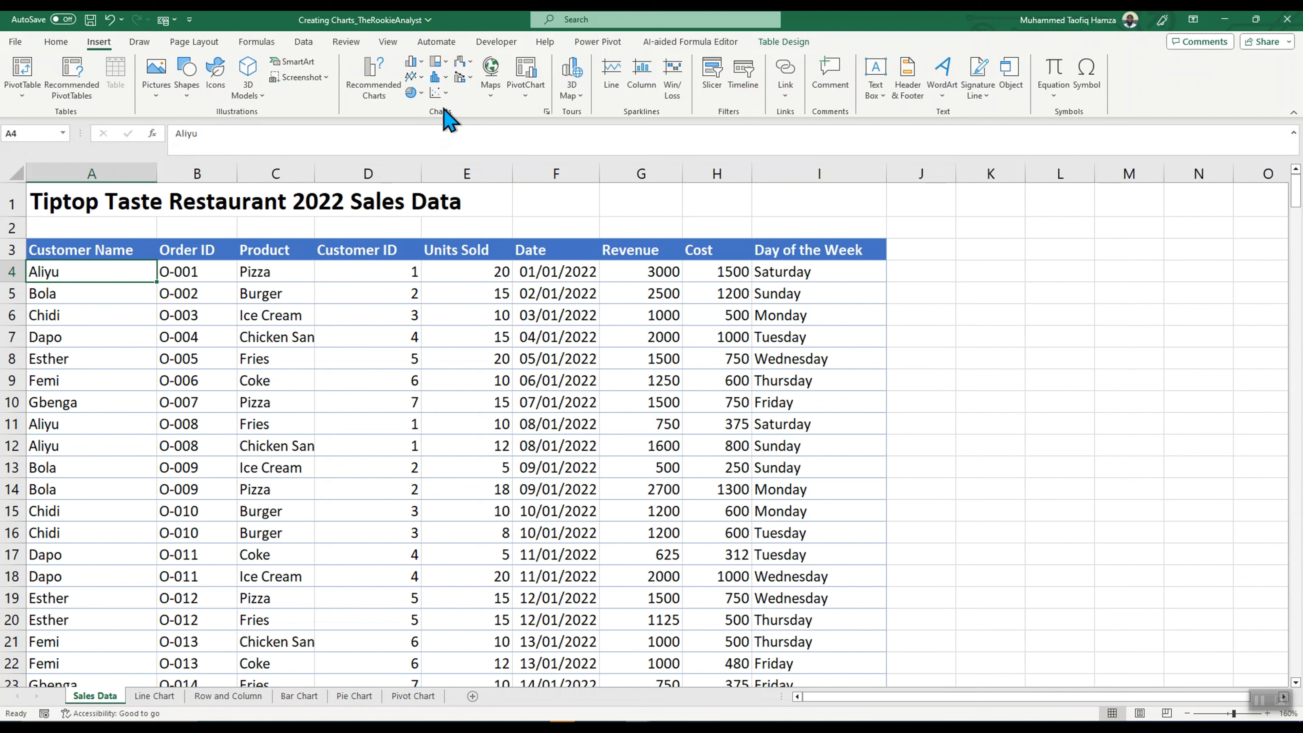
left_click(547, 111)
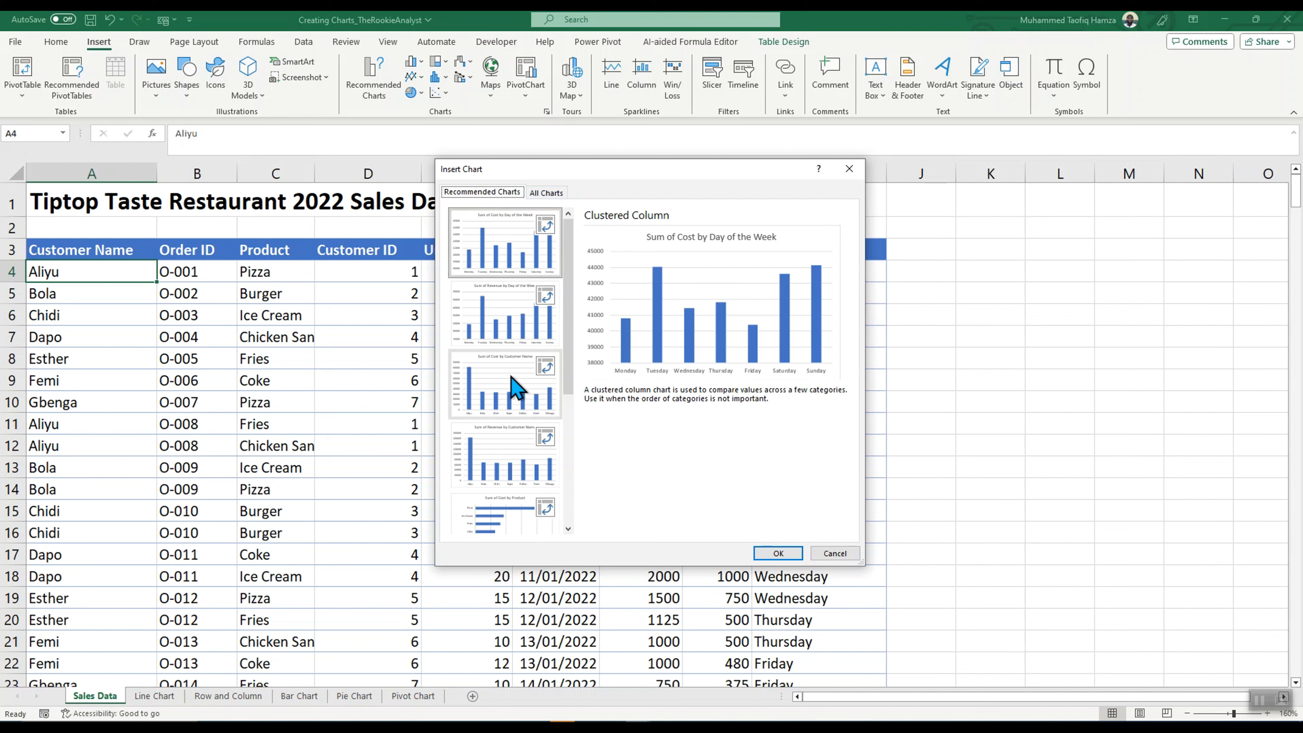
scroll(513, 387, "down", 3)
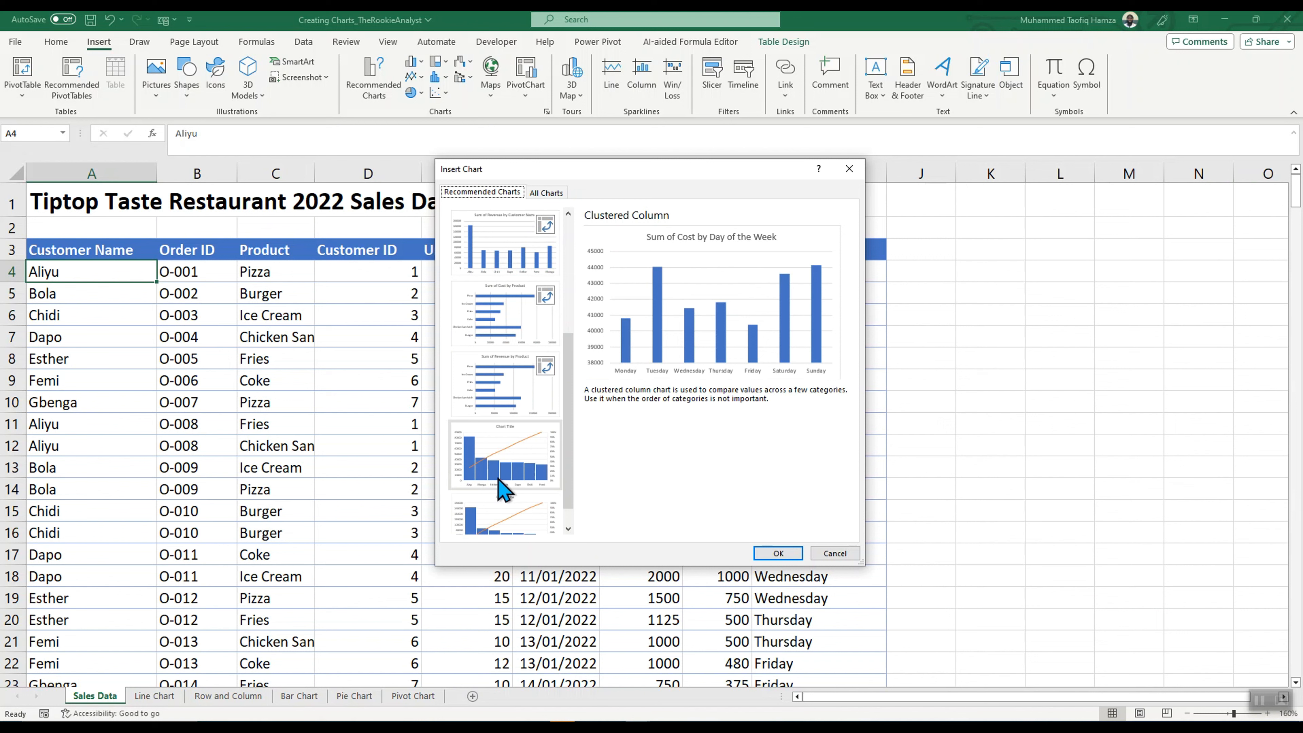
left_click(508, 326)
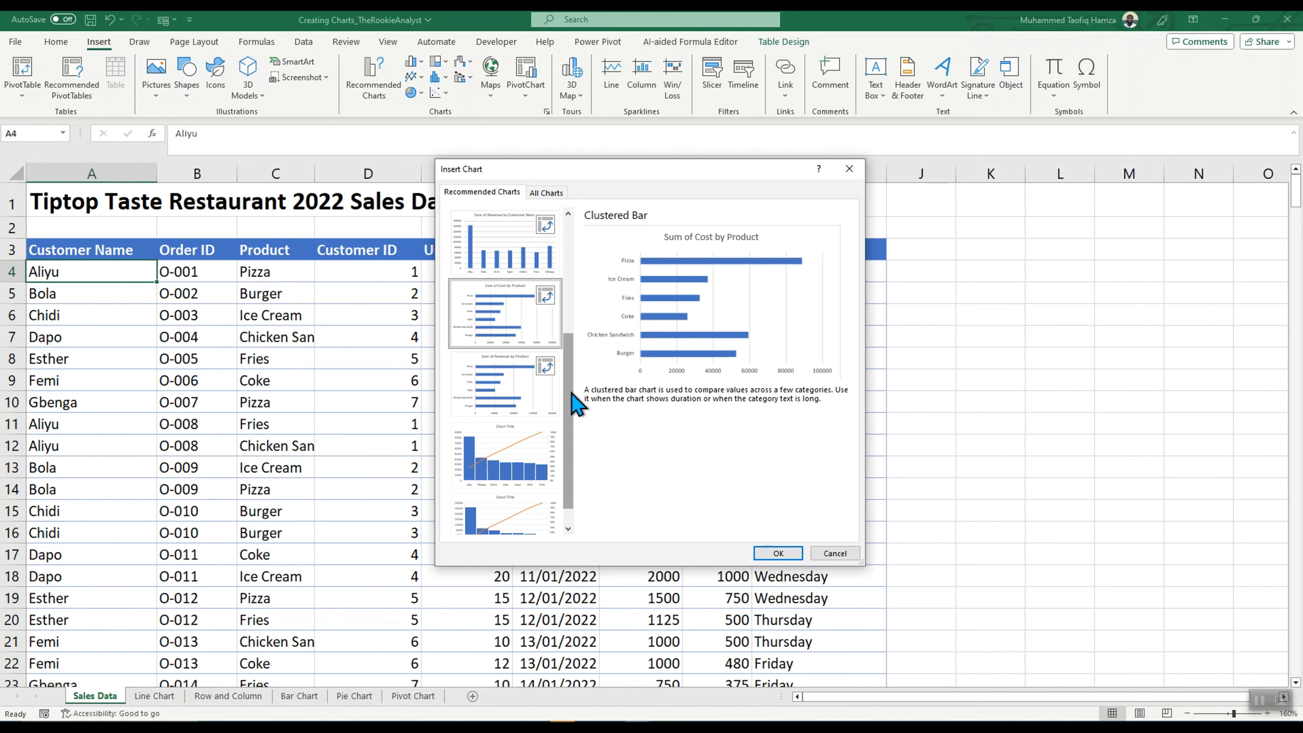
scroll(561, 405, "up", 4)
Step: Review the full list of chart types, preview the Pie type, and leave without inserting a chart
left_click(546, 193)
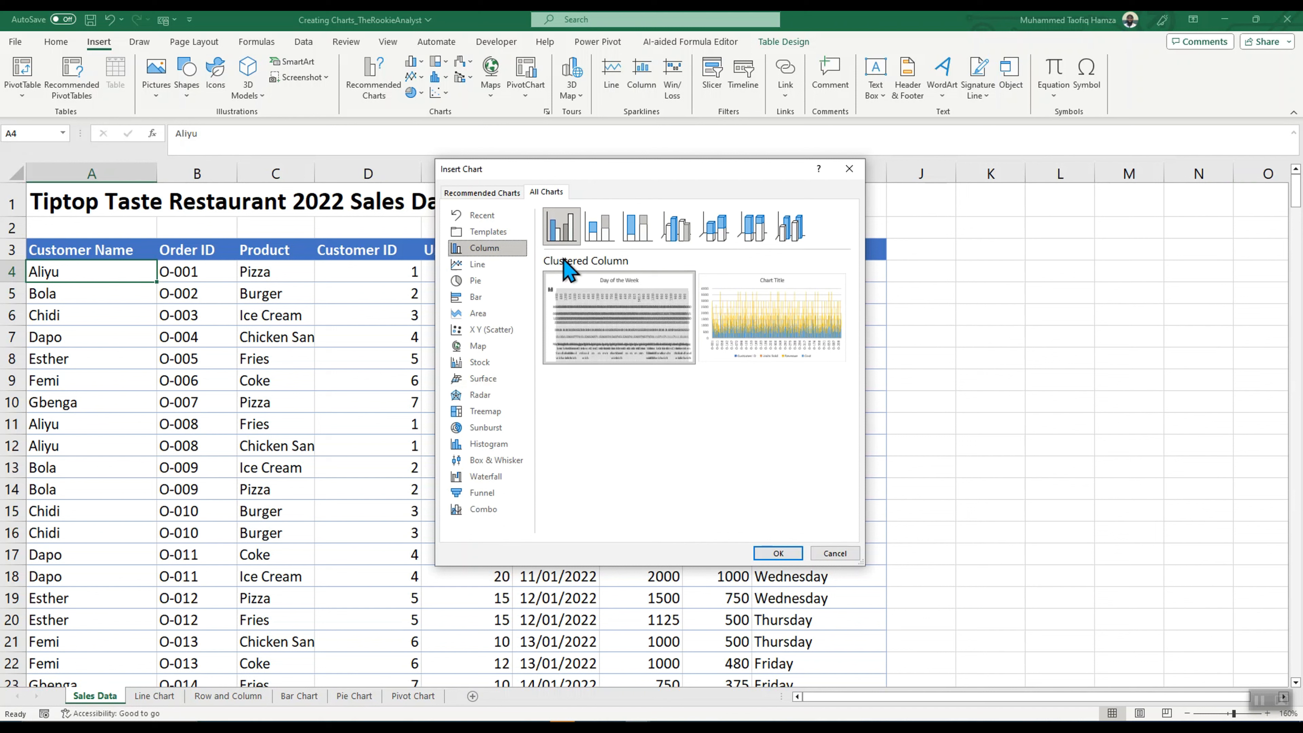
left_click(480, 281)
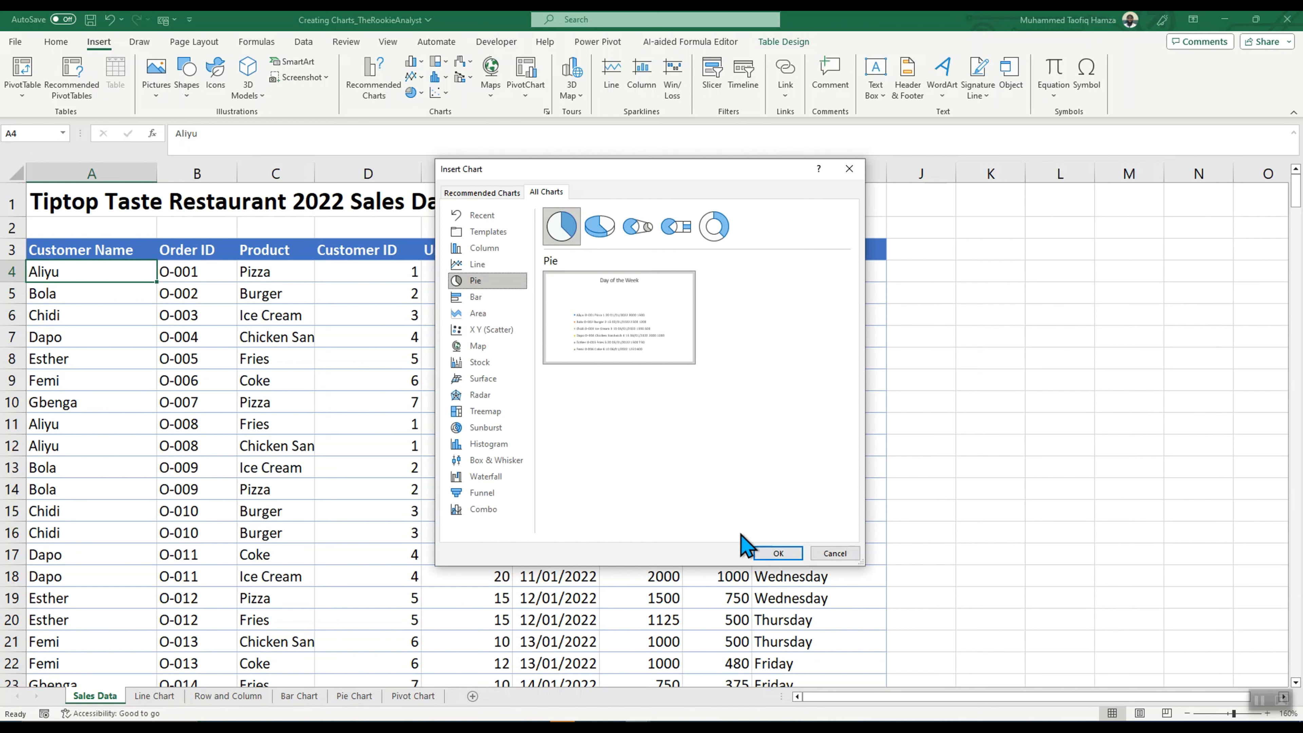
left_click(830, 553)
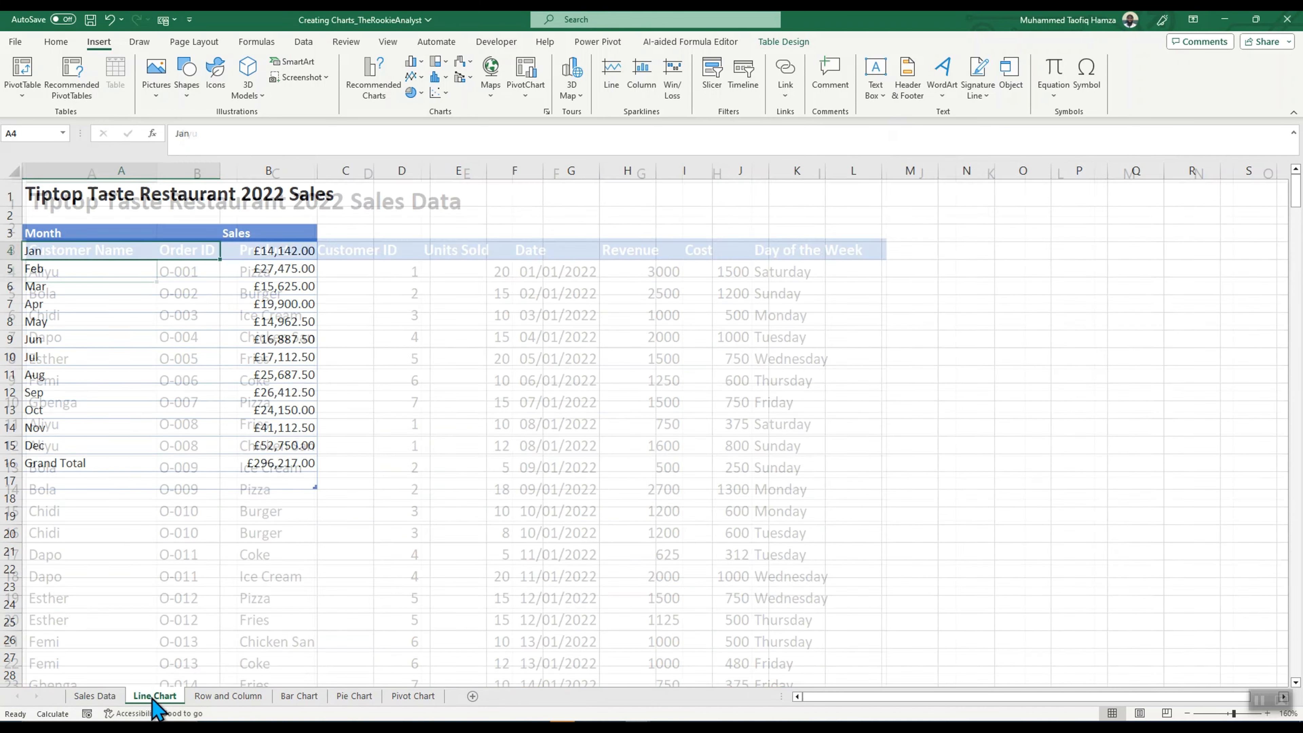
Step: On the Line Chart sheet, insert a basic 2-D line chart from the Jan to Dec sales in A4:B15
left_click(154, 696)
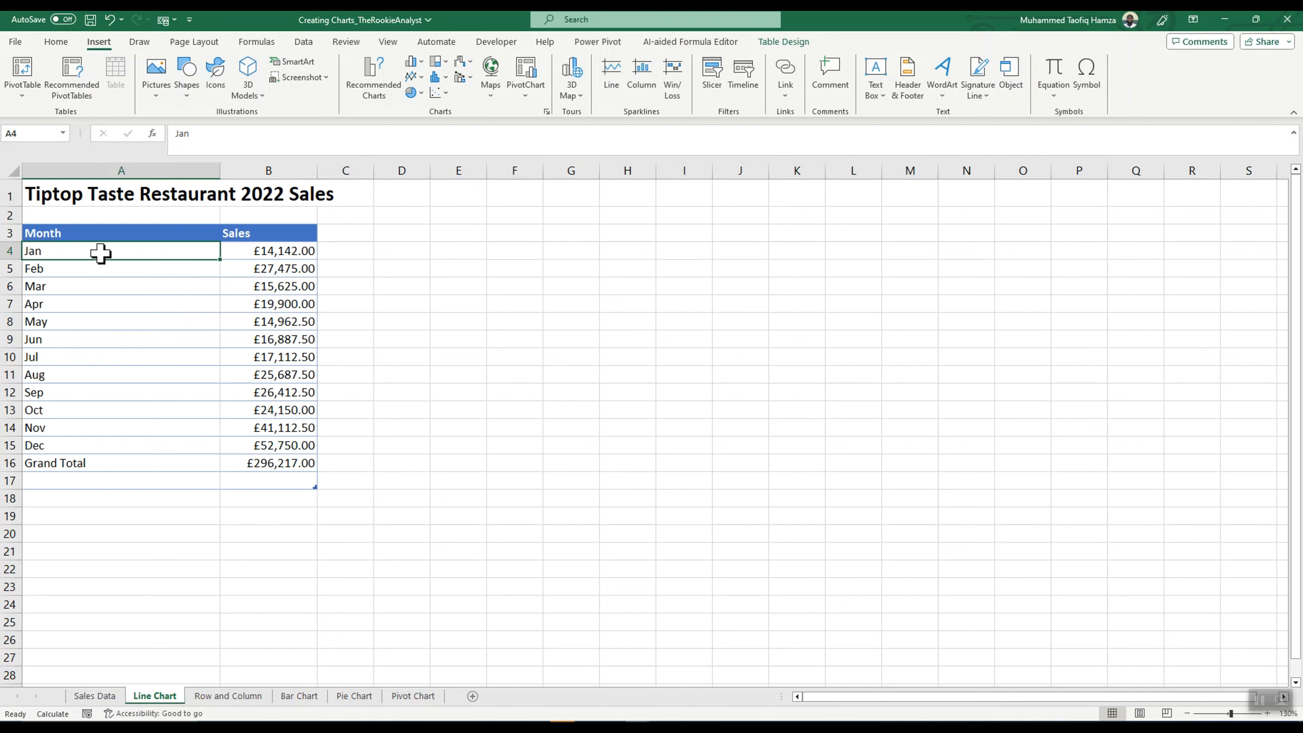
left_click_drag(103, 252, 298, 437)
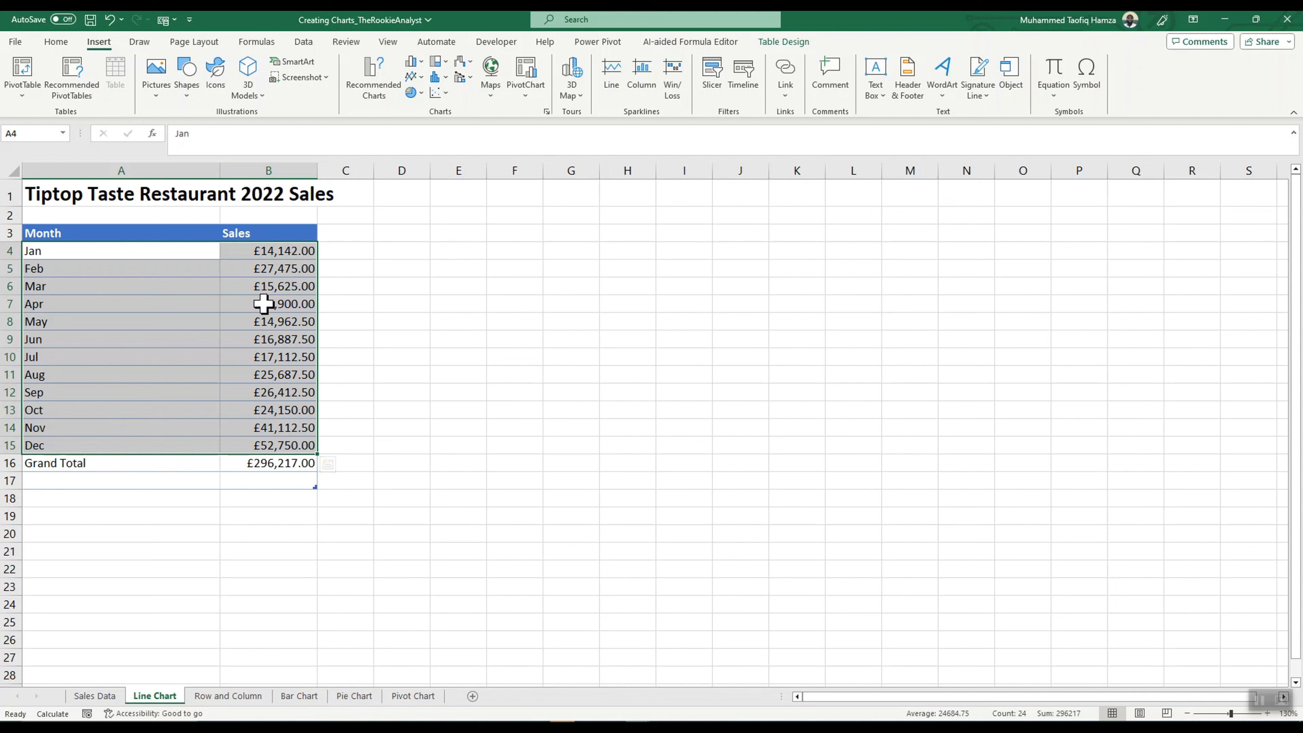
left_click(47, 45)
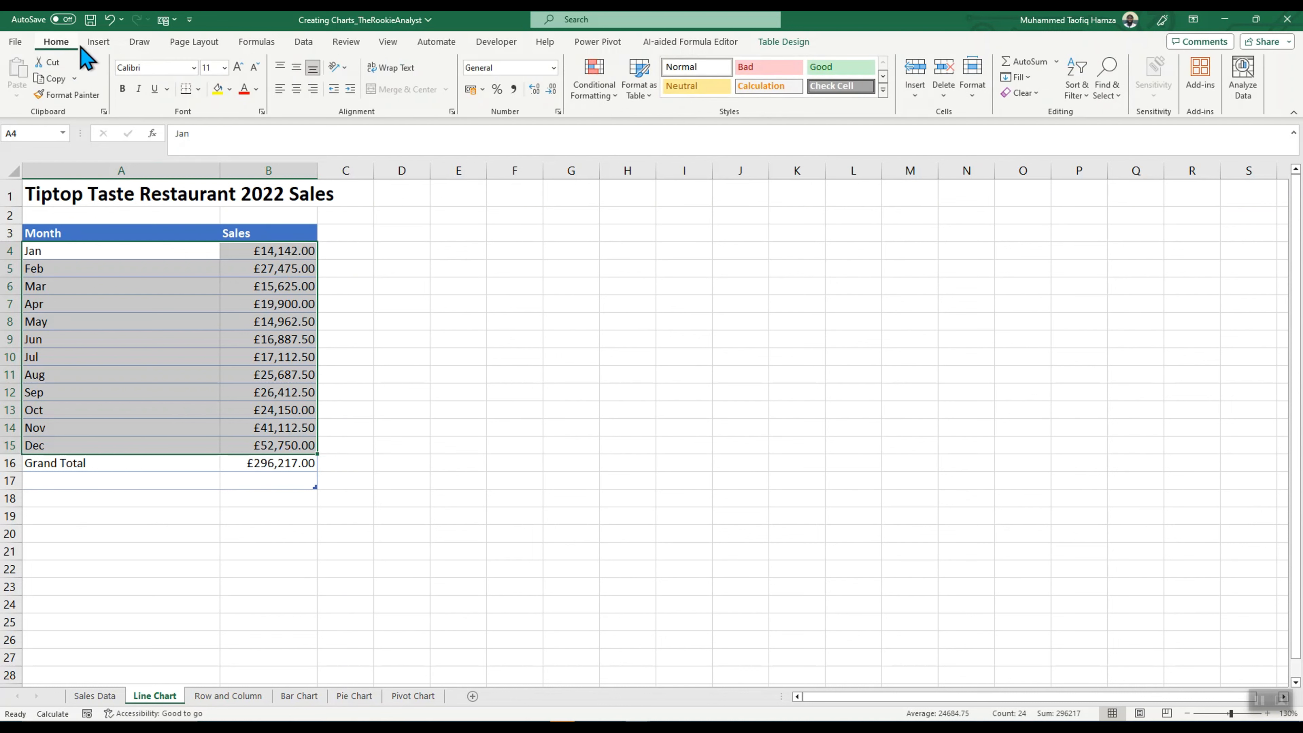
left_click(98, 42)
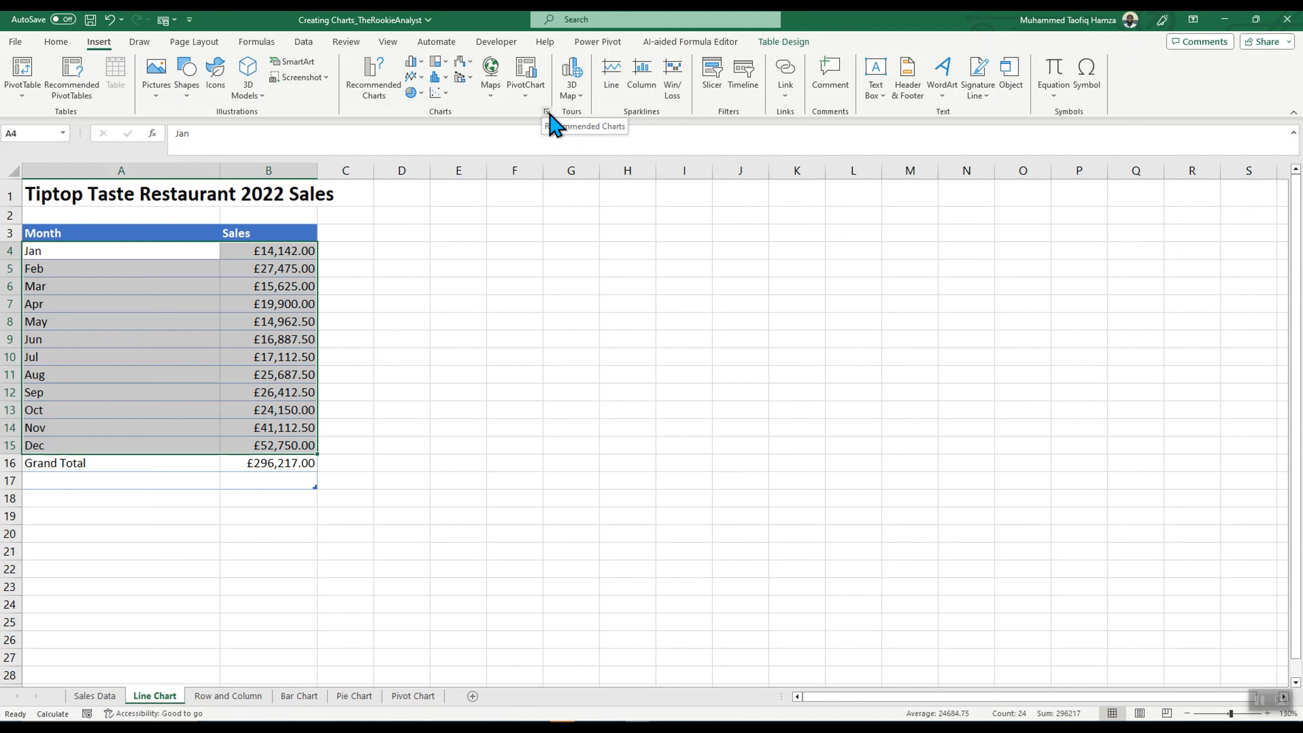
left_click(419, 78)
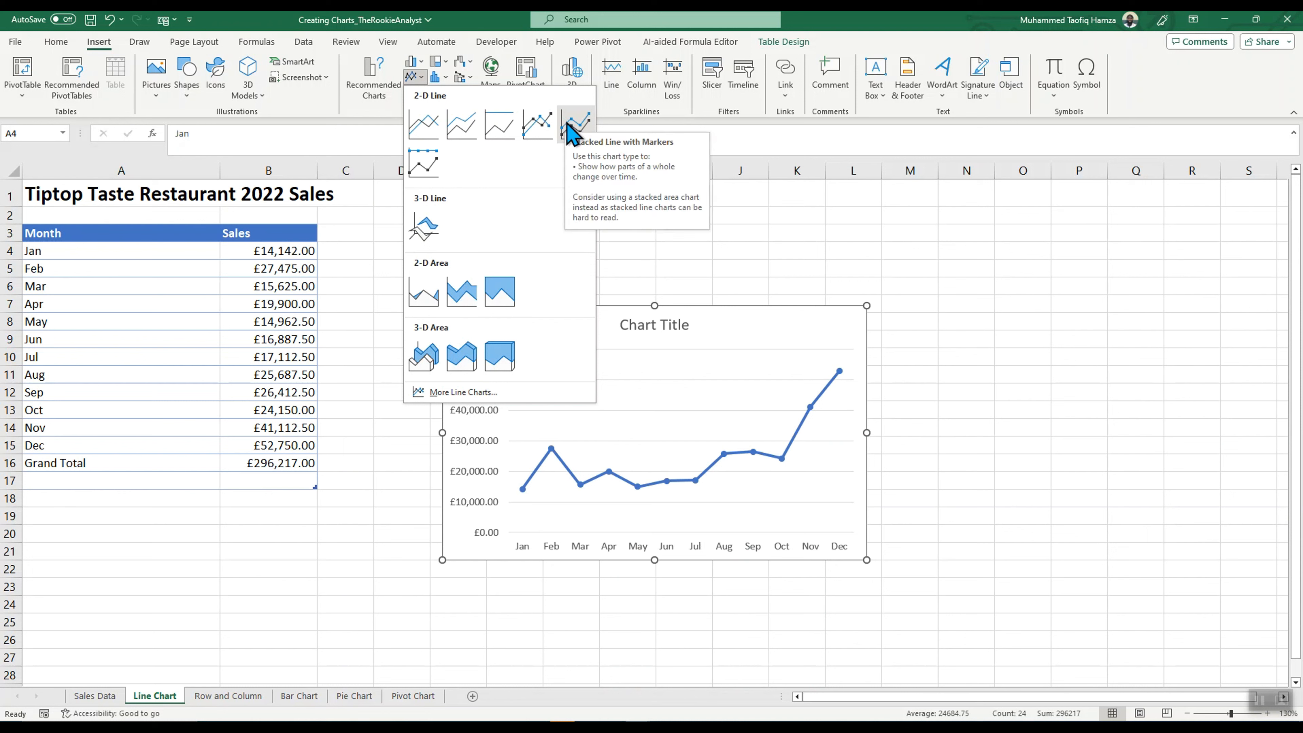
left_click(424, 129)
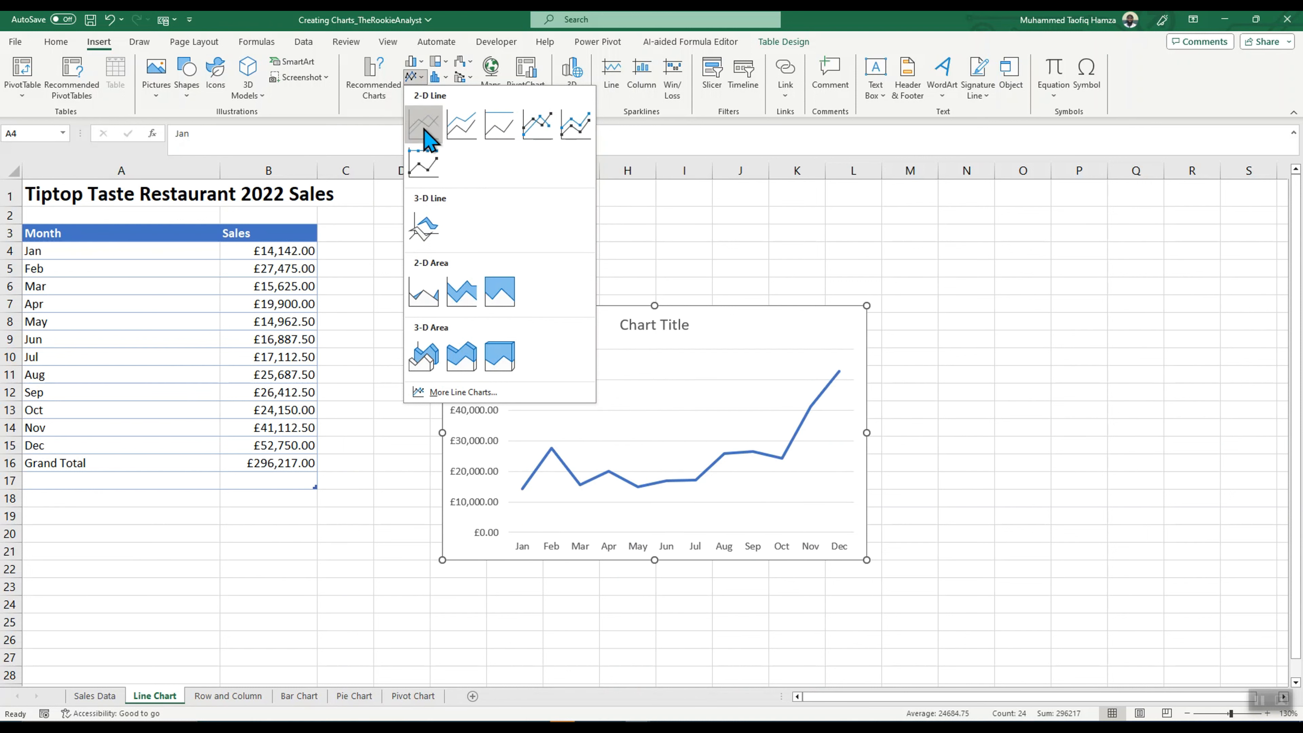
Step: Move the line chart up beside the monthly sales table and enlarge it slightly so it starts in column D
left_click_drag(587, 322, 557, 223)
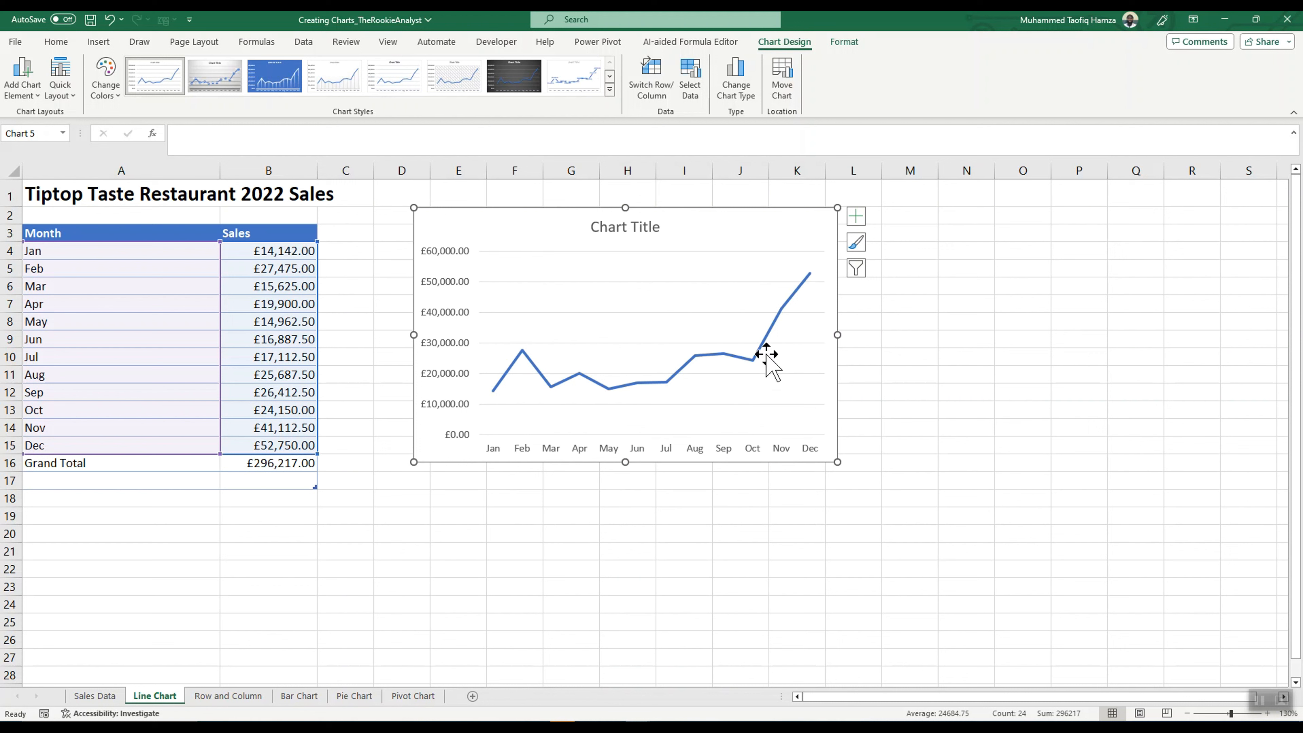
mouse_move(768, 337)
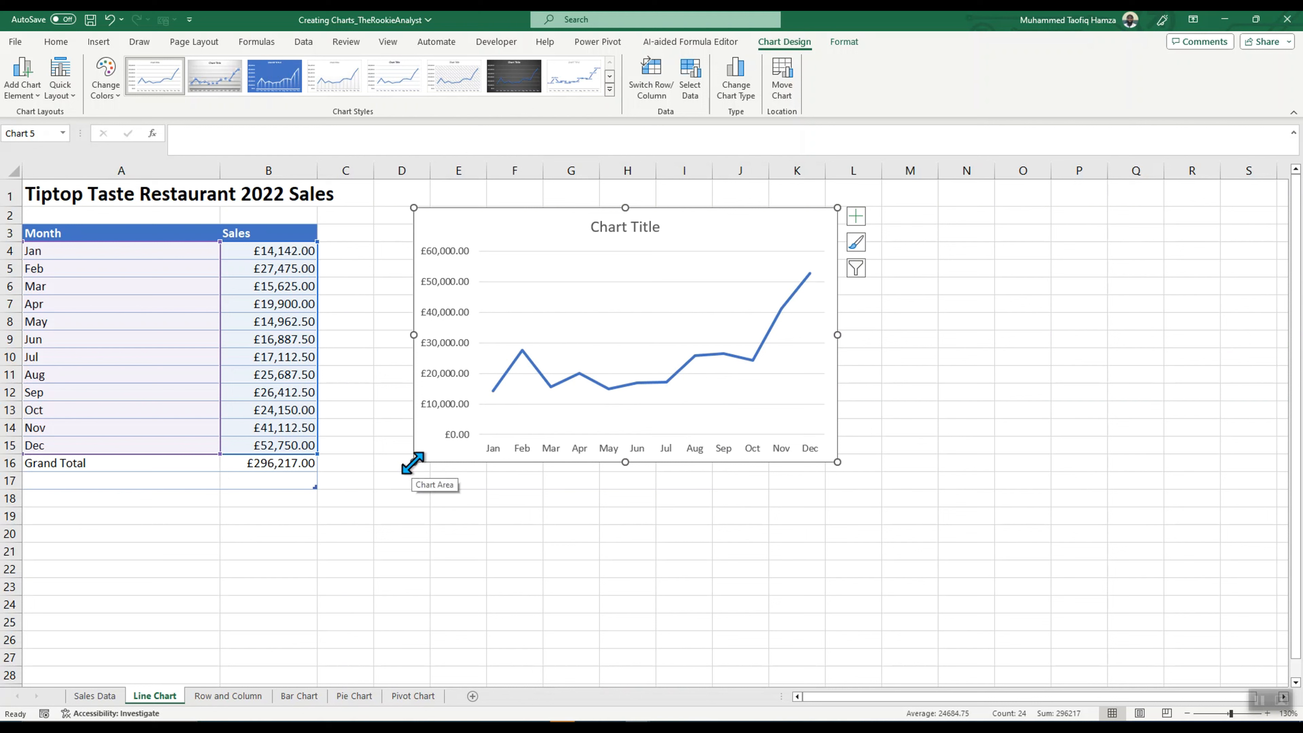
left_click_drag(413, 464, 397, 473)
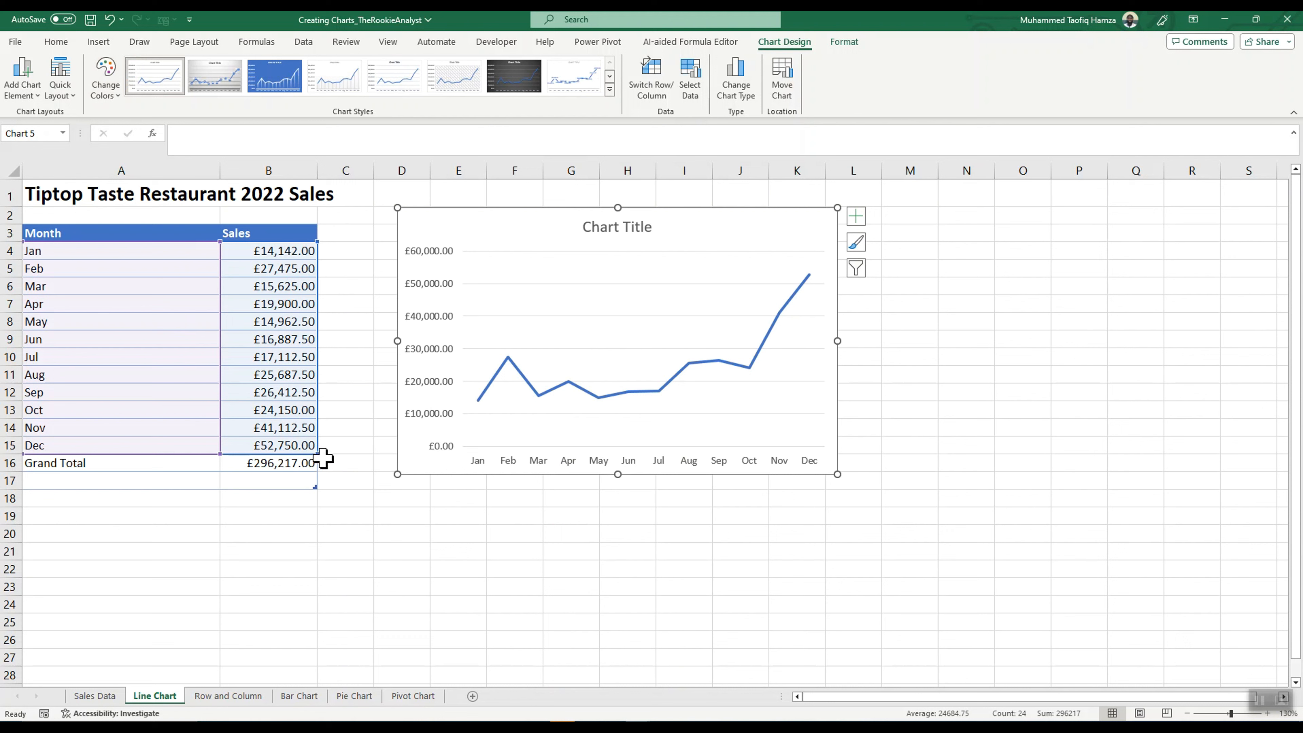
Step: Try the chart's source range with only Jan to Mar and with Grand Total included, and restore it to Jan to Dec
left_click_drag(318, 450, 274, 289)
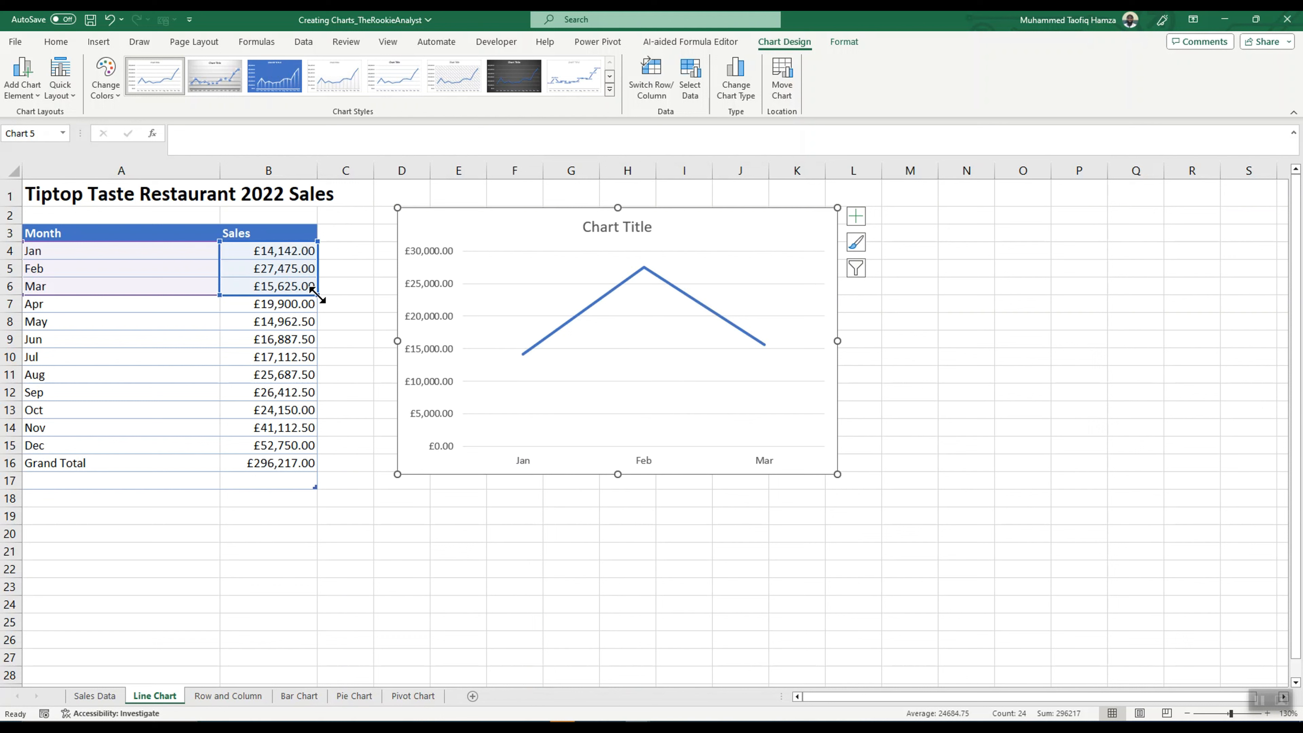
left_click_drag(314, 292, 300, 479)
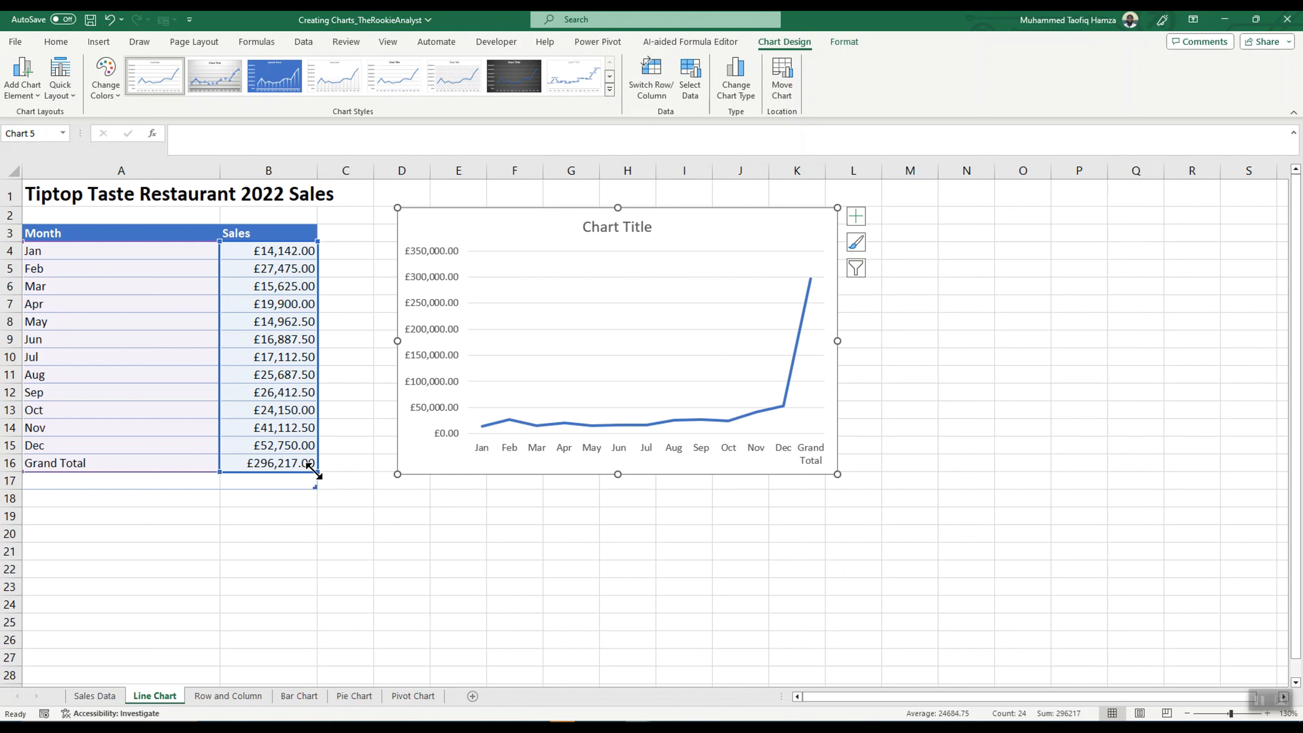
left_click_drag(314, 471, 311, 455)
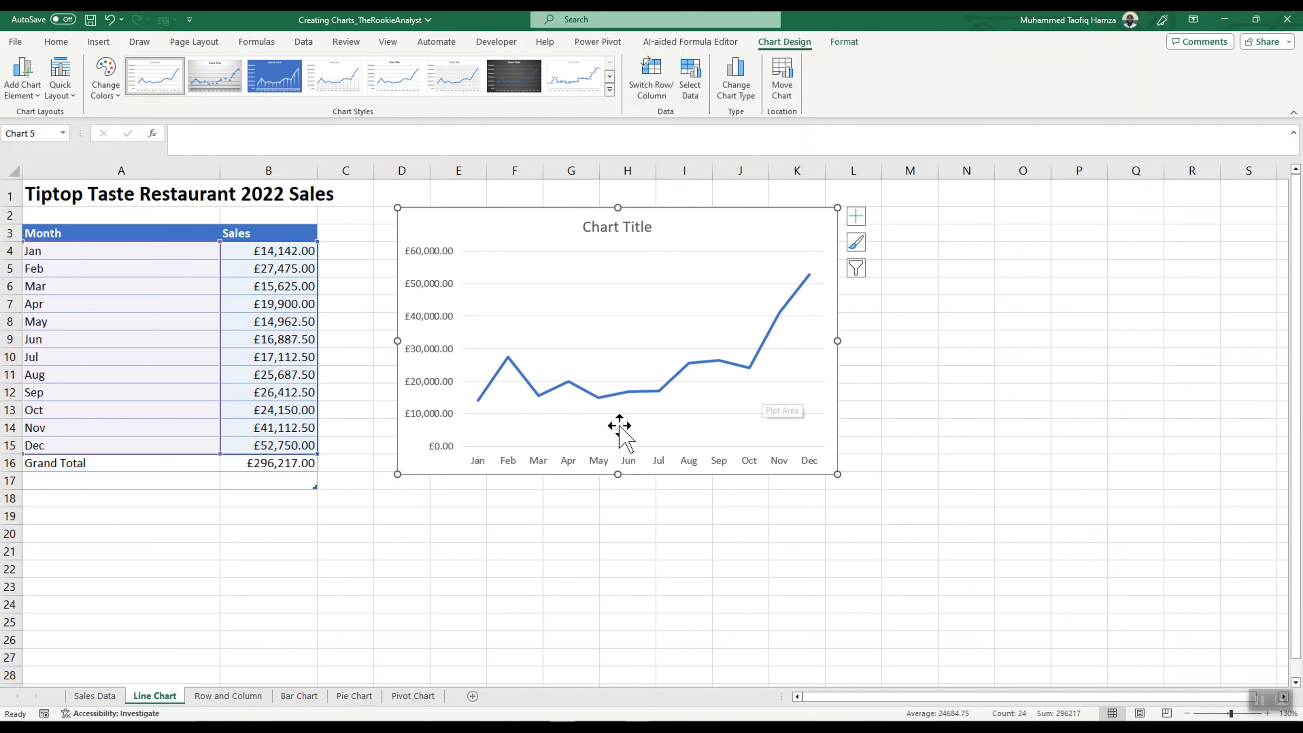
Step: Examine the chart title formatting options, quick layouts and chart styles available for the line chart
double_click(619, 228)
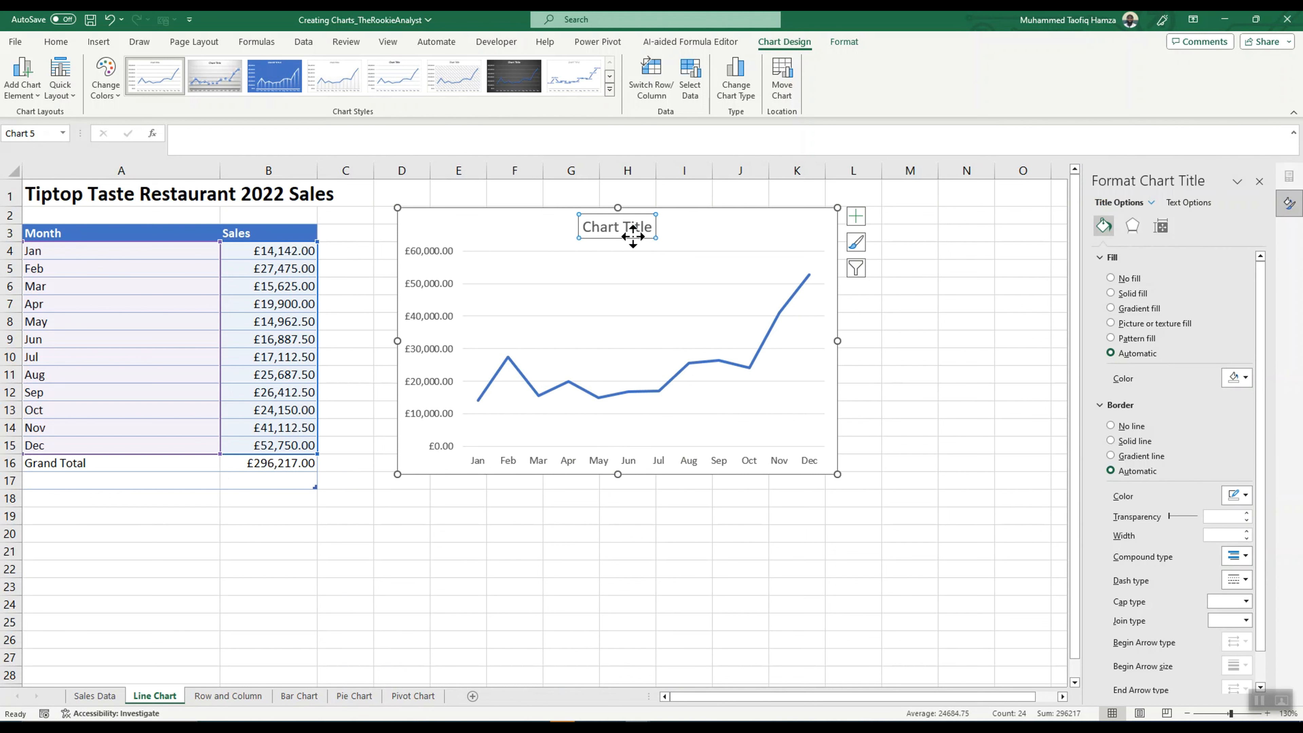
left_click(710, 228)
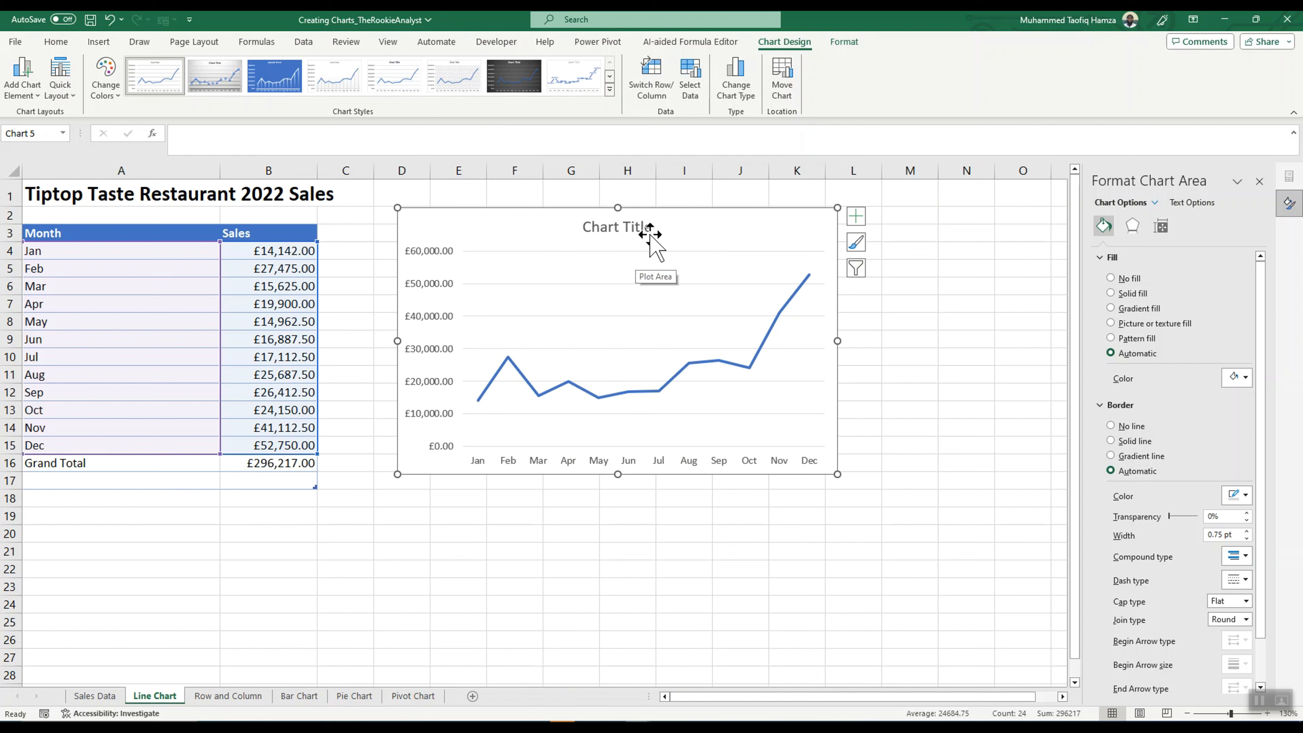
left_click(71, 95)
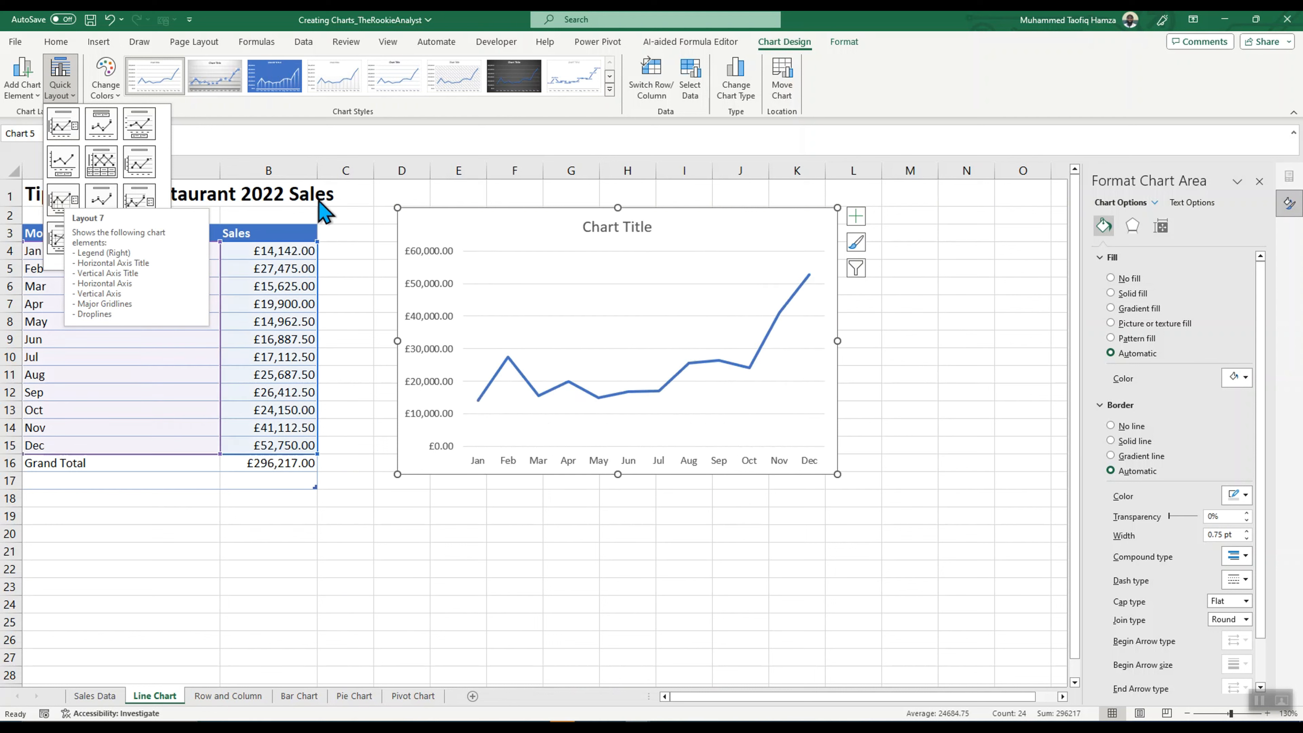
left_click(856, 245)
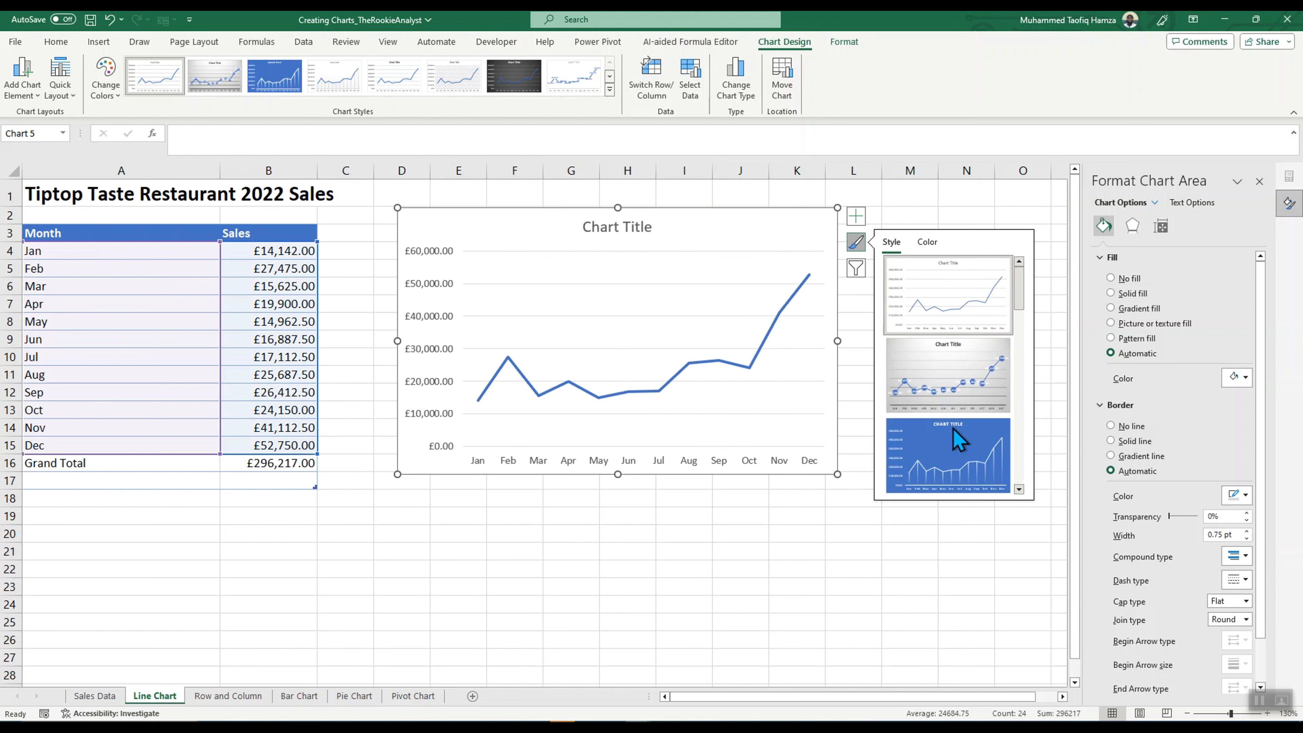
scroll(951, 441, "down", 3)
scroll(957, 431, "down", 6)
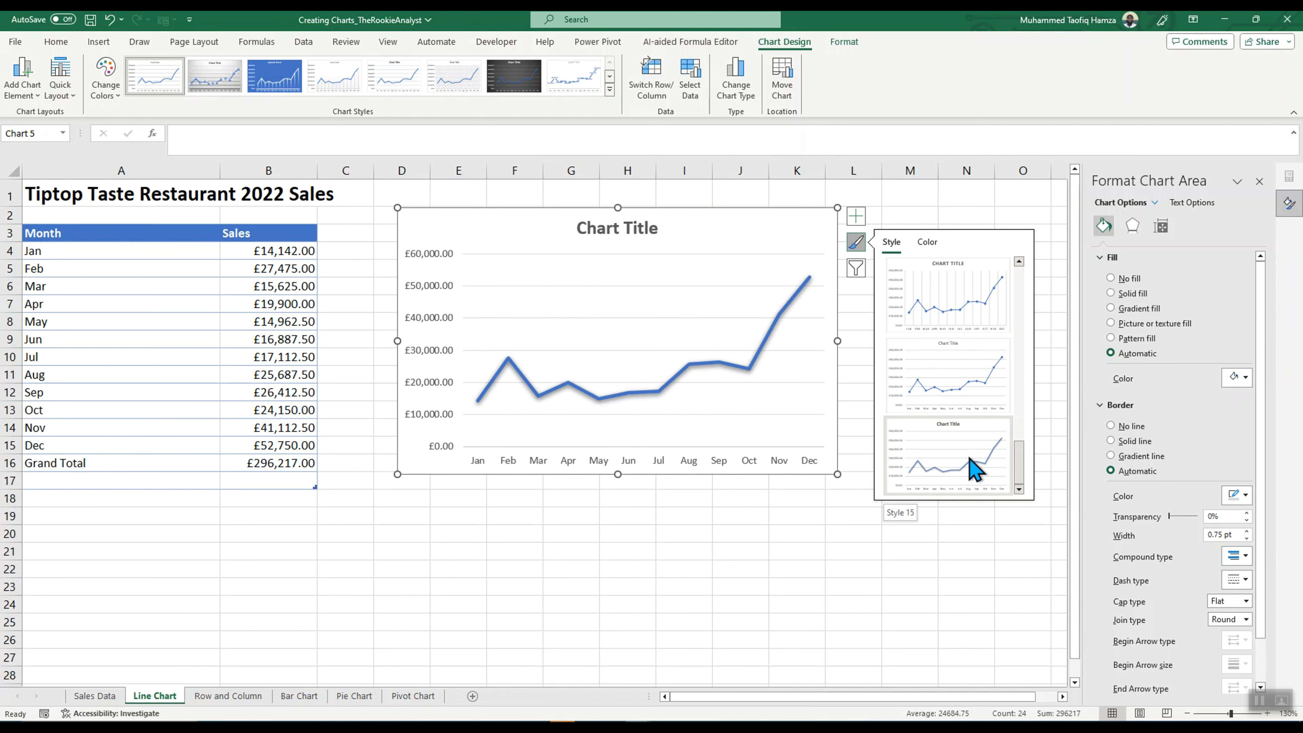
scroll(975, 467, "up", 4)
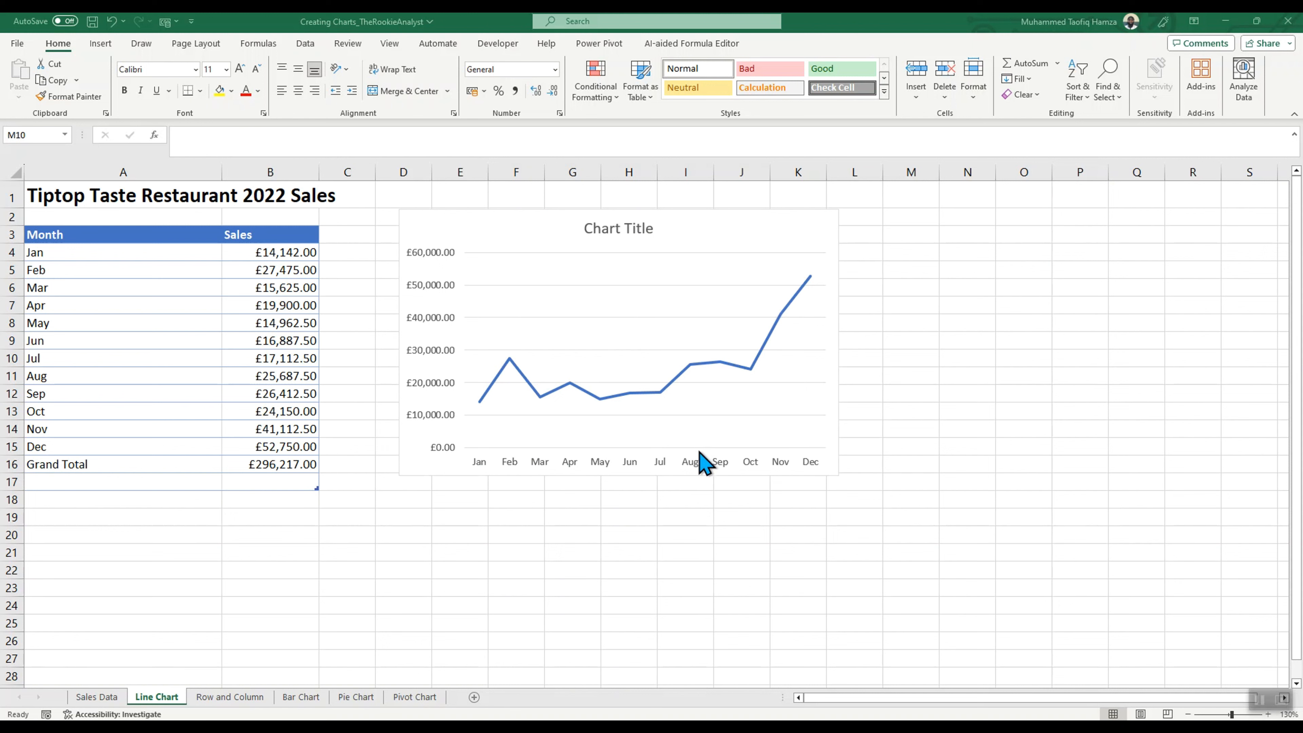
Step: Enlarge the line chart so it spans columns D to L and reaches down to row 19
left_click(805, 236)
left_click(820, 374)
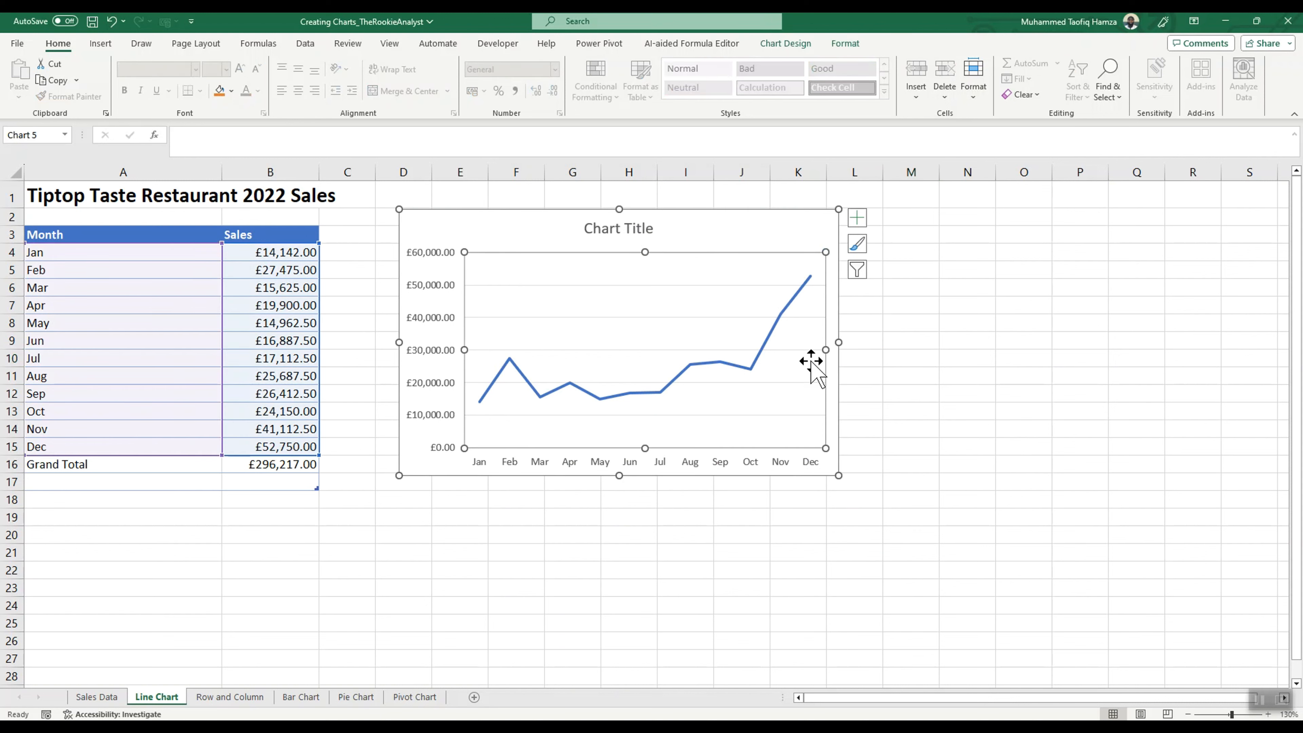
left_click(872, 380)
left_click(777, 247)
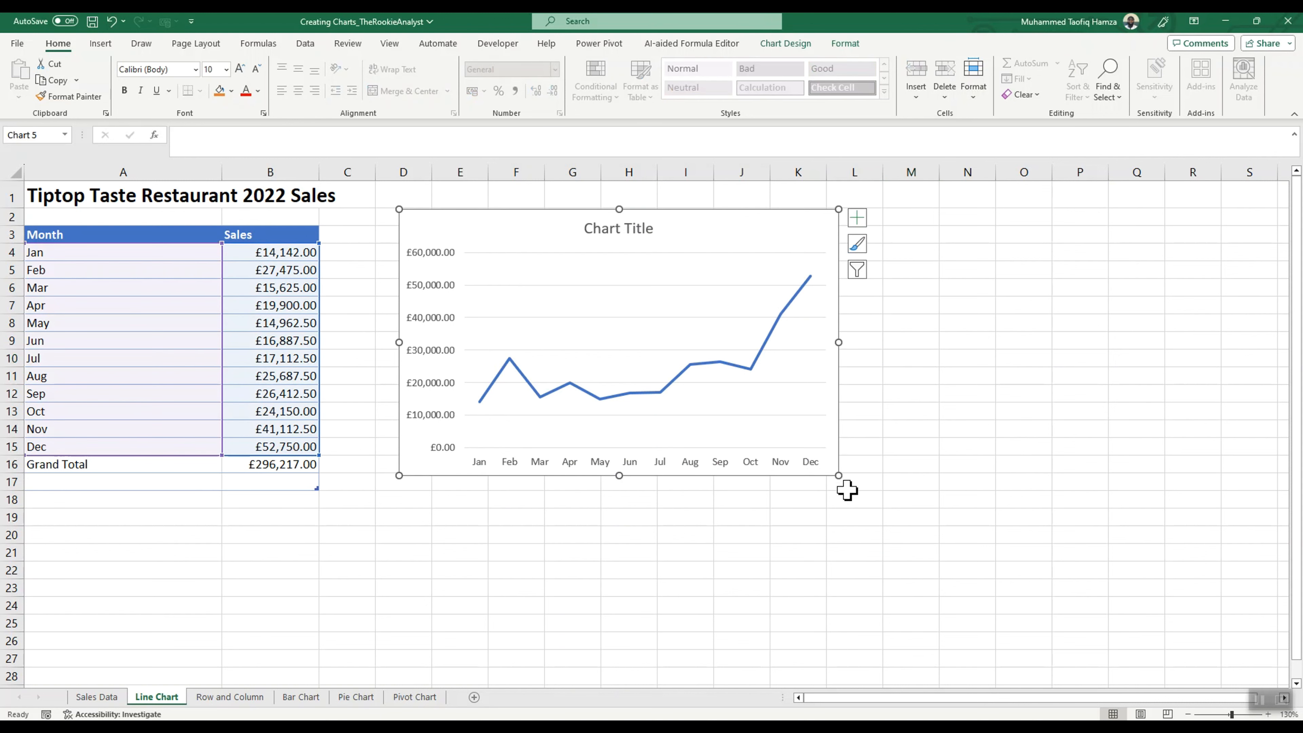
left_click_drag(841, 476, 883, 525)
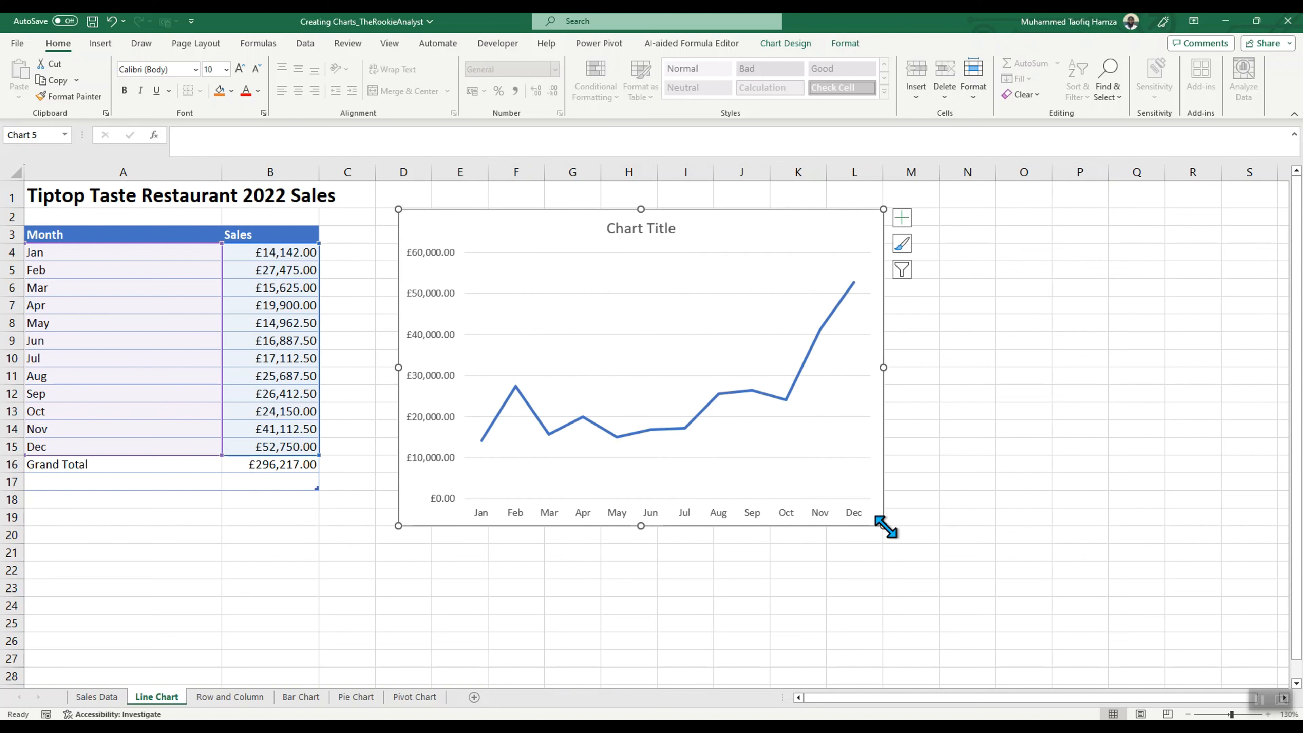
mouse_move(398, 526)
left_mouse_down()
mouse_move(359, 550)
mouse_move(399, 520)
left_mouse_up()
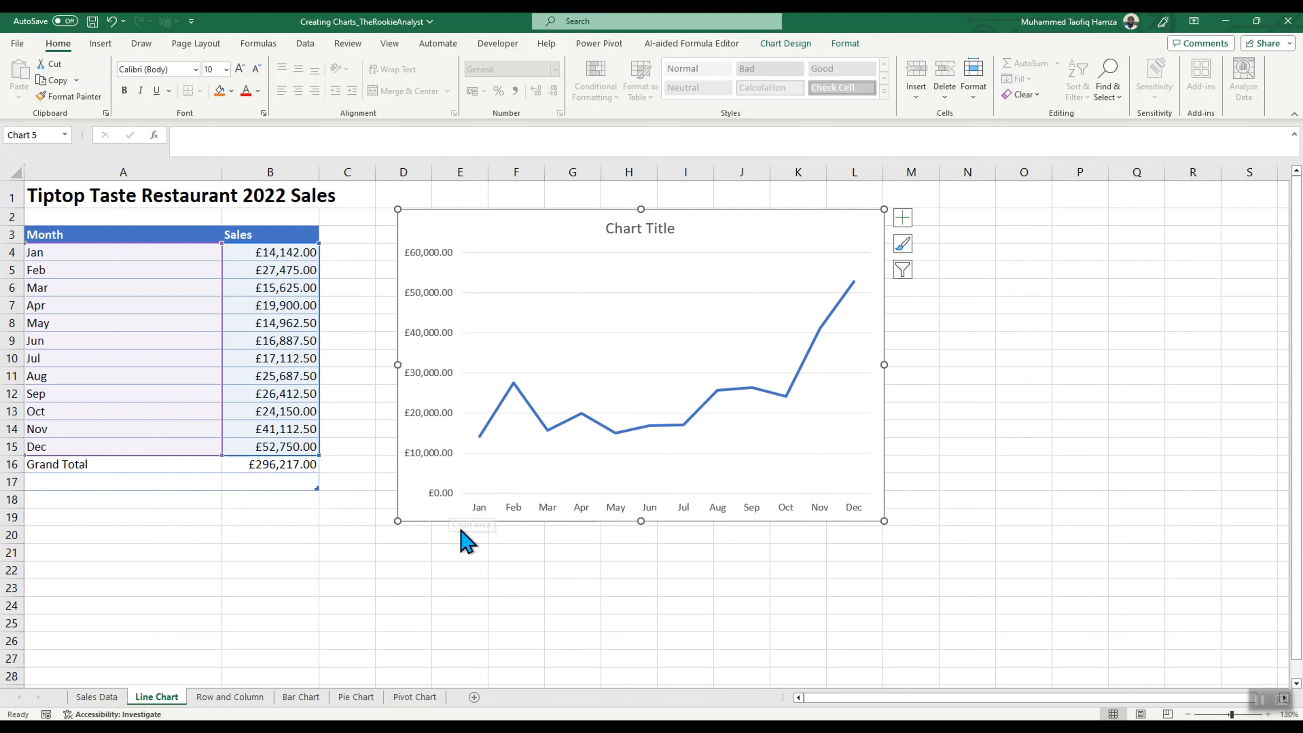
Step: Add axis titles to the line chart, keeping only the primary vertical one and removing the primary horizontal one
left_click(904, 219)
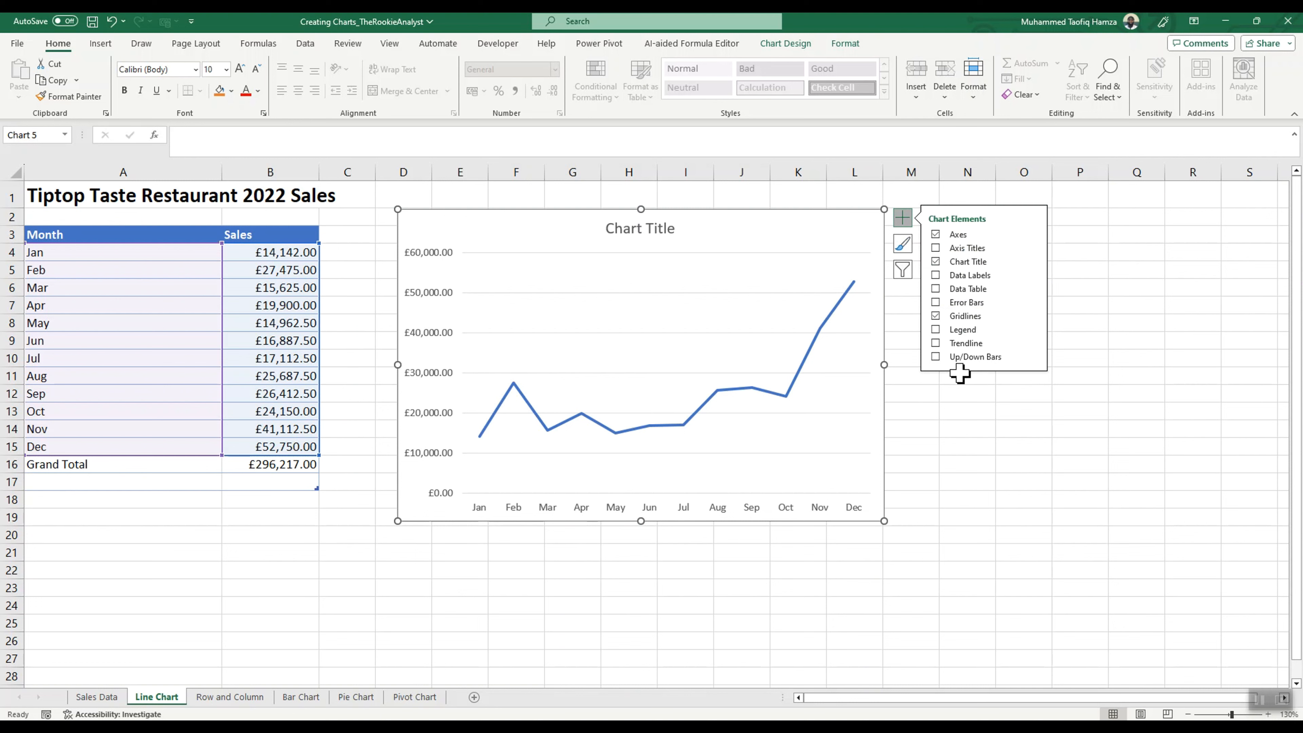
left_click(935, 248)
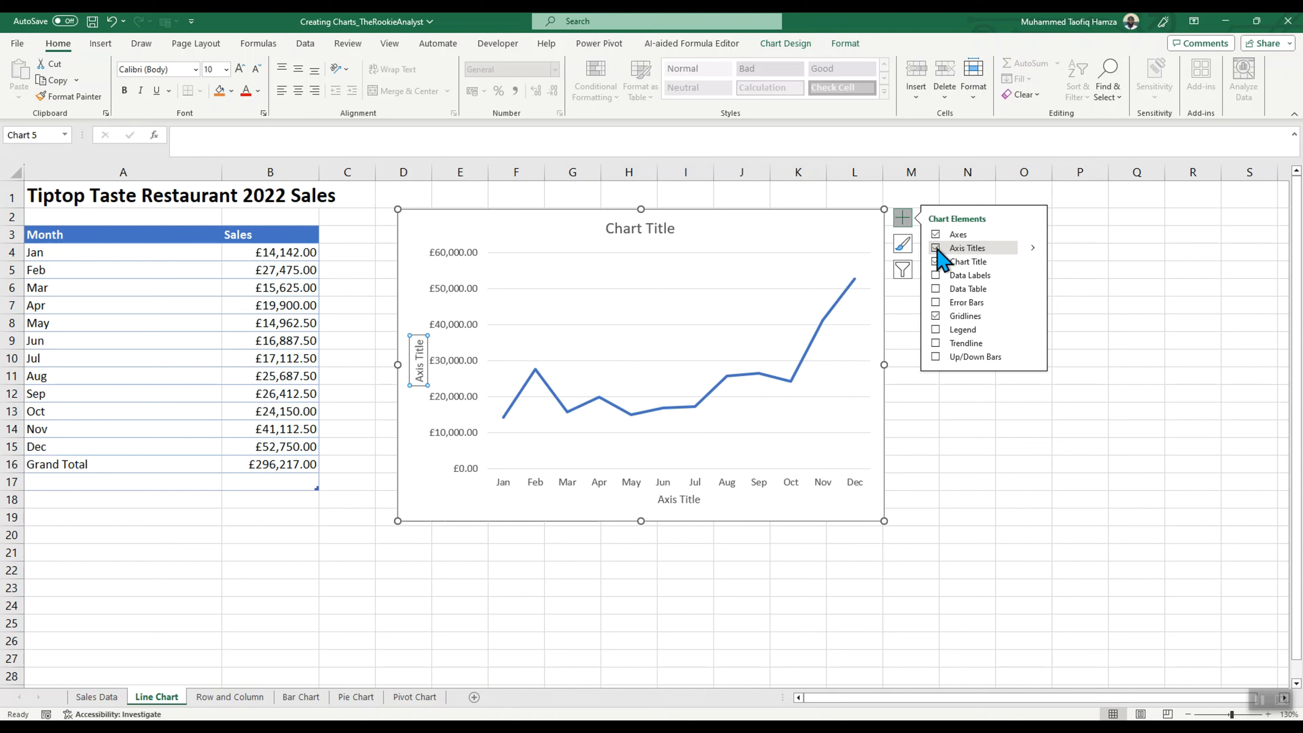
left_click(1033, 248)
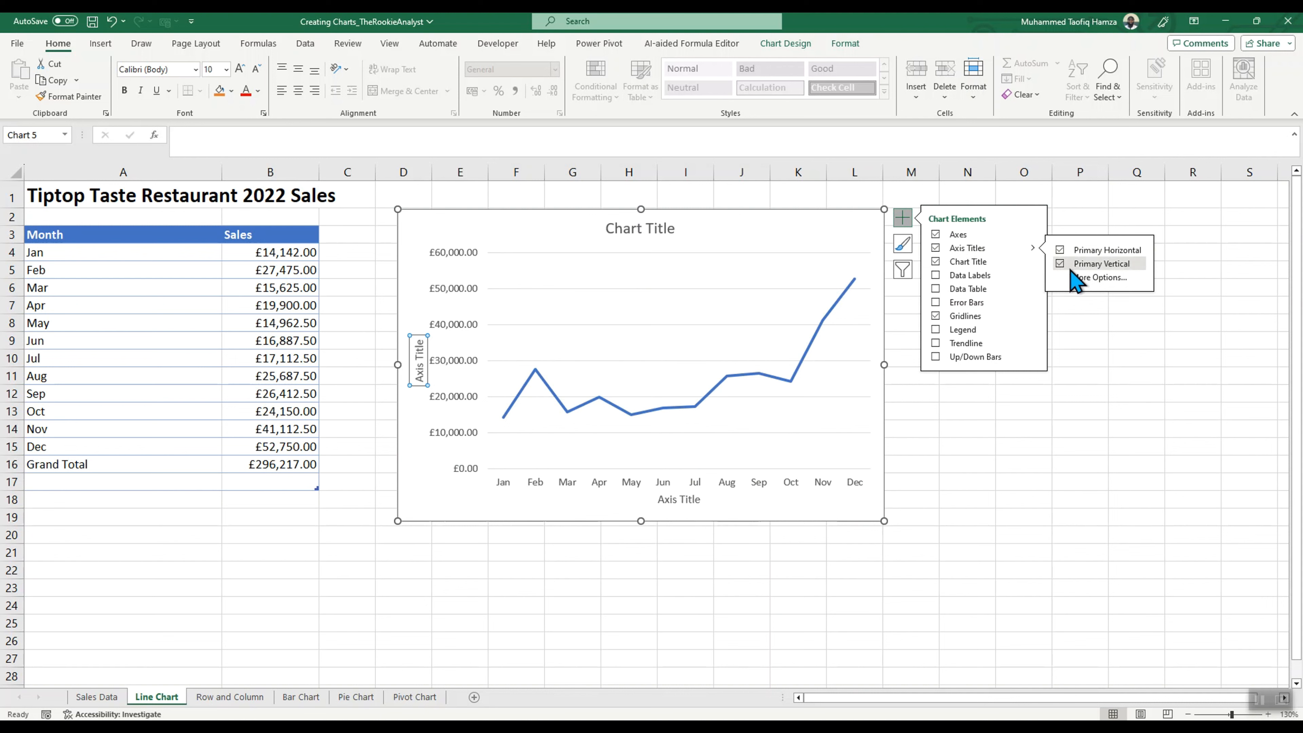
left_click(1060, 250)
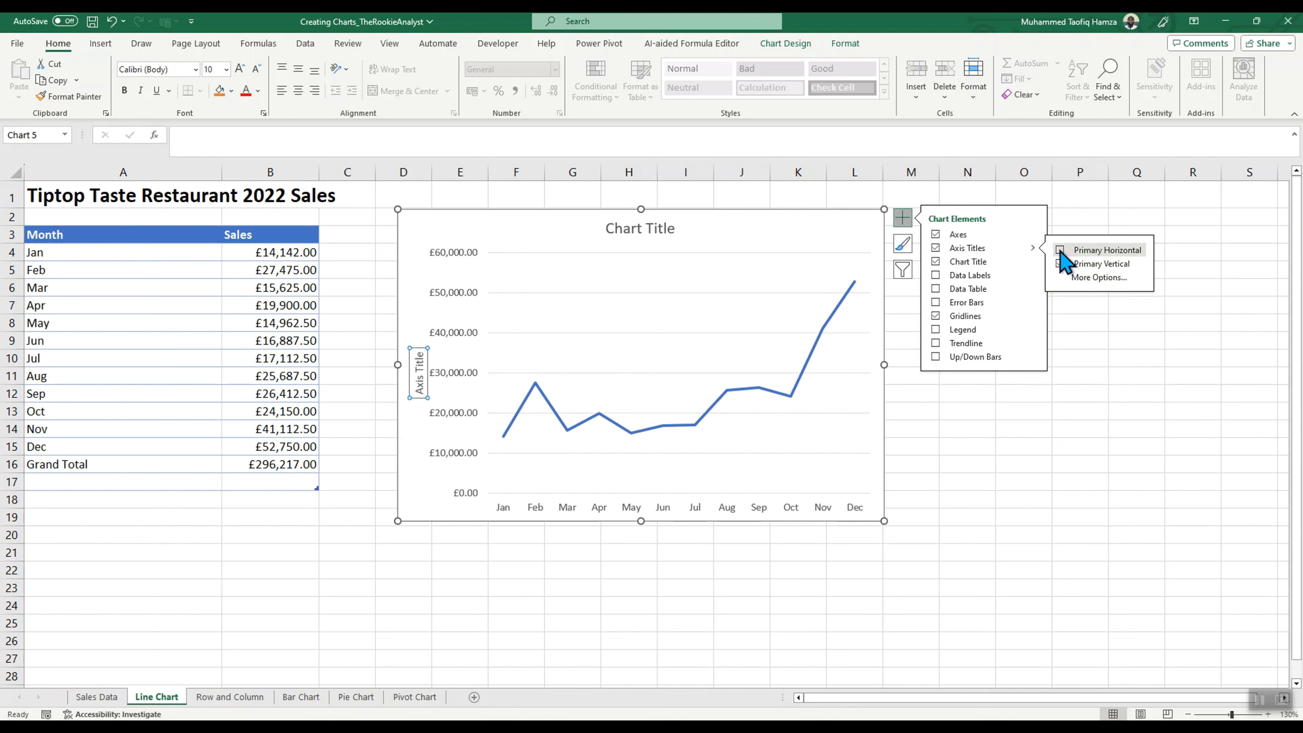
Step: Replace the vertical axis title's placeholder text with "Sum of Sales"
left_click(419, 370)
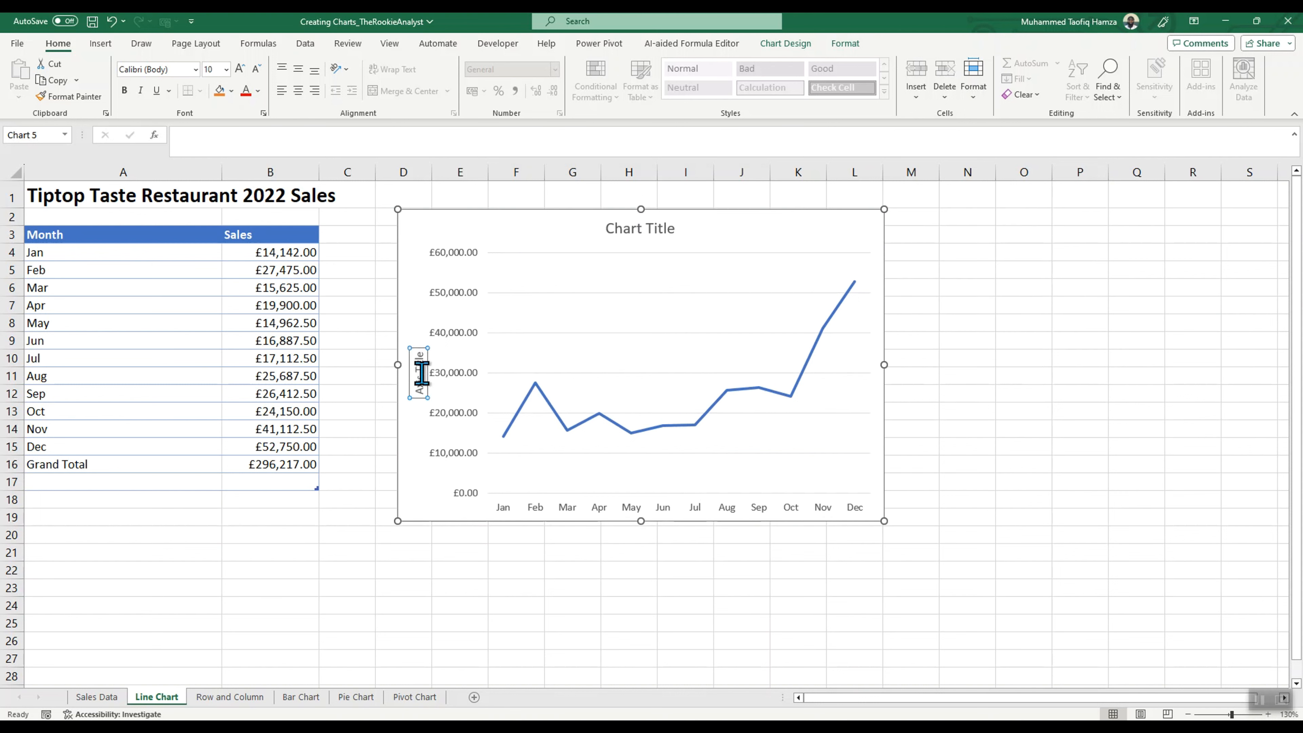
key("ctrl+a")
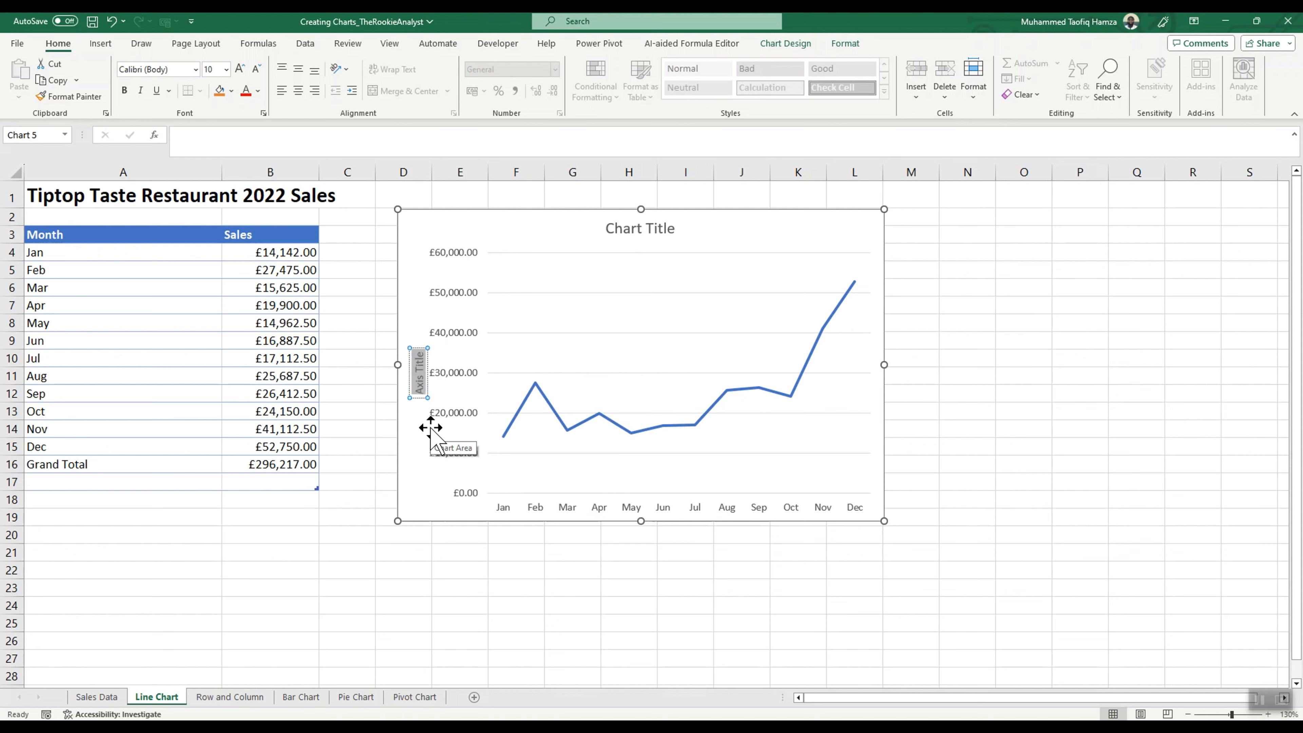
type("Sum")
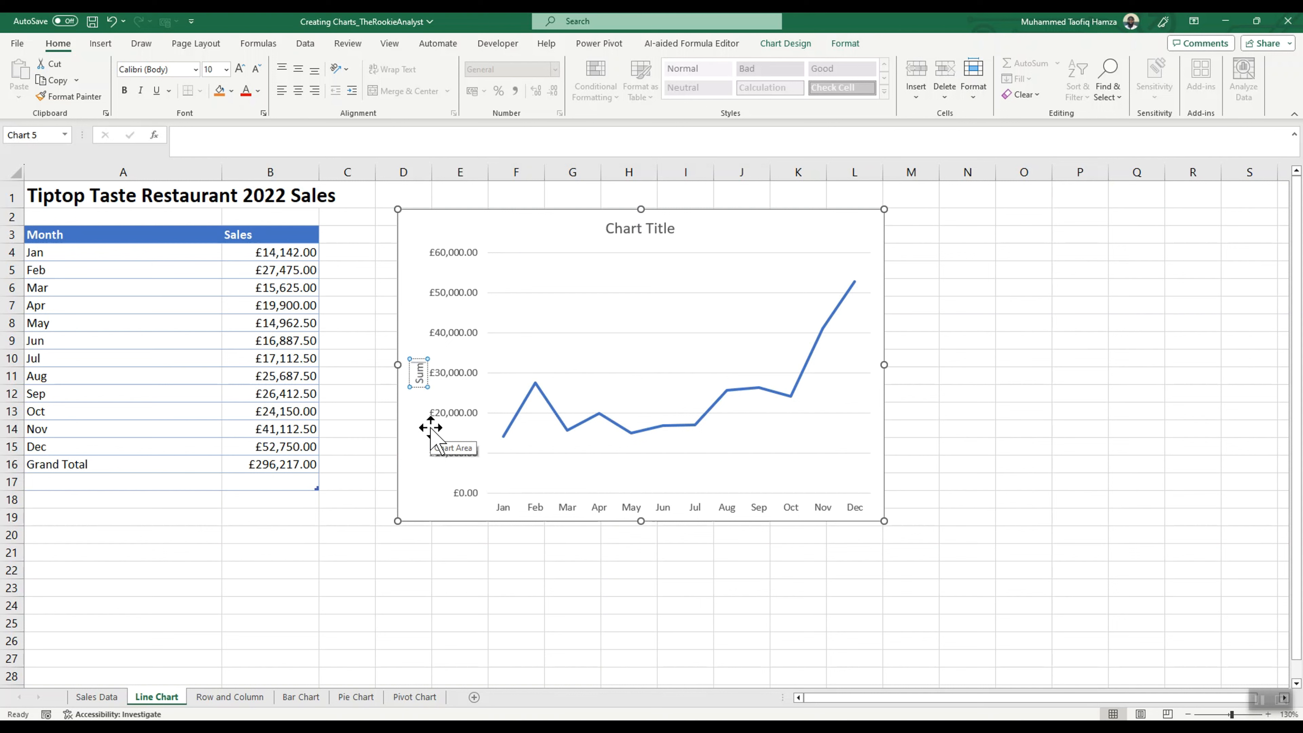
type(" of Sales")
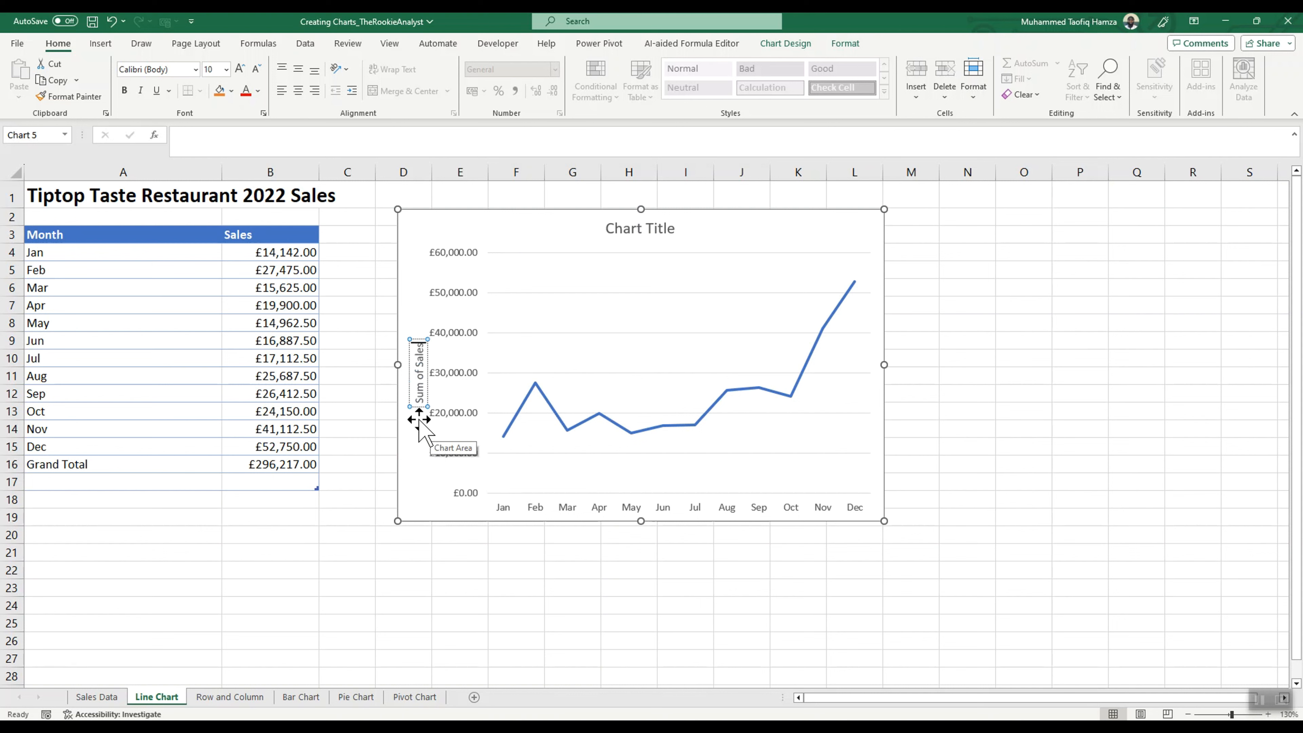
Step: Format the vertical axis title with font size 18 and the Automatic black font colour
key("ctrl+a")
left_click(226, 68)
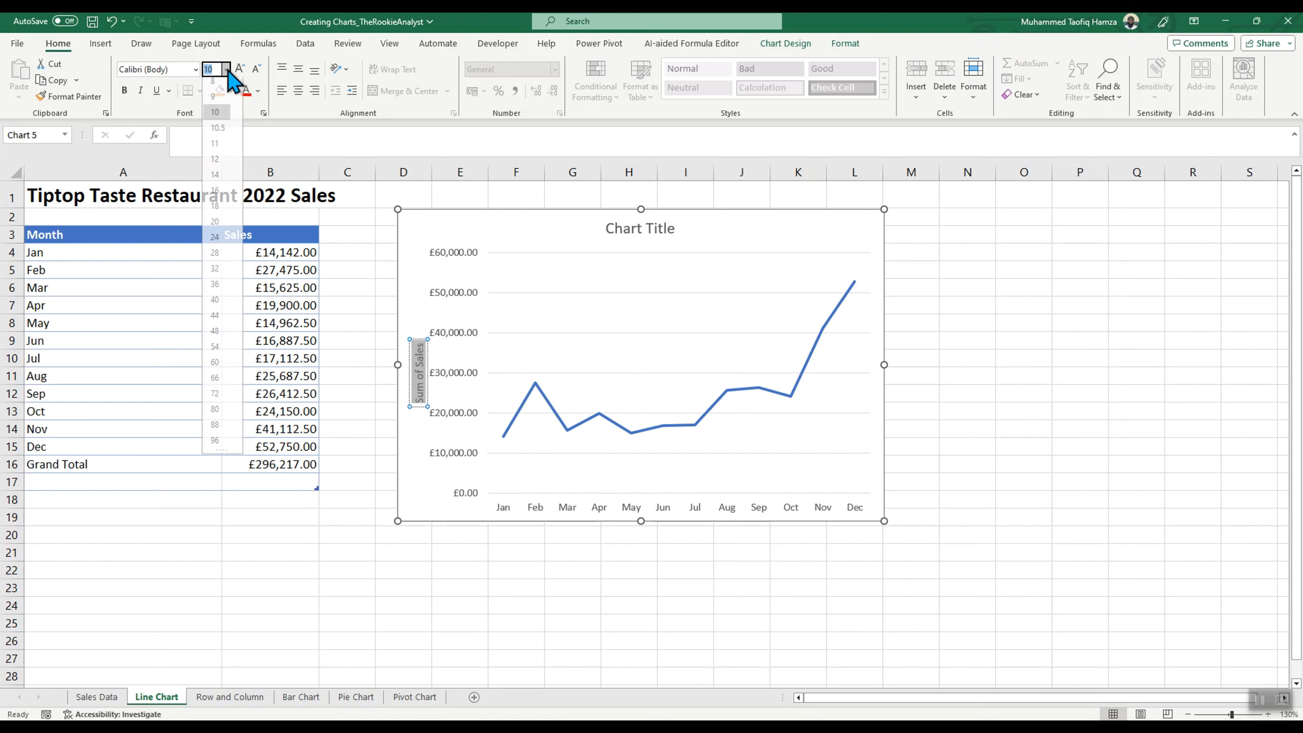
left_click(221, 180)
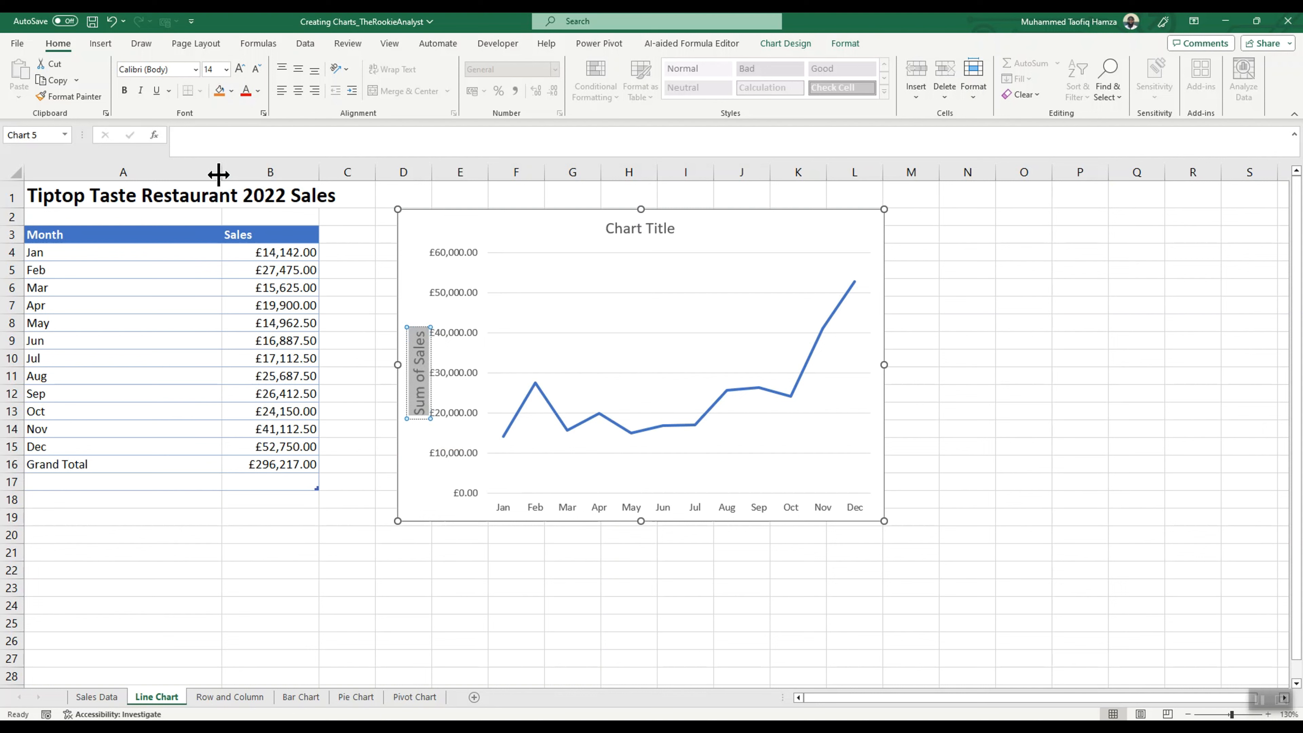
left_click(225, 68)
left_click(216, 226)
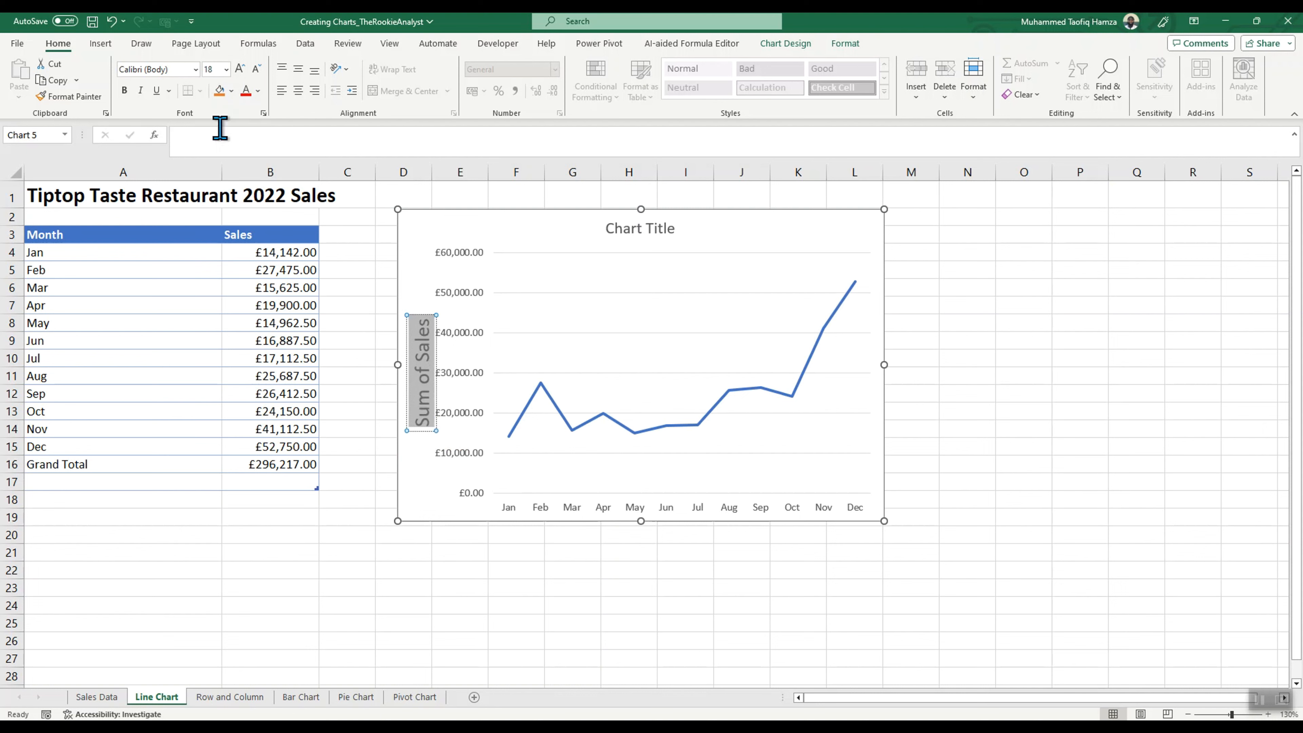
left_click(257, 91)
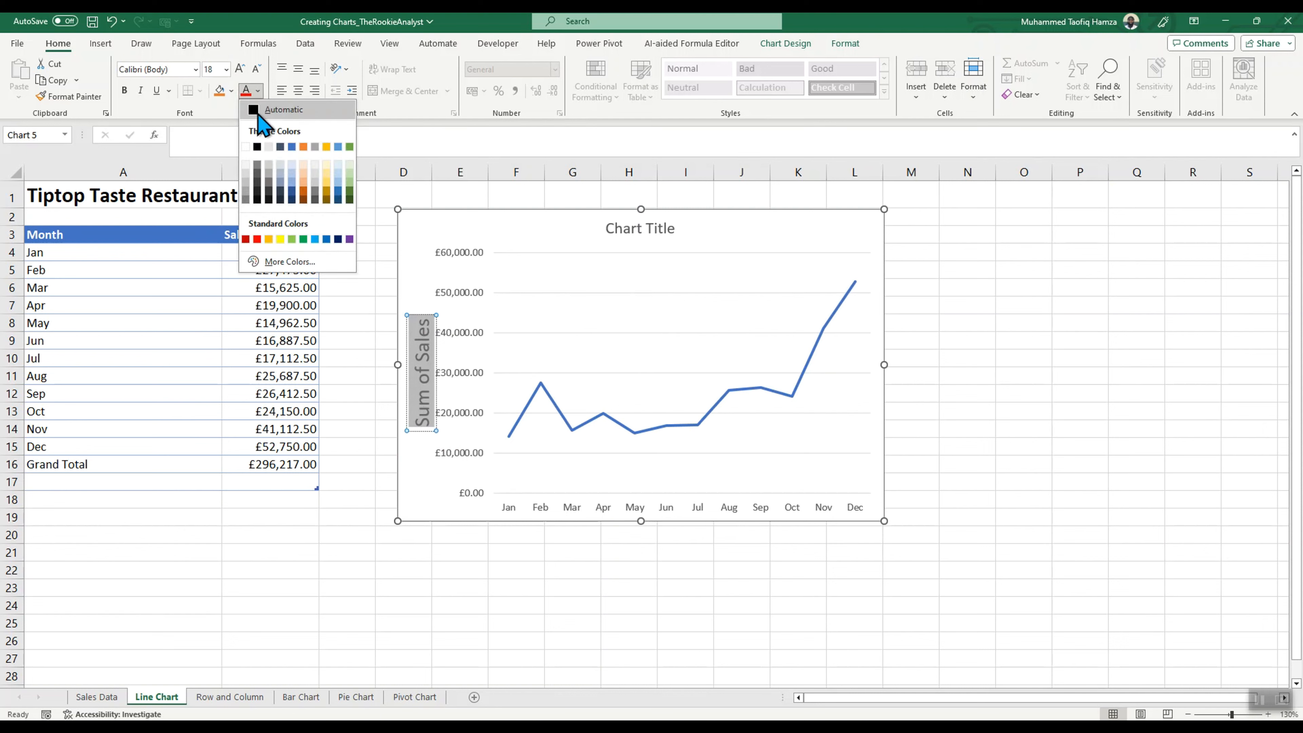
left_click(259, 109)
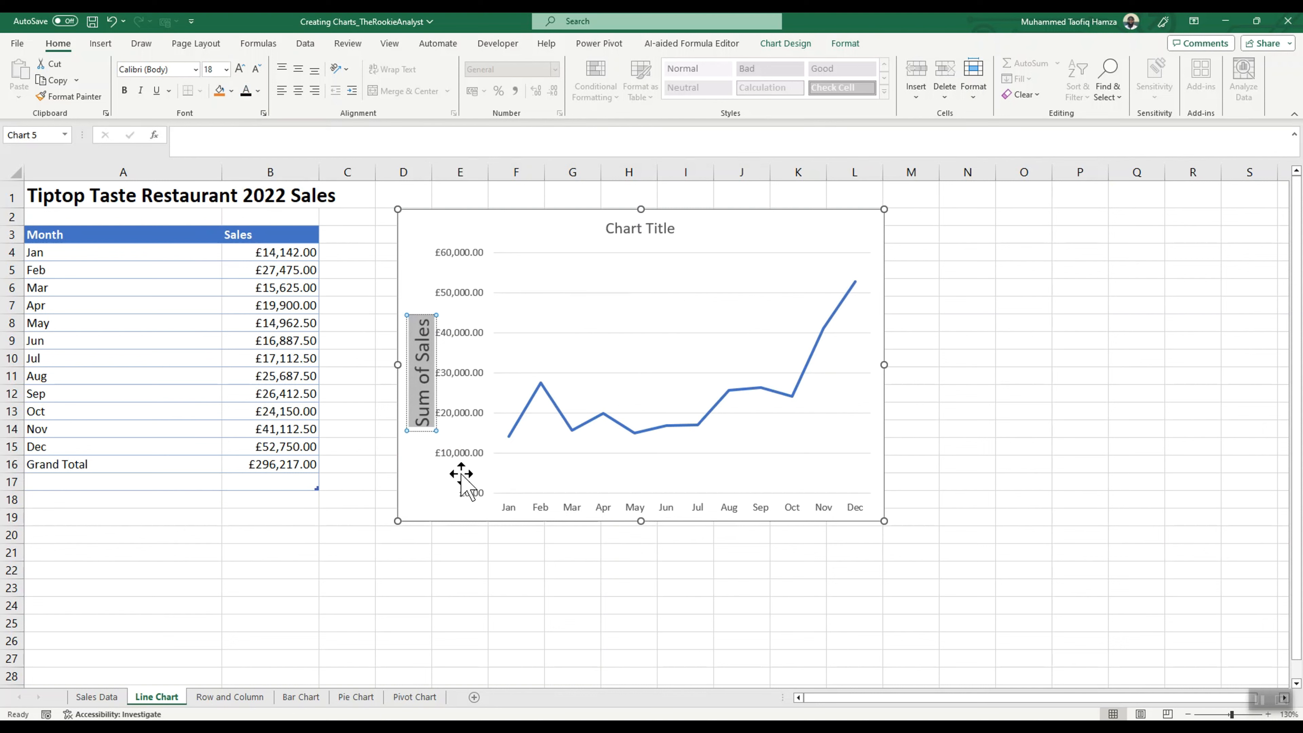
Step: Set the font colour of the sales value labels and the month labels on both axes to Automatic black
left_click(429, 487)
left_click(464, 260)
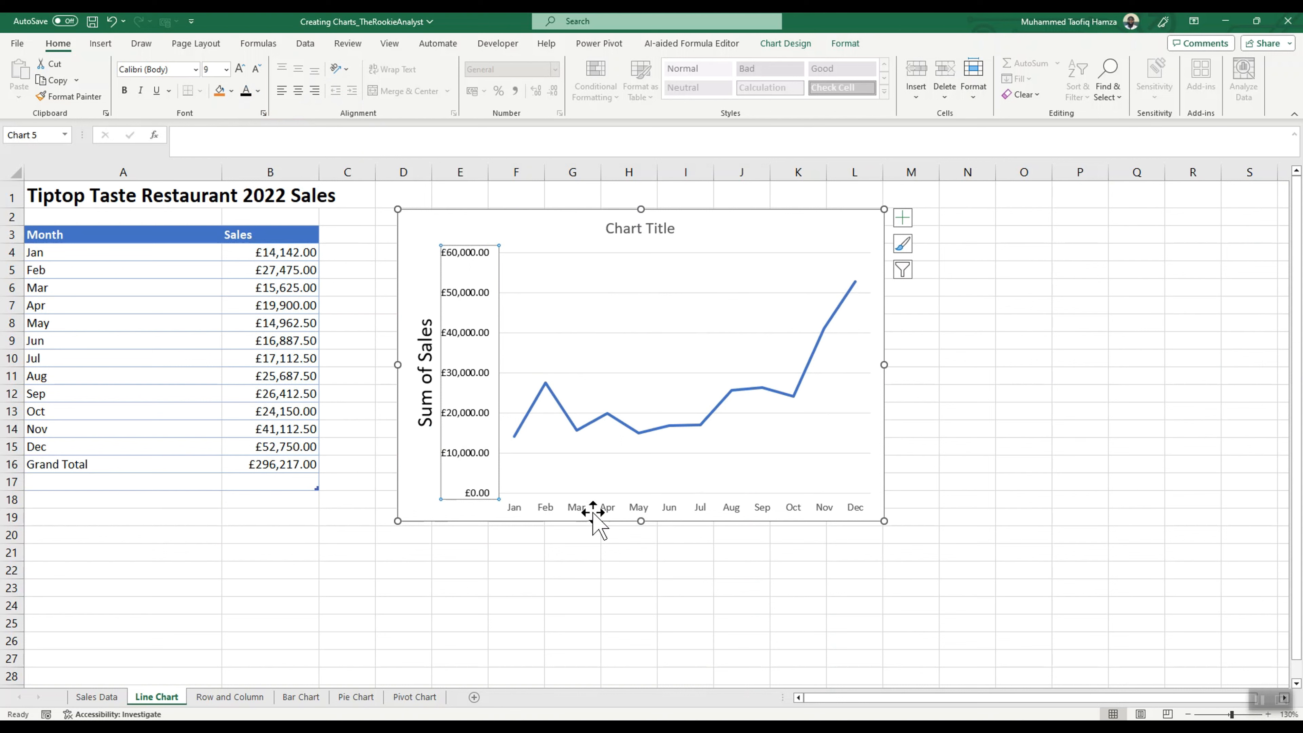
left_click(570, 516)
left_click(587, 509)
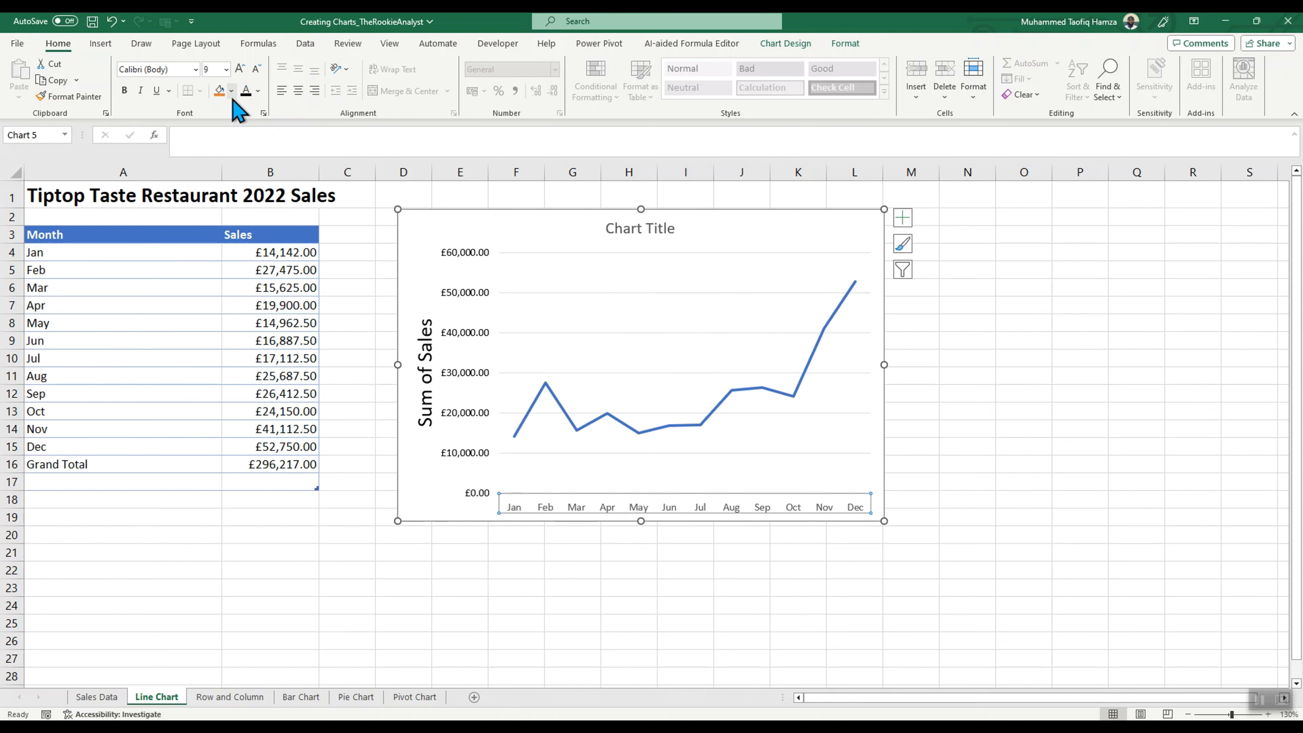
left_click(259, 94)
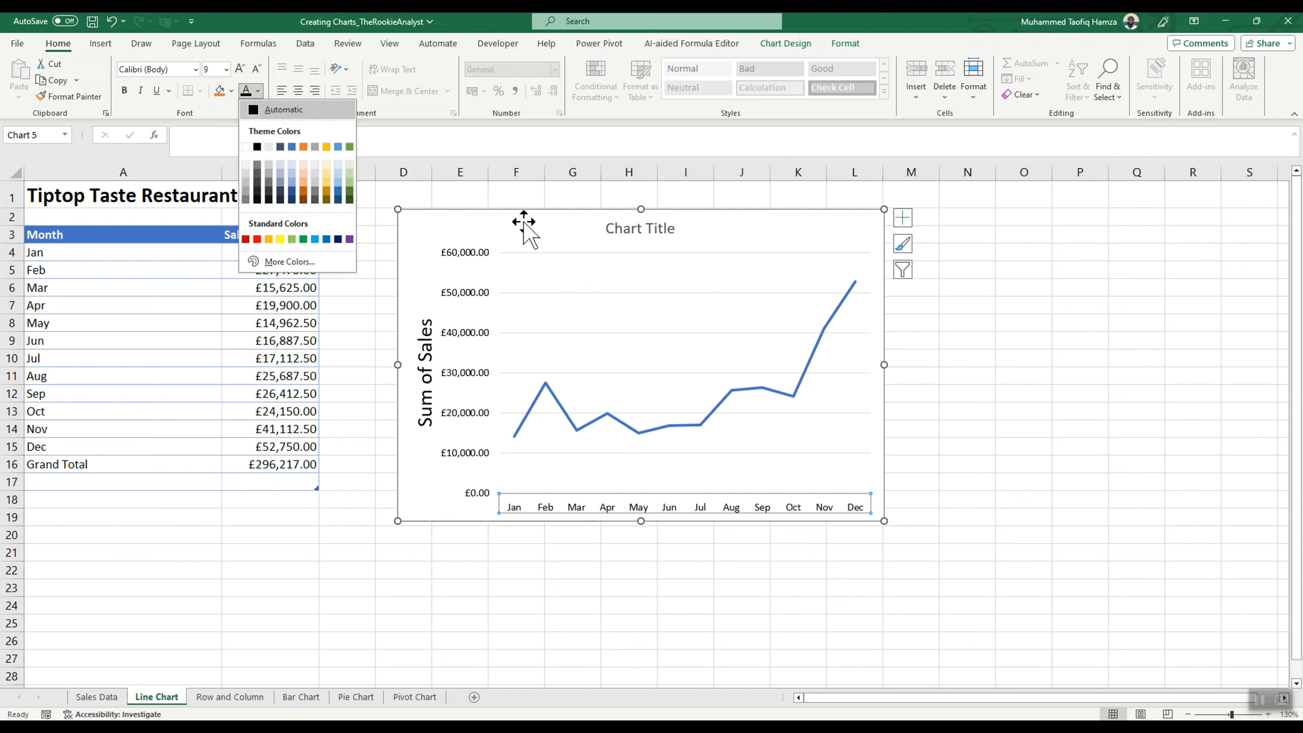
left_click(421, 232)
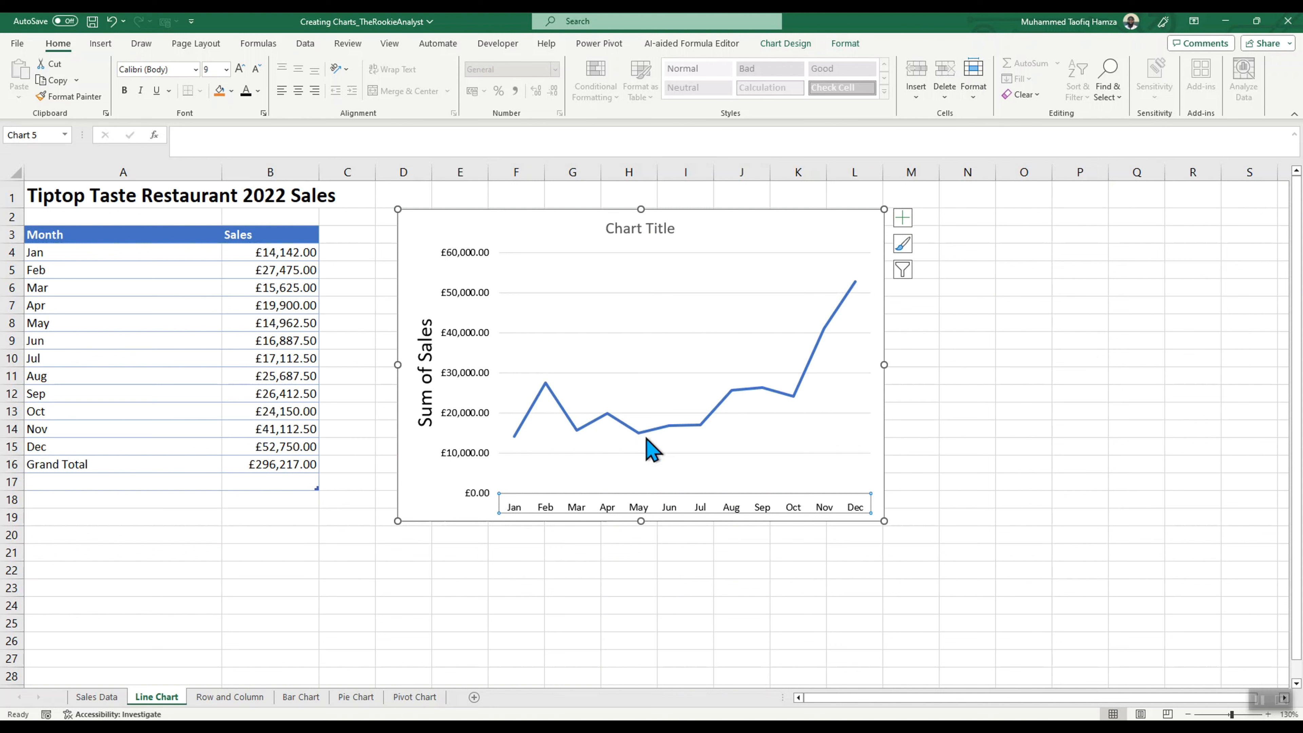
Step: Examine the chart types available for the line chart without changing its type
mouse_move(647, 439)
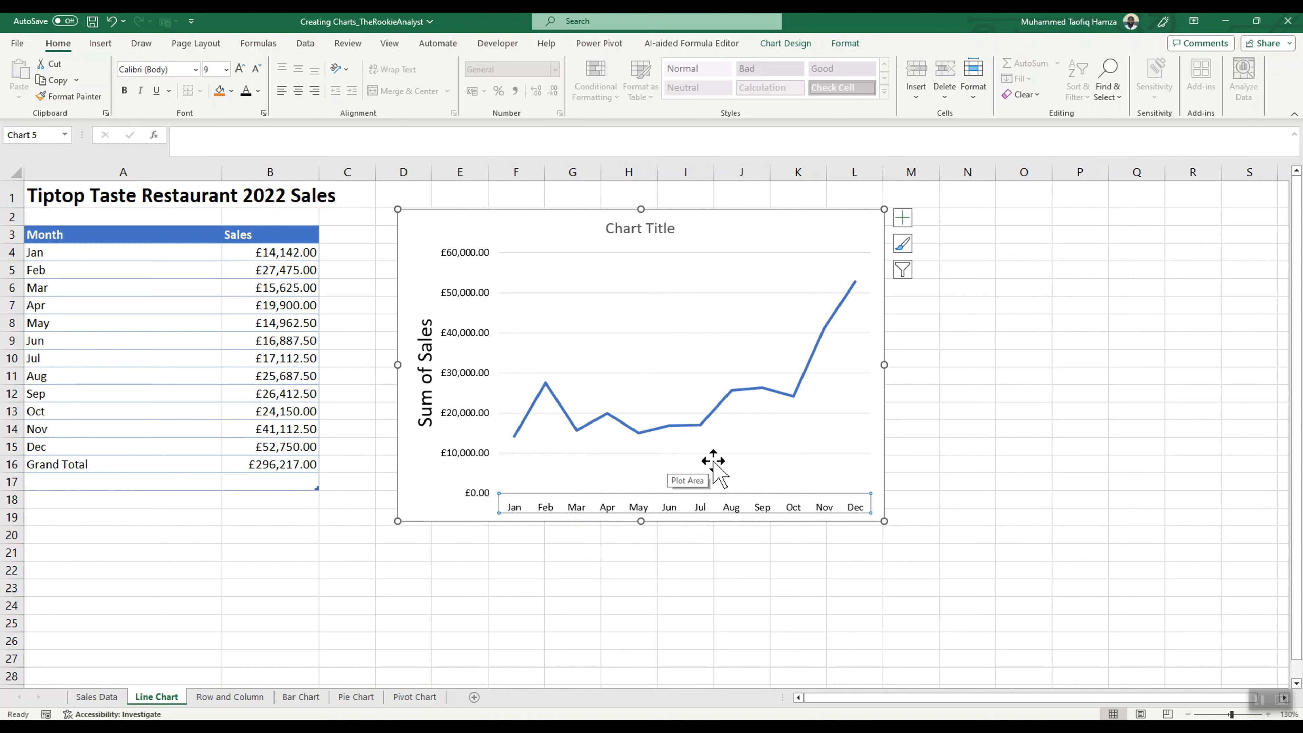
left_click(642, 227)
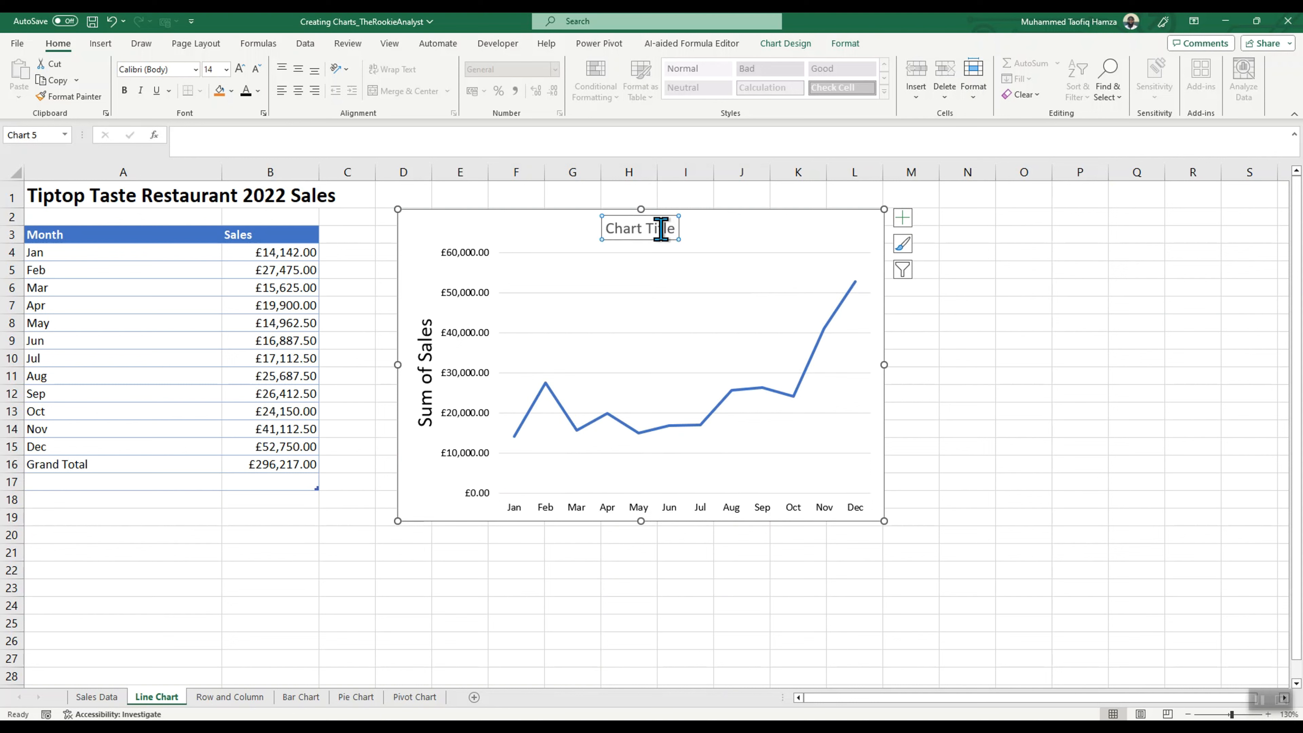
left_click(659, 228)
left_click(792, 46)
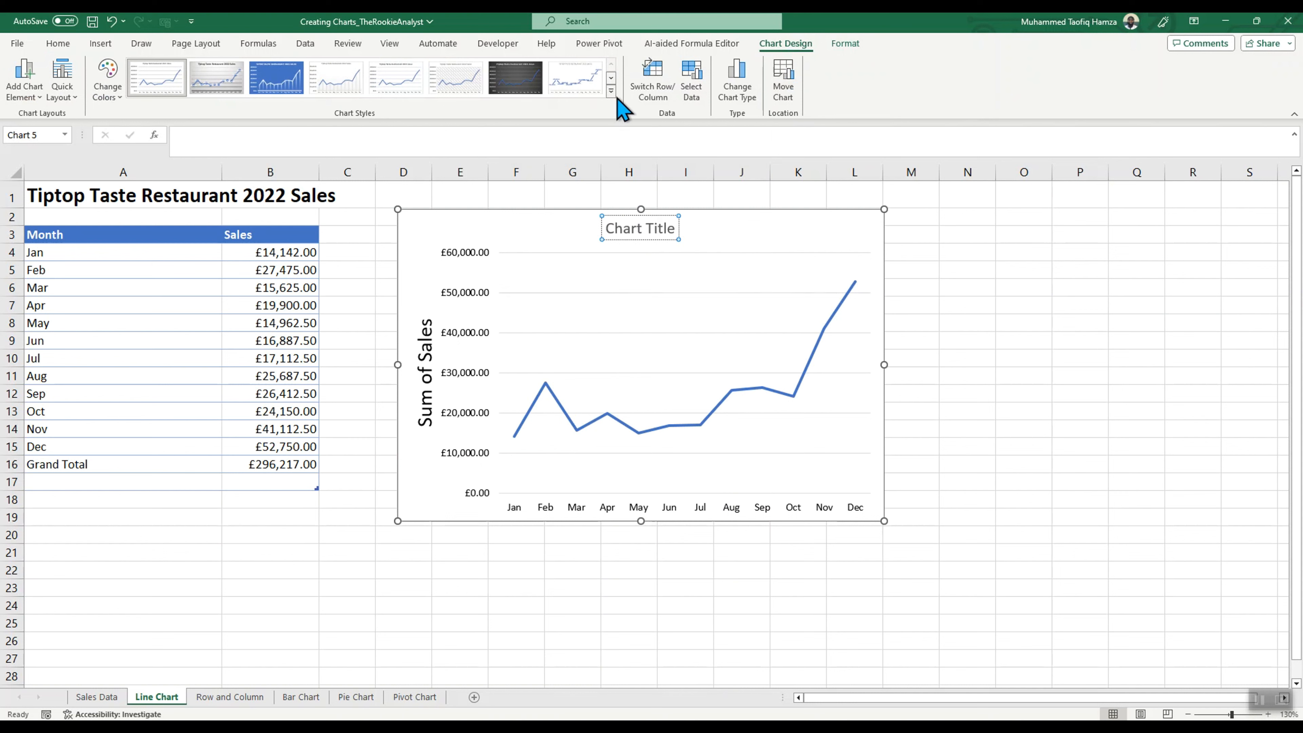
left_click(737, 98)
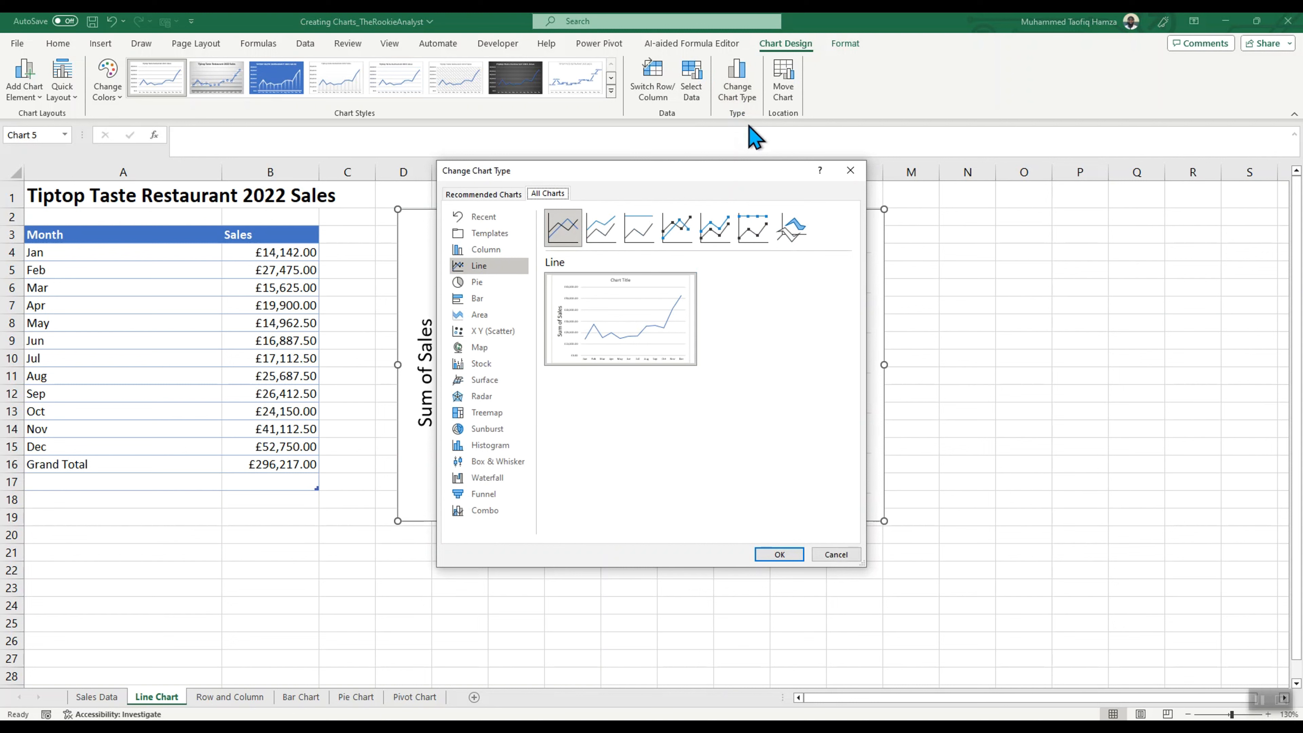
left_click(850, 171)
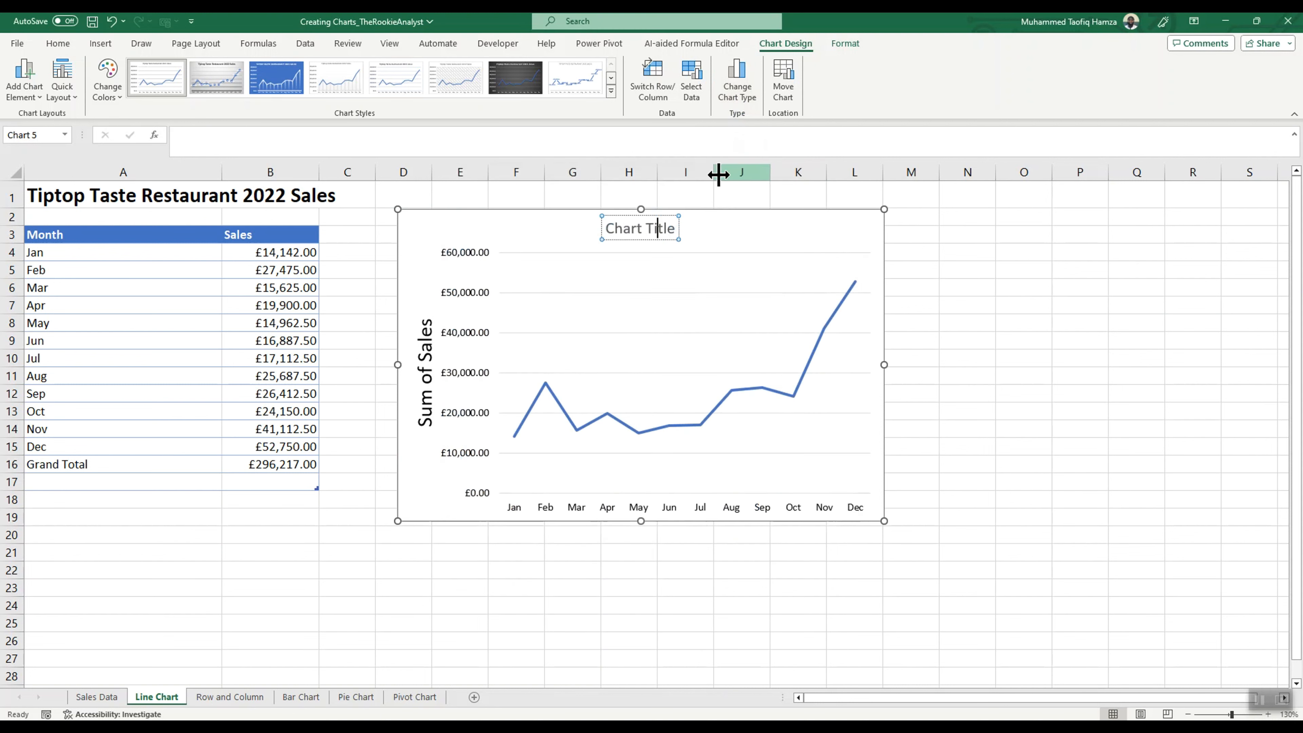
Step: Change the chart's colours to an orange palette and move the chart up slightly so it starts at row 1
left_click(121, 97)
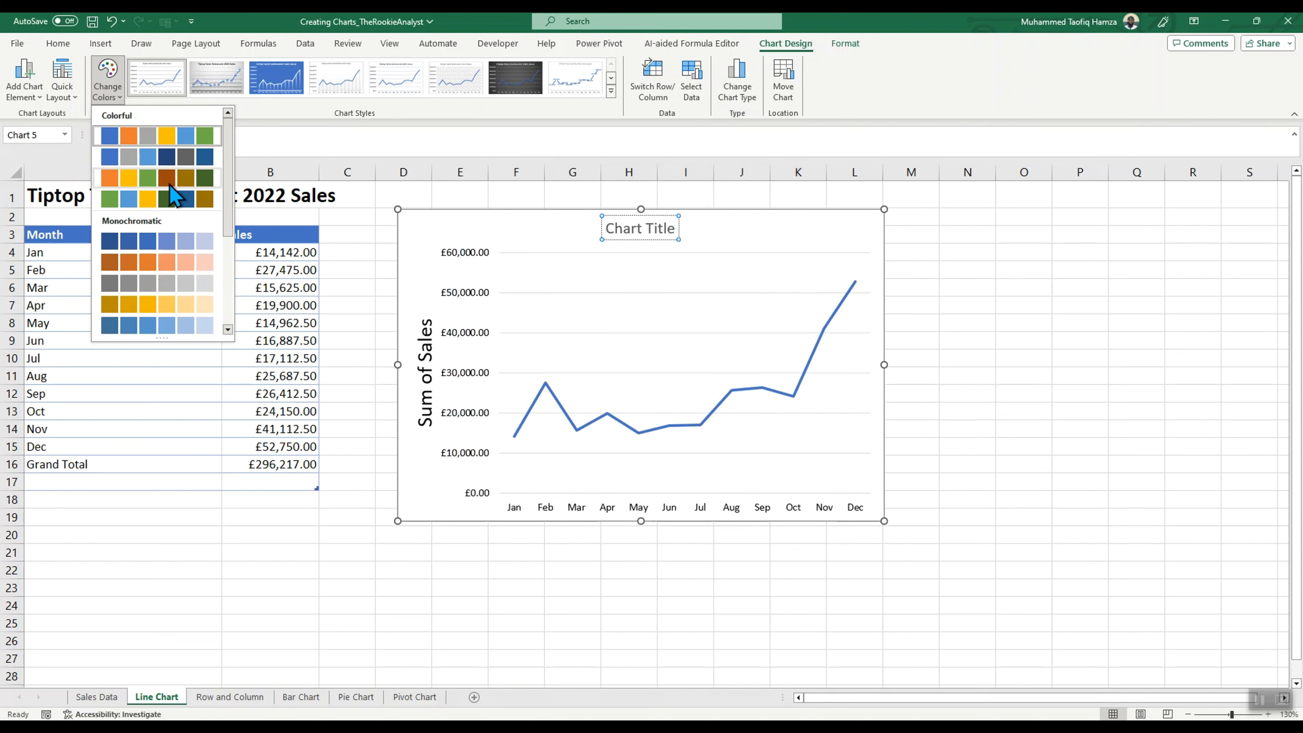
key("Escape")
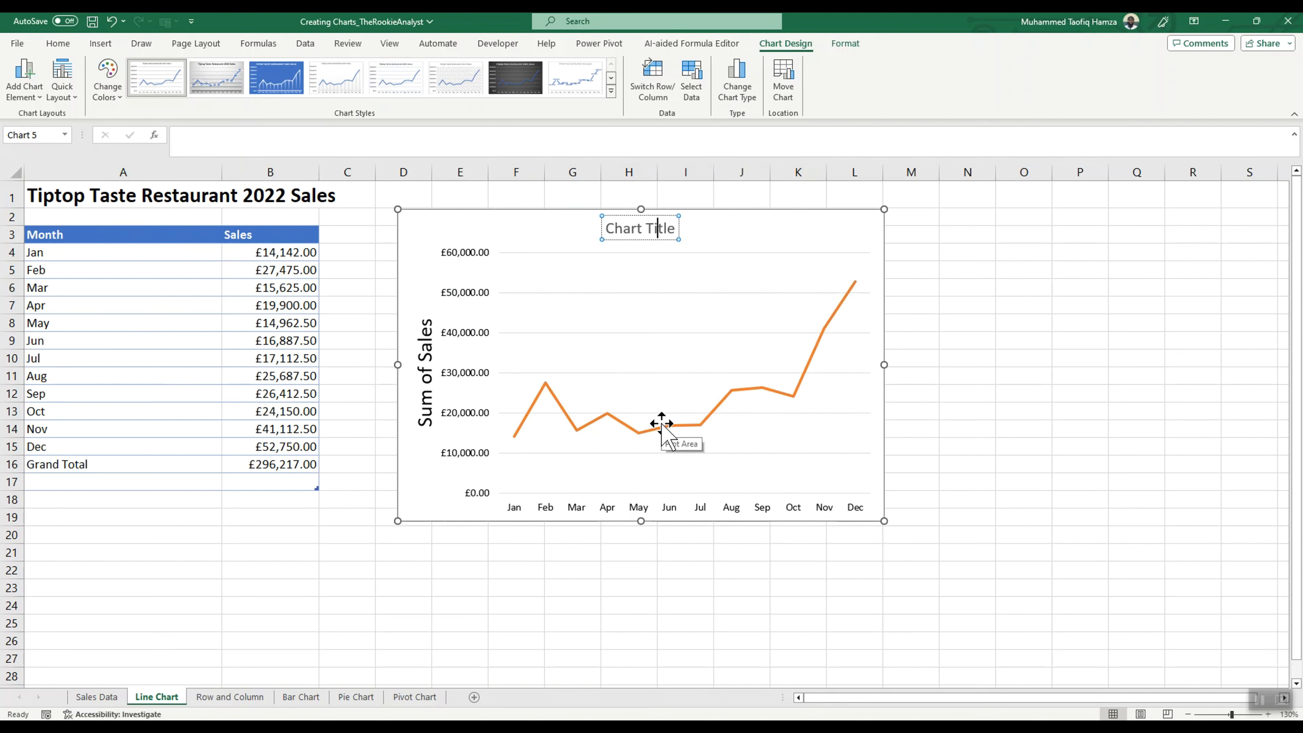
left_click(707, 227)
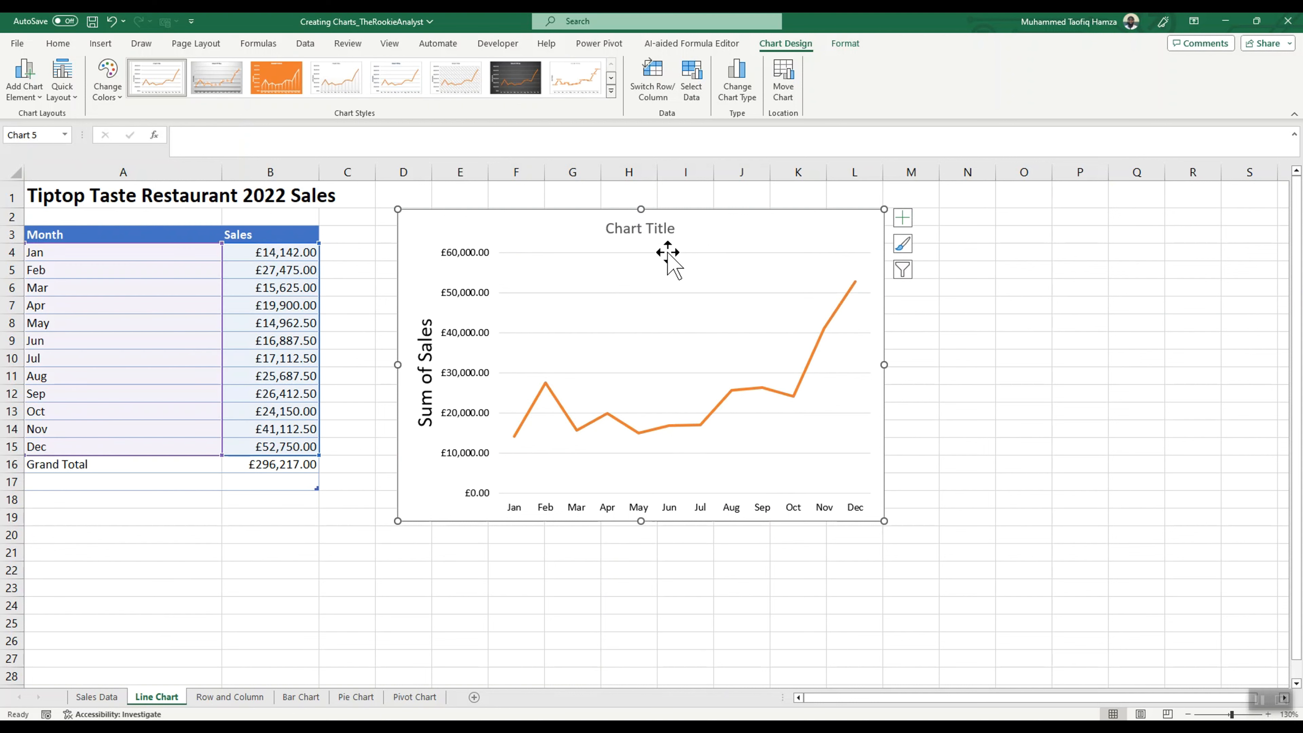
left_click_drag(547, 233, 559, 216)
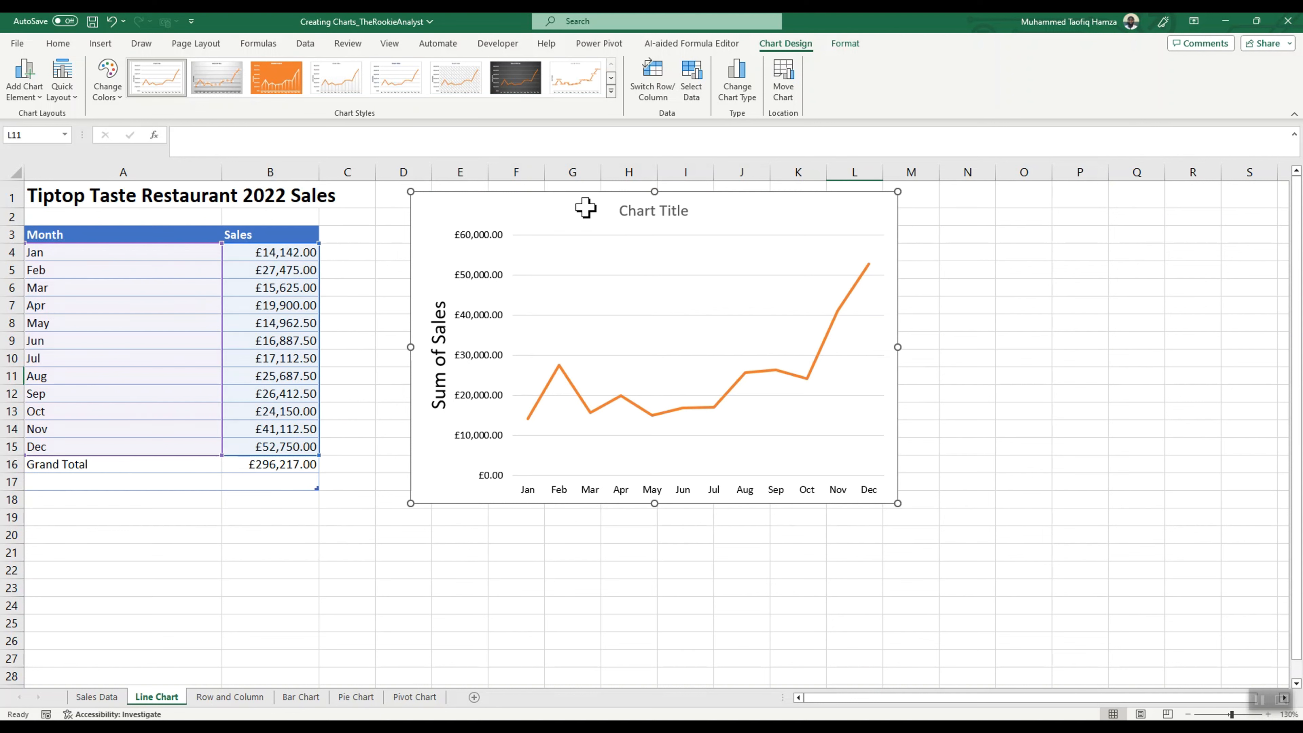
Step: Try replacing the line chart with a default column chart of the Jan to Dec sales, and undo back to the line chart
key("Delete")
left_click(63, 253)
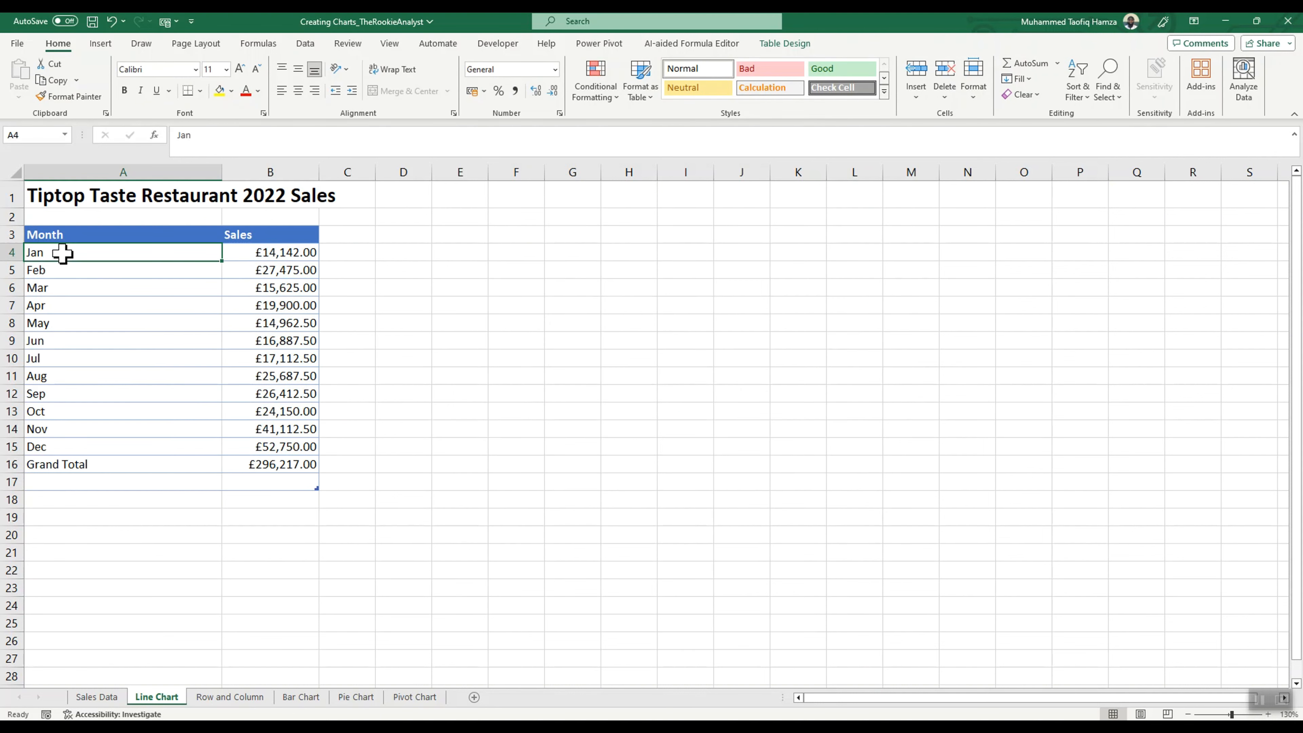
left_click_drag(62, 252, 304, 443)
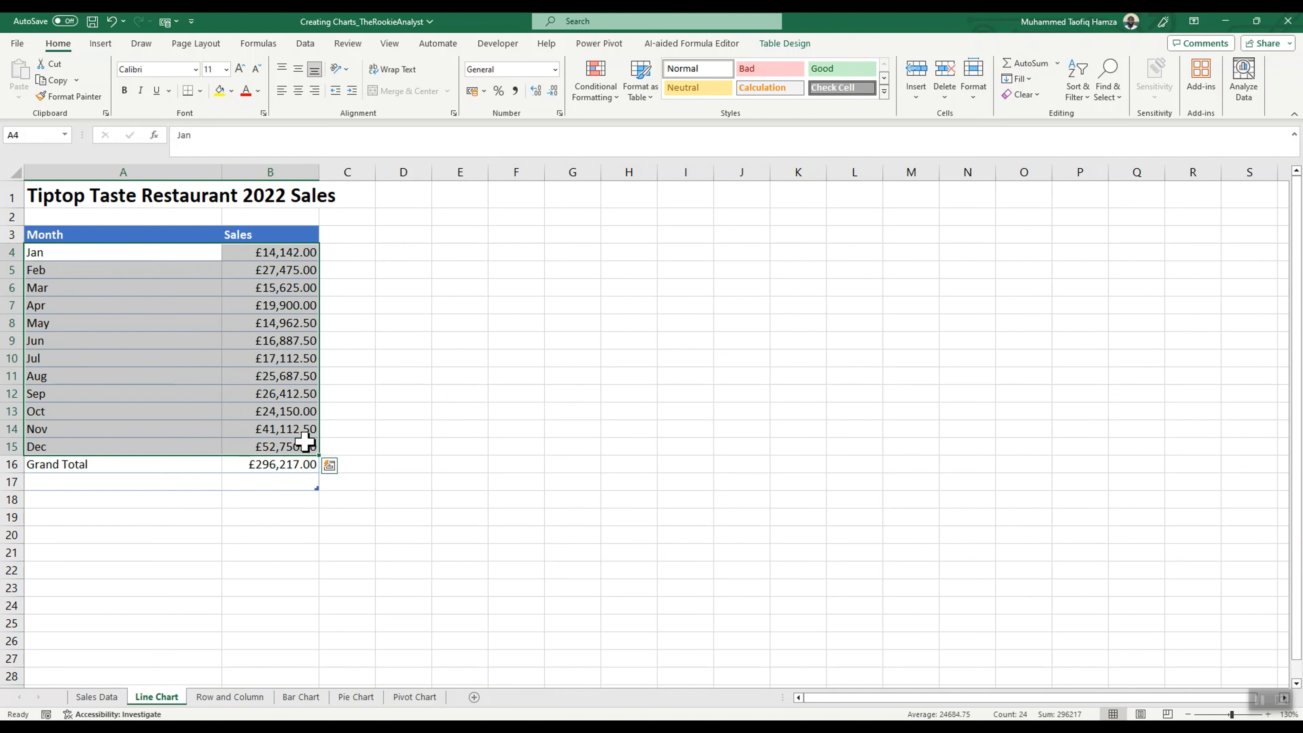
key("alt+F1")
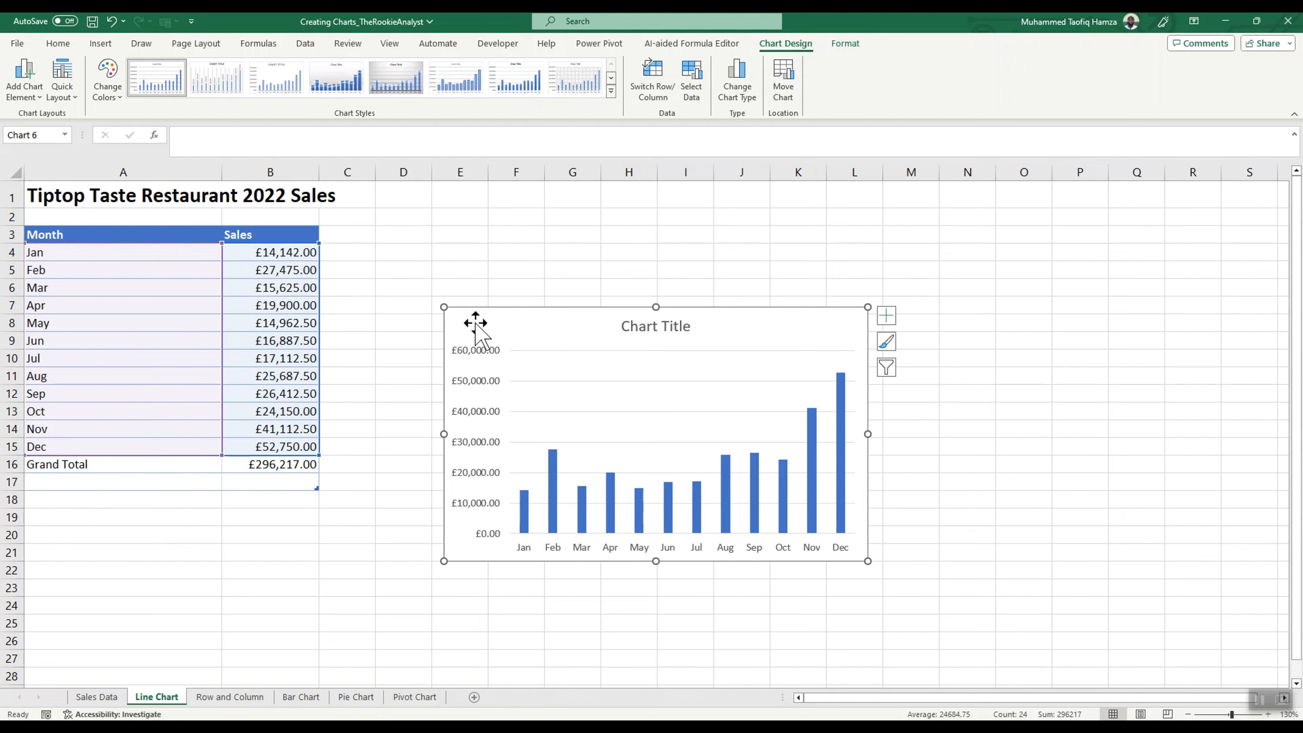
left_click_drag(444, 309, 426, 270)
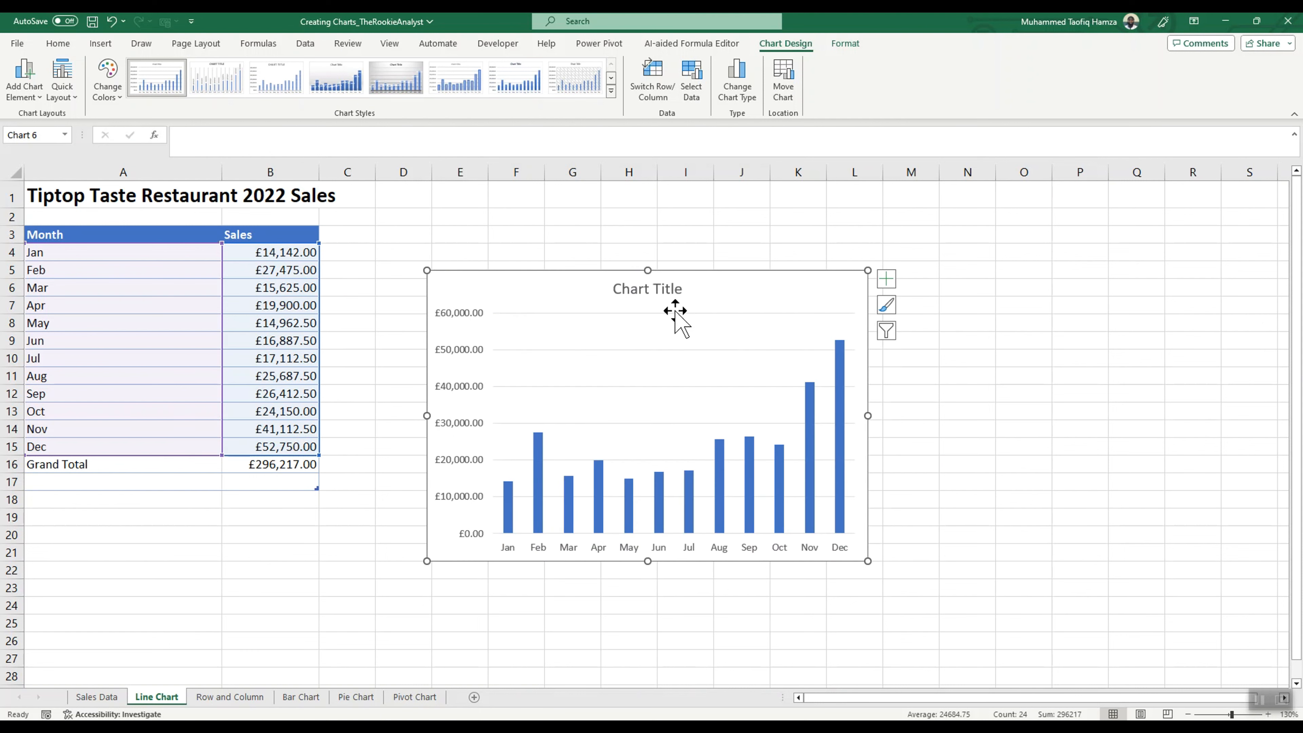
key("ctrl+z")
key("ctrl+z")
key("ctrl+z")
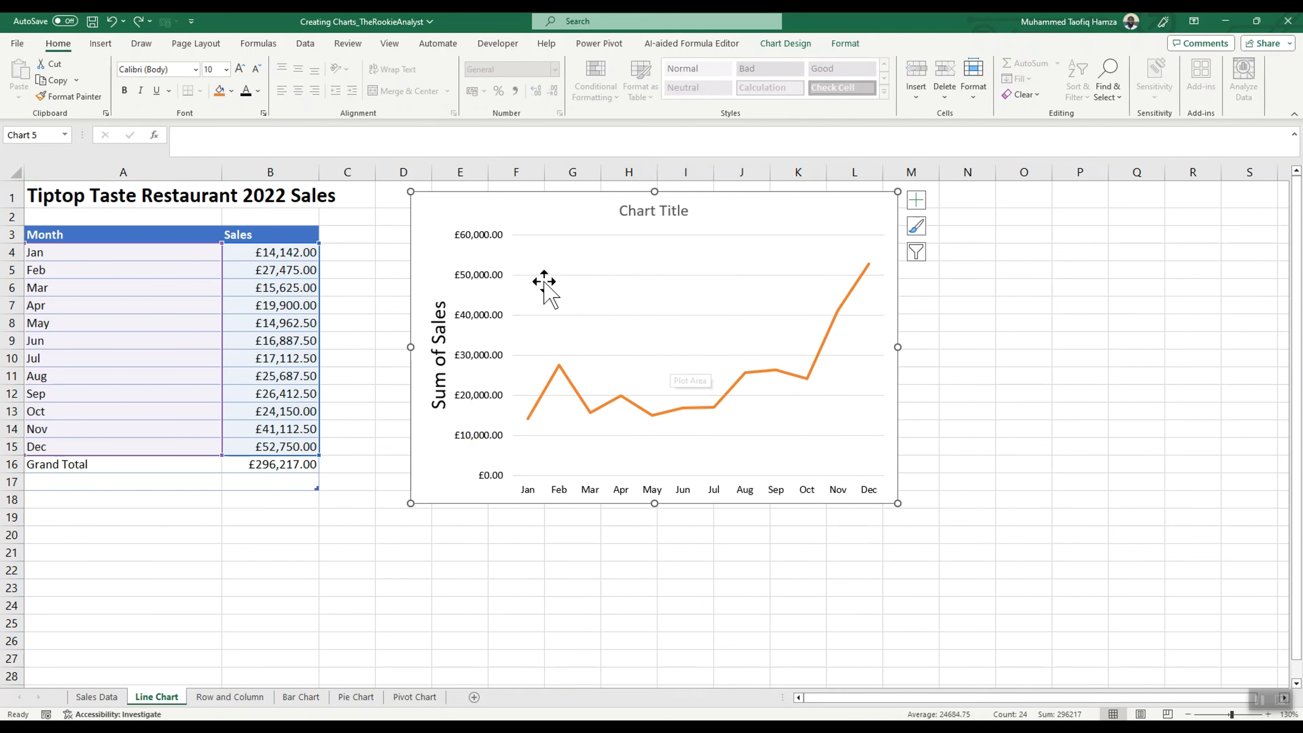
Step: Move the line chart down slightly so it starts at row 2, and replace its title with "Tiptop Sales"
left_click_drag(561, 211, 558, 231)
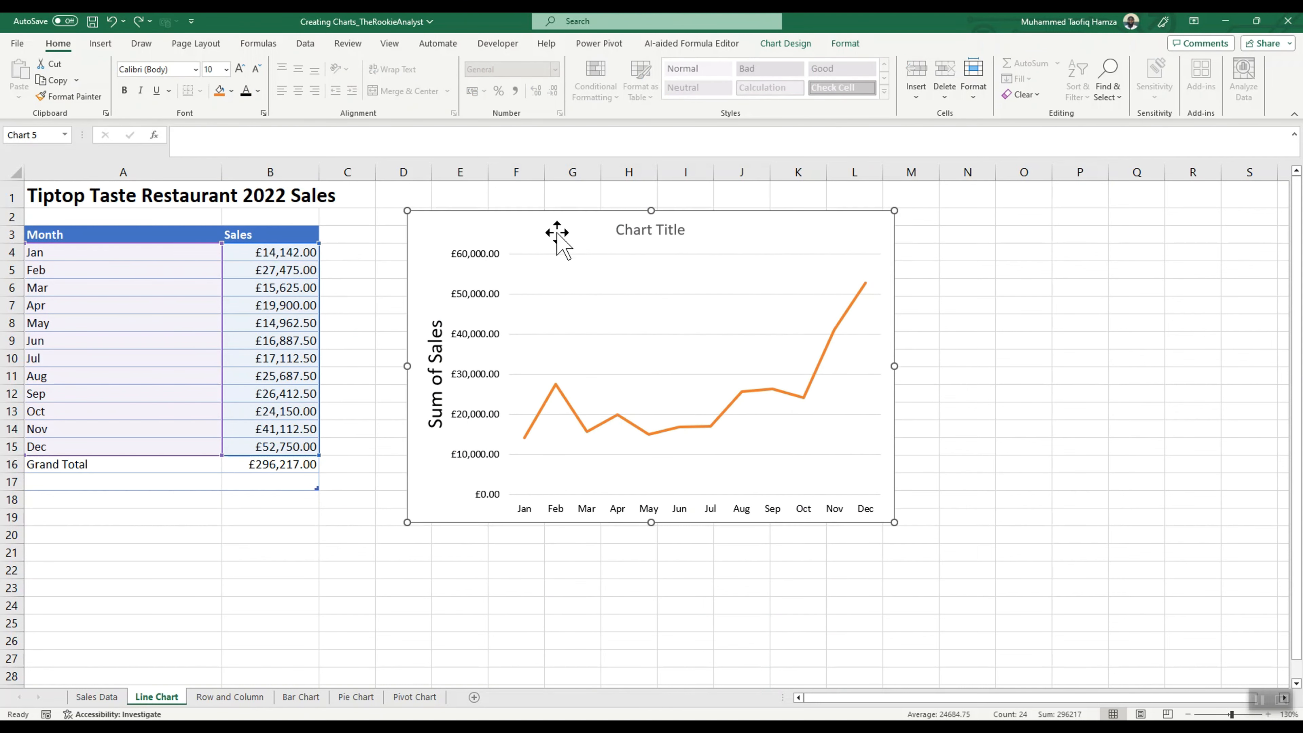
double_click(648, 229)
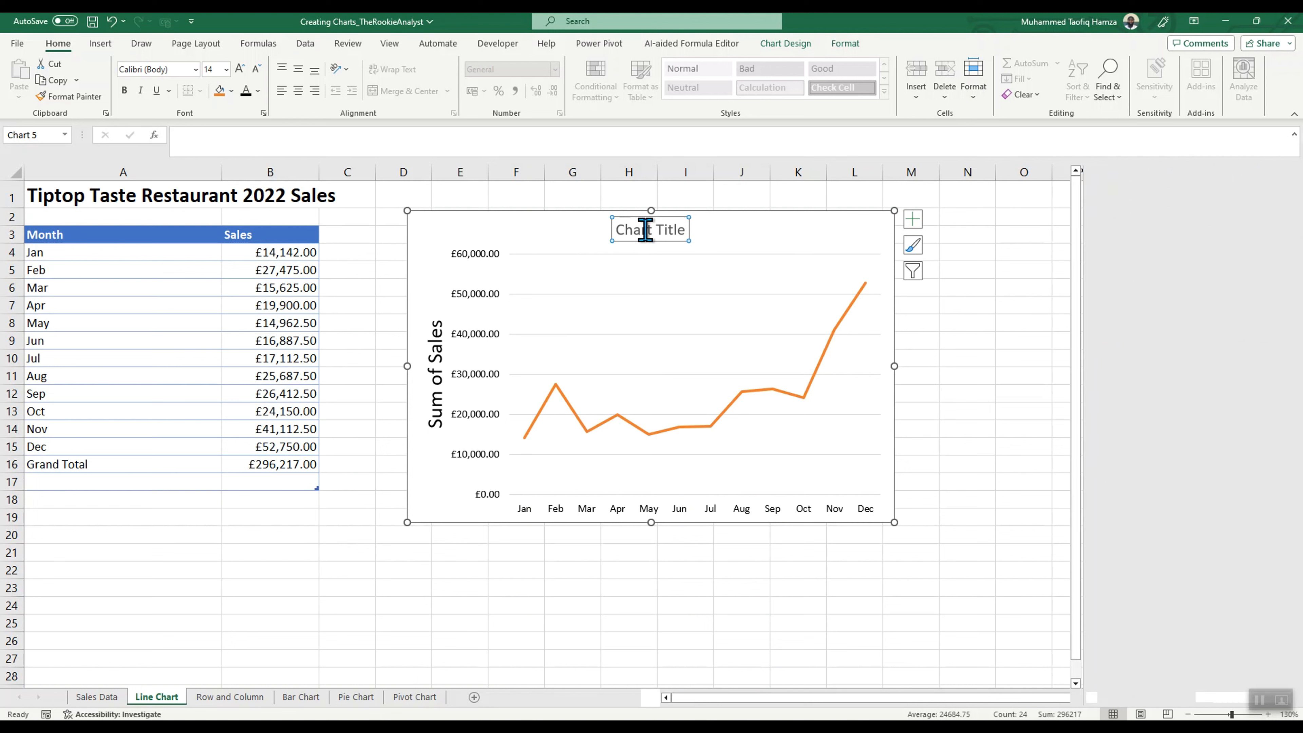
left_click(678, 231)
key("Right")
key("BackSpace")
key("BackSpace")
key("BackSpace")
key("BackSpace")
key("BackSpace")
key("BackSpace")
key("BackSpace")
key("BackSpace")
key("BackSpace")
key("BackSpace")
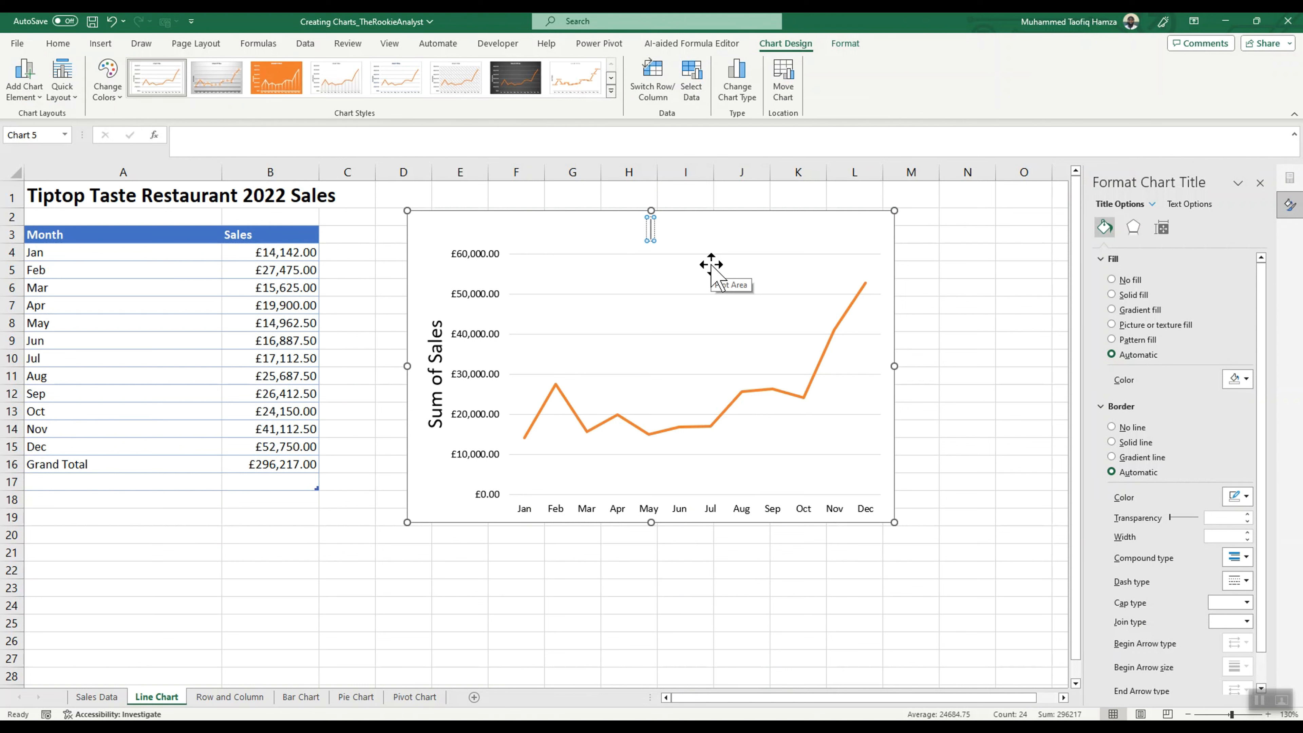
type("Tiptop Sales")
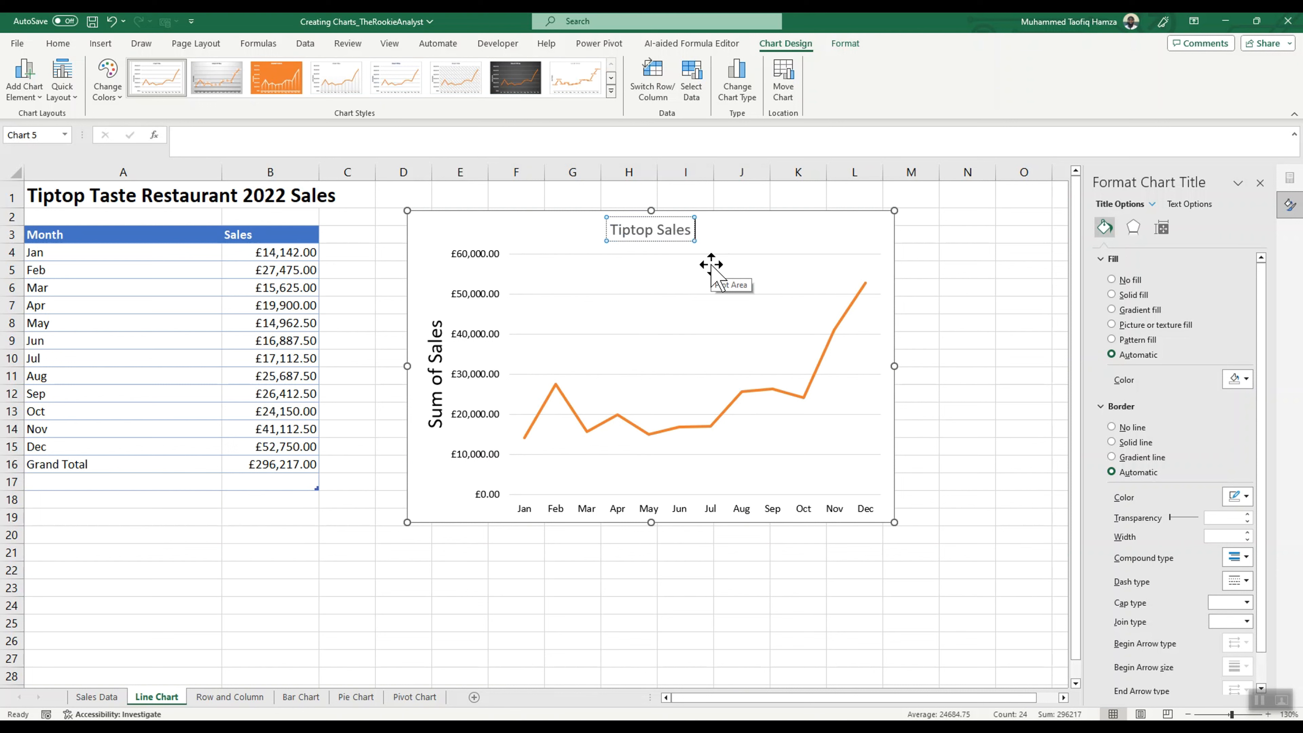
left_click(558, 232)
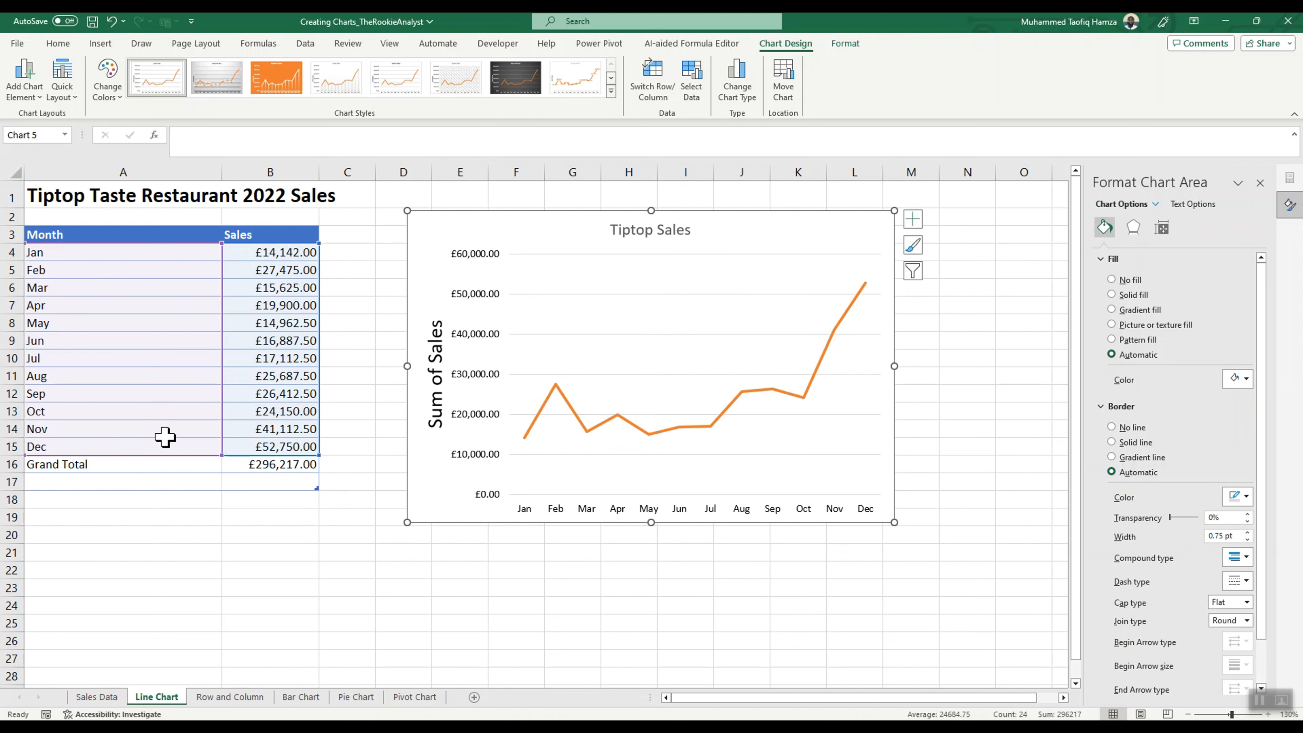
Step: Link the line chart's title to cell A1 of the Line Chart sheet with the formula ='Line Chart'!$A$1
left_click(661, 231)
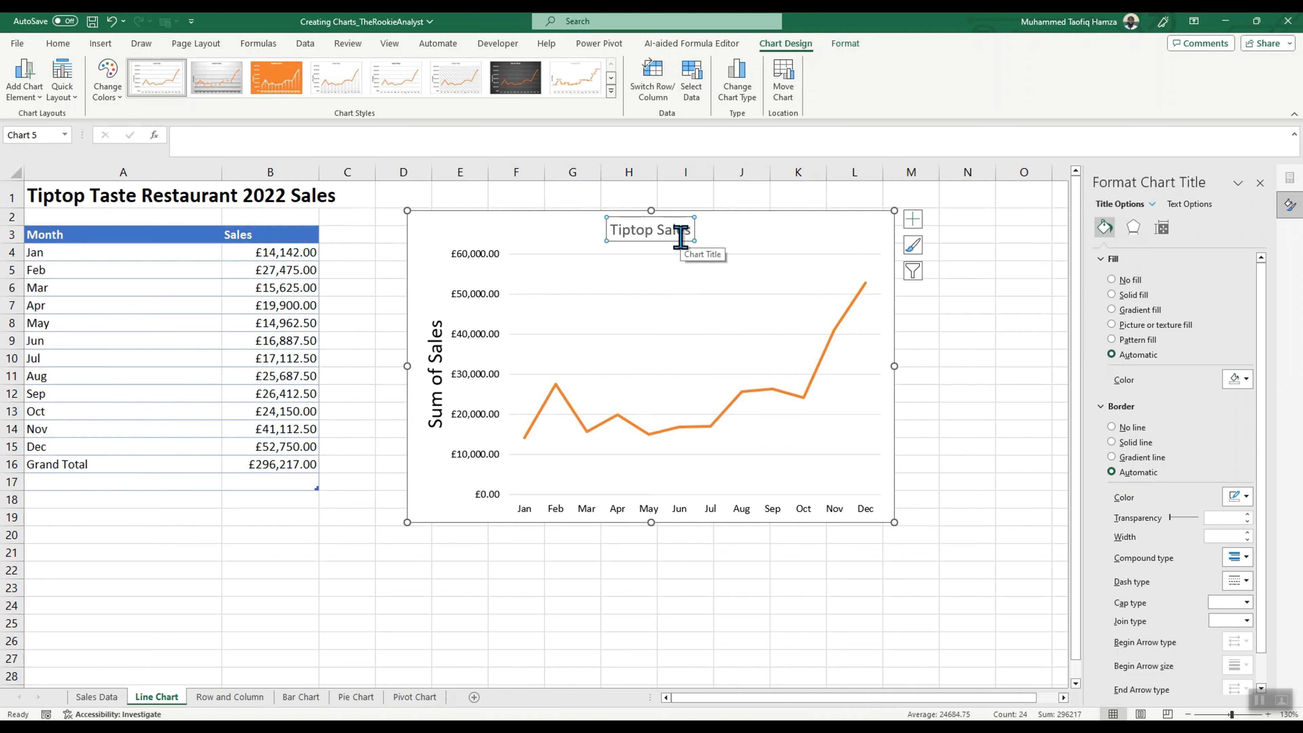
left_click(285, 142)
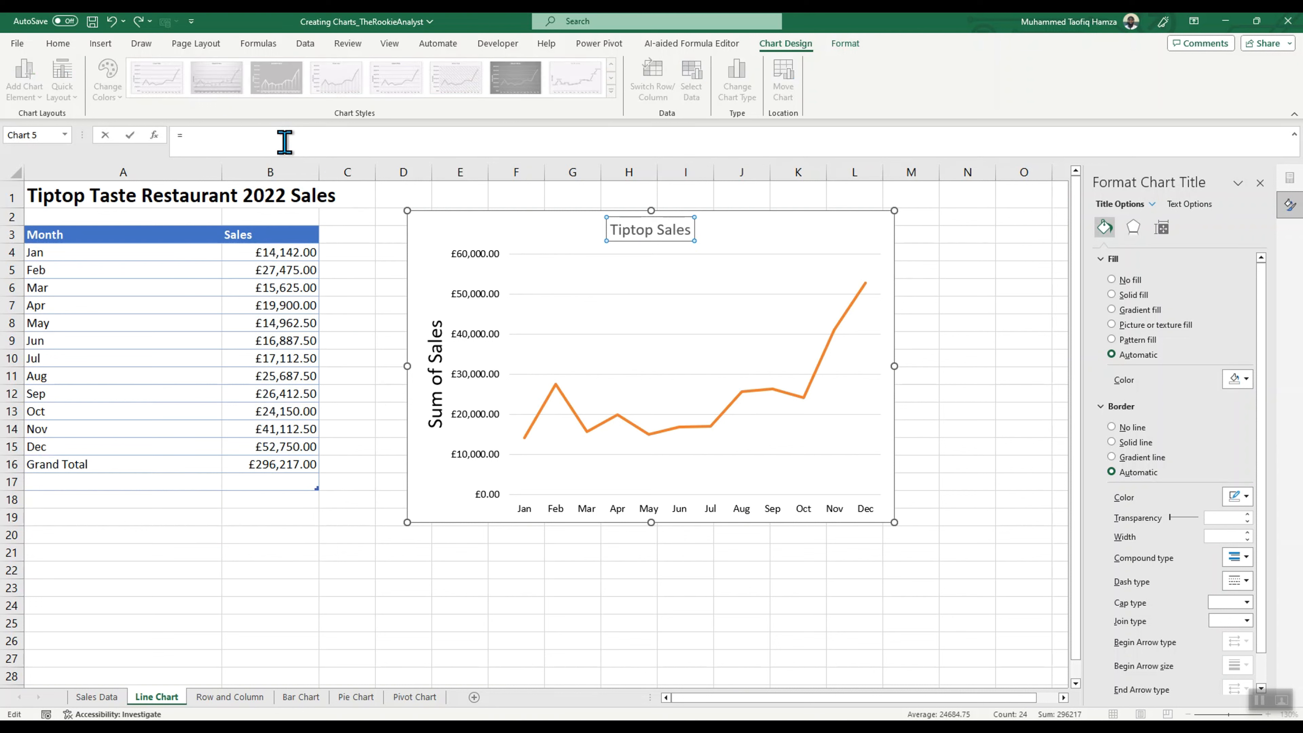
left_click(121, 196)
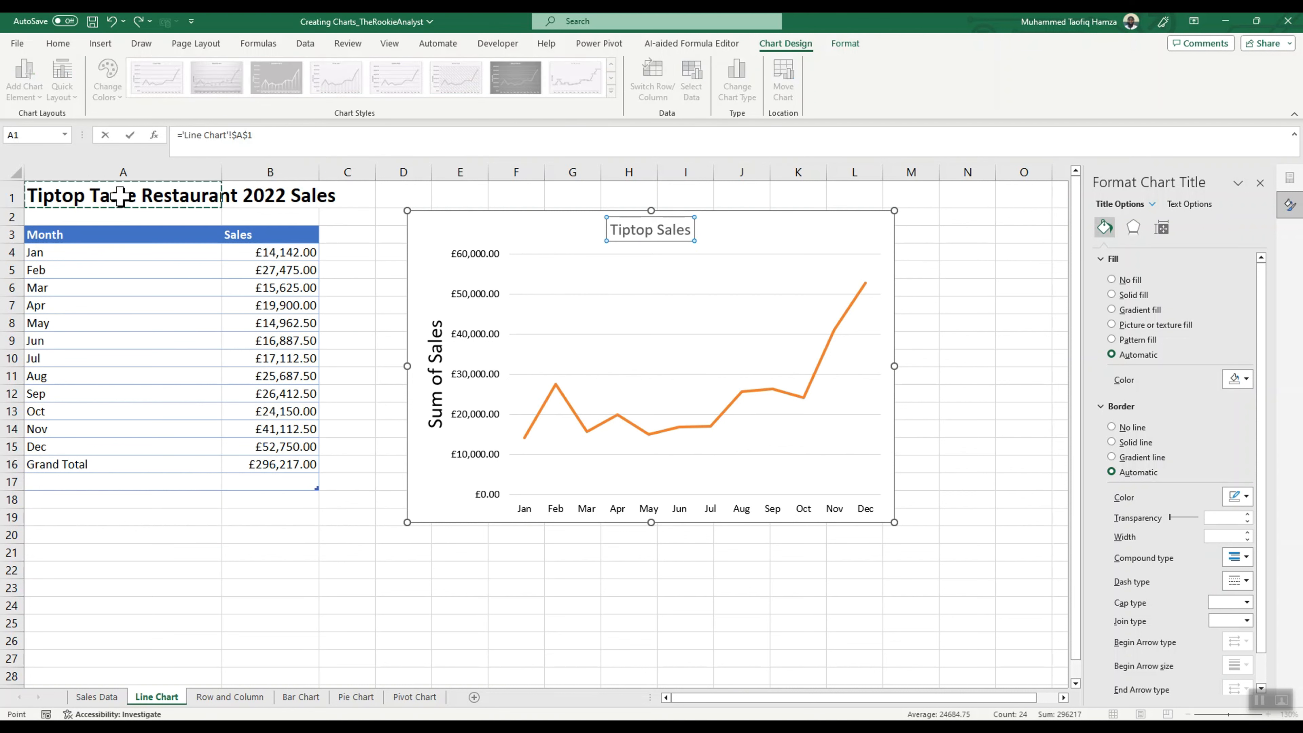
key("Return")
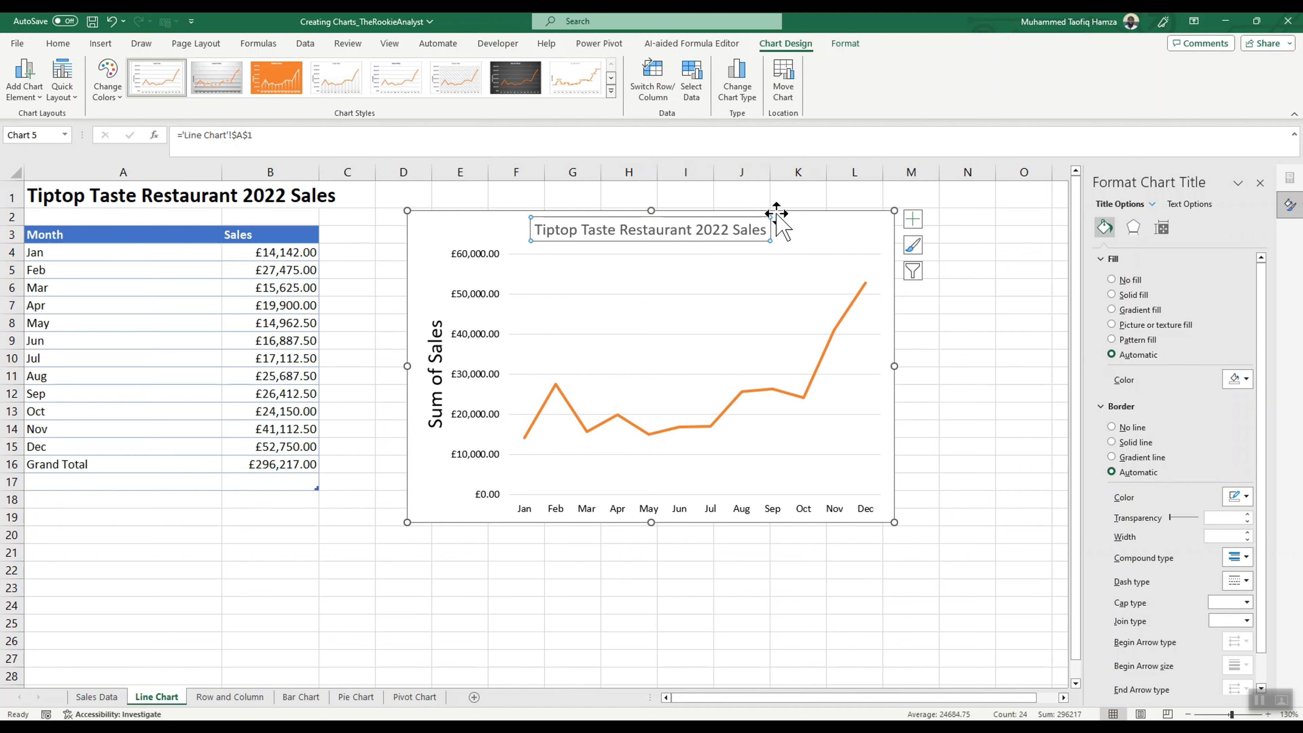
Step: Test the linked chart title by shortening cell A1 to "Tiptop Taste Restaurant 2022", and undo that edit
left_click(123, 191)
left_click(343, 136)
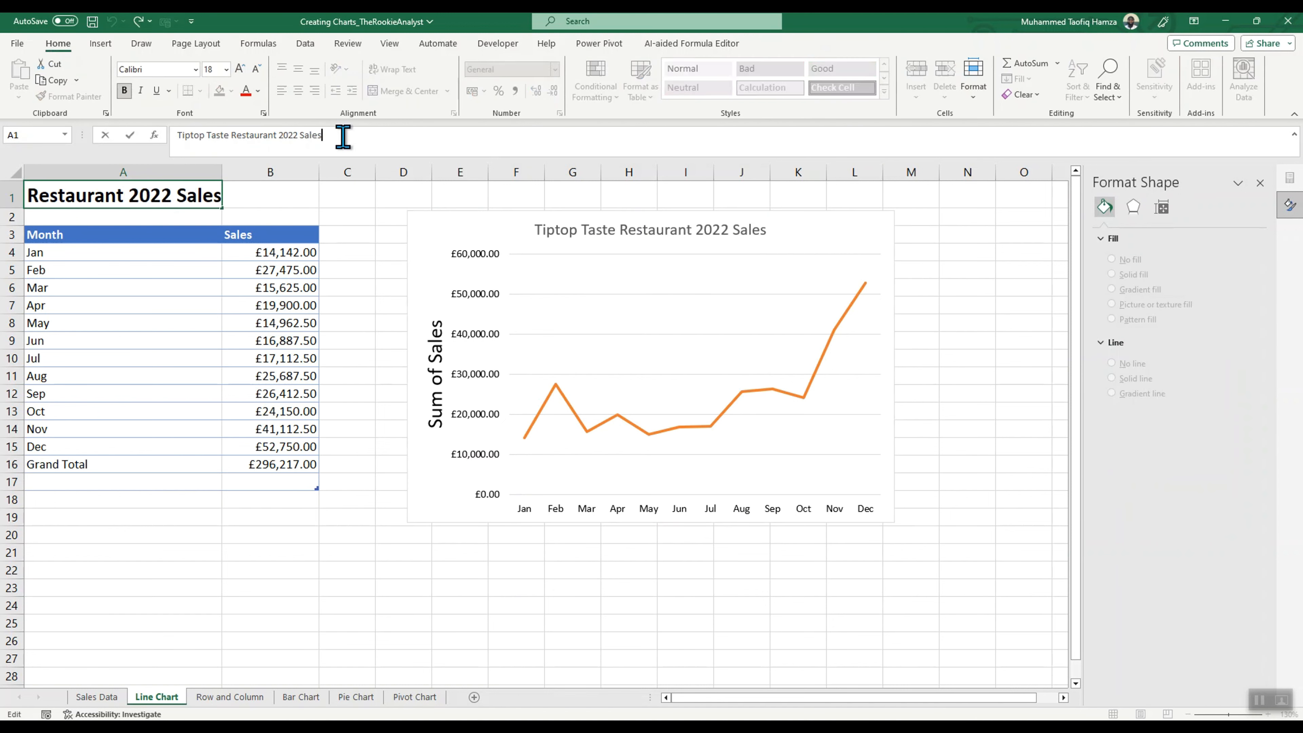
key("Return")
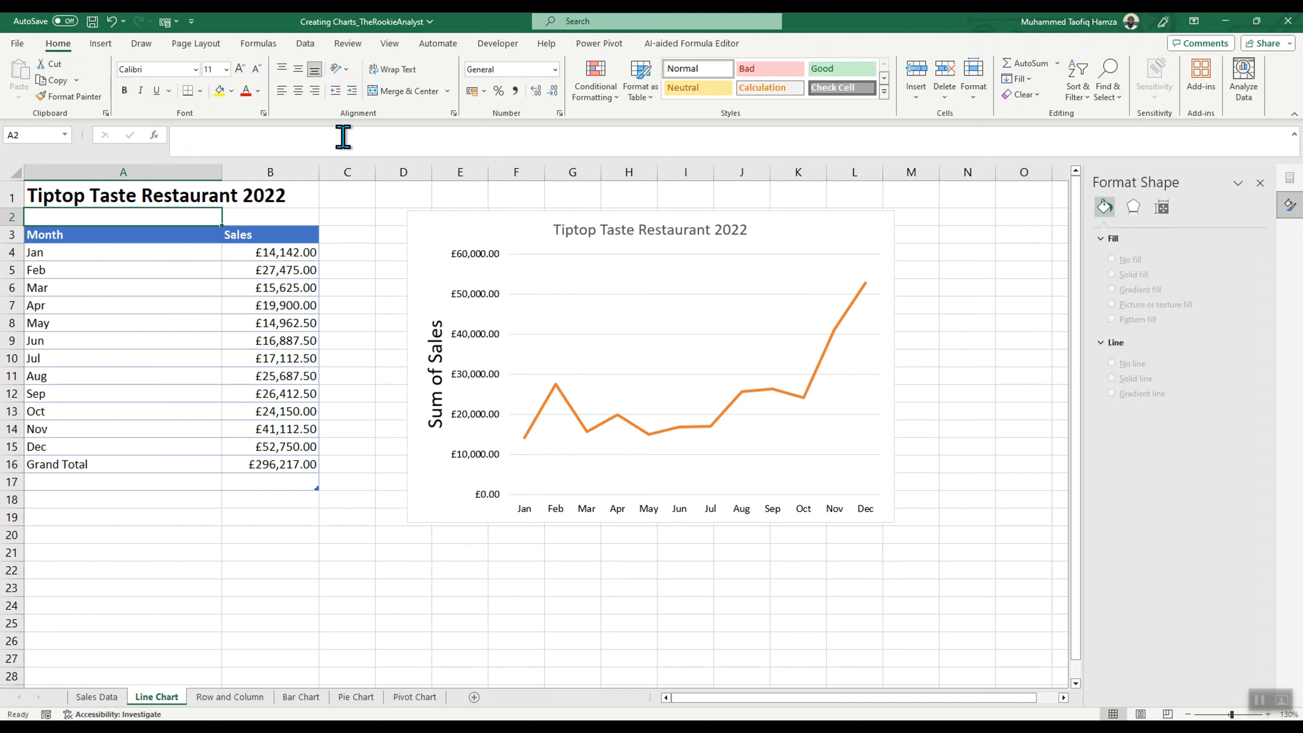
key("ctrl+z")
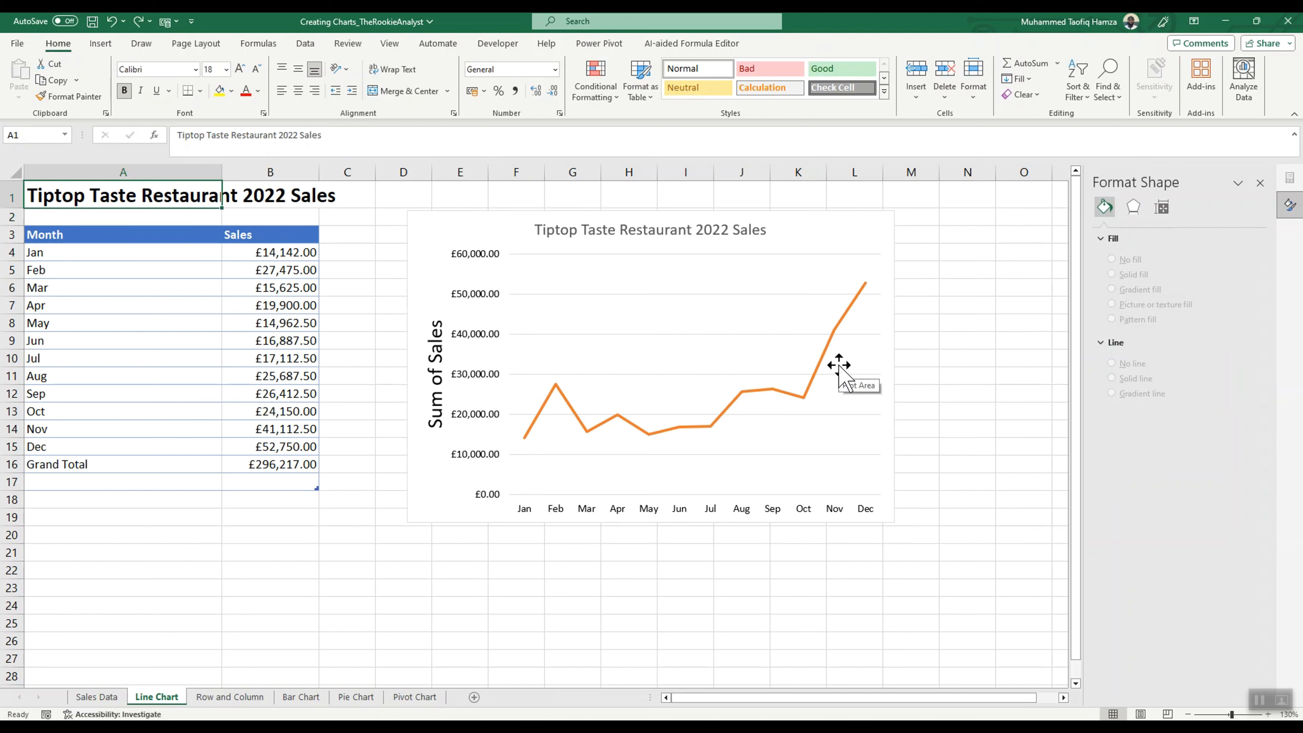
Step: Give the chart title a Blue, Accent 1 fill with white text
left_click(588, 228)
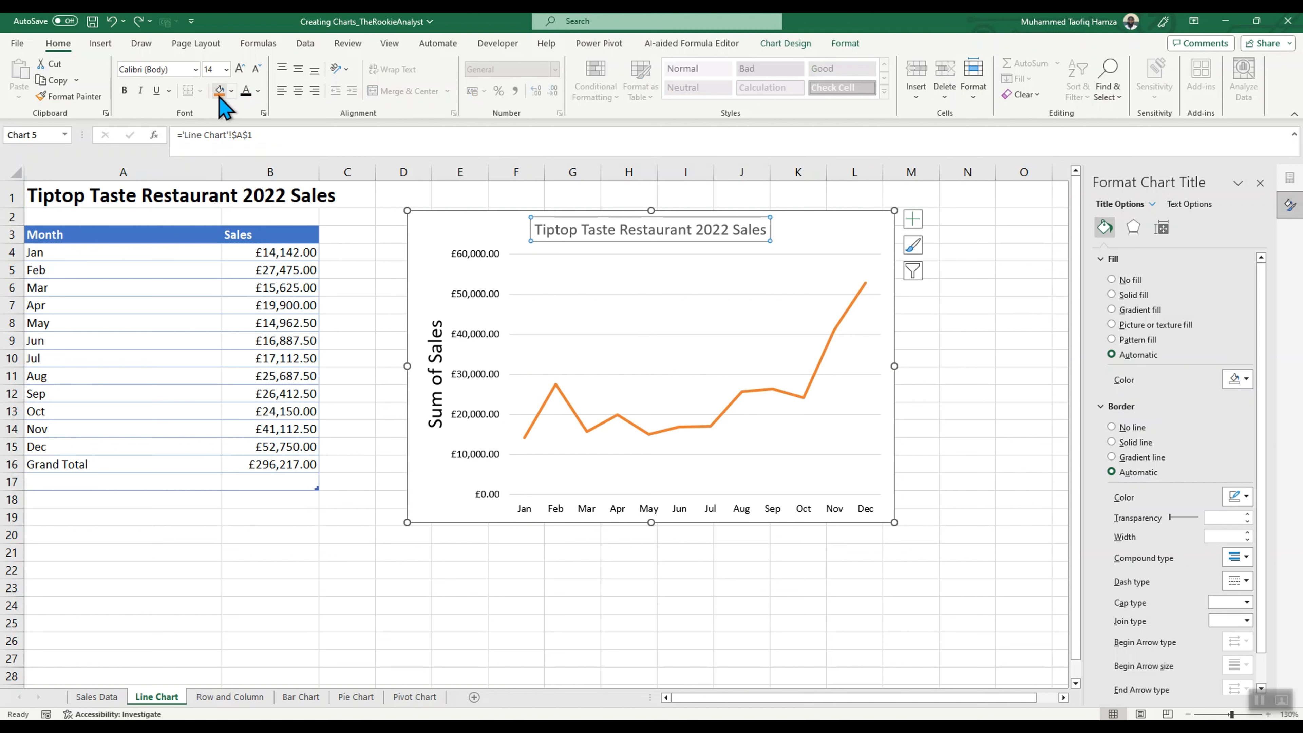
left_click(231, 91)
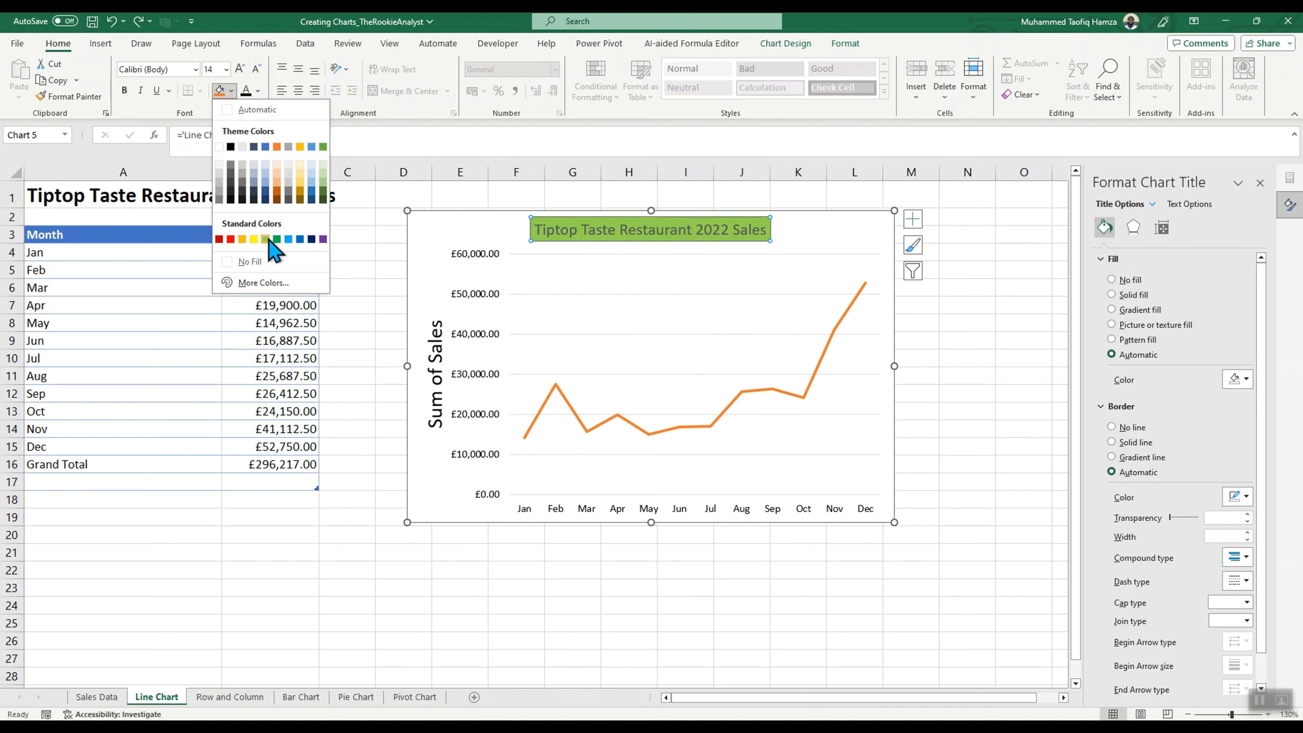
left_click(266, 147)
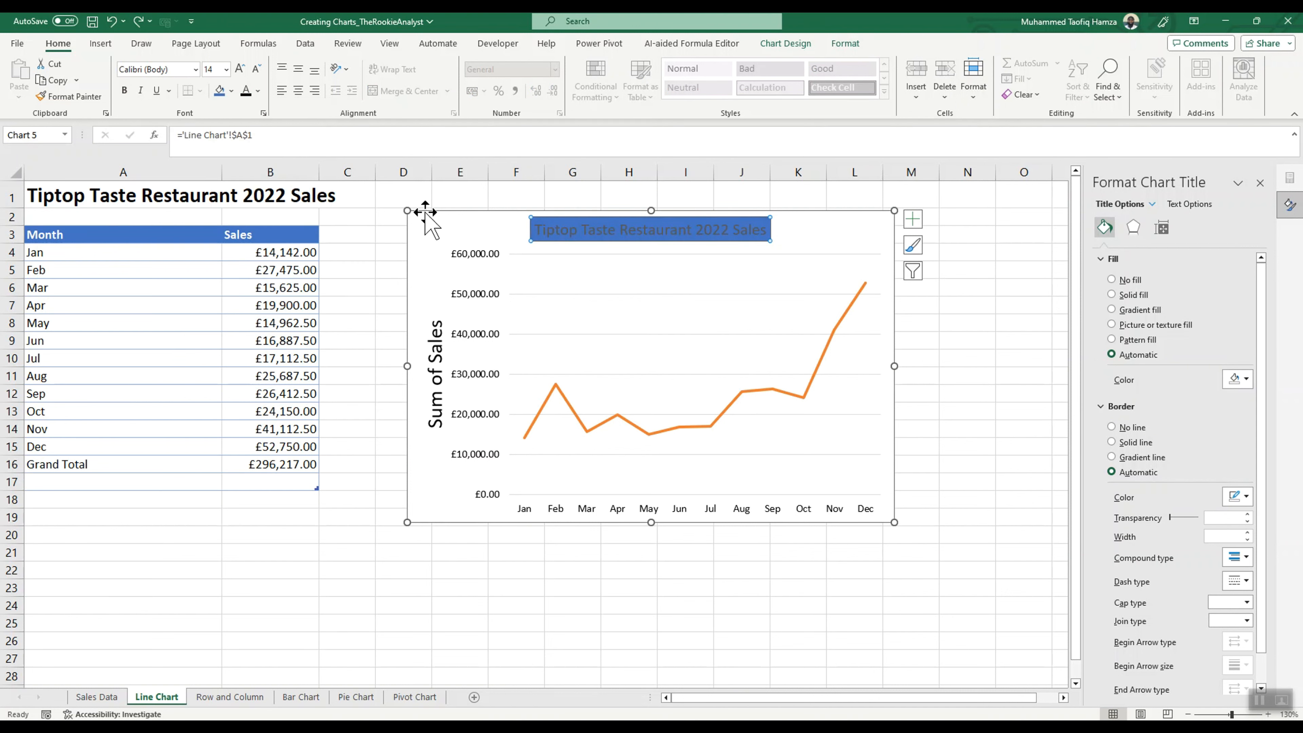
left_click(251, 91)
left_click(257, 91)
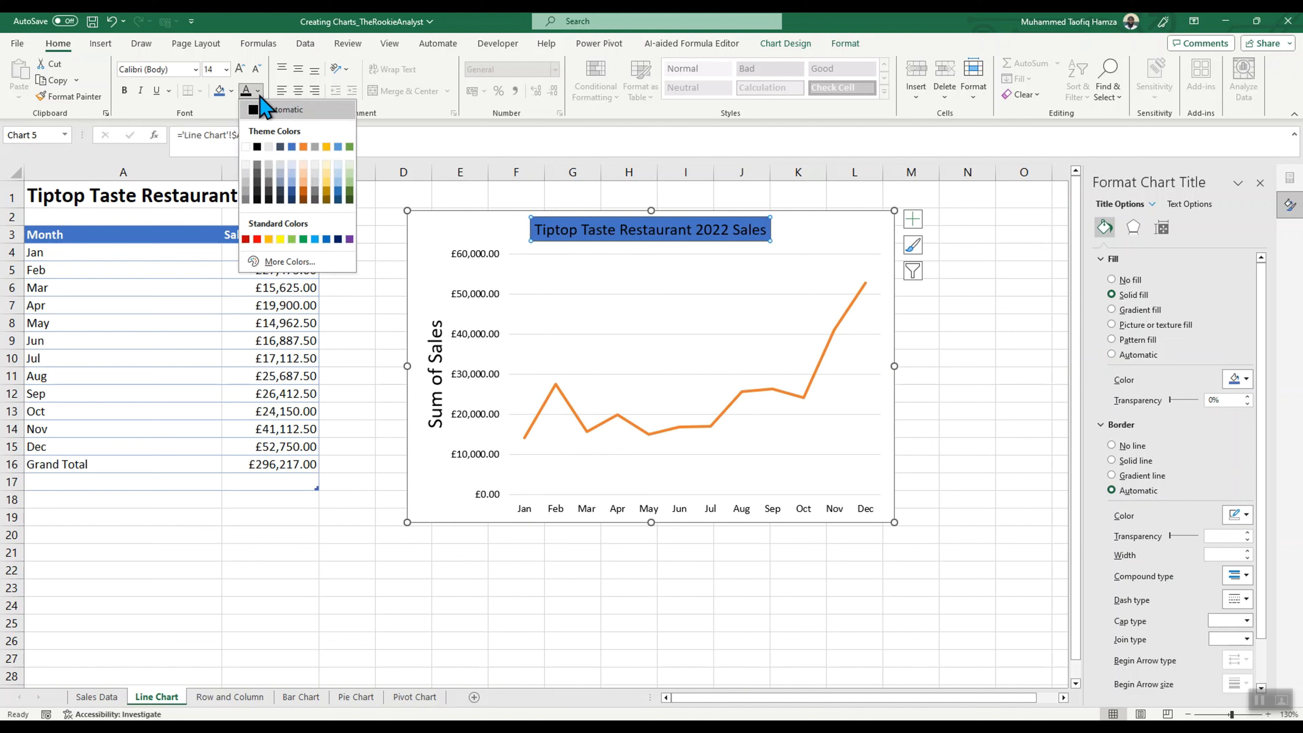
left_click(245, 146)
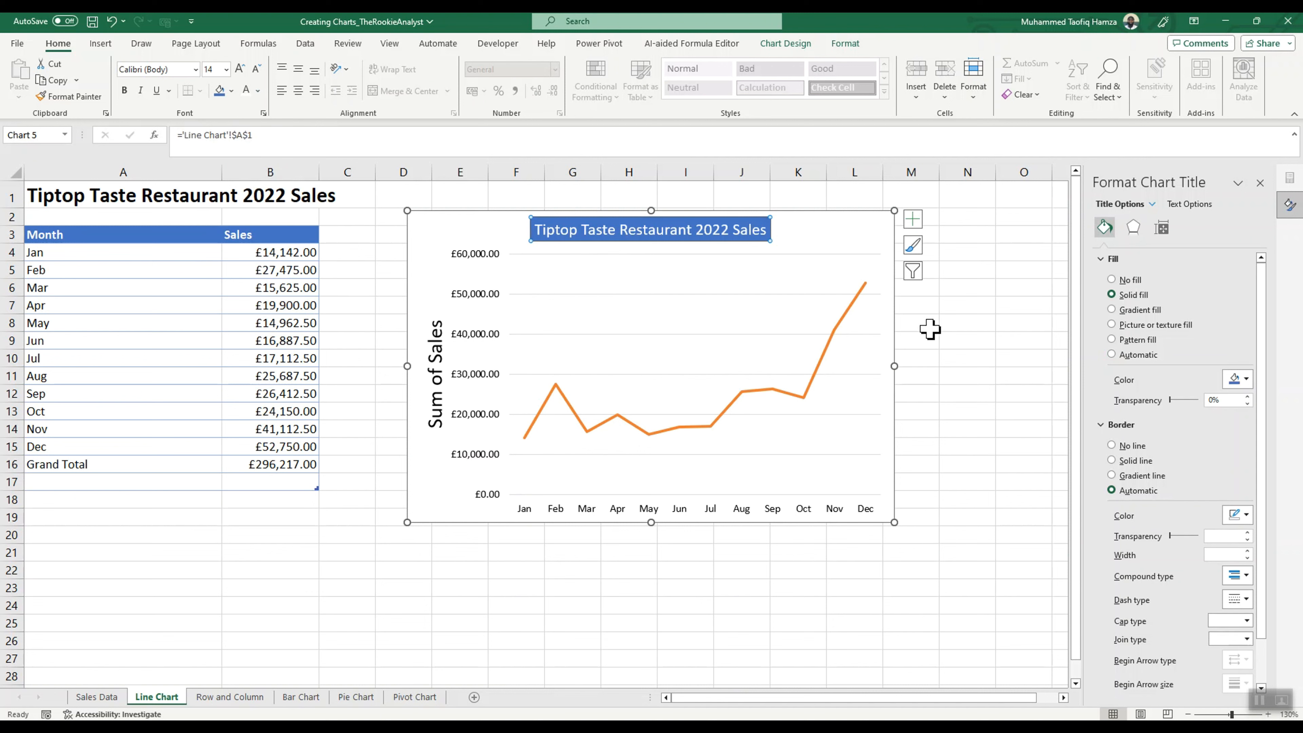
left_click(926, 357)
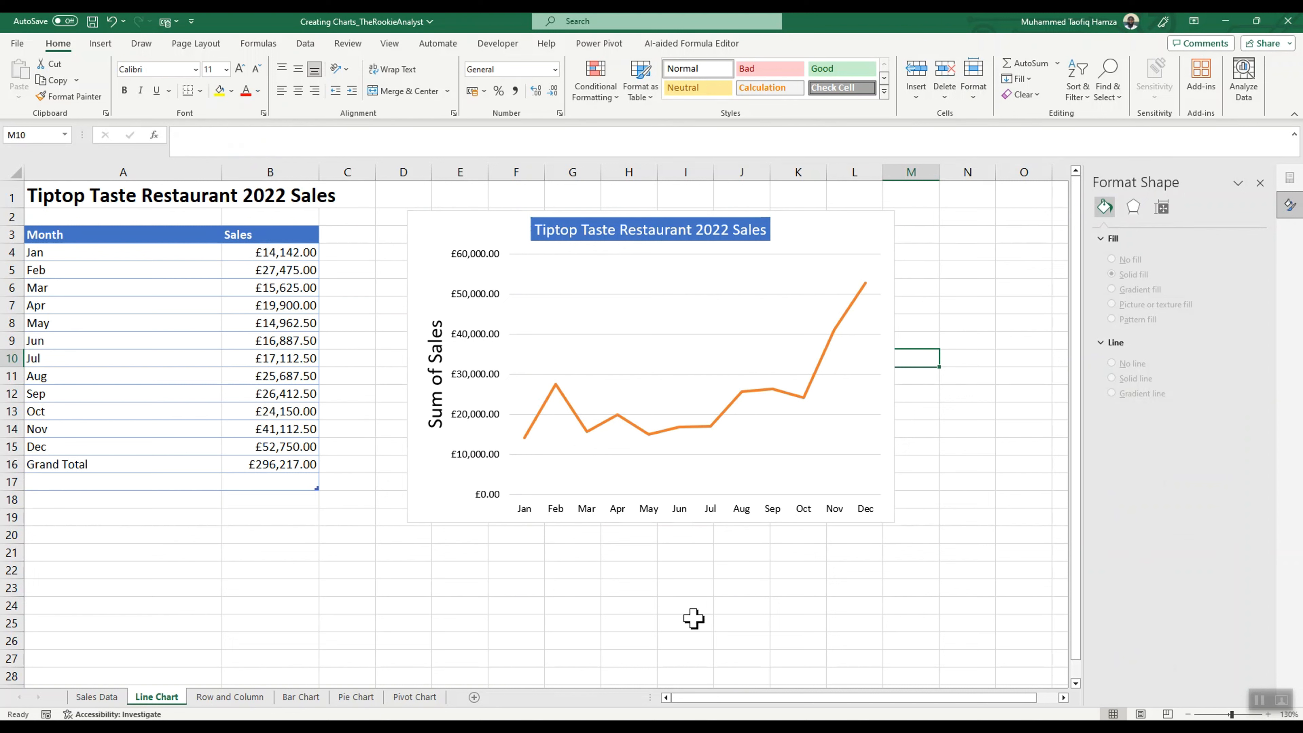
Step: Give the vertical value axis a solid line, trying a solid fill first and restoring the fill to automatic
left_click(596, 421)
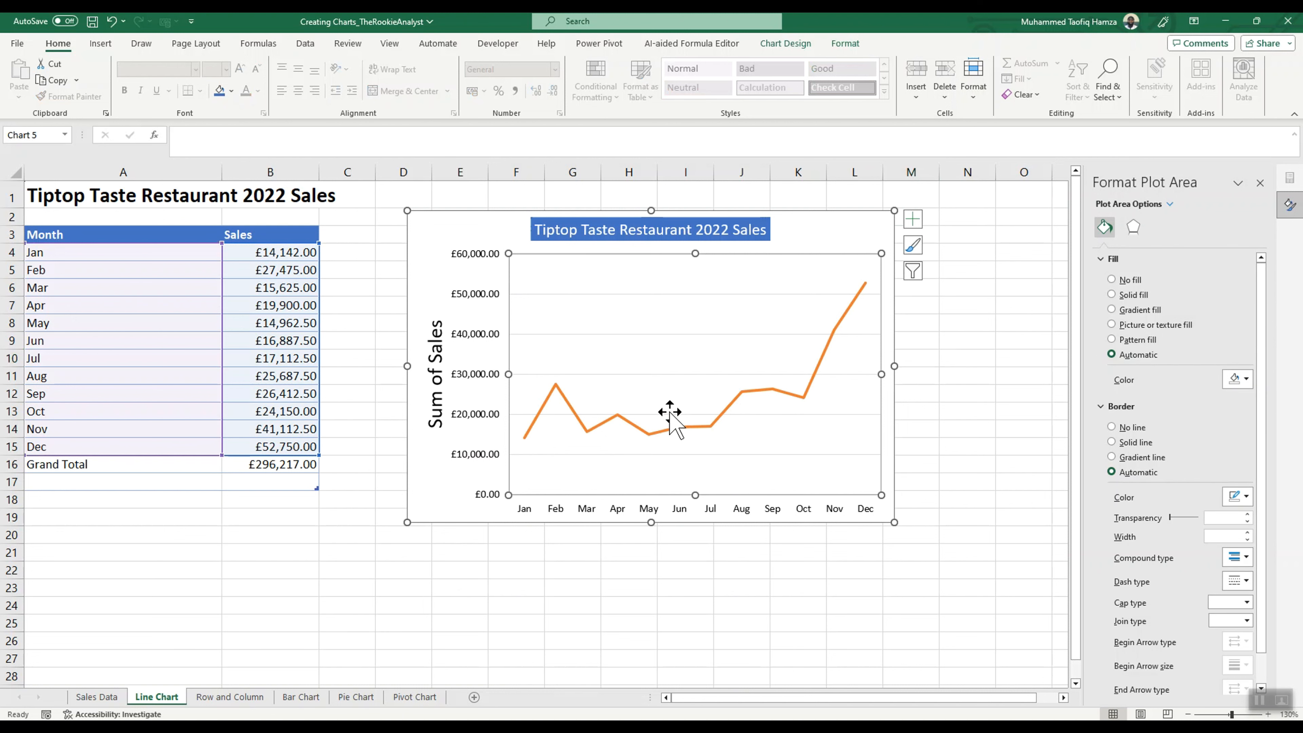
left_click(473, 262)
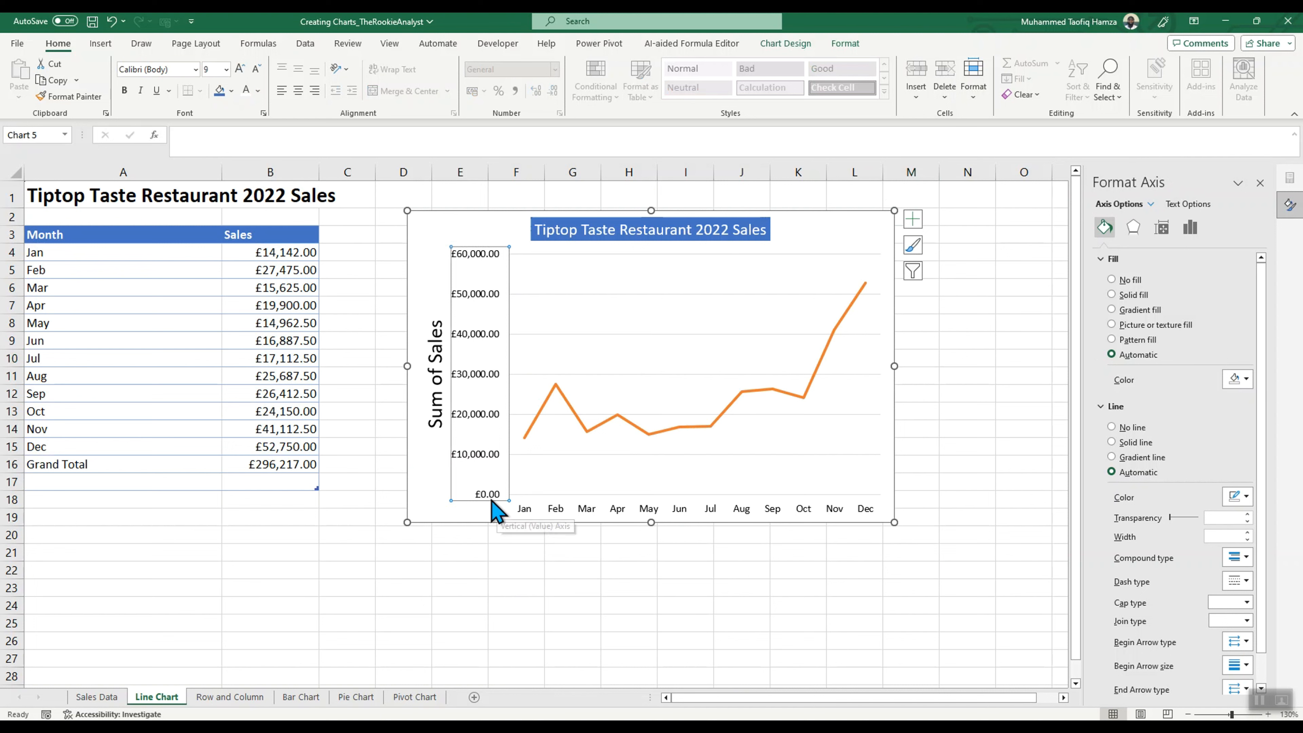
double_click(476, 255)
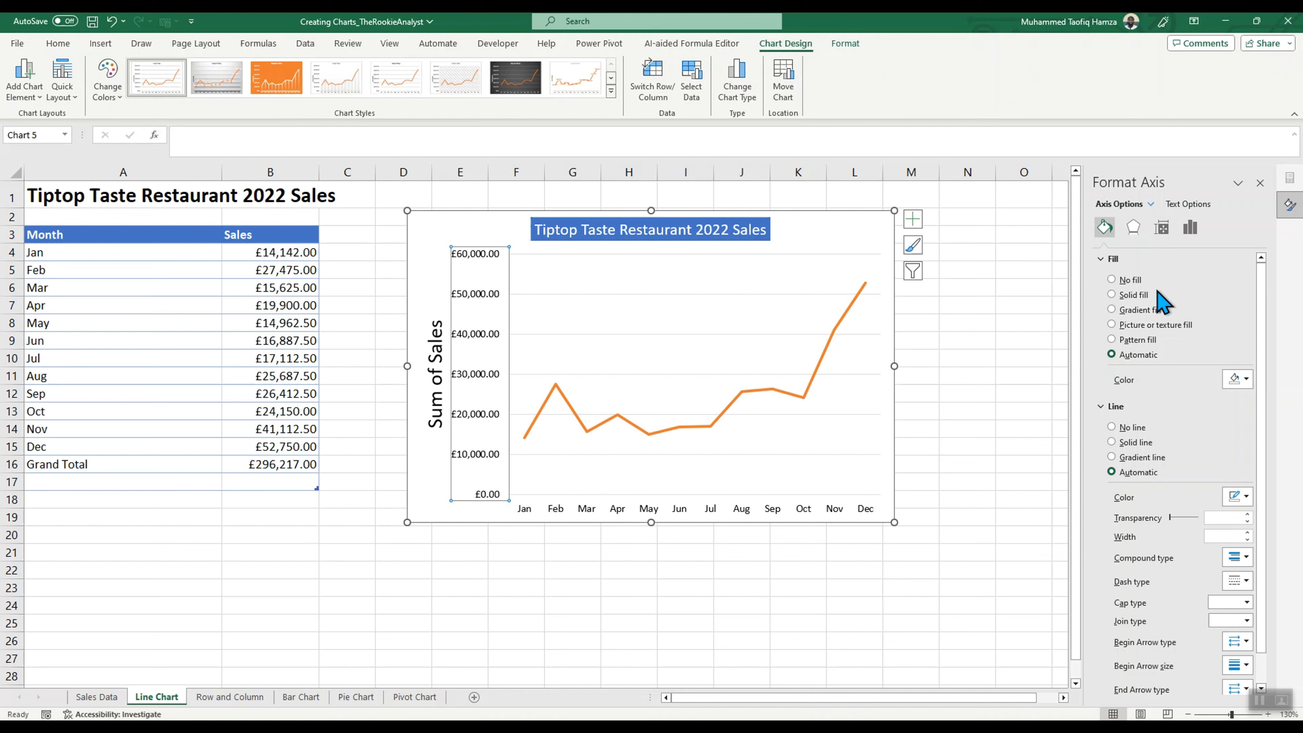
left_click(1111, 294)
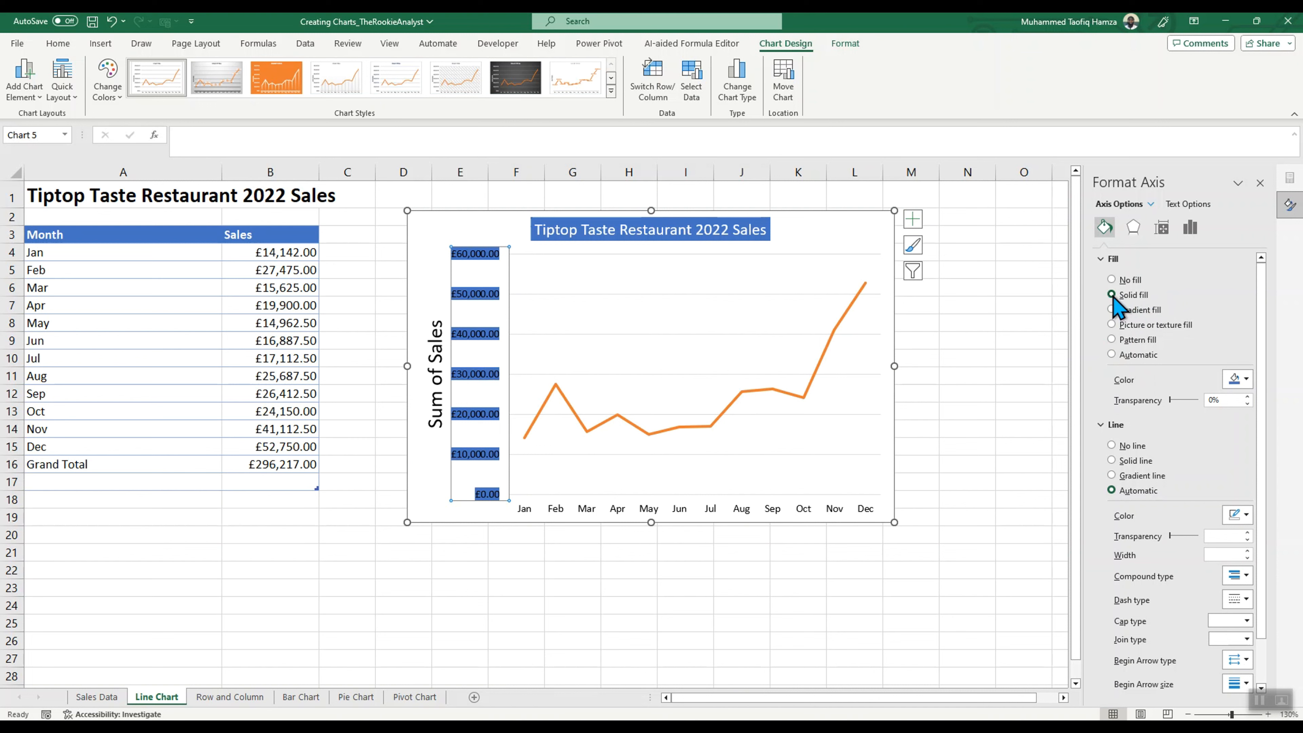
left_click(1112, 354)
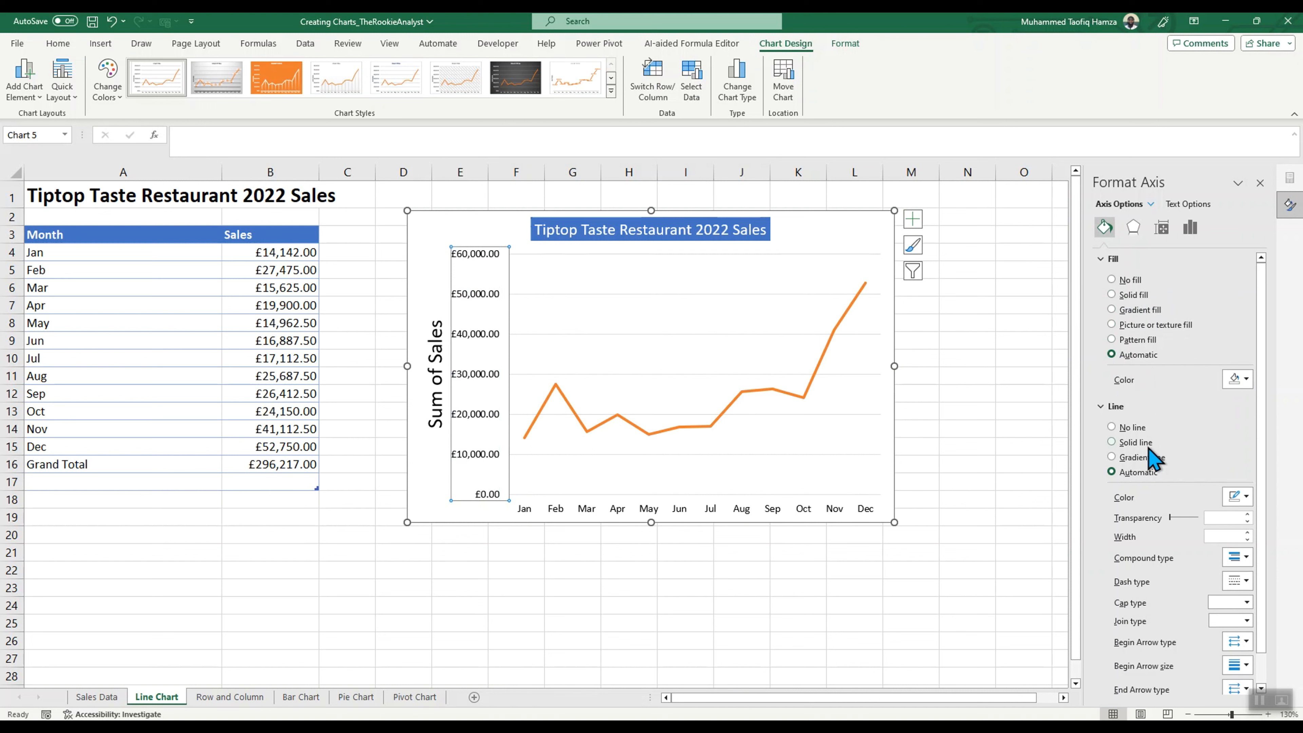
left_click_drag(1171, 516, 1142, 518)
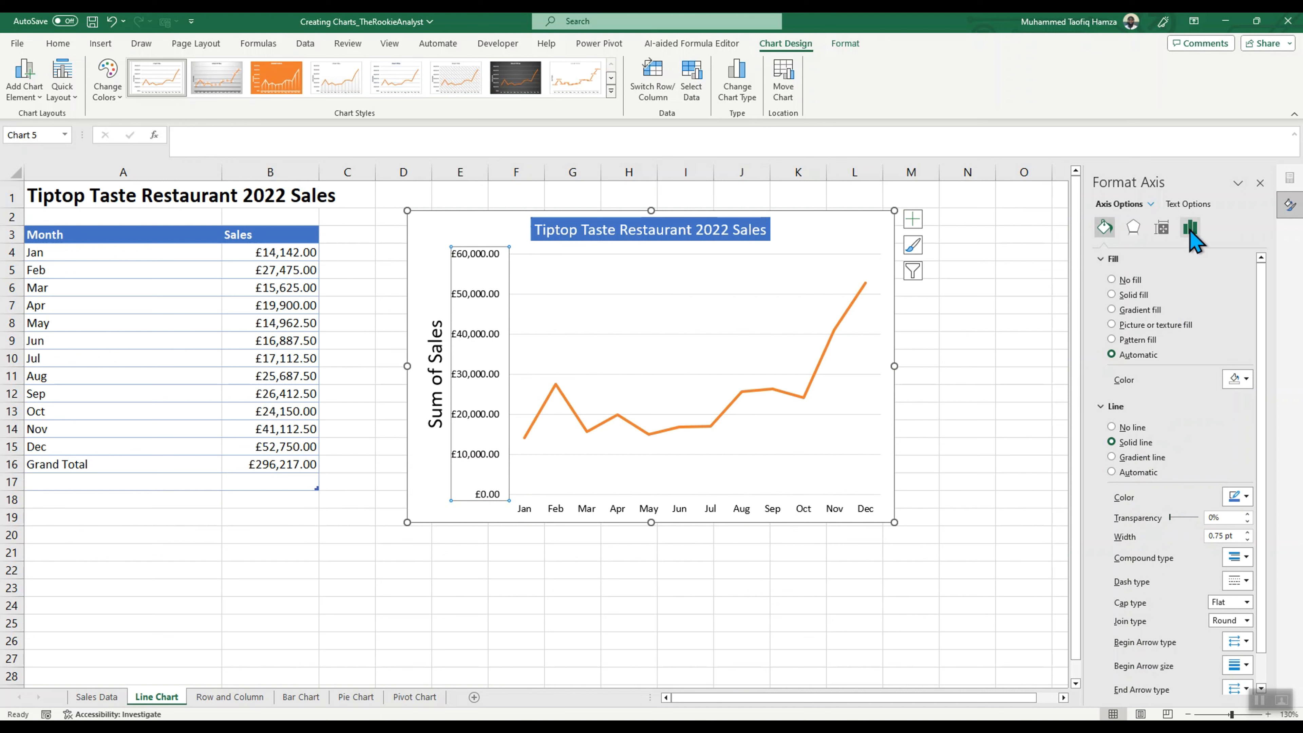
Step: Set the vertical axis bounds to a minimum of 10000 and, after trying 52000, a maximum of 55000
left_click(1190, 229)
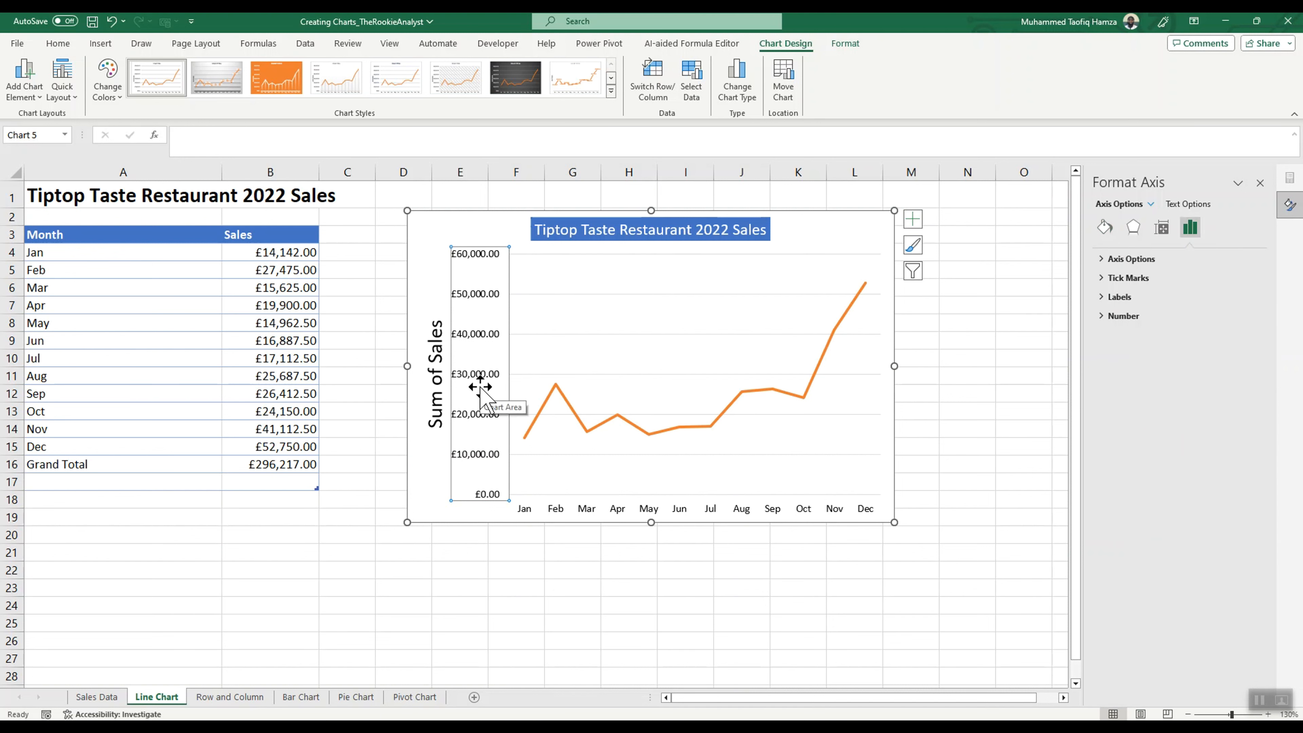
left_click(1104, 259)
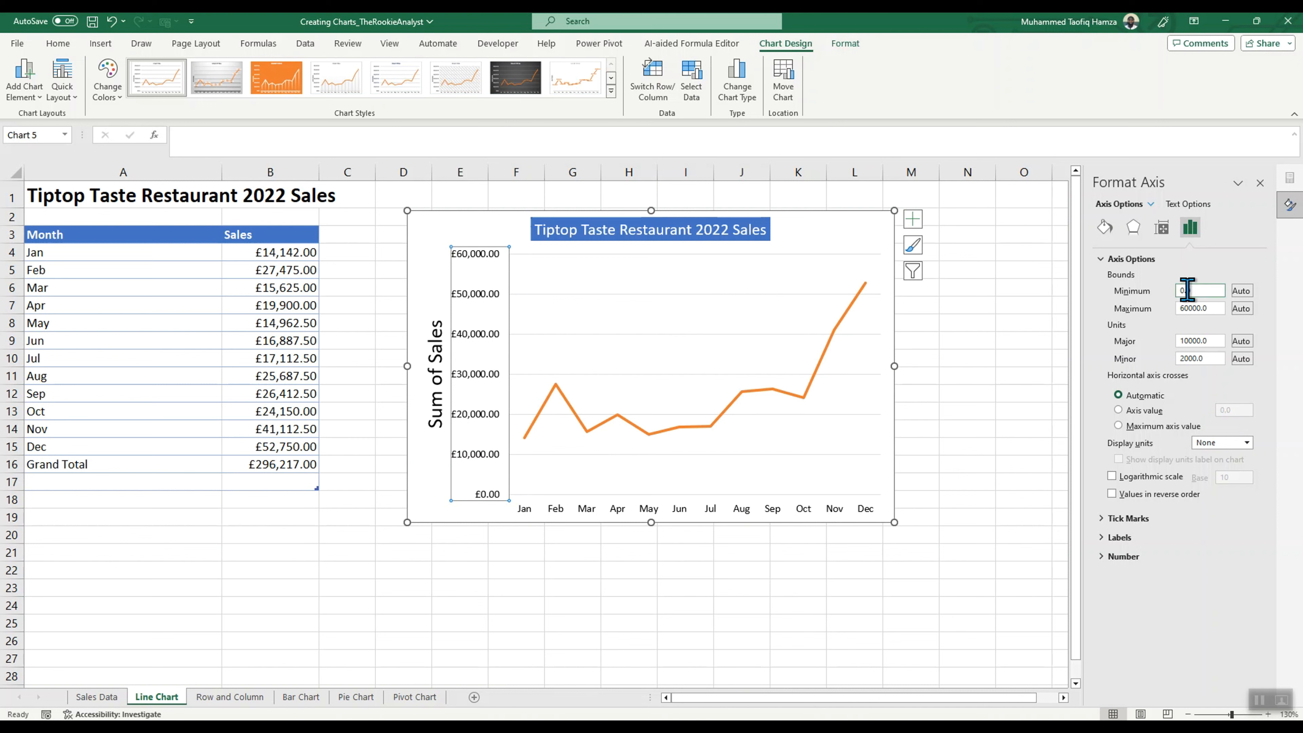
left_click(1198, 291)
double_click(1195, 308)
type("55000")
key("Return")
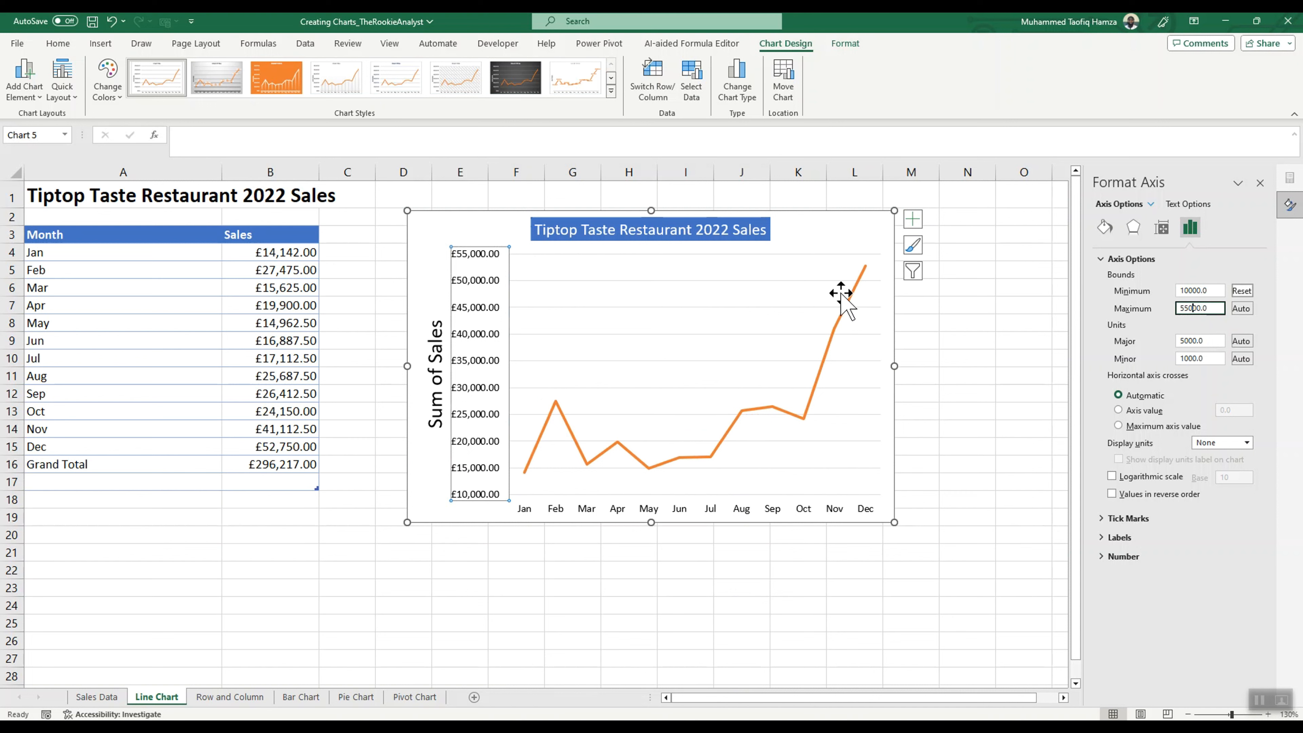
mouse_move(867, 271)
key("Return")
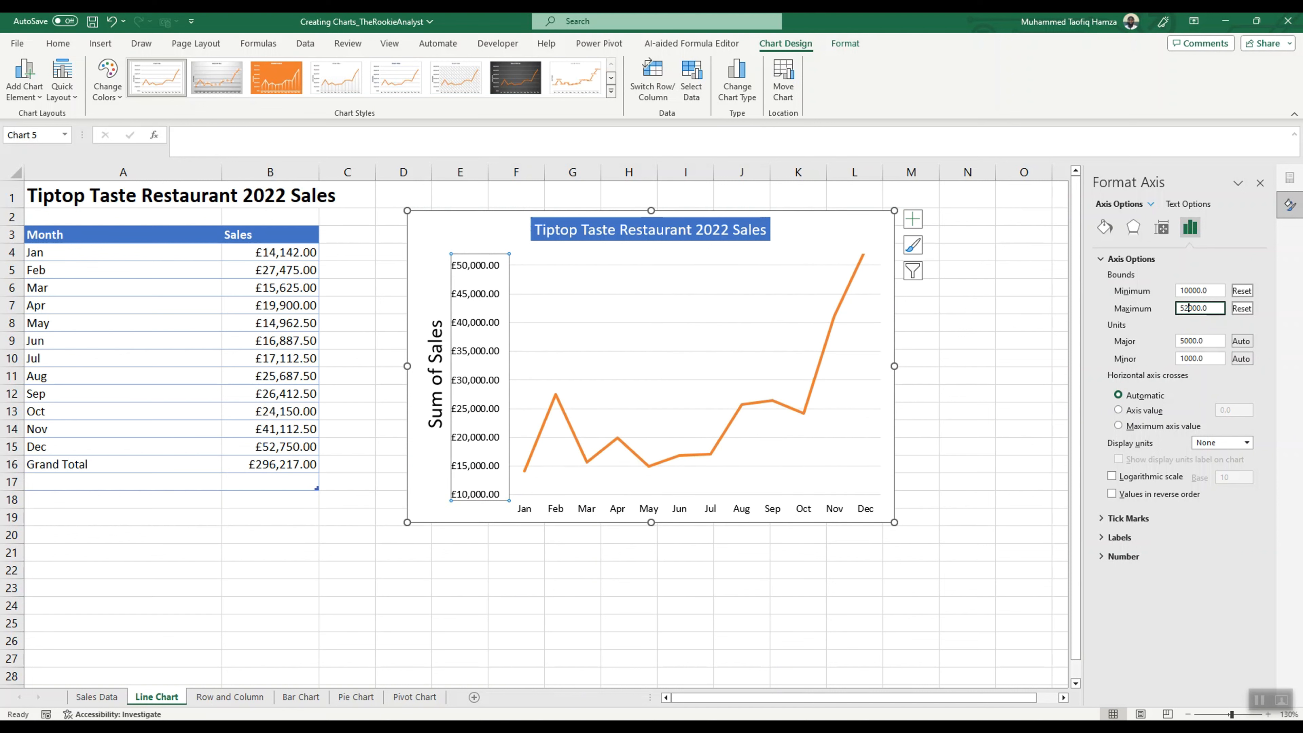
key("Return")
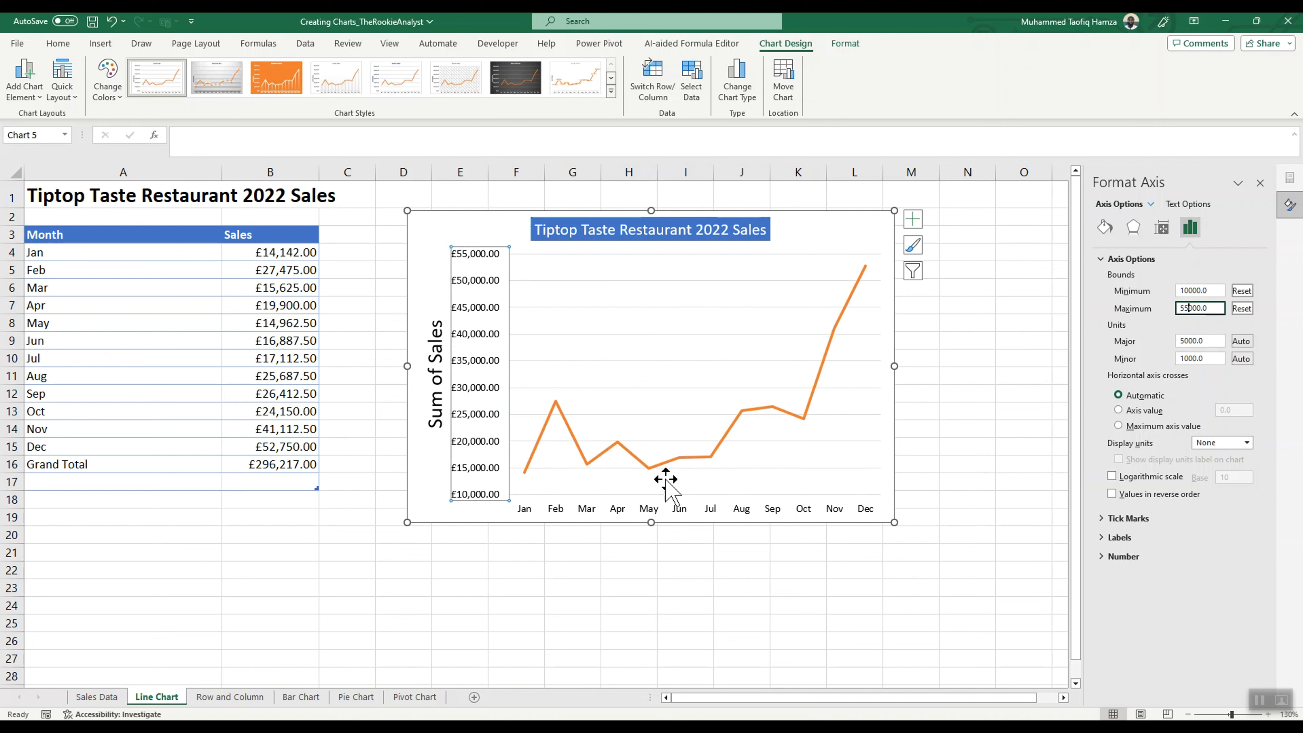
Step: Lower the vertical axis minimum bound to 5000
left_click(1200, 291)
key("BackSpace")
key("BackSpace")
key("BackSpace")
key("BackSpace")
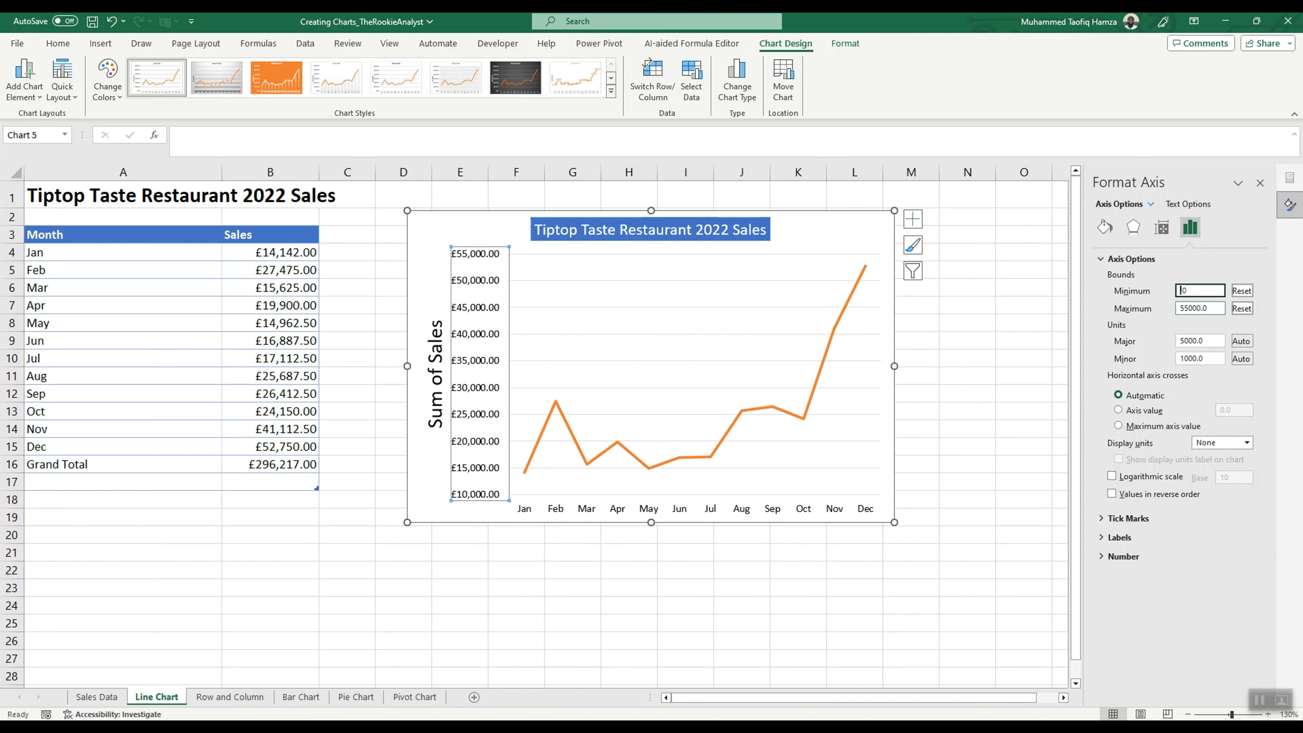
type("5000")
key("Return")
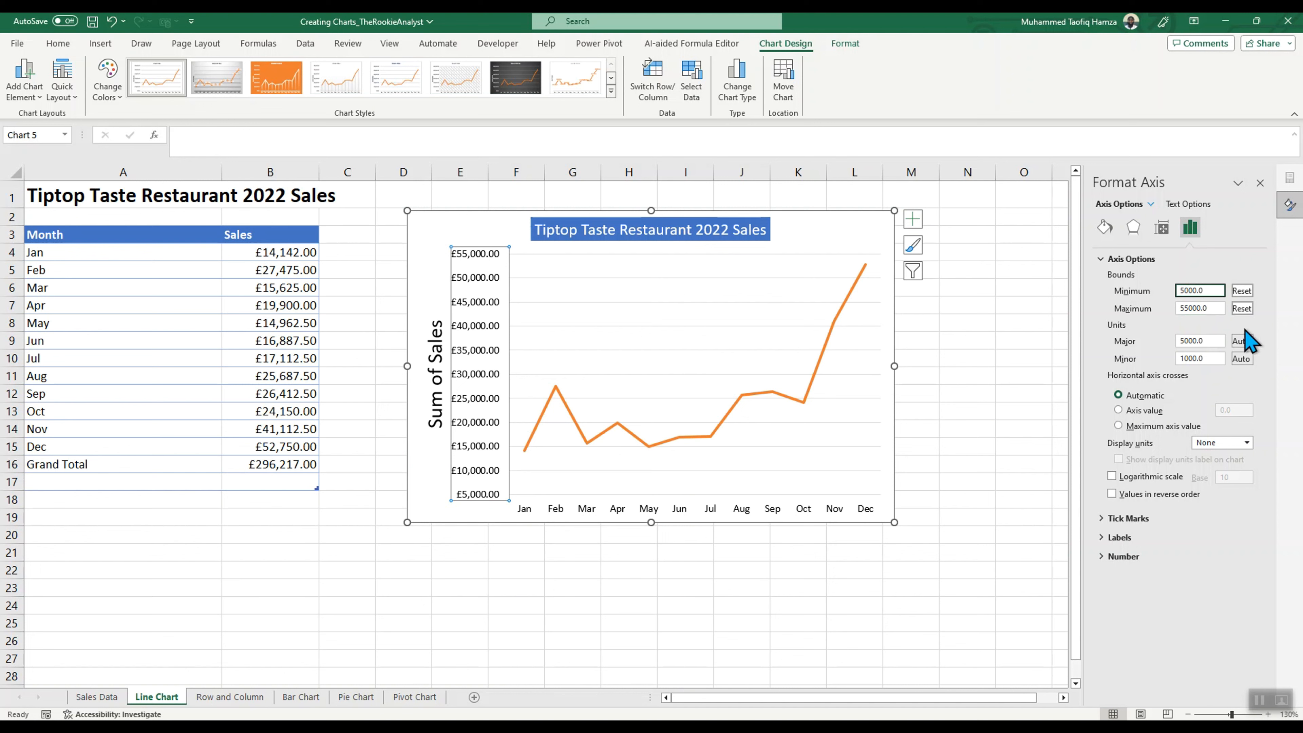
Step: Reset the vertical axis minimum bound to automatic, and remove the minus sign so it is 5000
left_click(1243, 291)
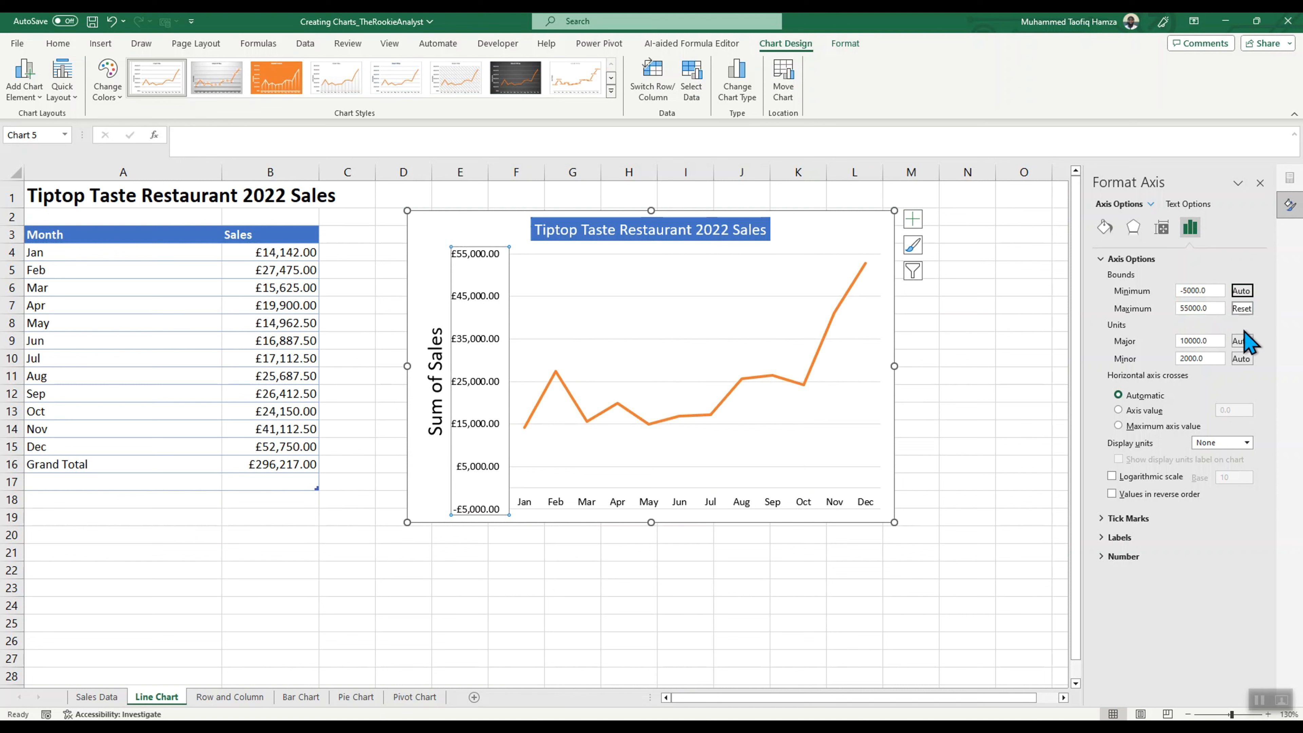
left_click(1182, 290)
key("BackSpace")
key("Return")
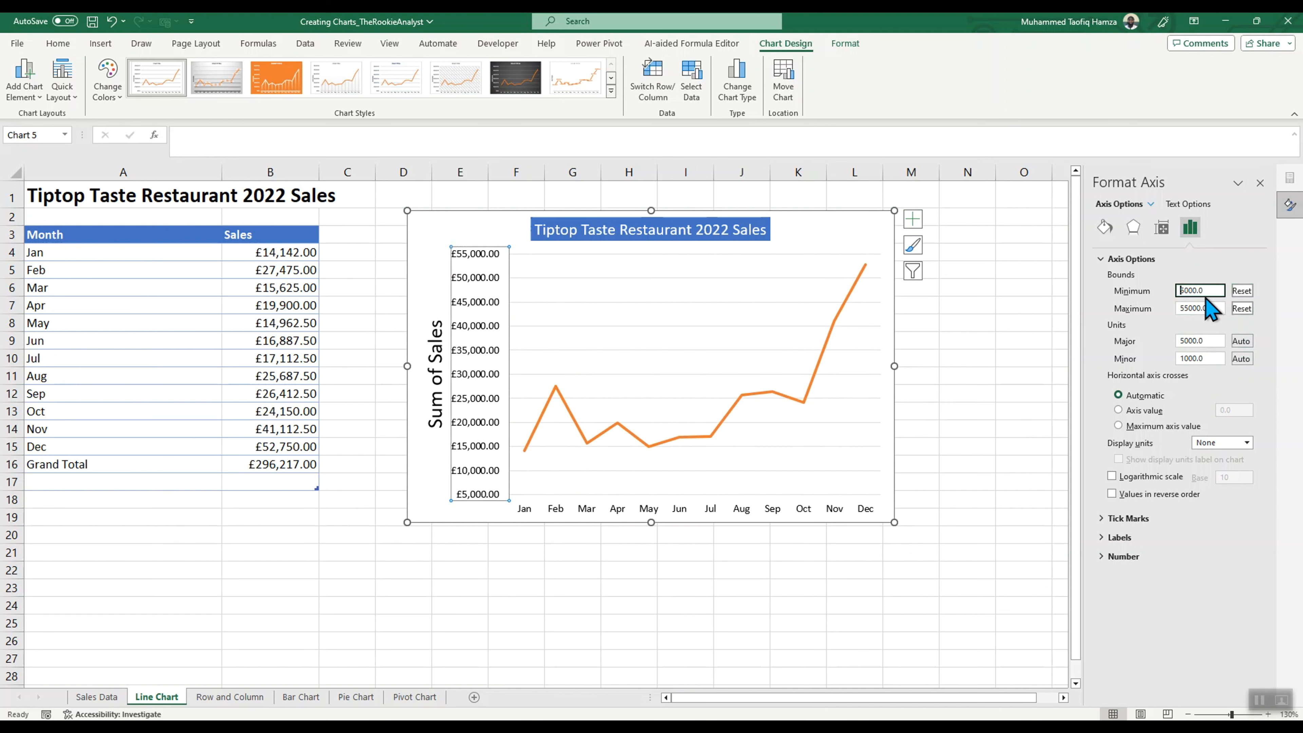
Step: Set the vertical axis minimum bound to 0
left_click_drag(1196, 290, 1166, 290)
key("BackSpace")
type("0")
key("Return")
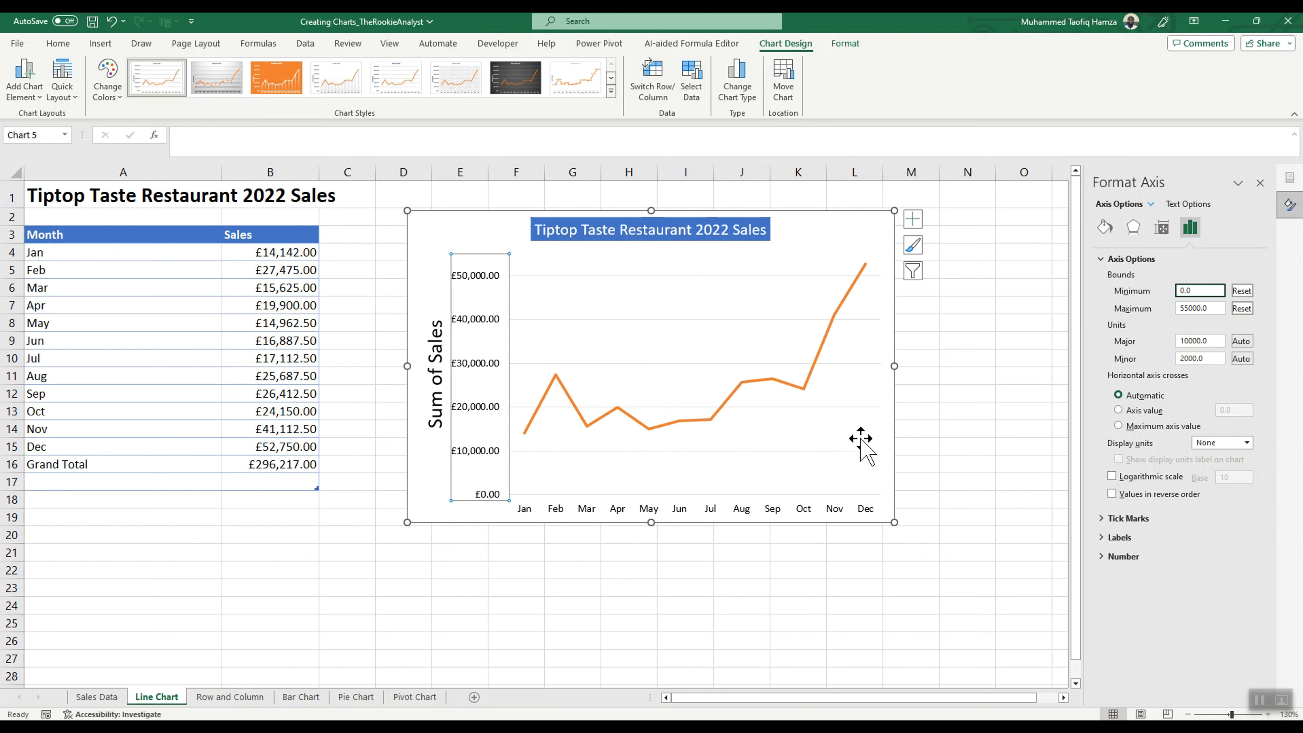
Step: Remove the gridlines from the line chart and add a trendline
left_click(705, 314)
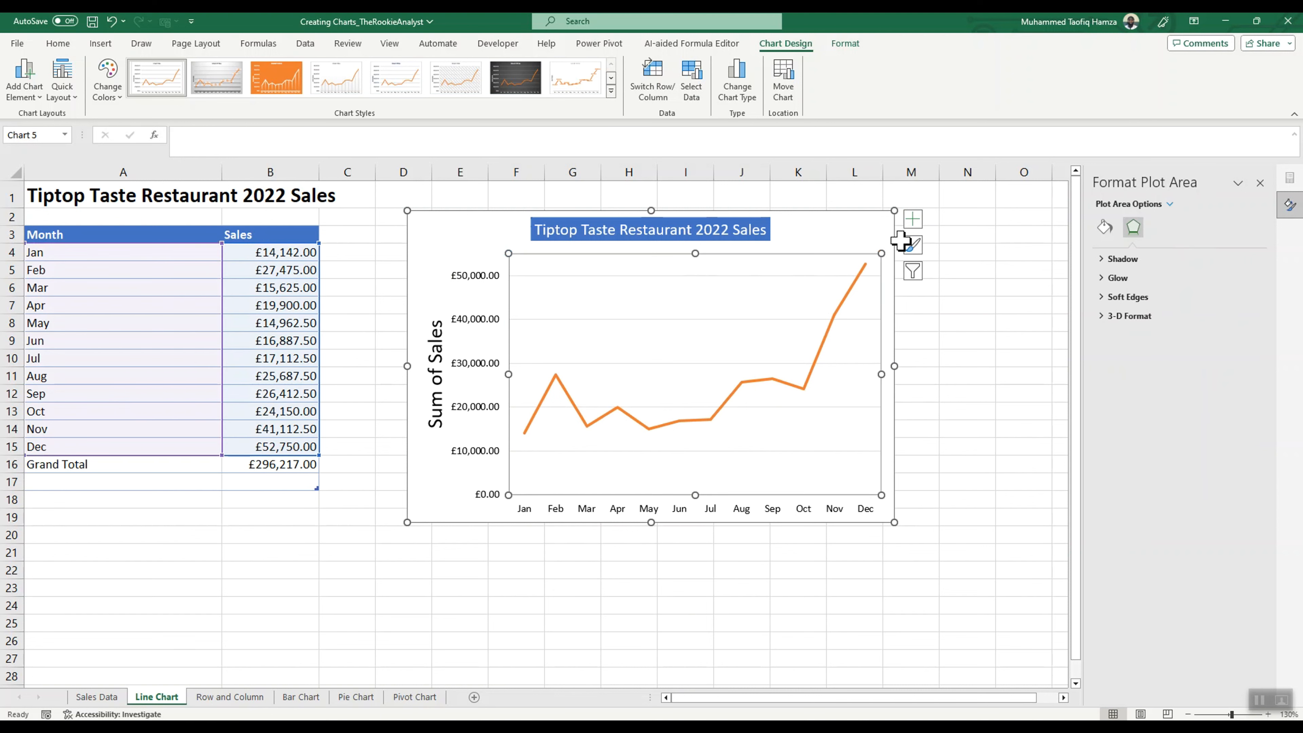
left_click(914, 248)
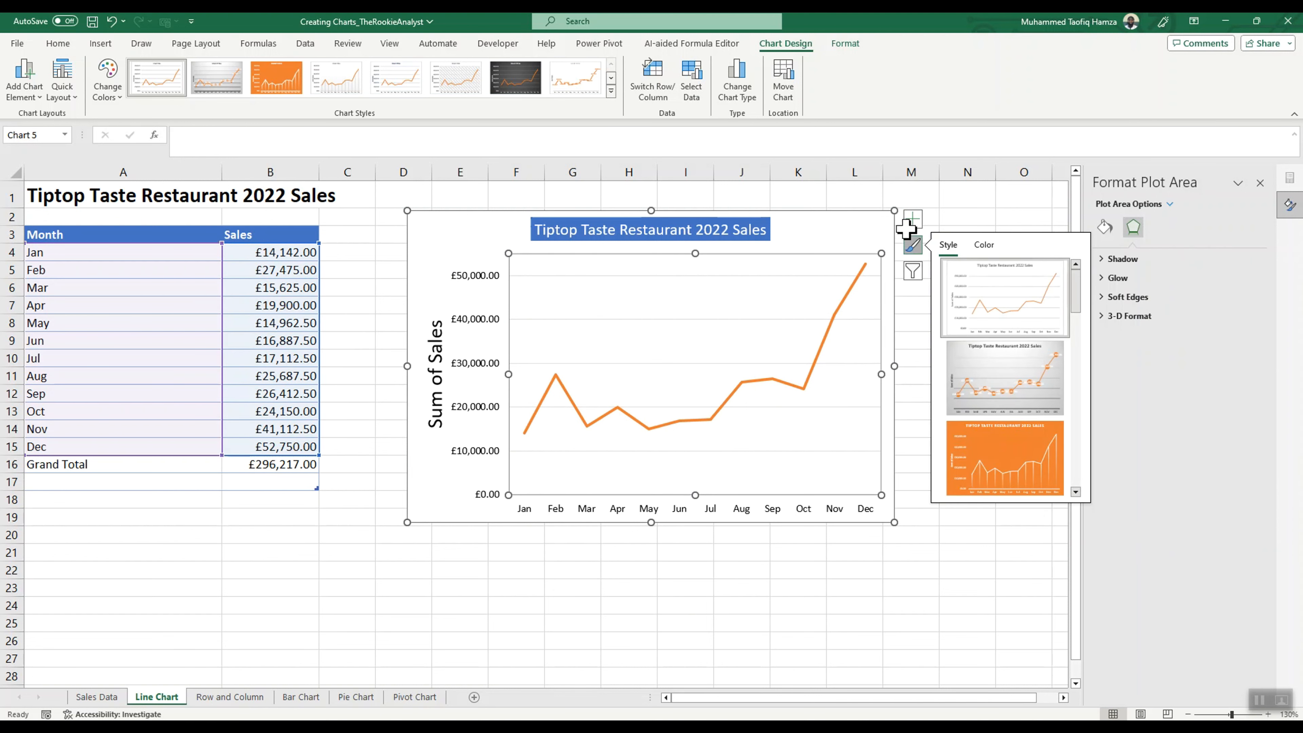
left_click(912, 221)
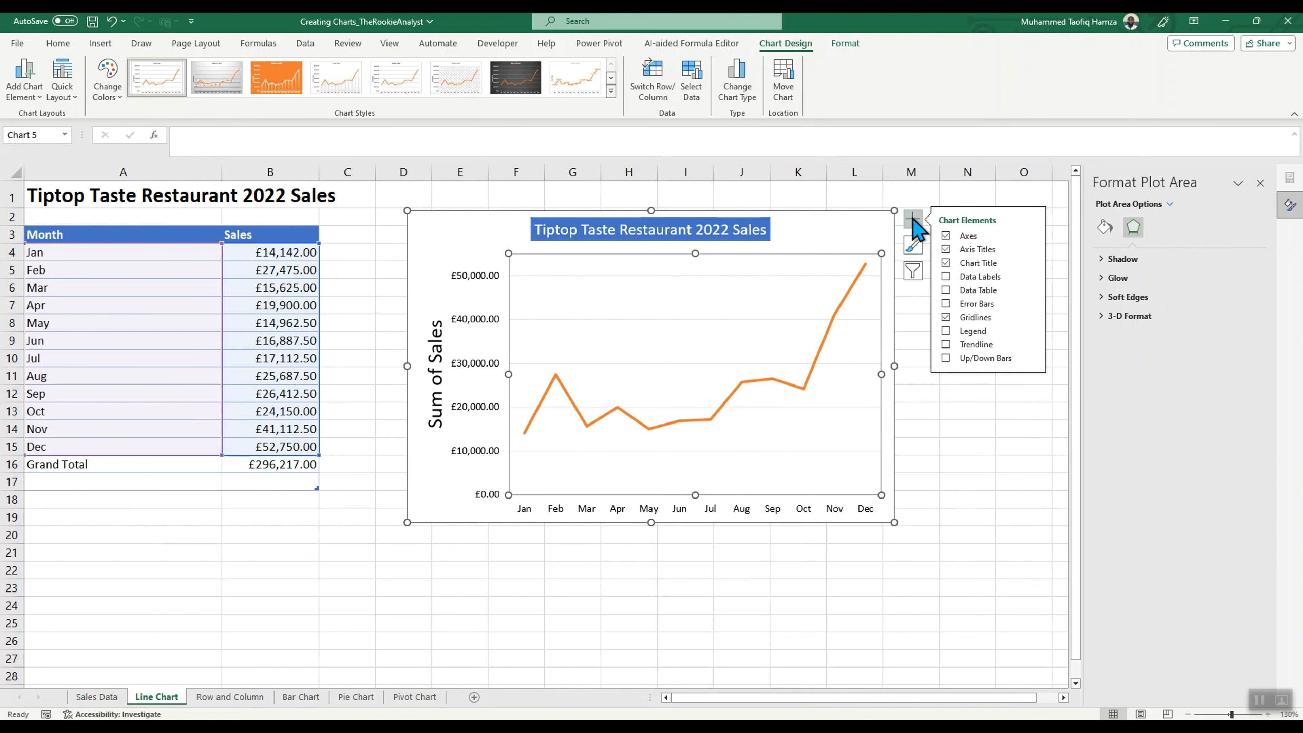
left_click(945, 317)
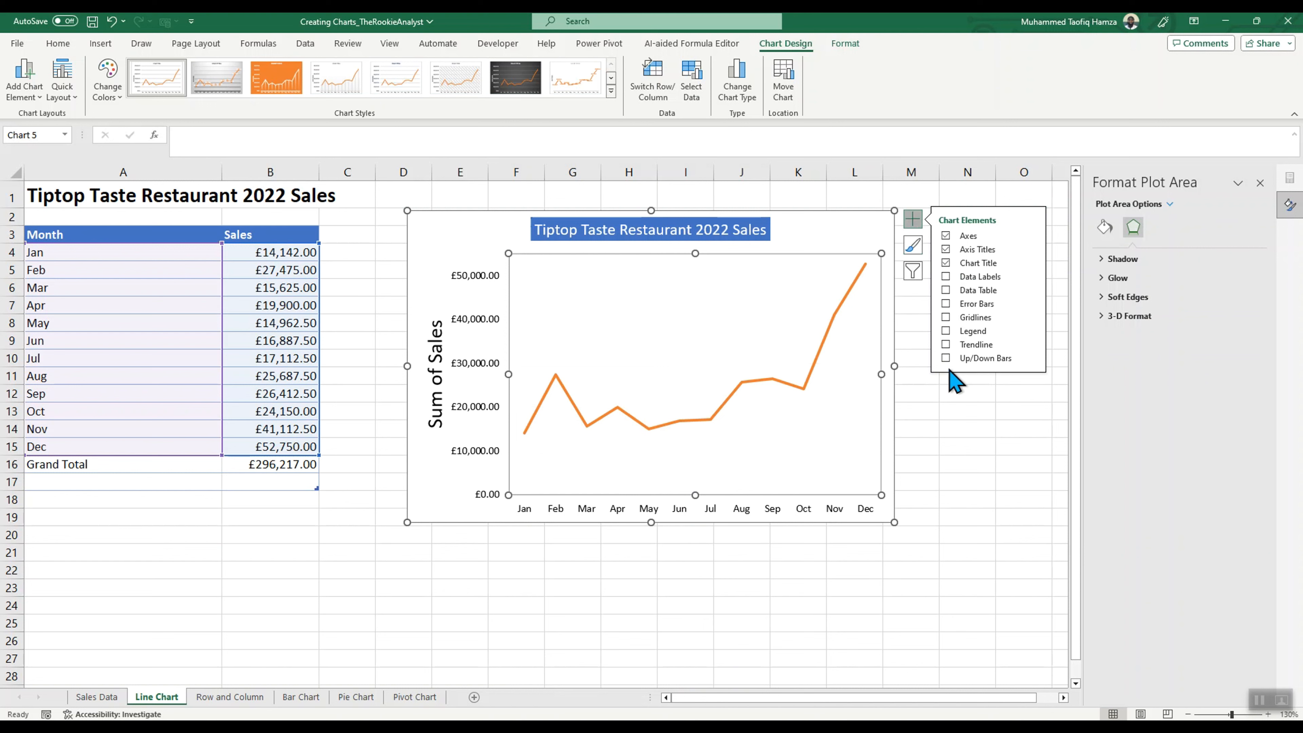
left_click(945, 344)
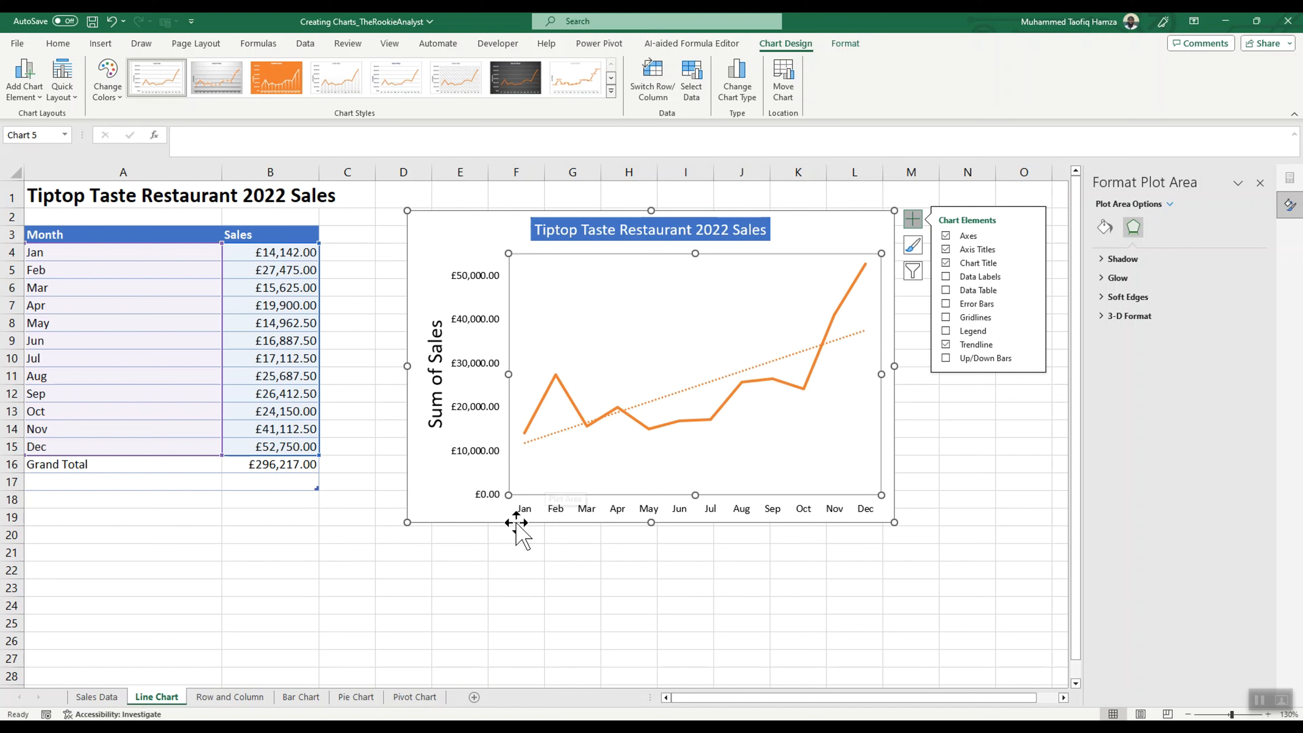
Step: Open the options of the line chart's trendline, try the Exponential type and set it back to Linear
left_click(686, 389)
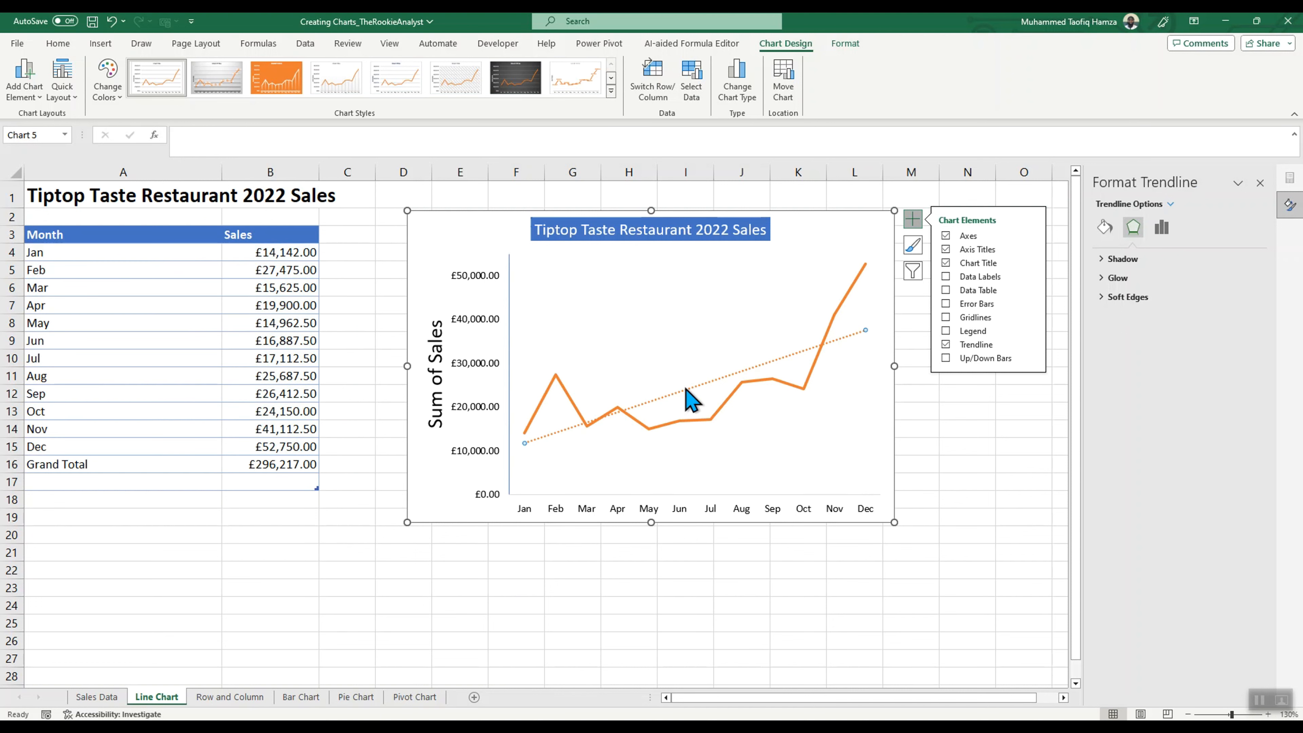
left_click(1161, 229)
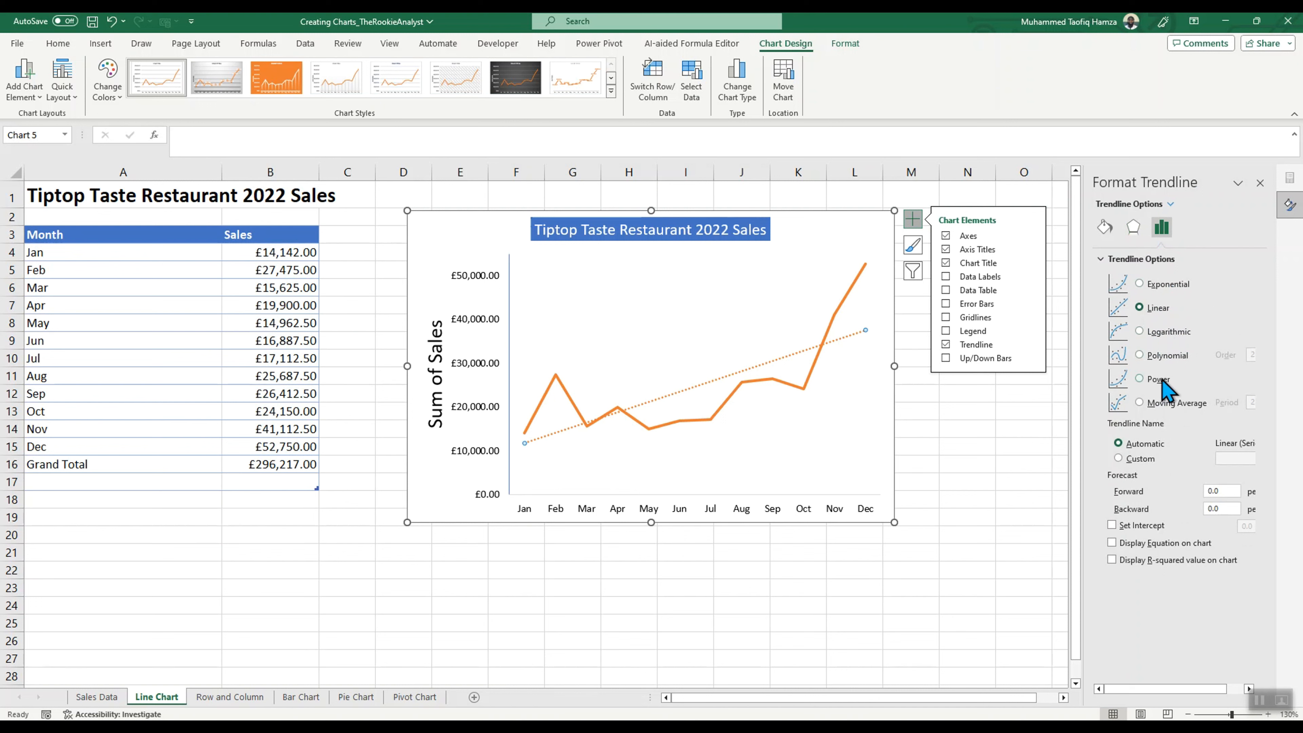
left_click(1139, 284)
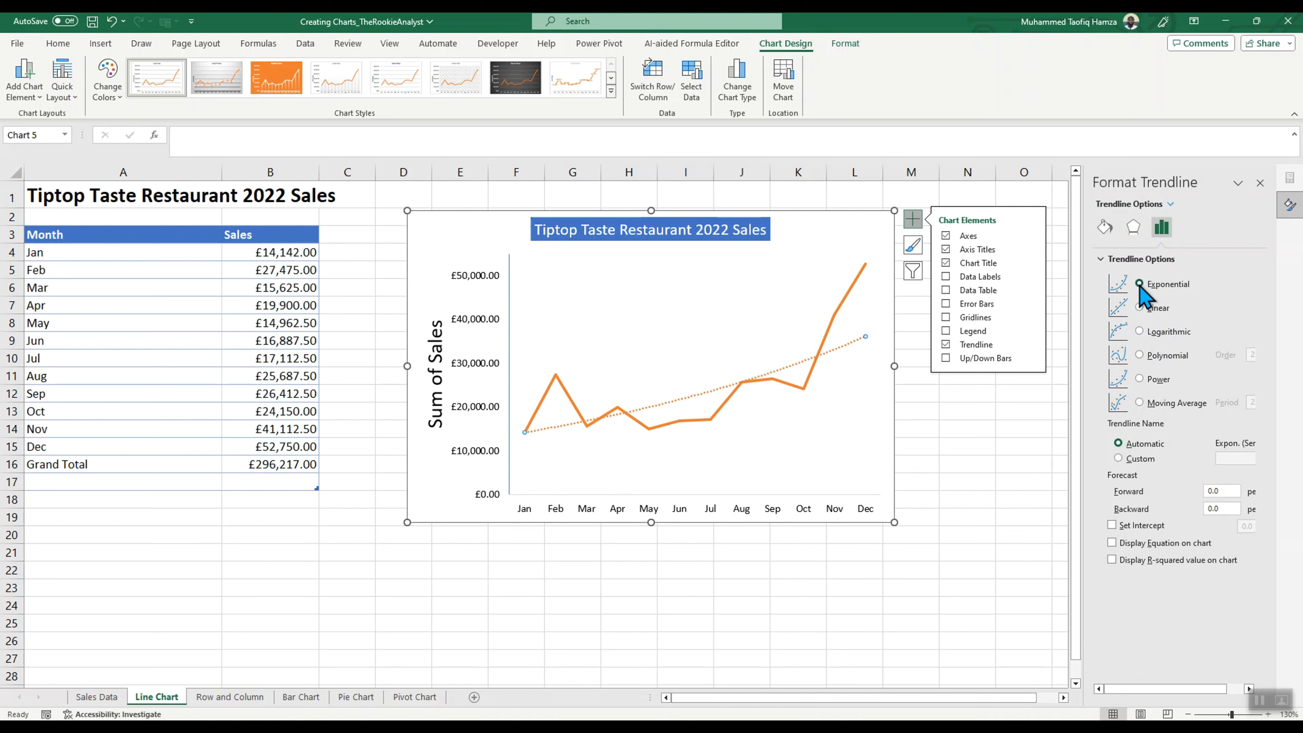
left_click(1139, 307)
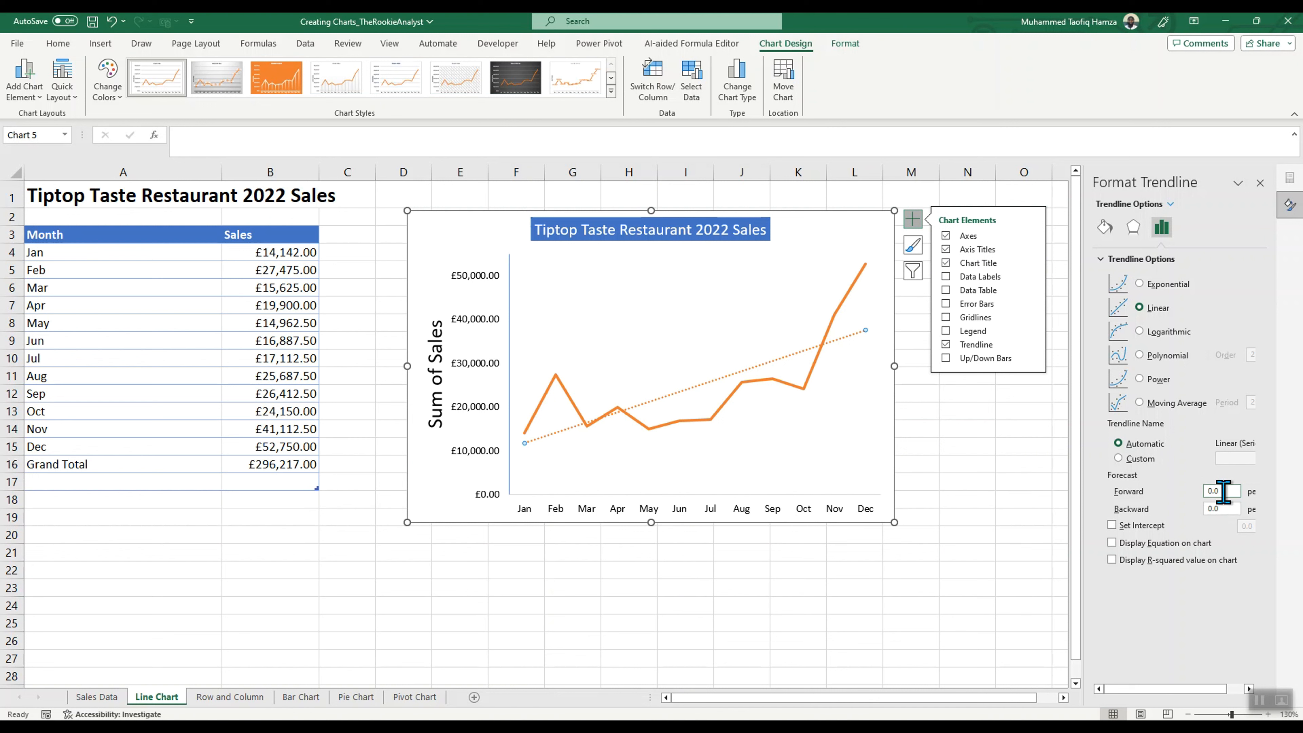
Step: Set the linear trendline to forecast 1 period forward
double_click(1211, 491)
type("1")
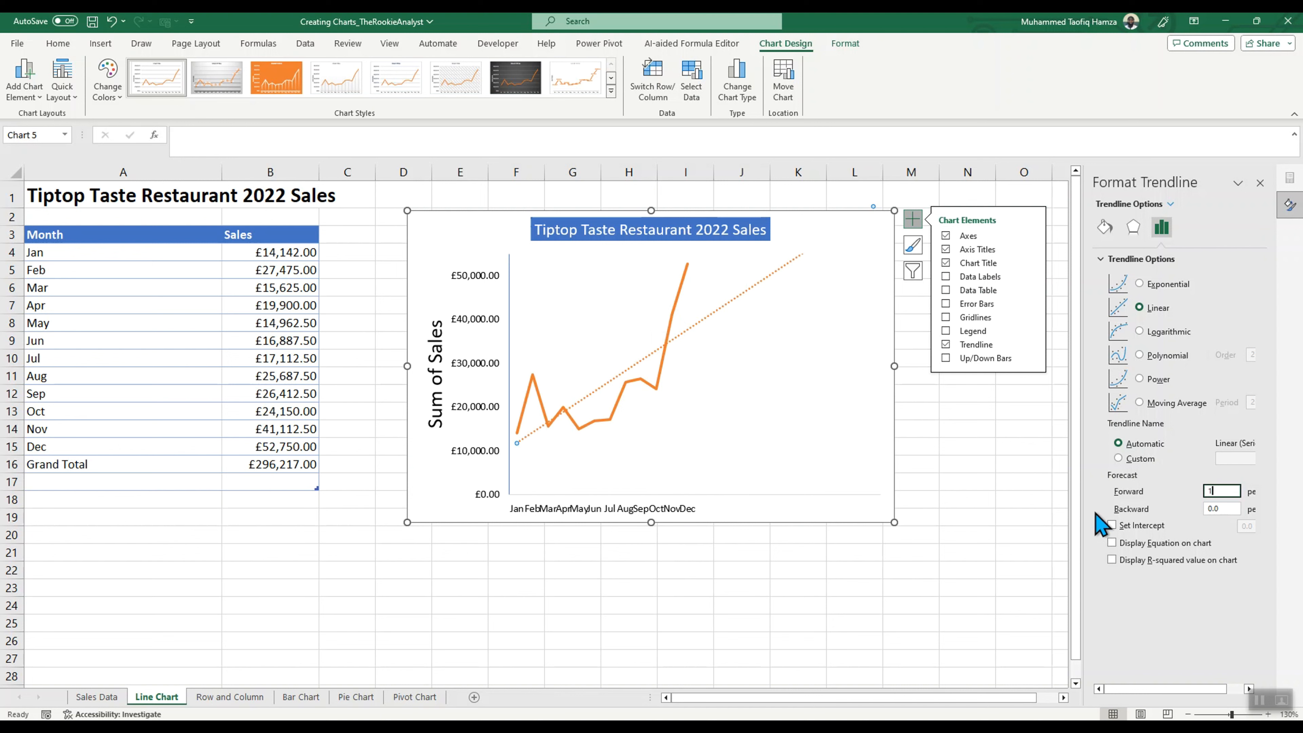
left_click(843, 425)
left_click(956, 446)
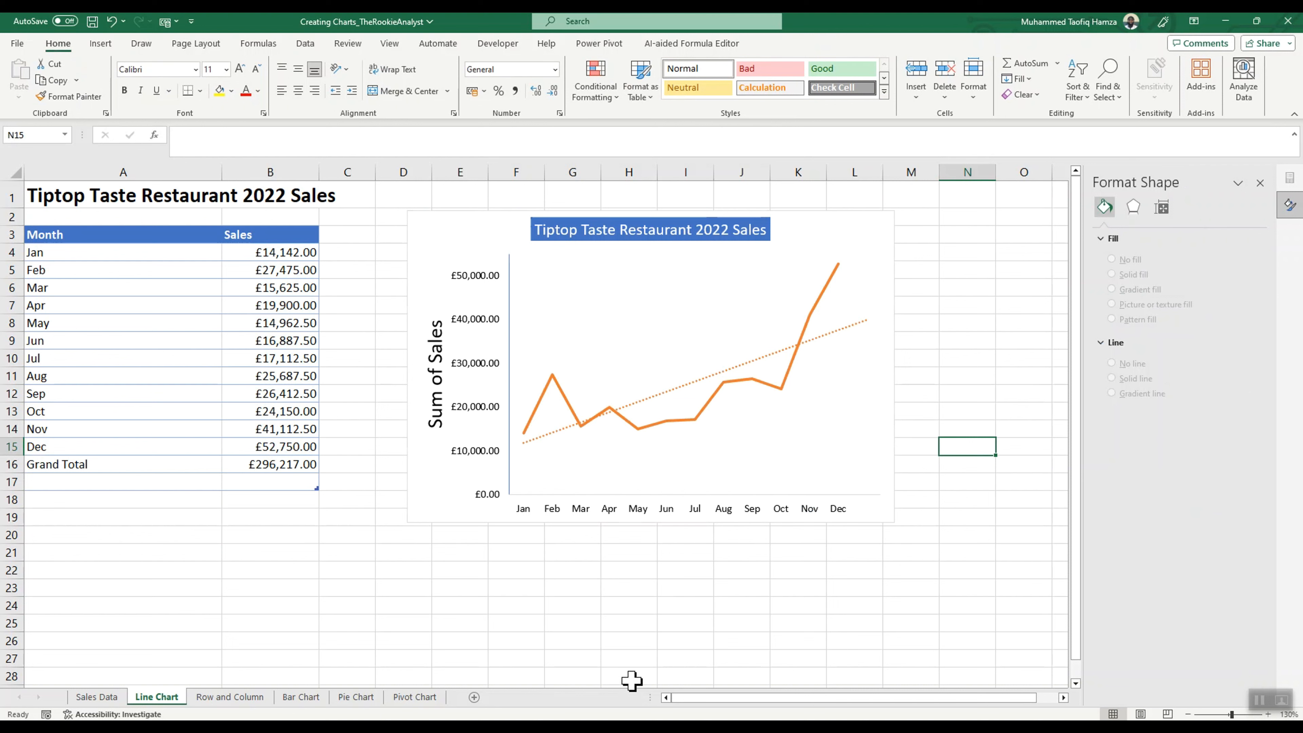
left_click(567, 427)
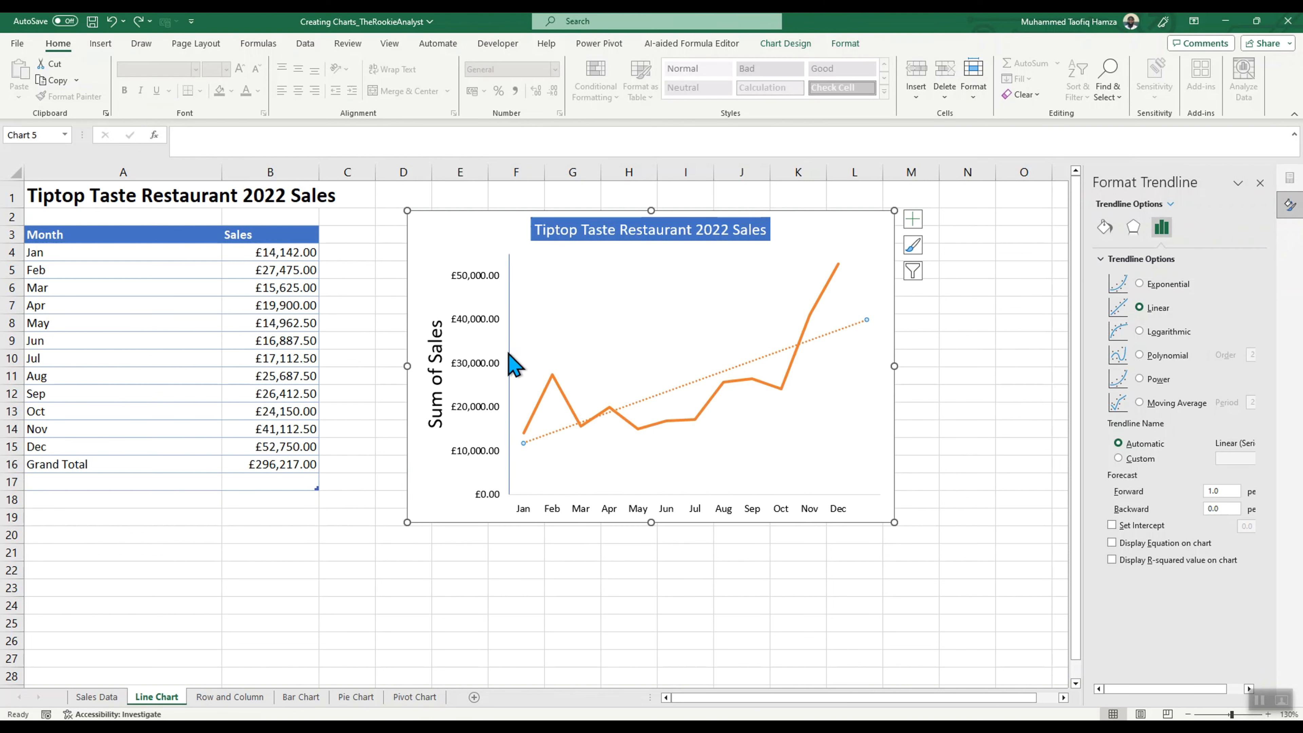
left_click(510, 365)
left_click(778, 413)
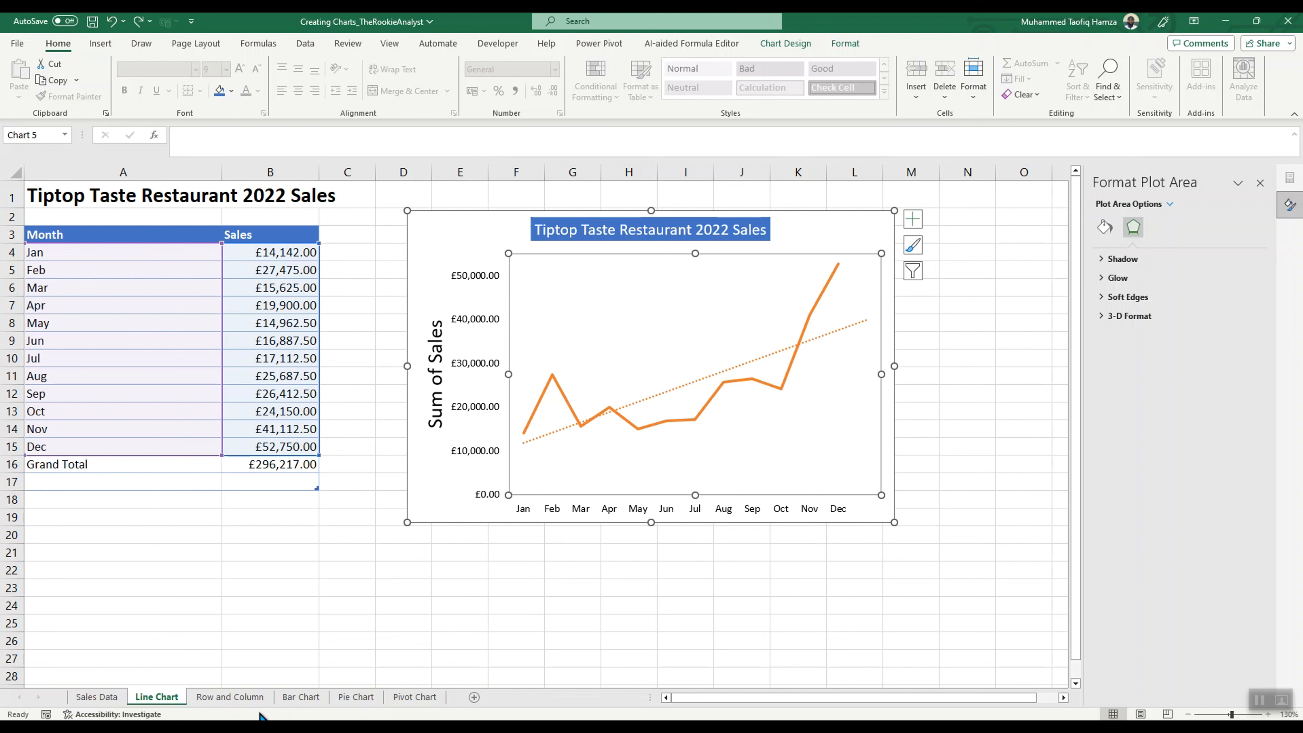
Step: On the Row and Column sheet, insert a clustered column chart of the product sales table, shift it right and enlarge it
left_click(242, 701)
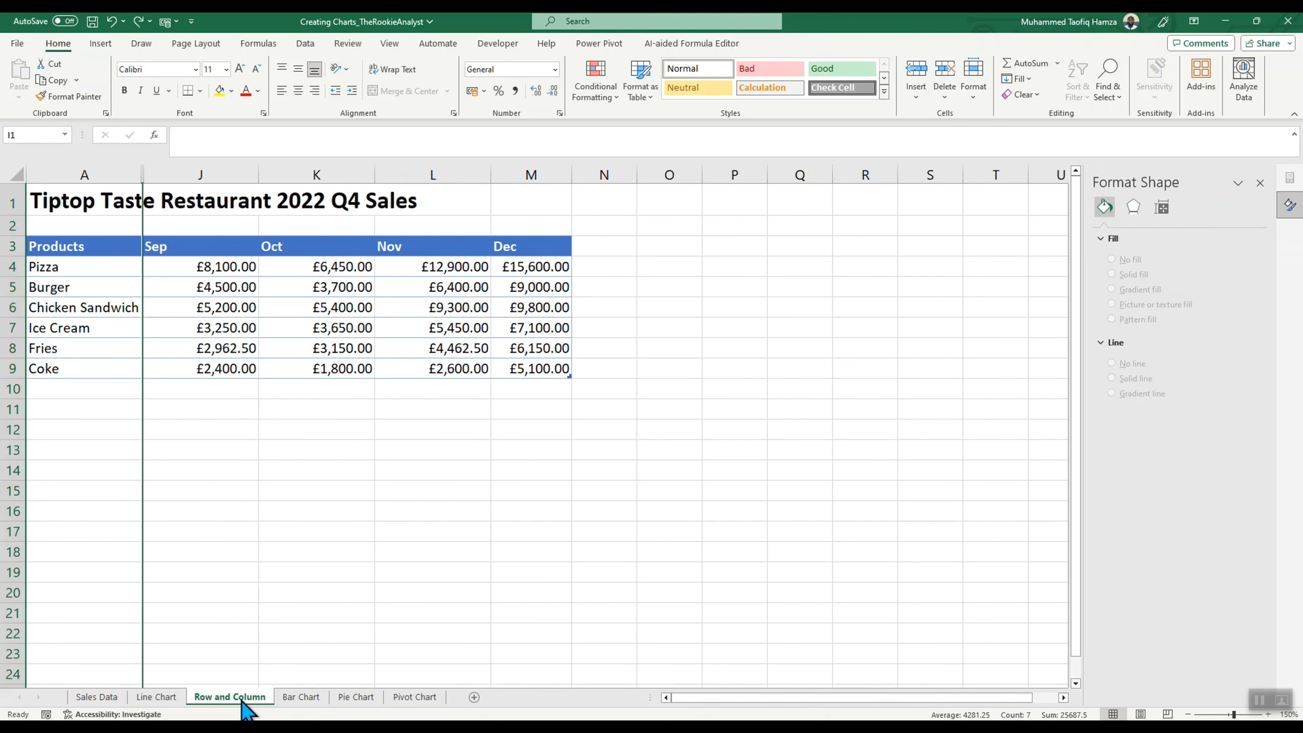
left_click(685, 416)
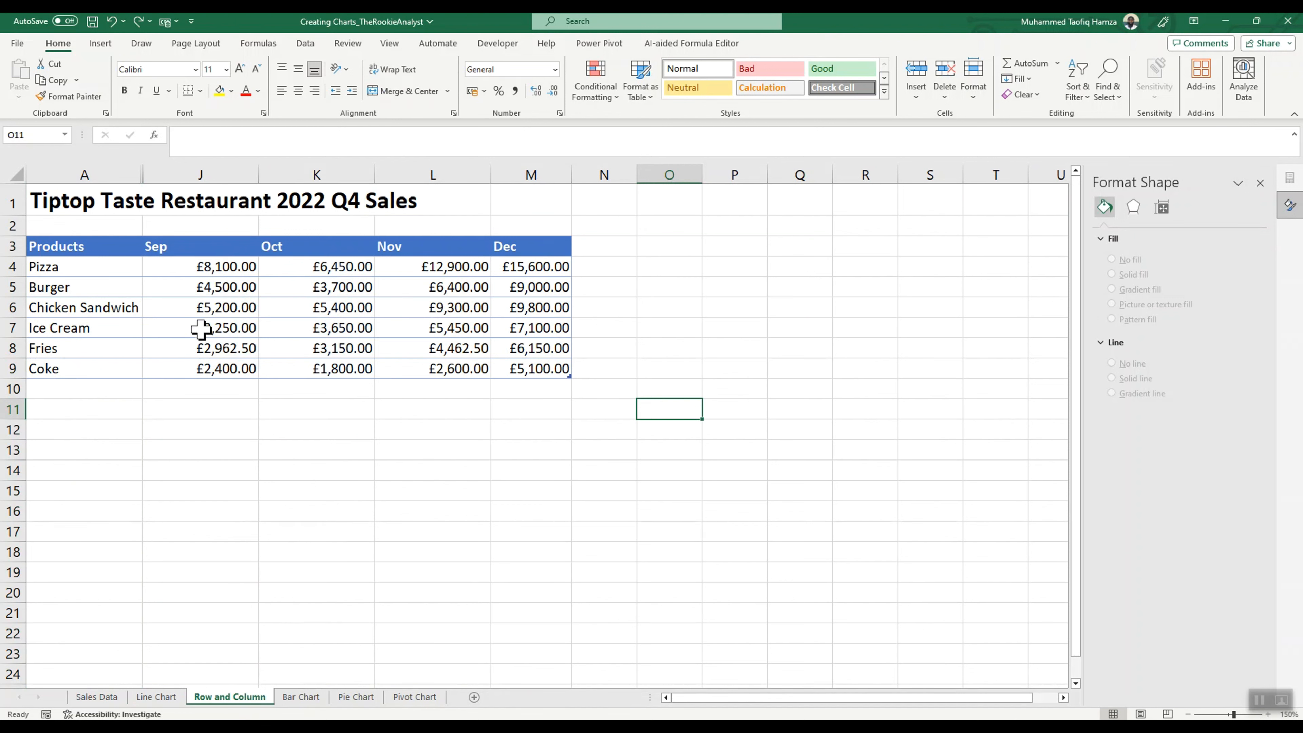
left_click(225, 267)
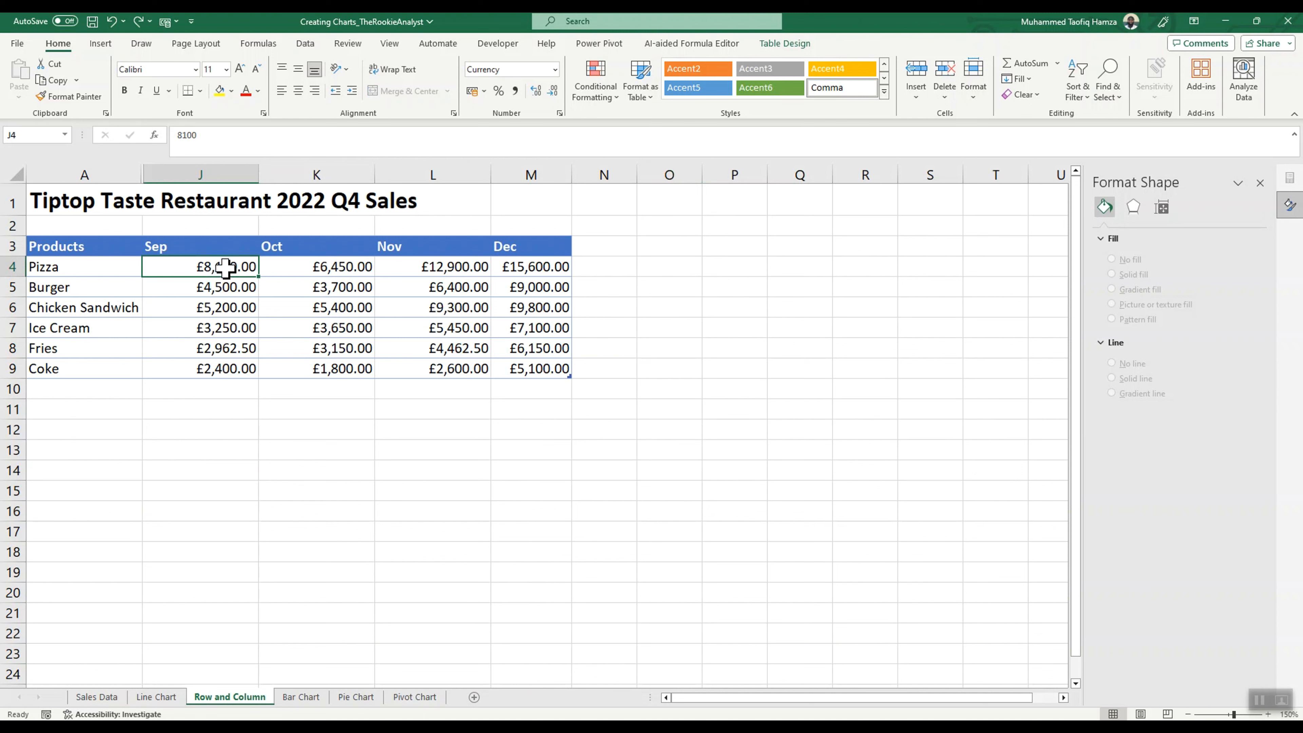
key("alt+F1")
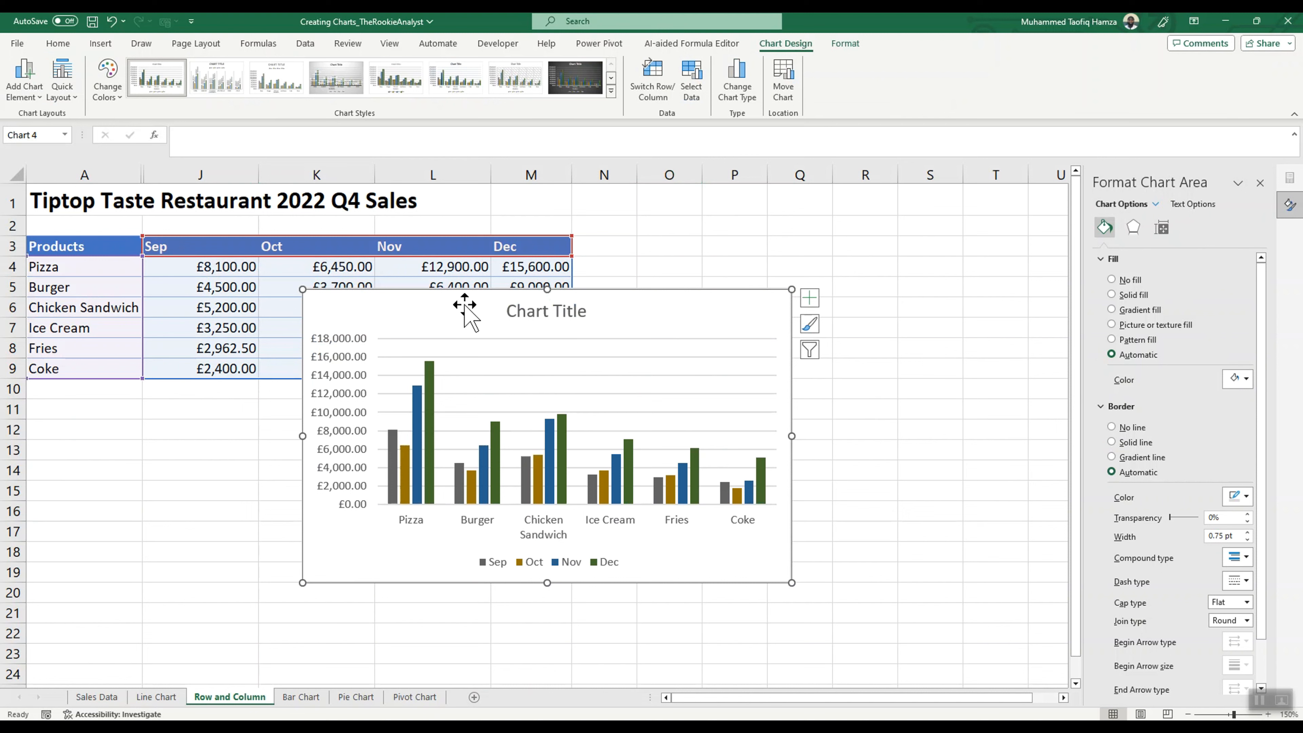
left_click_drag(471, 305, 607, 308)
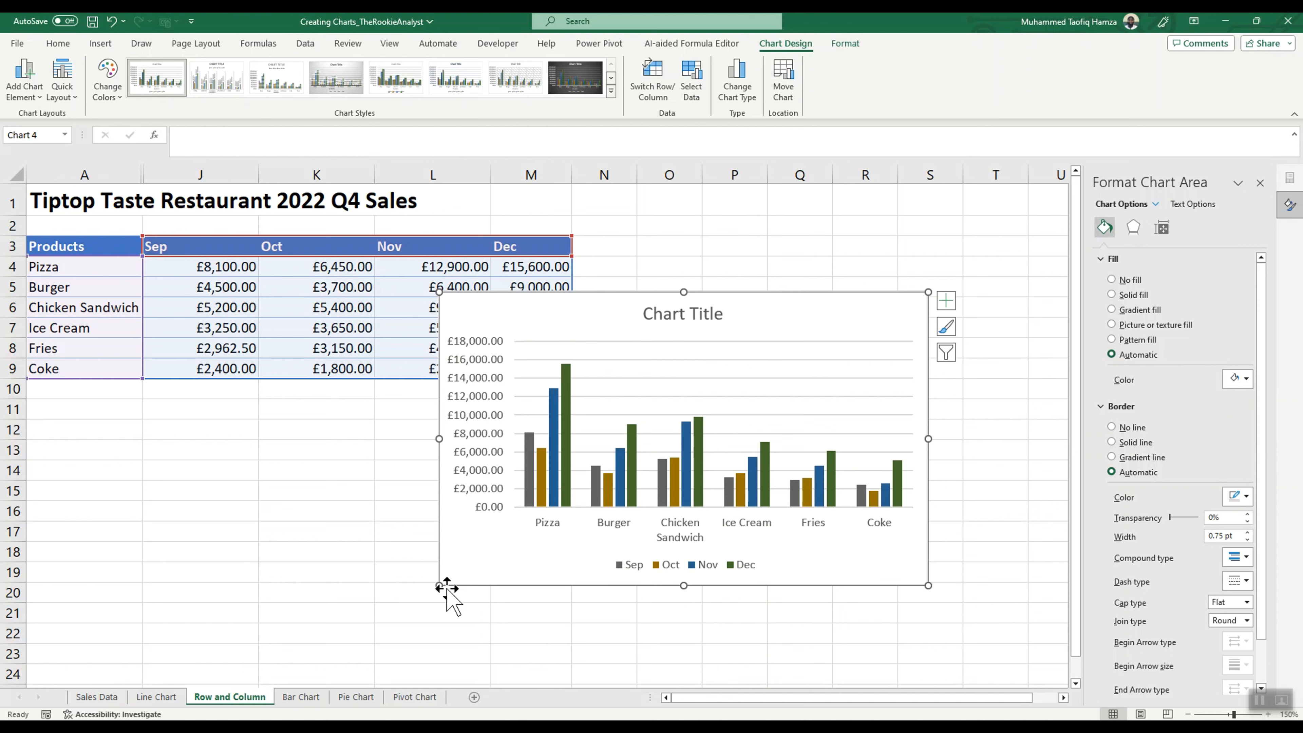
left_click_drag(439, 585, 407, 607)
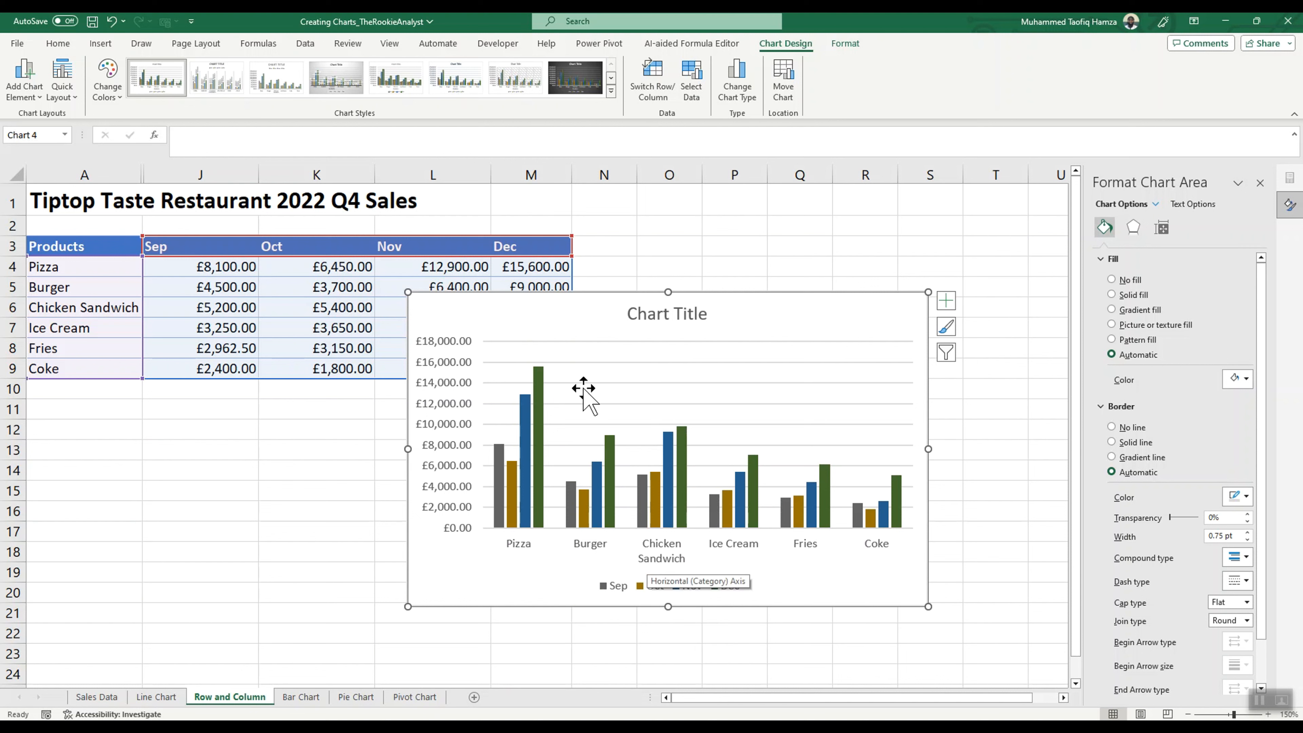
Step: Switch the chart's rows and columns back and forth, ending with the months as categories and the products as series
left_click(58, 43)
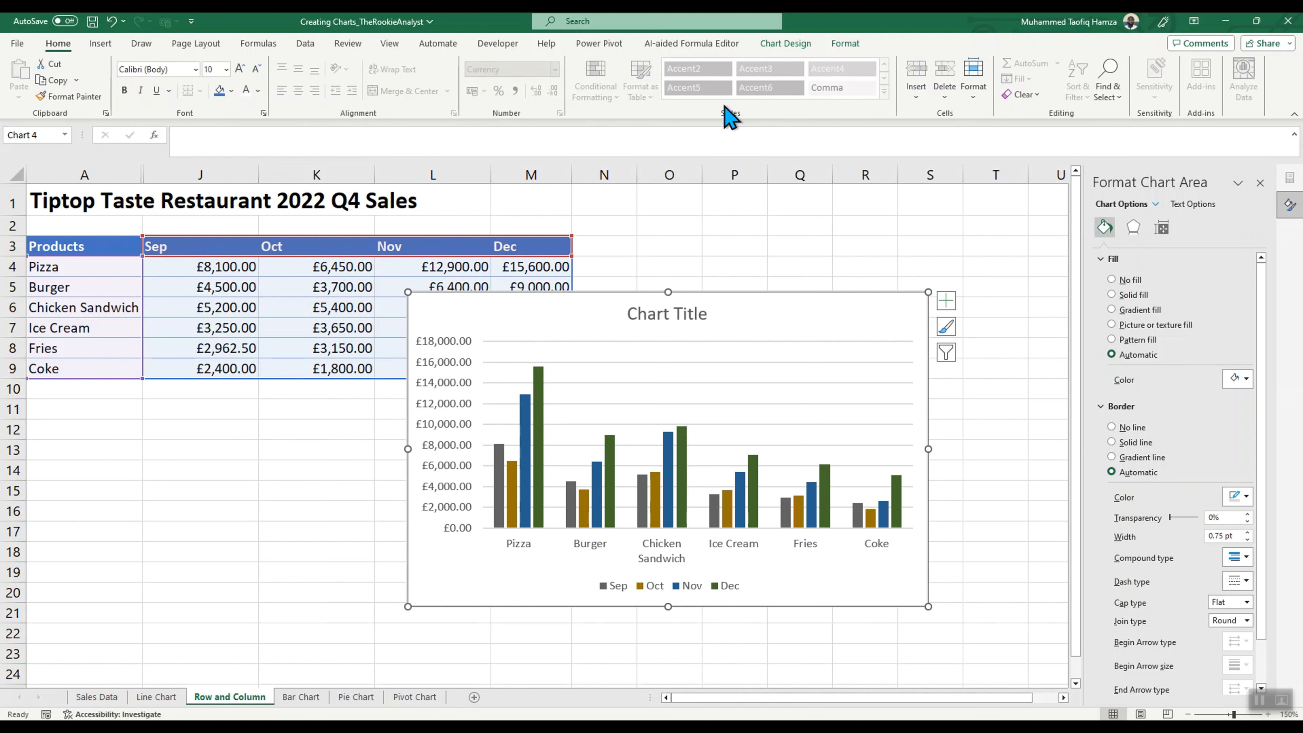
left_click(777, 45)
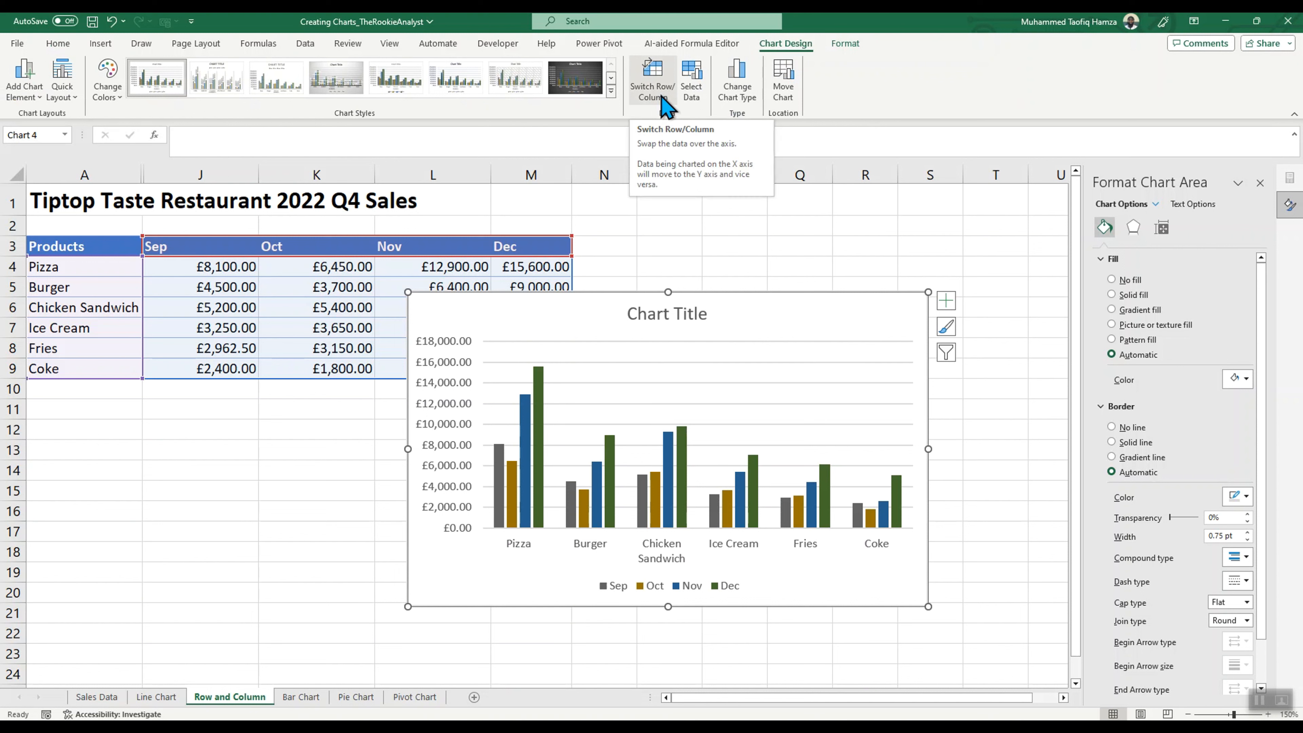
left_click(665, 105)
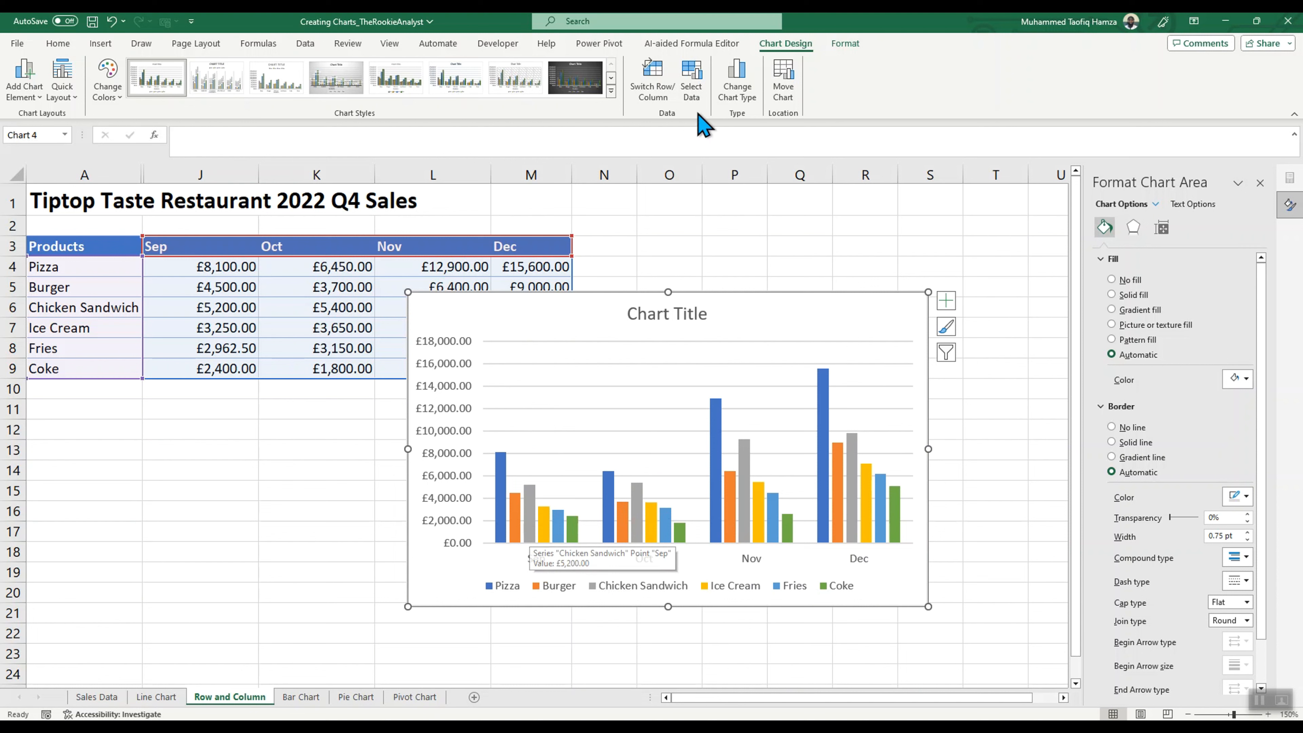
left_click(653, 85)
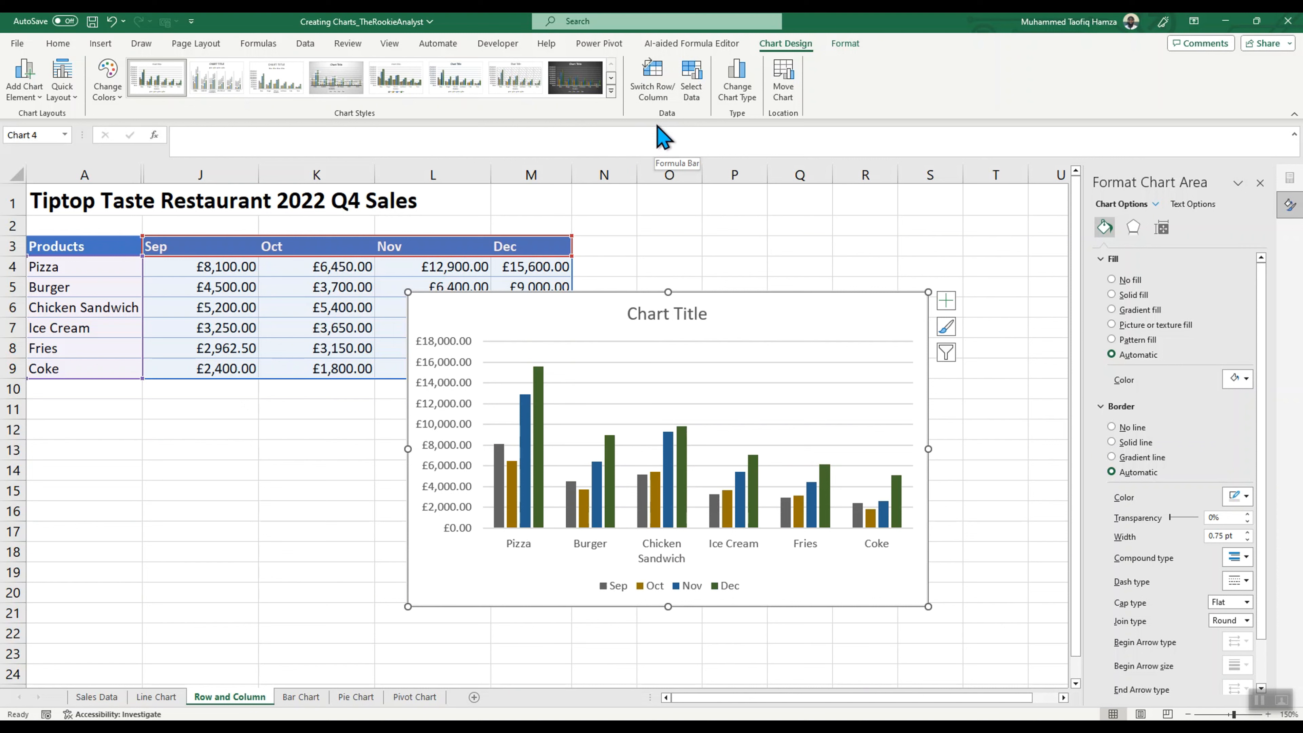
left_click(656, 87)
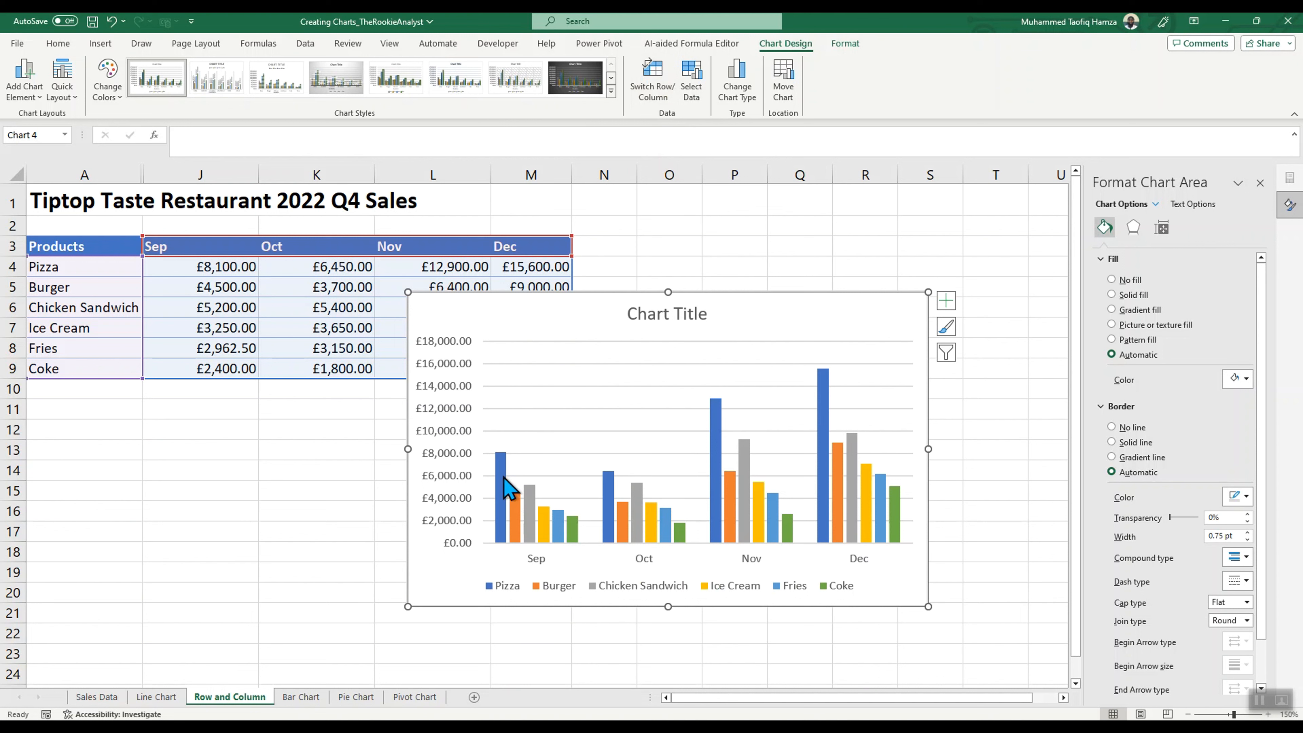
Step: Select the Pizza, Burger, Chicken Sandwich and Ice Cream series in turn to compare them across the months
left_click(502, 487)
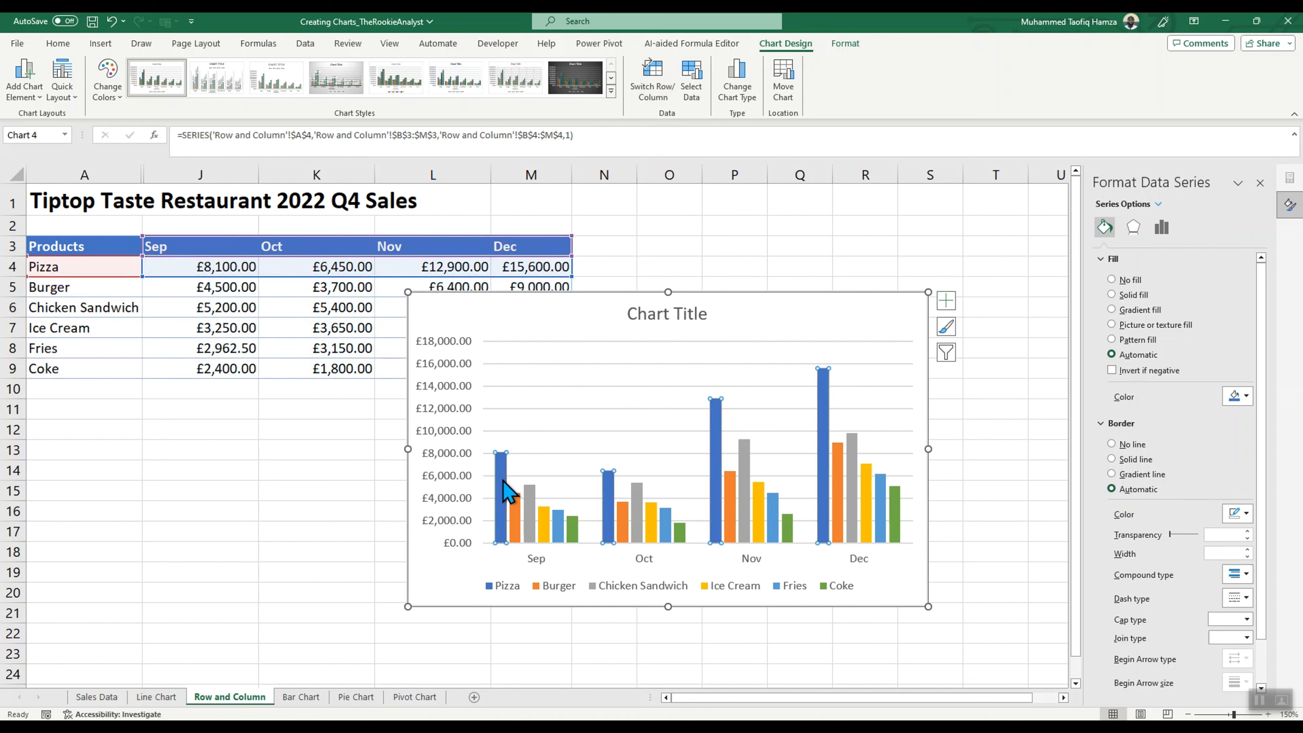
left_click(515, 500)
left_click(530, 497)
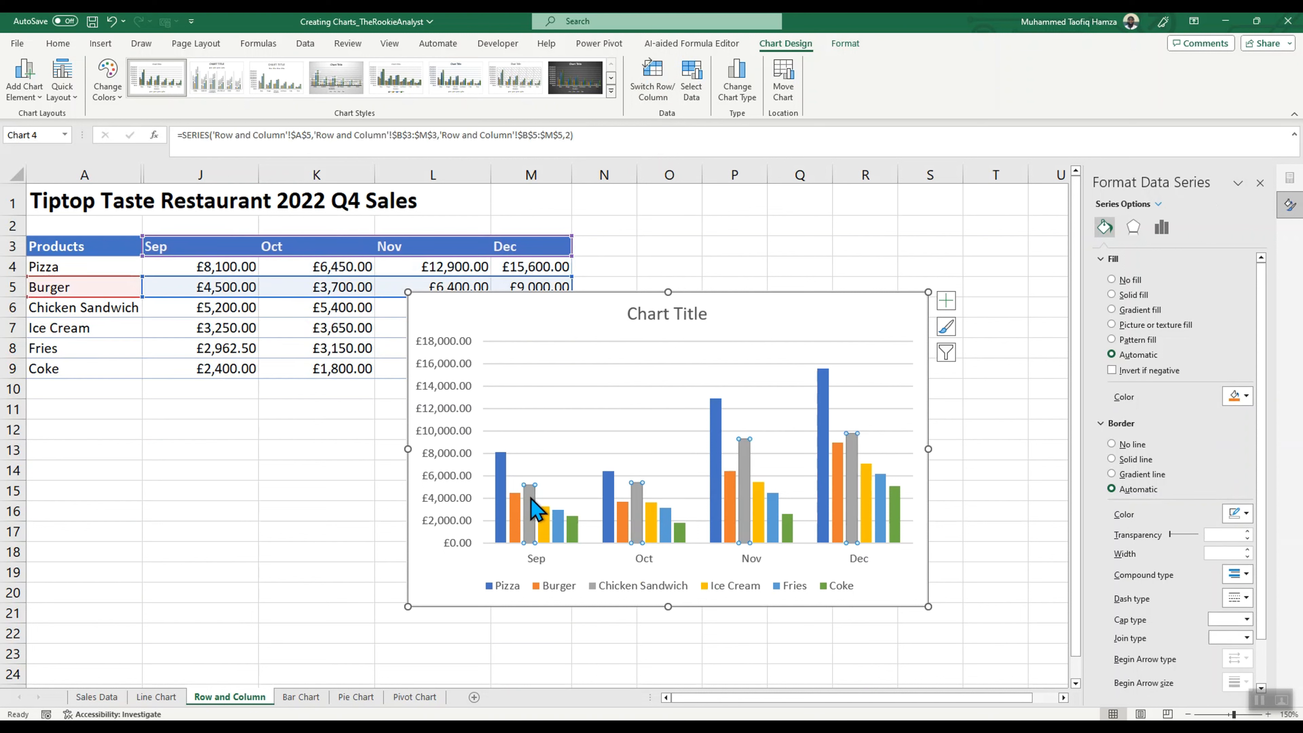
left_click(543, 518)
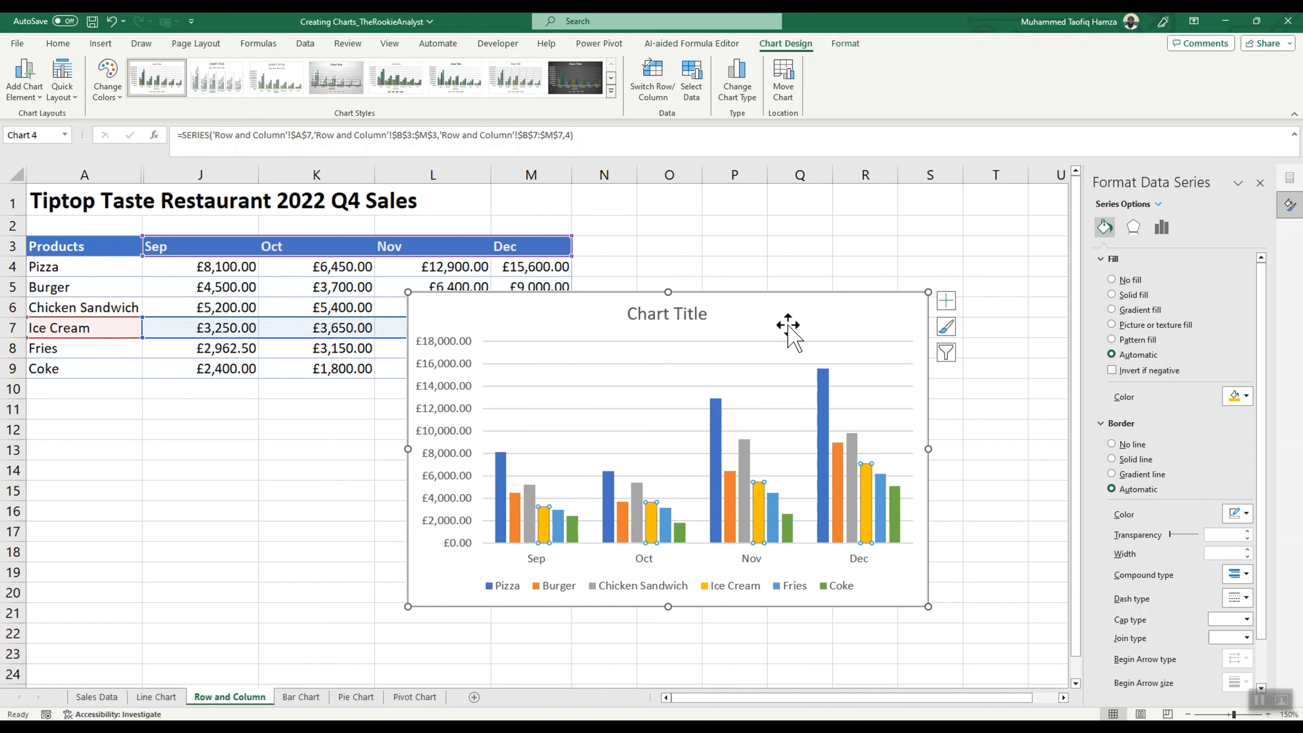
Step: Move the column chart slightly up and to the right on the sheet
mouse_move(785, 316)
left_mouse_down()
mouse_move(773, 312)
mouse_move(796, 311)
left_mouse_up()
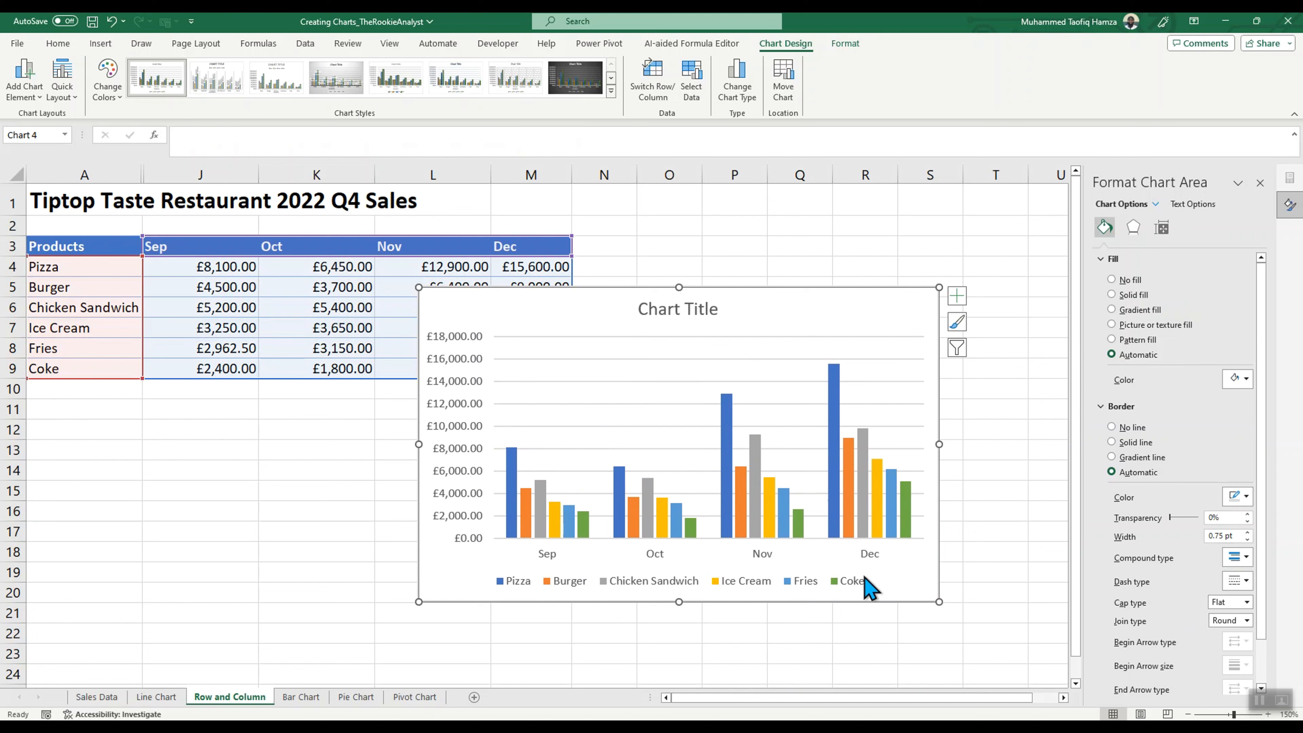
scroll(1192, 620, "down", 1)
scroll(1161, 644, "up", 1)
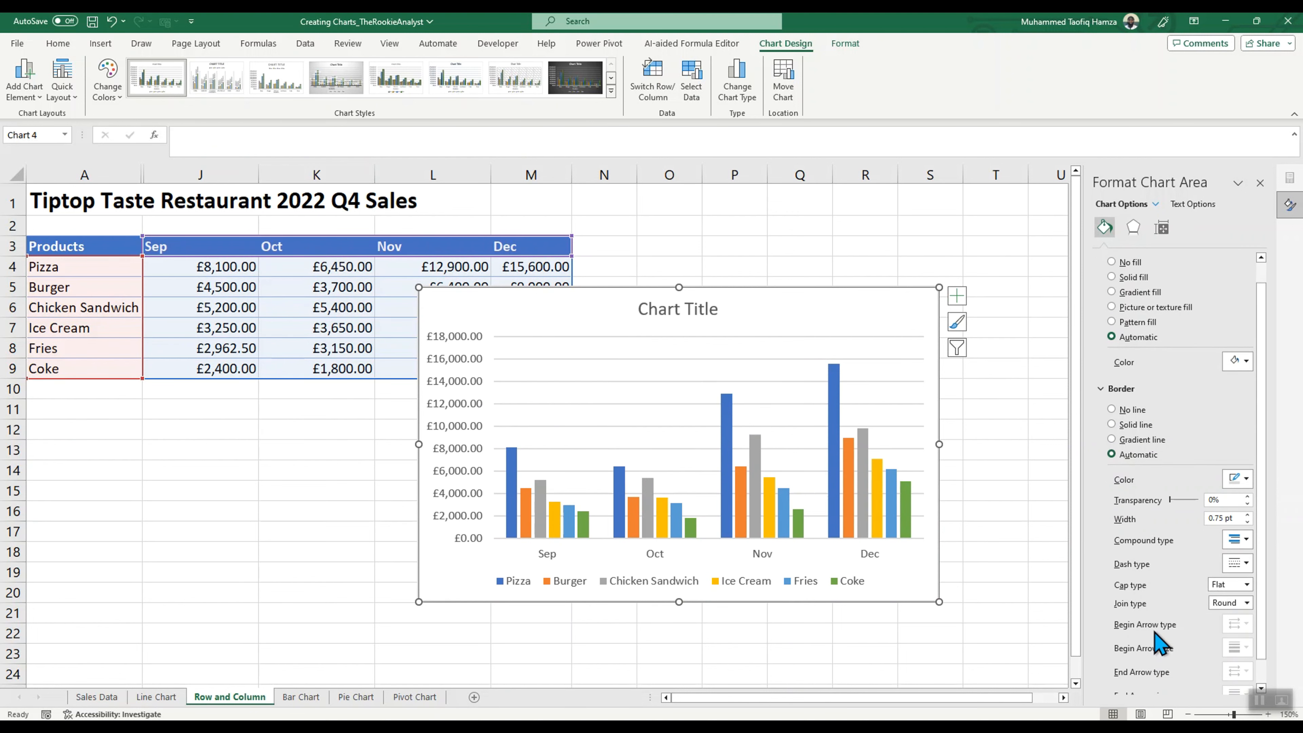
scroll(1158, 644, "up", 1)
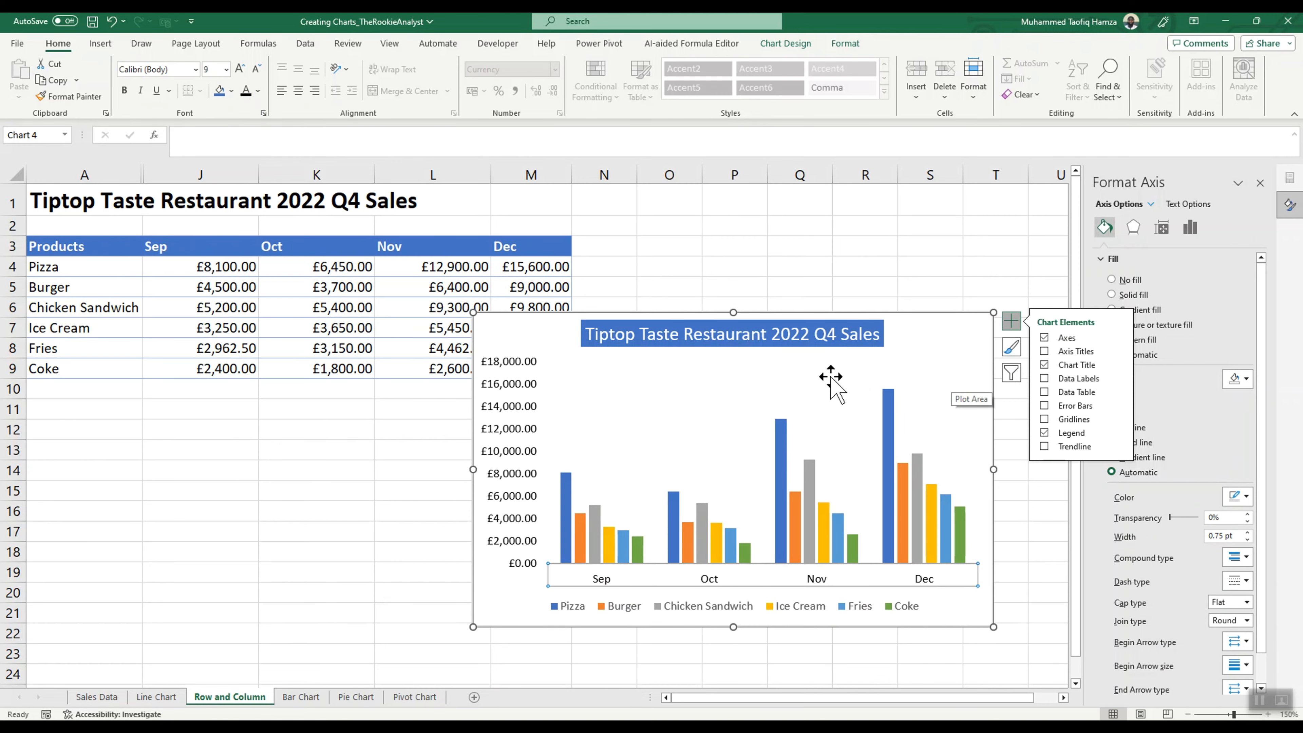
Step: Filter the Pizza and Burger series out of the column chart
left_click(1012, 373)
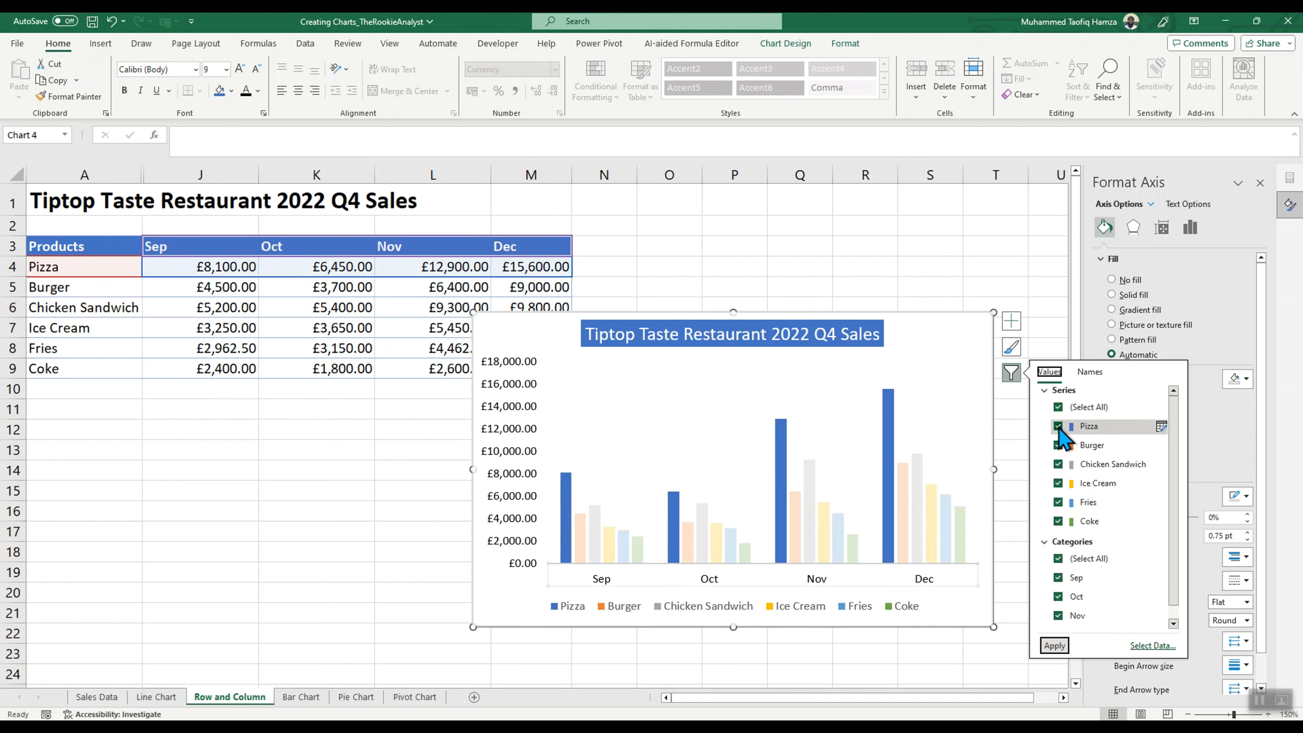
left_click(1059, 426)
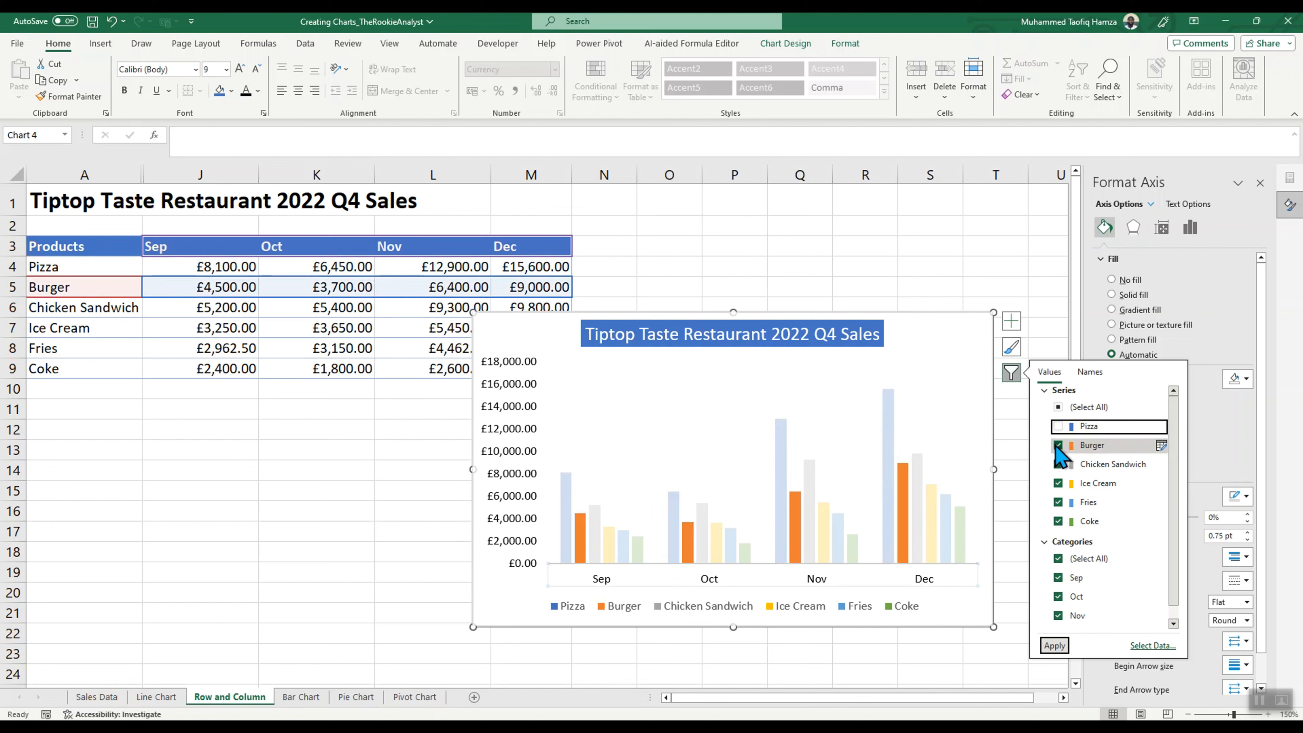
left_click(1057, 444)
left_click(1054, 645)
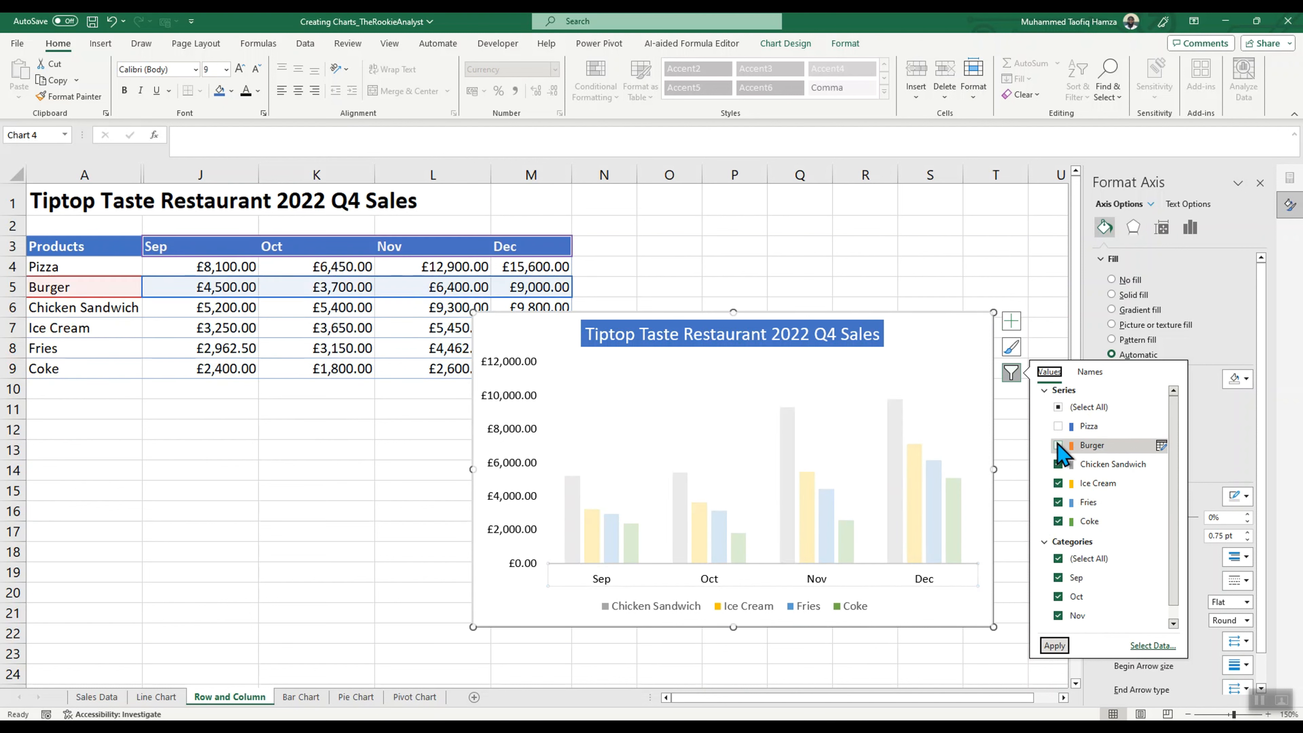
Step: Include all product series in the chart again and filter its categories to Dec only
left_click(1059, 408)
left_click(1058, 408)
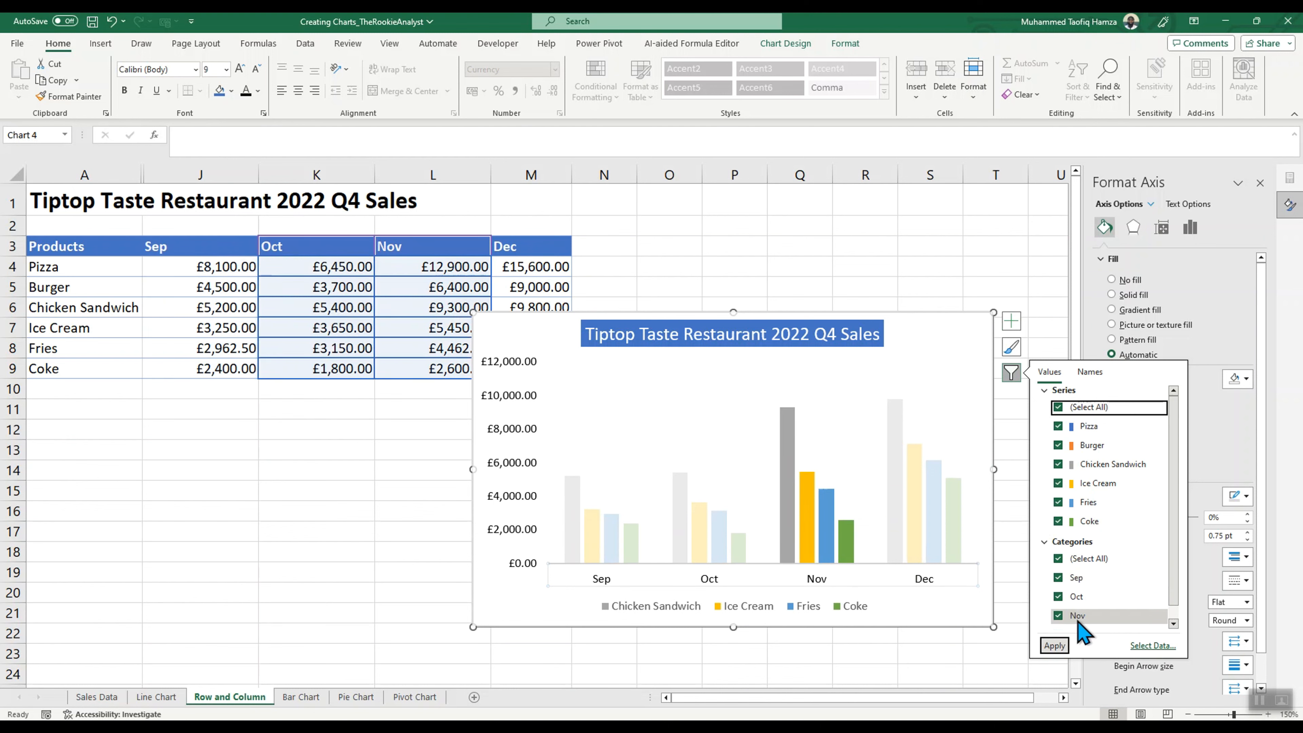
scroll(1077, 616, "down", 1)
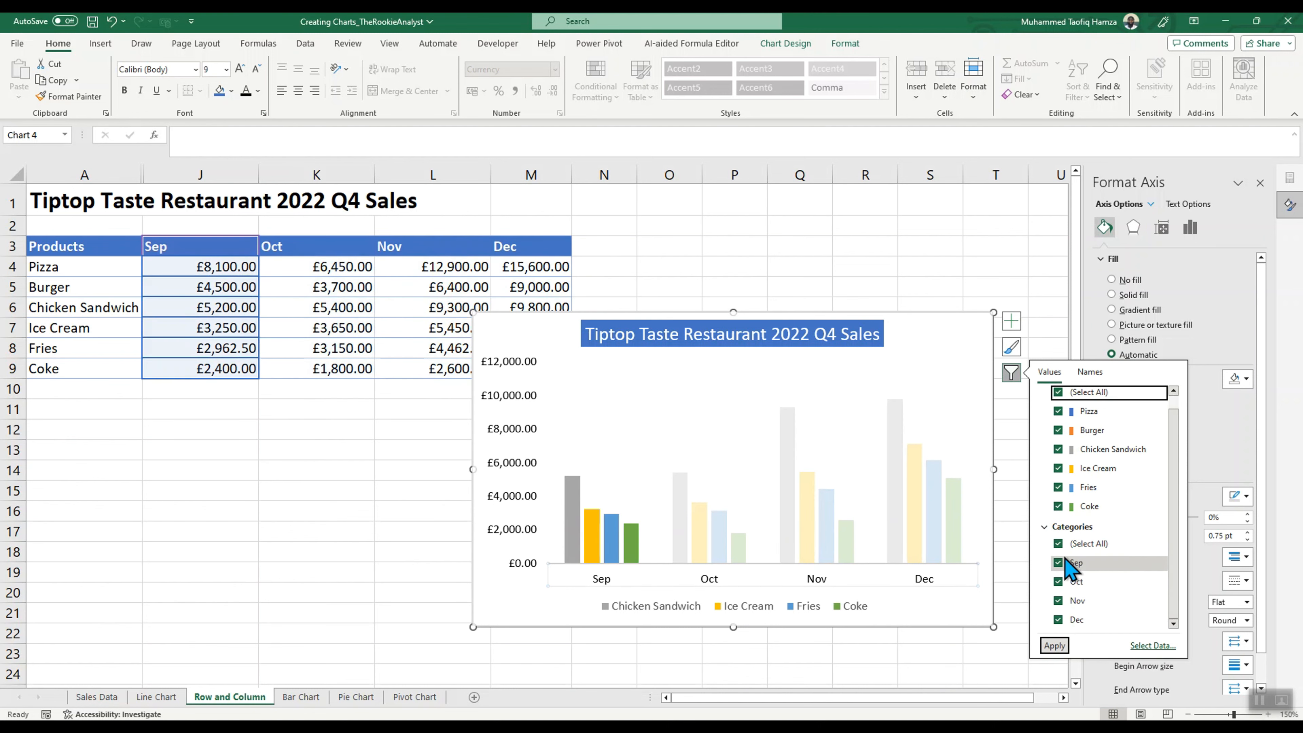
left_click(1059, 544)
left_click(1058, 543)
left_click(1058, 619)
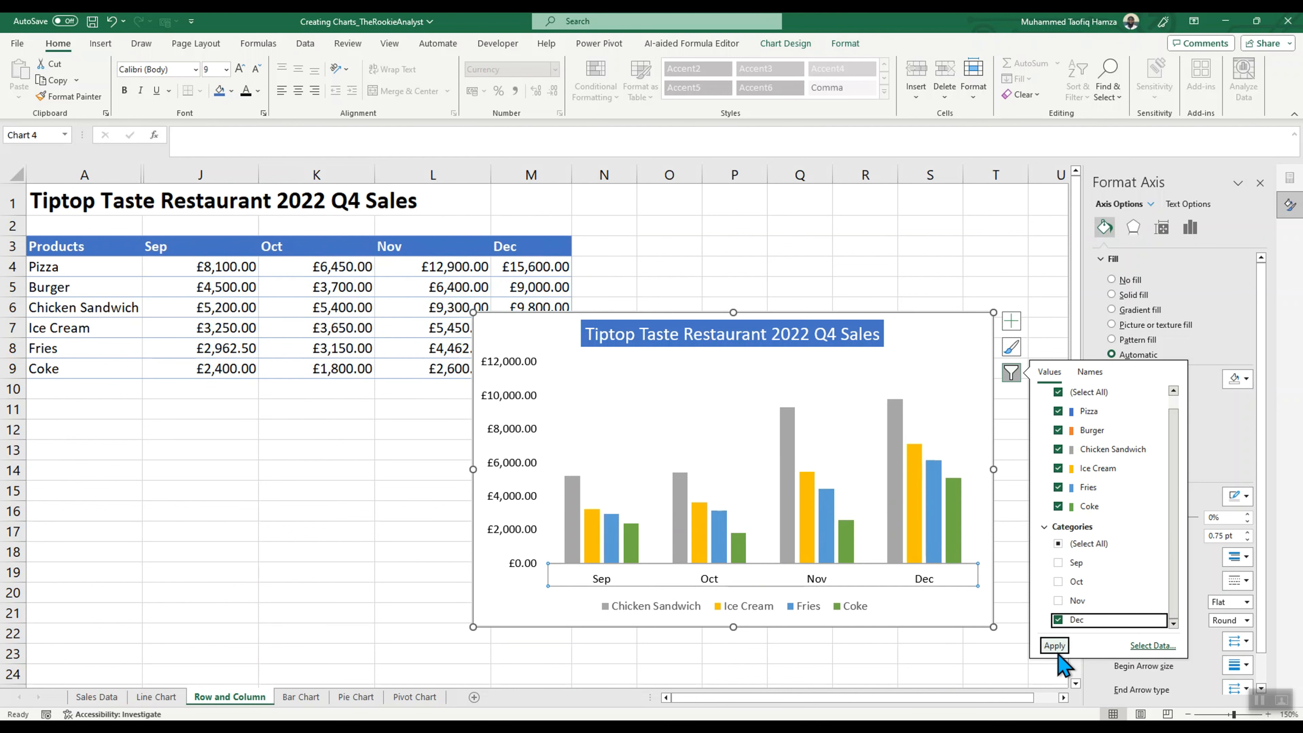
left_click(1054, 645)
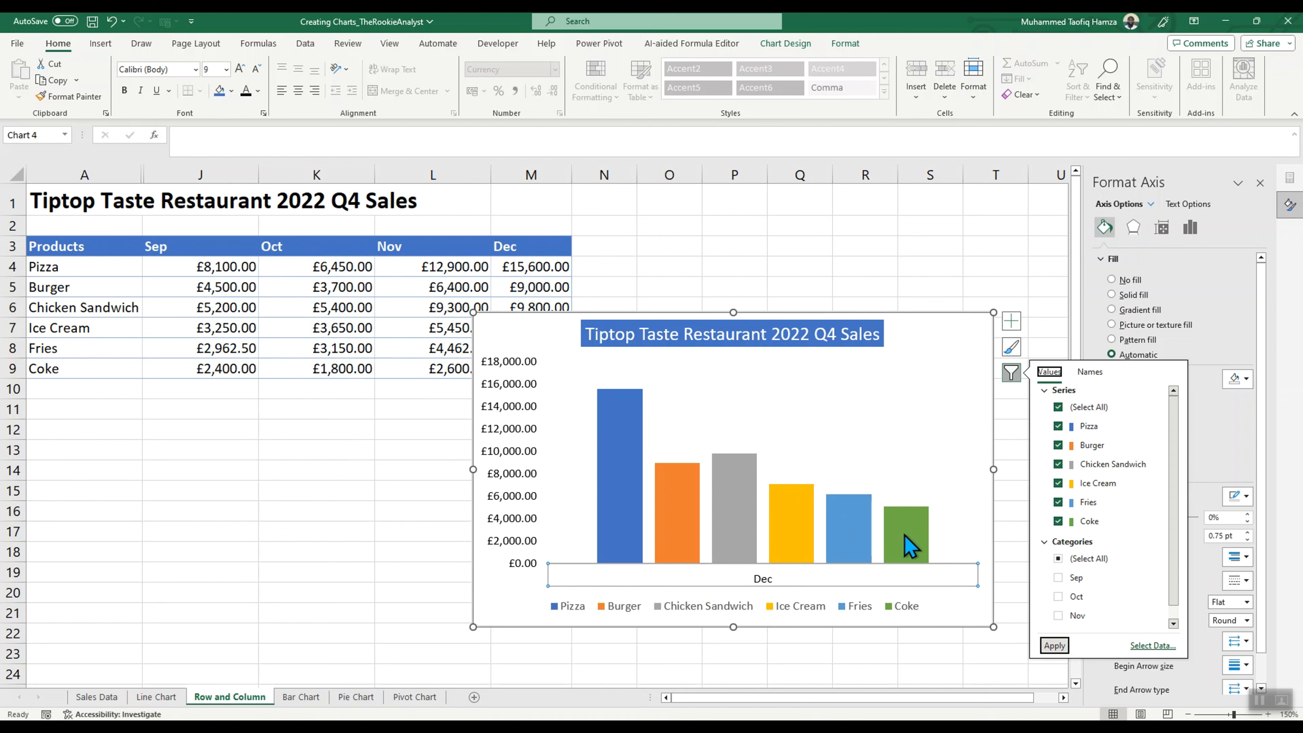
Step: Restore all month categories in the column chart's filter
left_click(1058, 563)
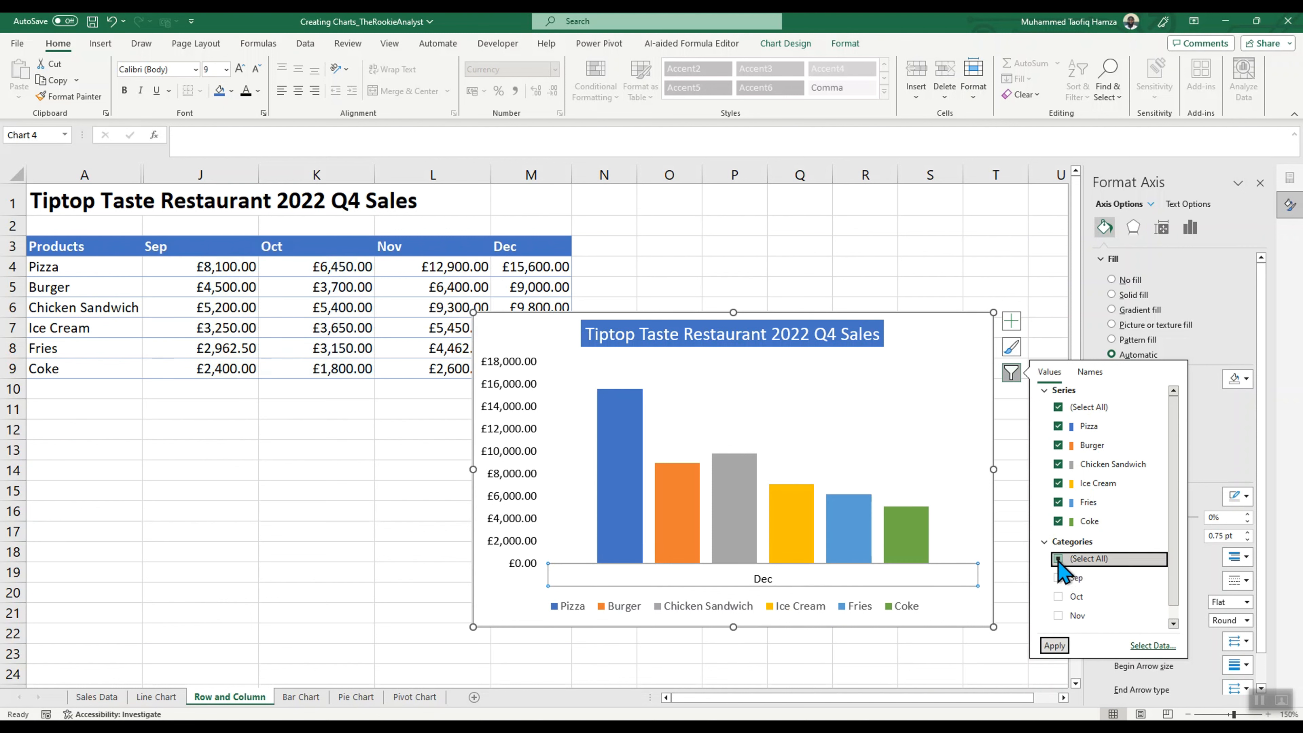
left_click(1057, 560)
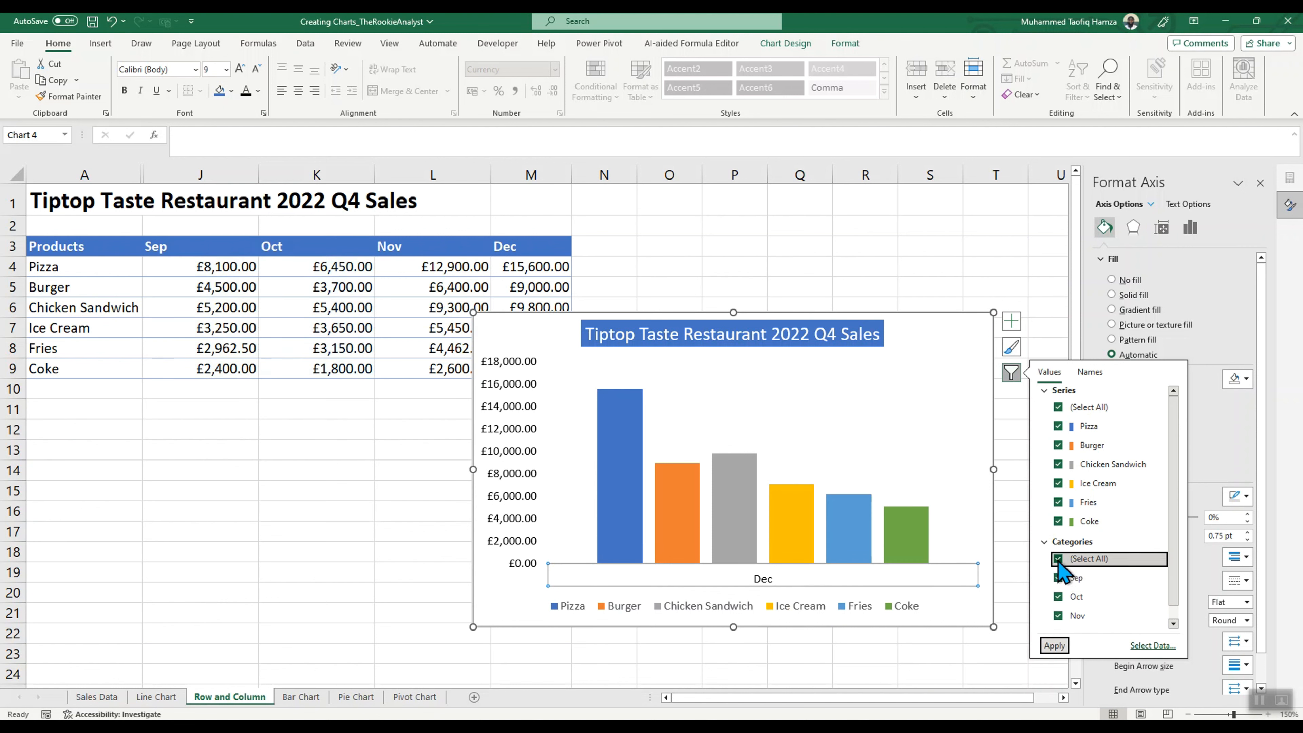
left_click(1055, 646)
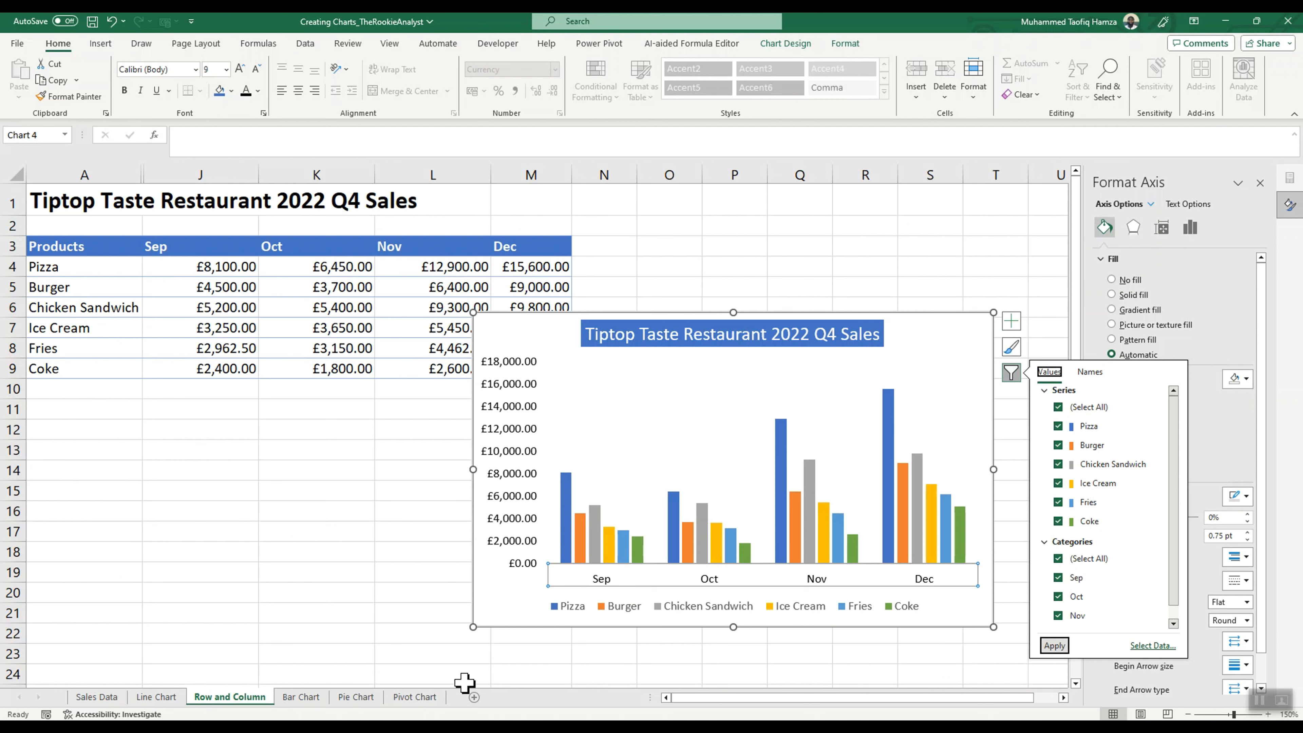
Step: Switch to the Bar Chart sheet and select the Pizza cell in the product revenue table
left_click(303, 696)
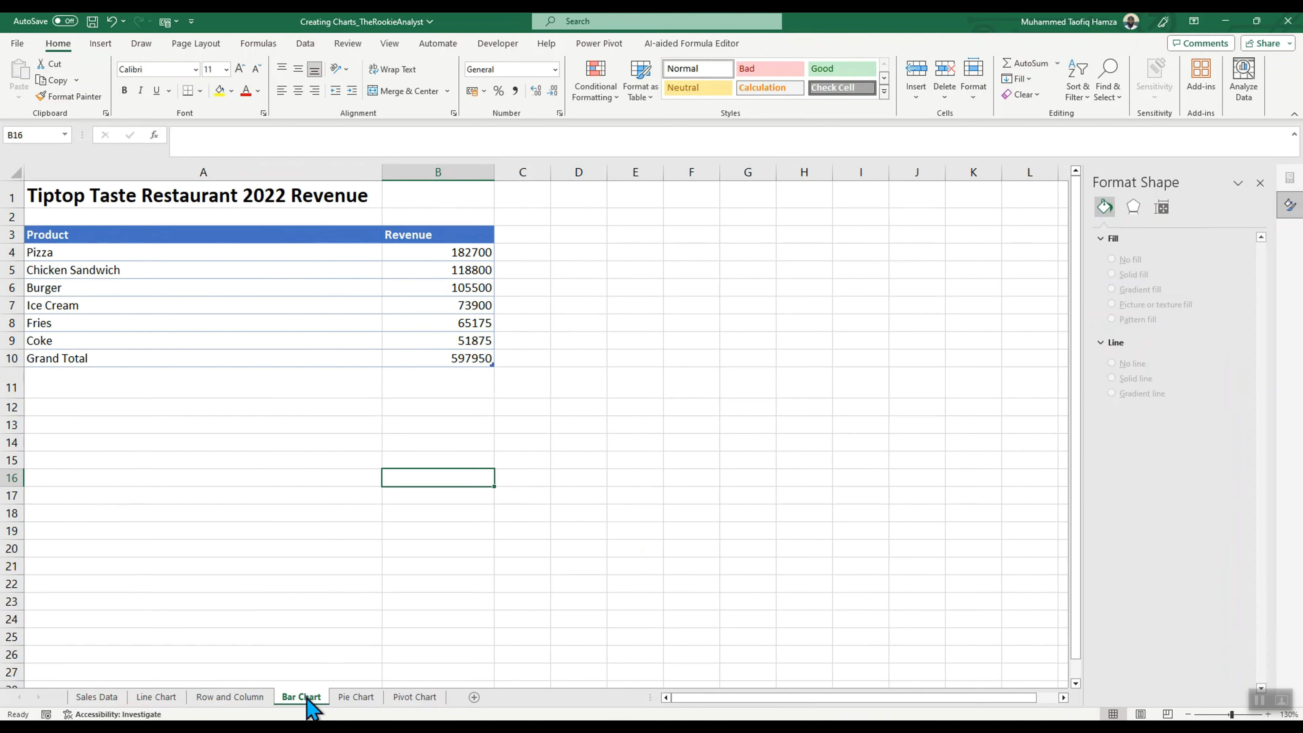
left_click(89, 252)
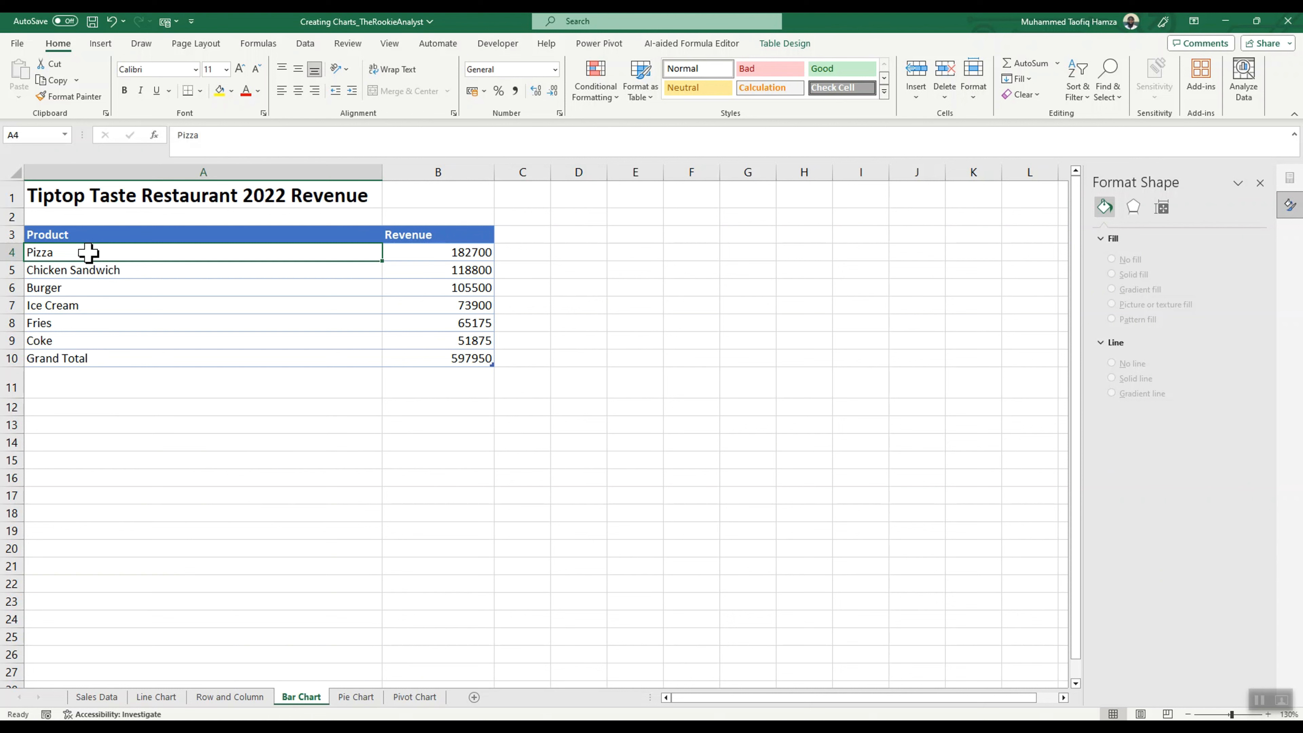
Step: Try a clustered bar chart of the whole product revenue table, including the Grand Total row
left_click(100, 43)
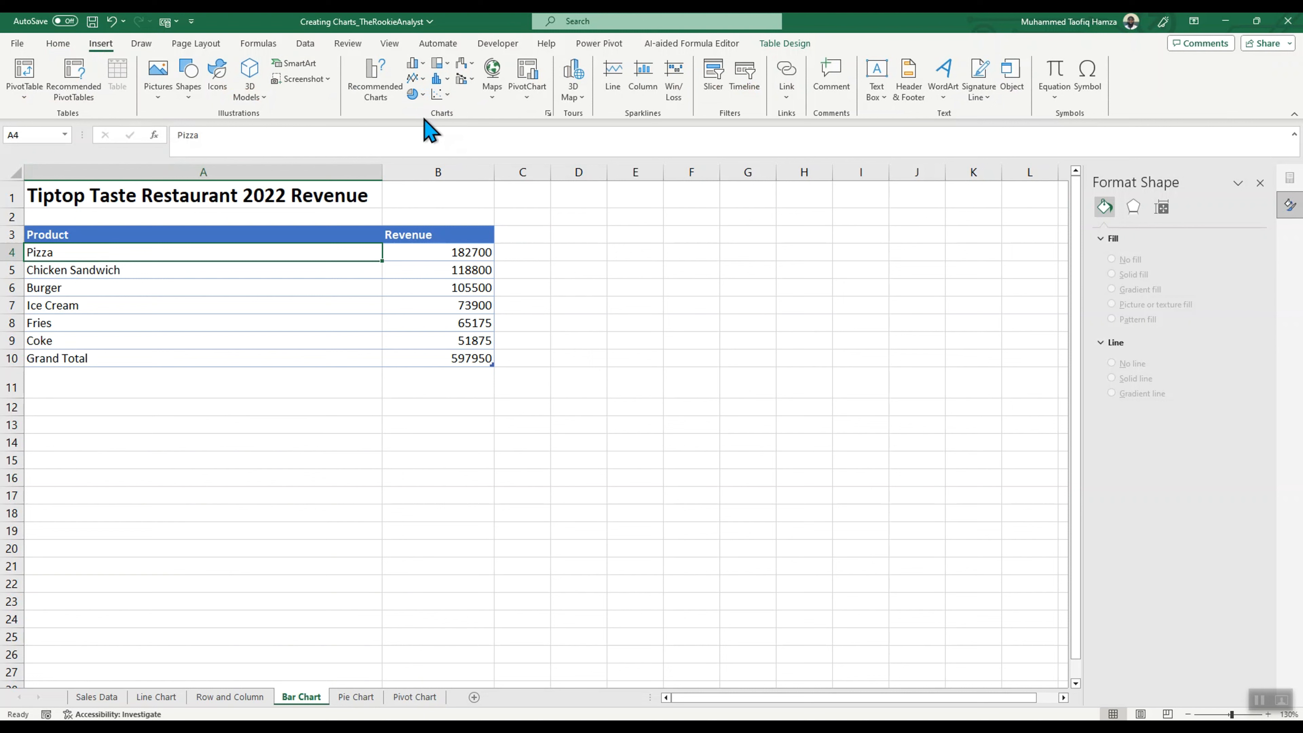
left_click(416, 64)
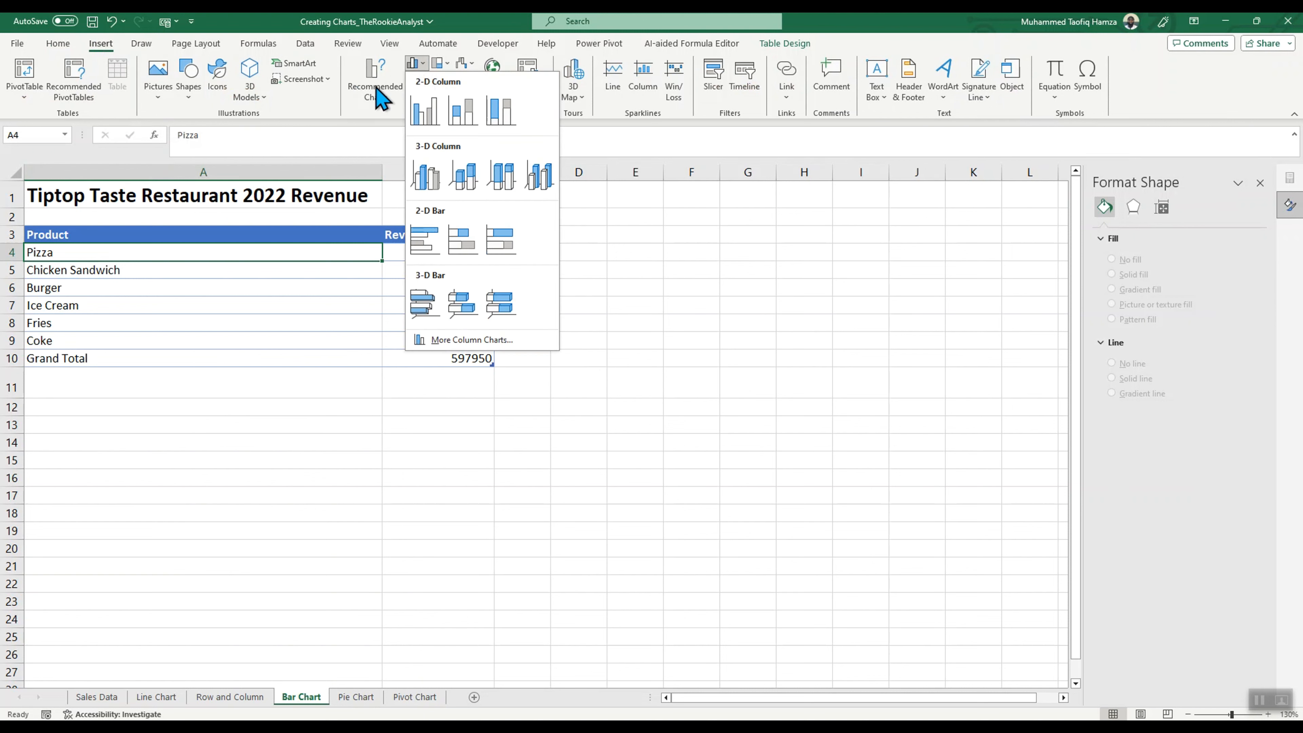
left_click(373, 121)
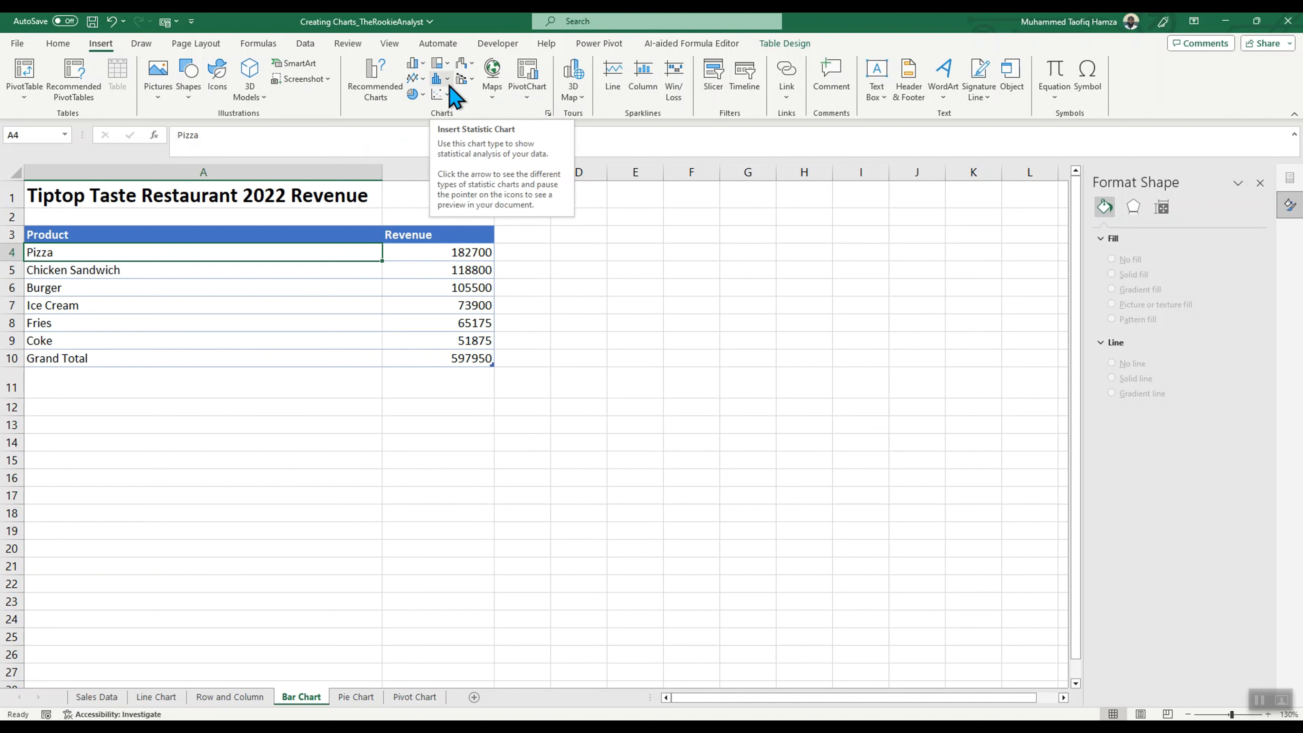
left_click(548, 112)
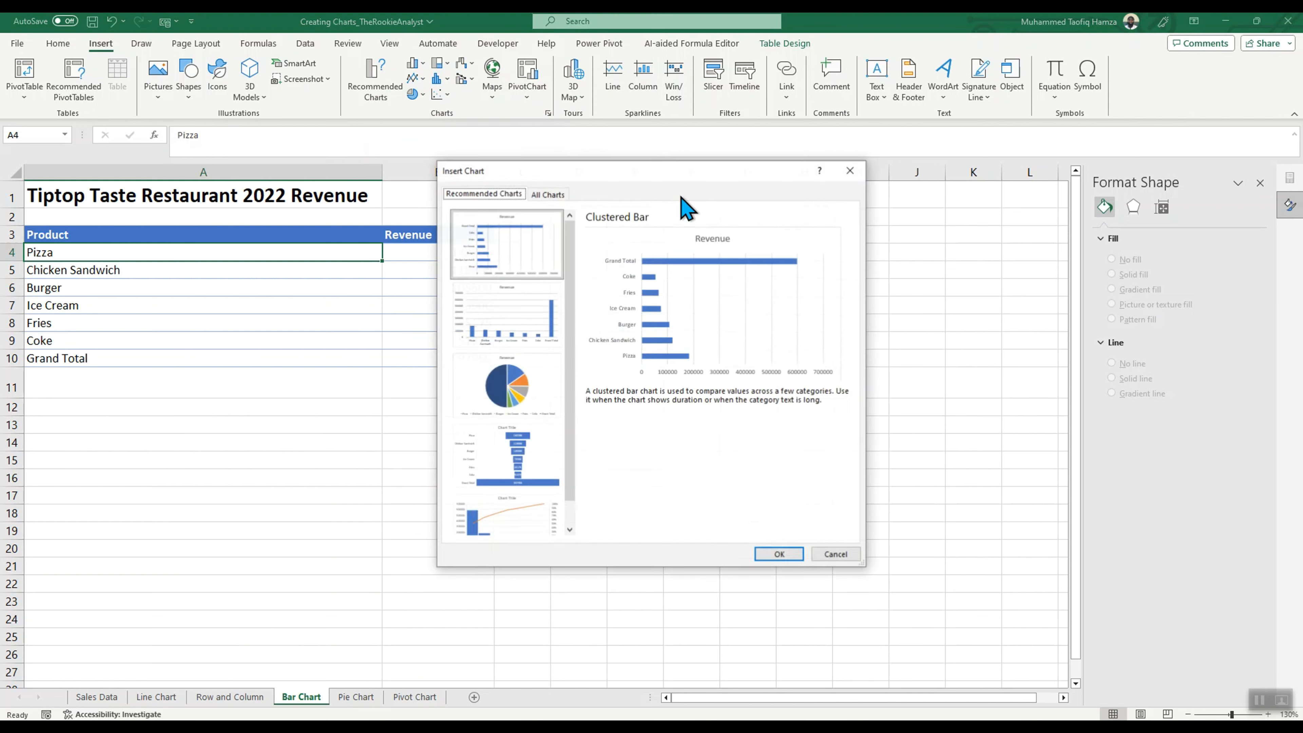
left_click(547, 194)
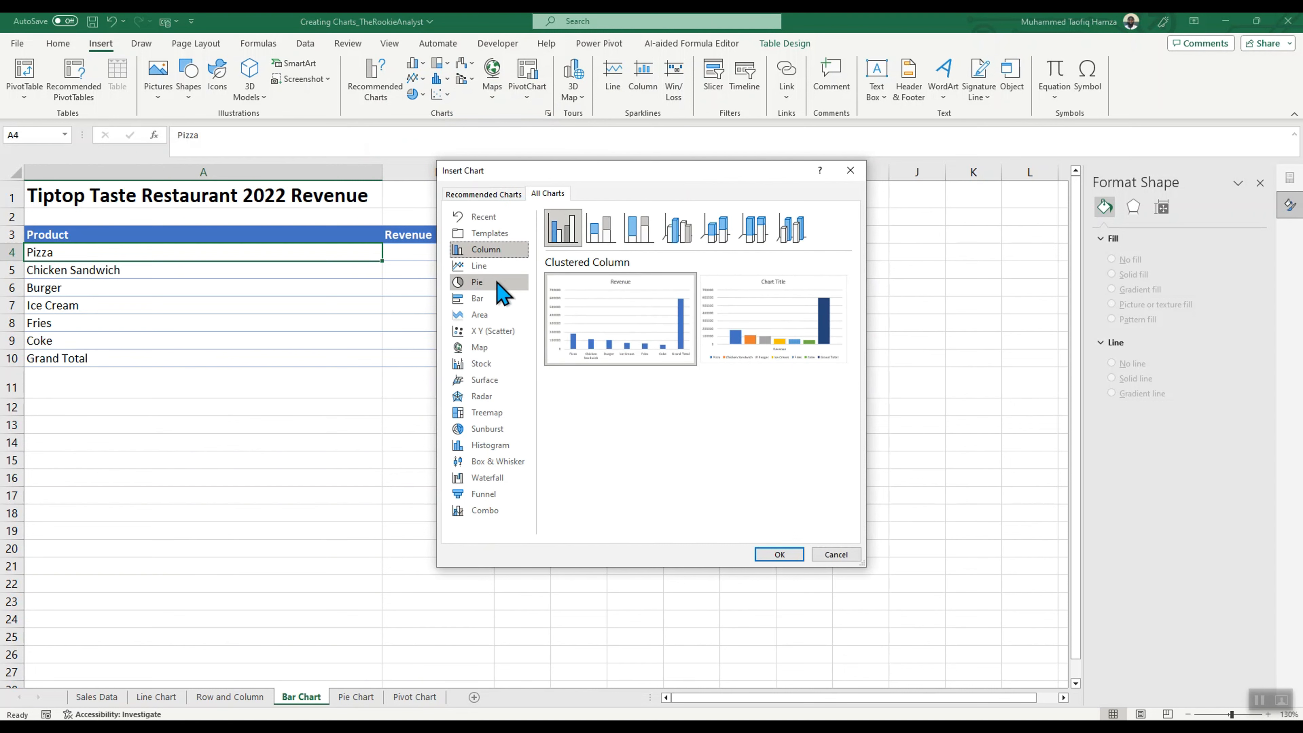
left_click(482, 298)
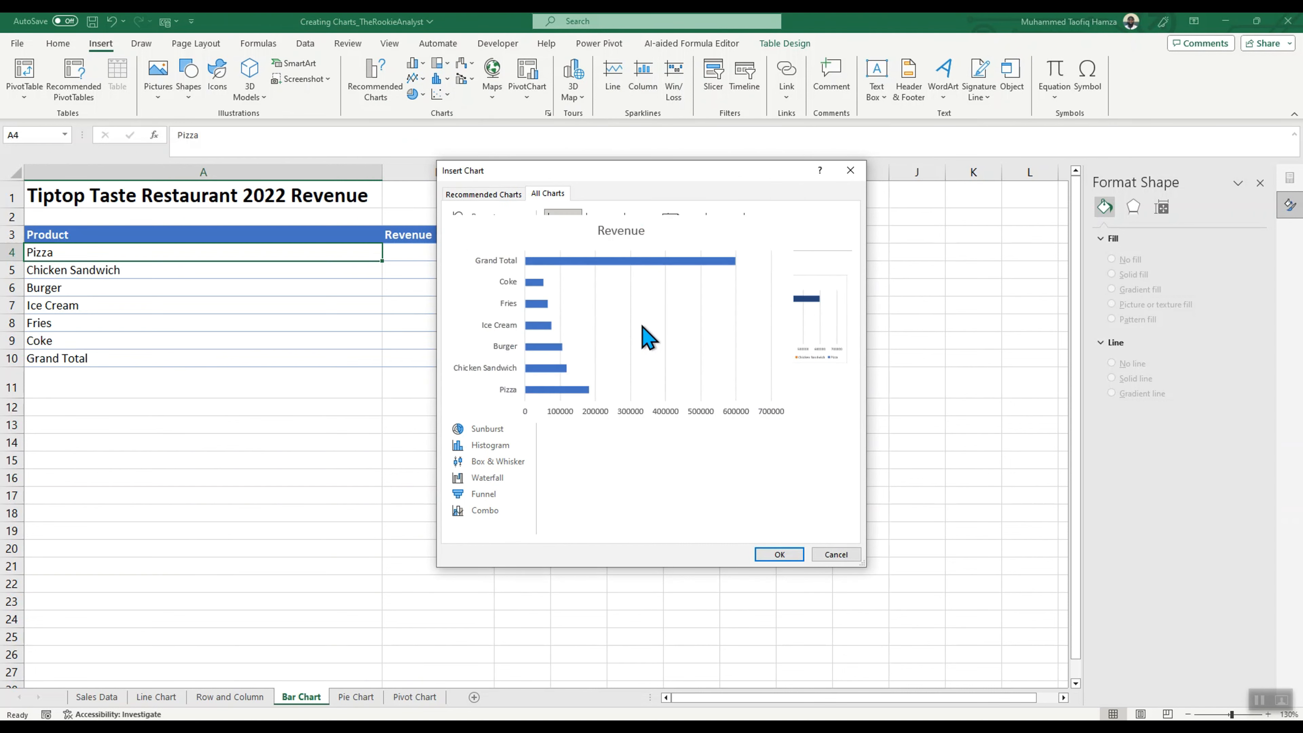
mouse_move(567, 308)
left_click(777, 555)
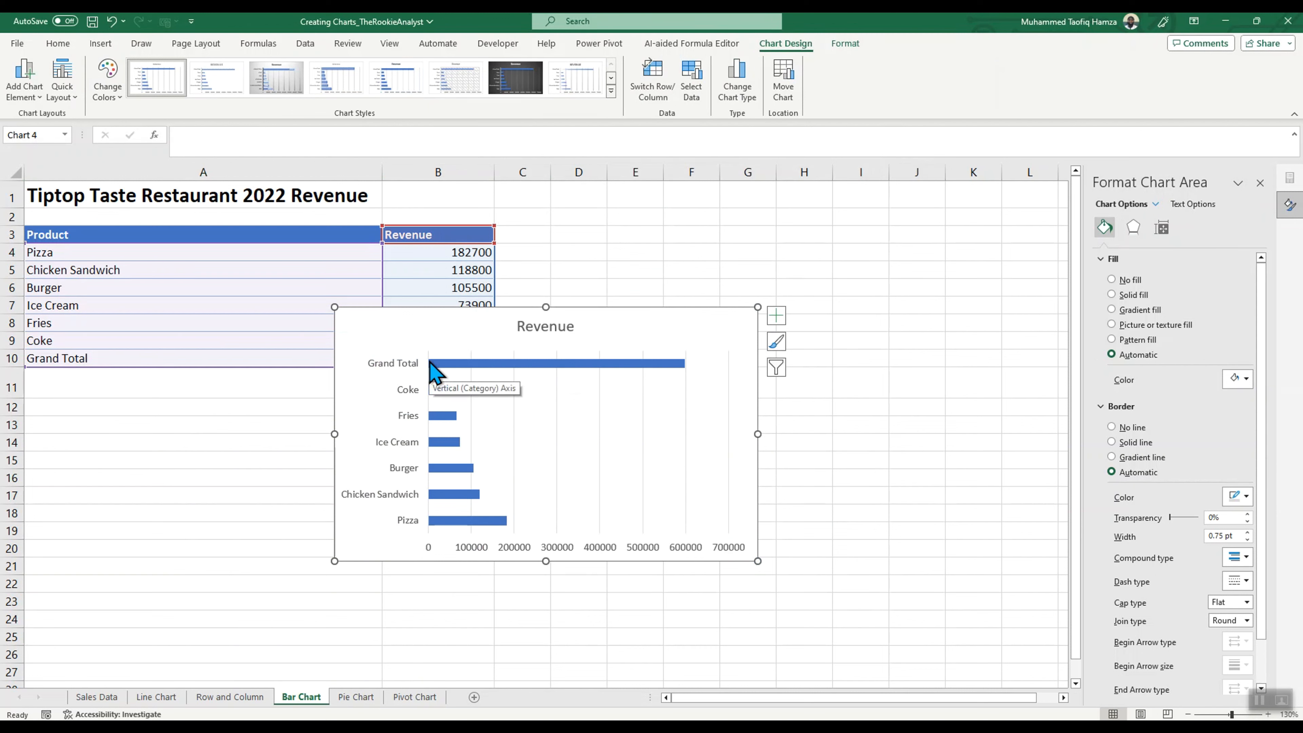
key("ctrl+z")
Step: Delete the Grand Total row from the product revenue table
left_click(312, 470)
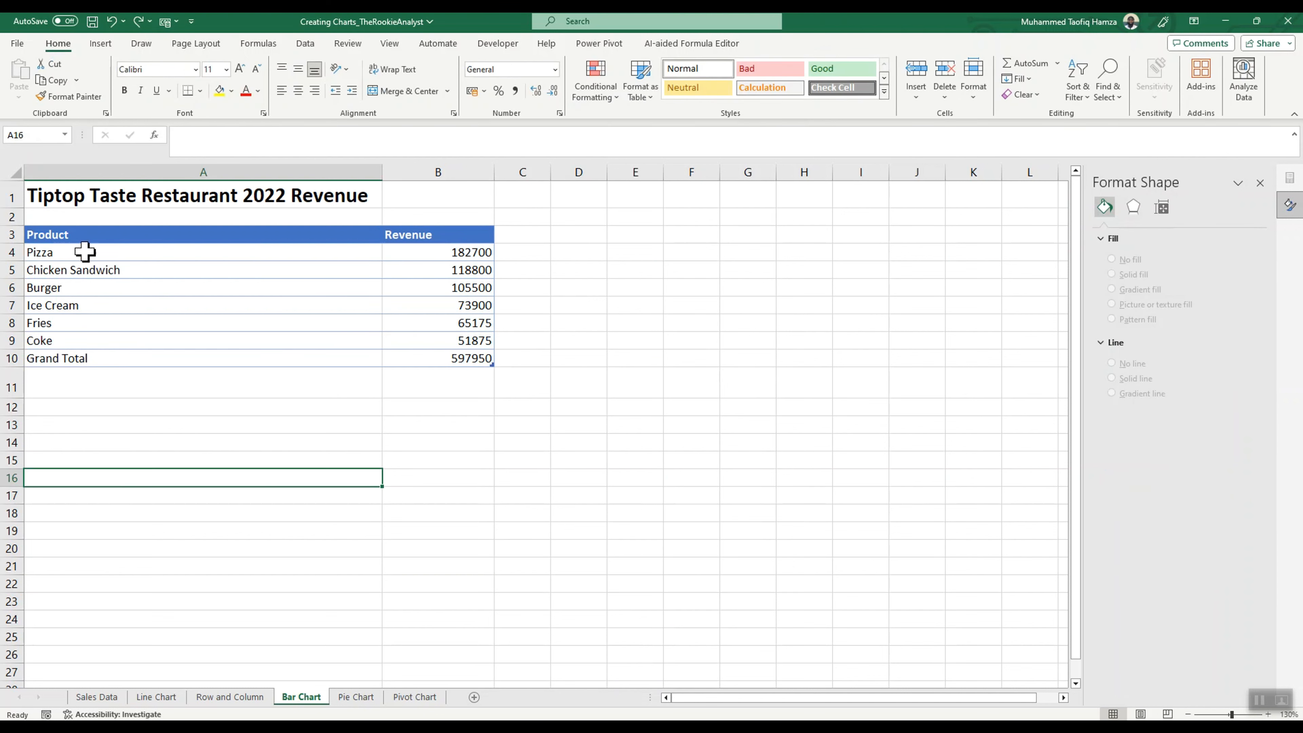
left_click_drag(84, 251, 457, 341)
left_click(341, 444)
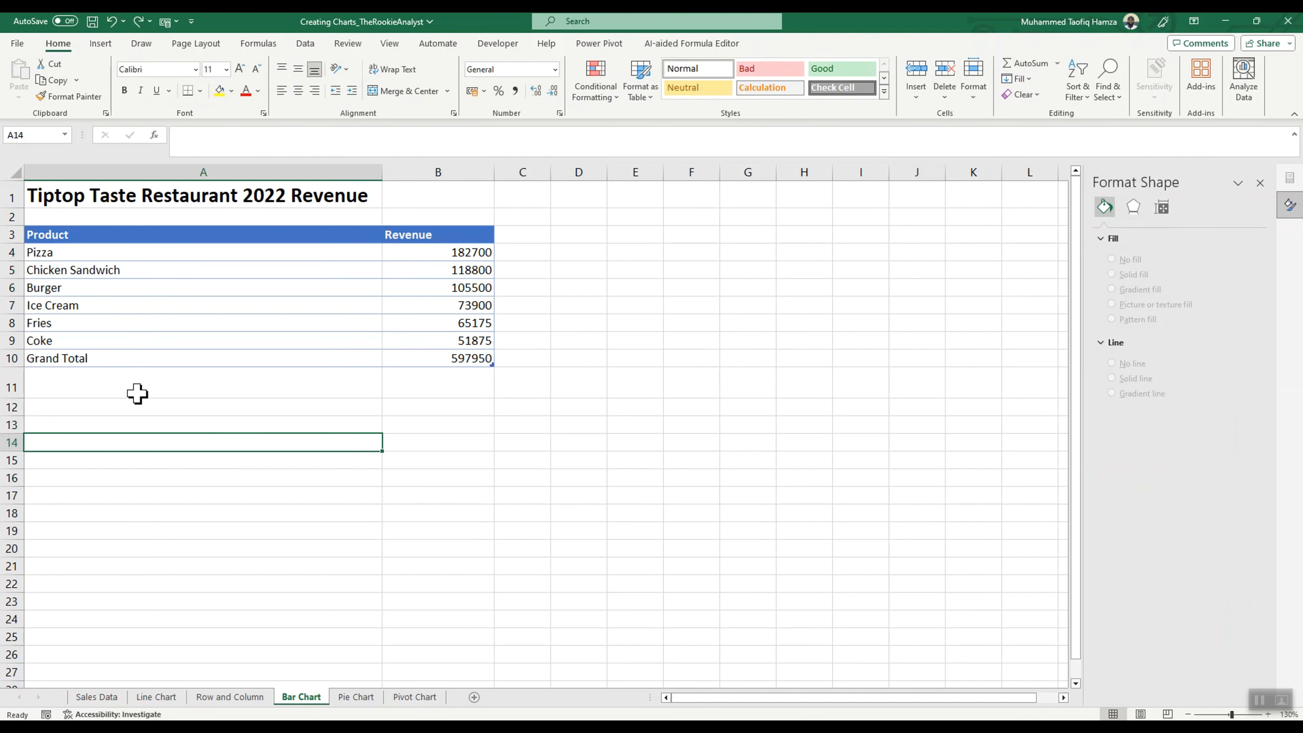
left_click(12, 358)
right_click(12, 358)
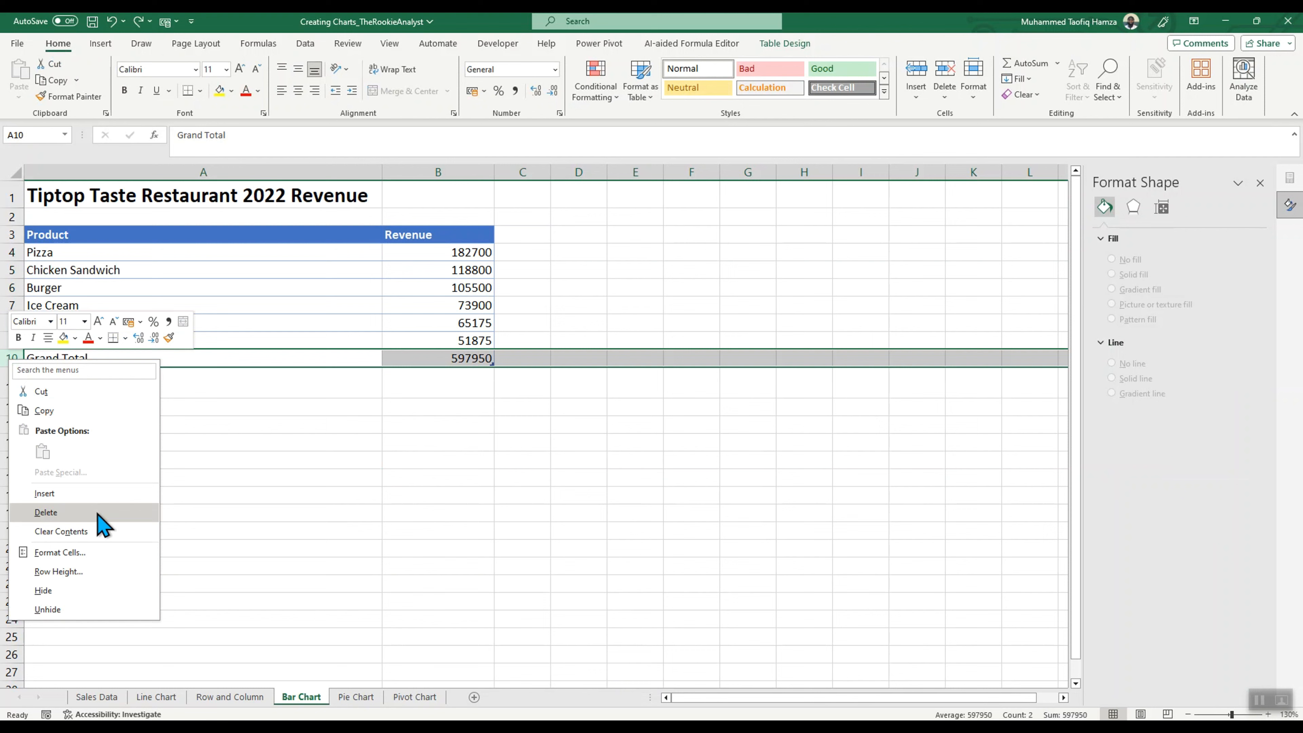
left_click(69, 517)
left_click(290, 498)
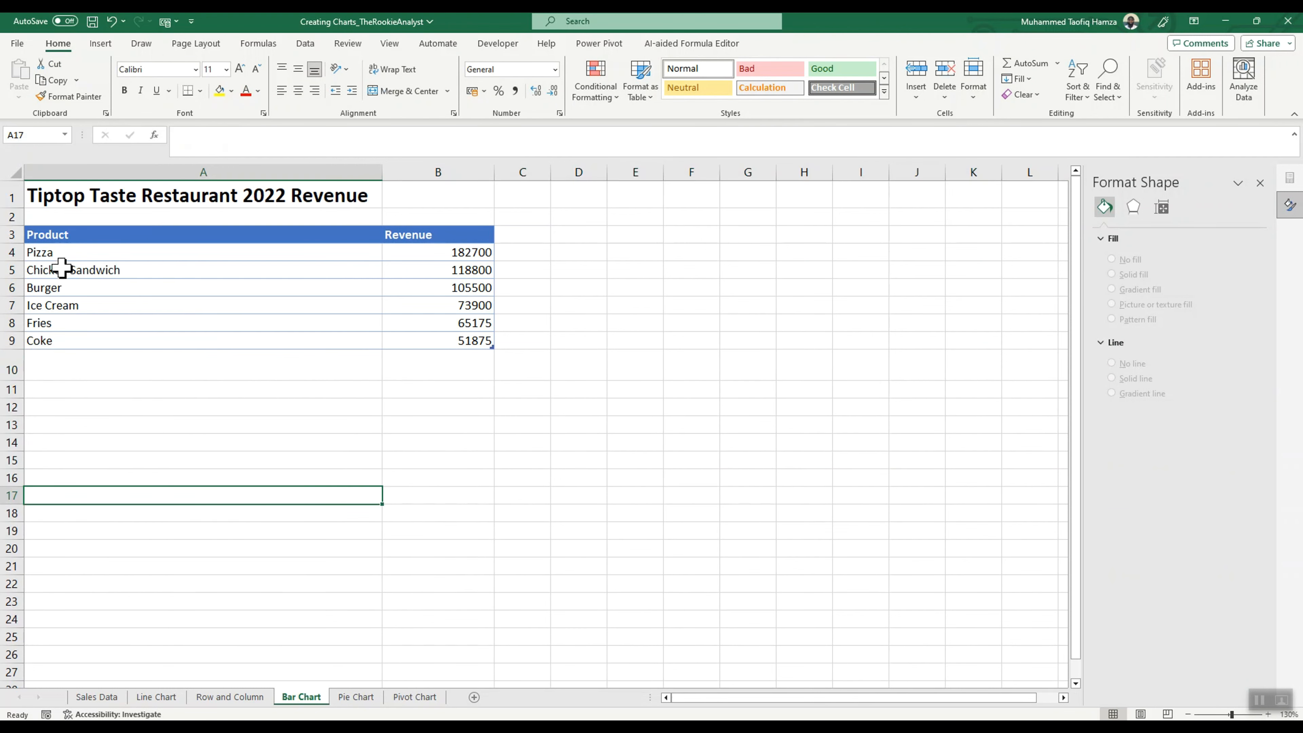
Step: Try a default chart of the product revenue data in A4:B9, and delete it
left_click_drag(61, 252, 450, 346)
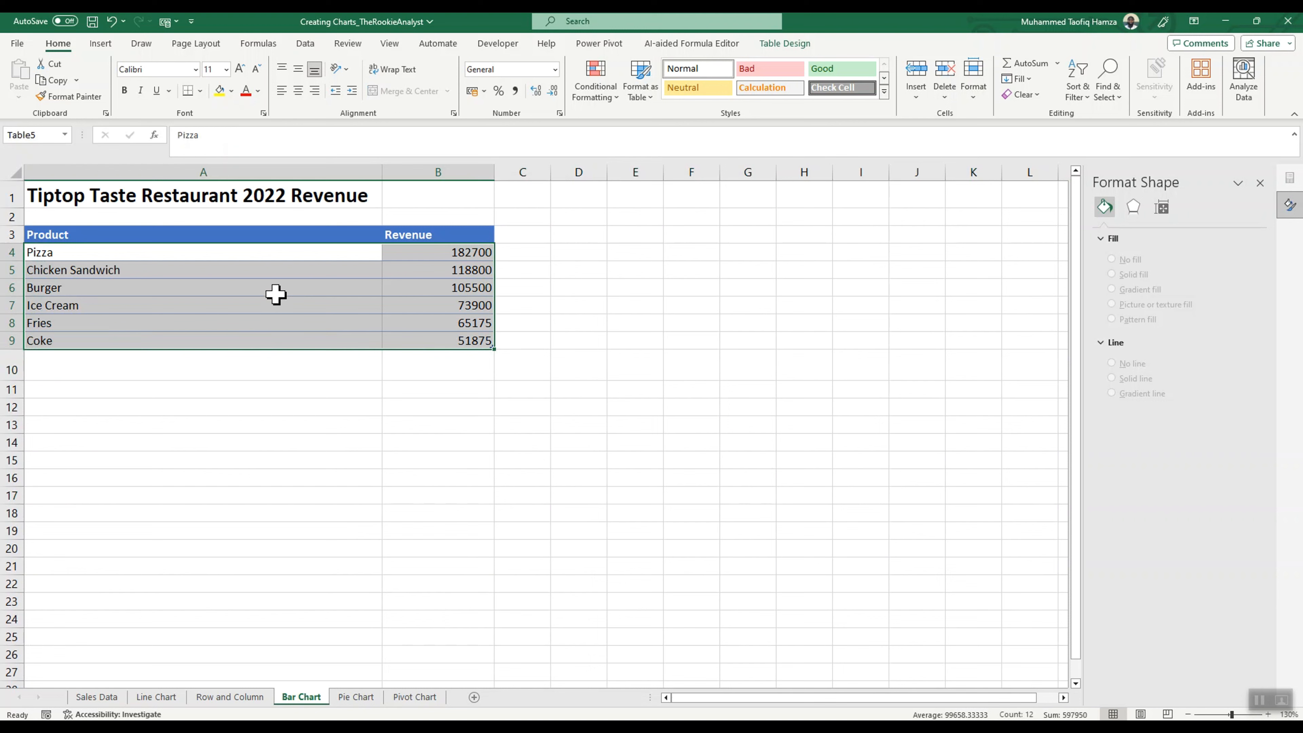
key("alt+F1")
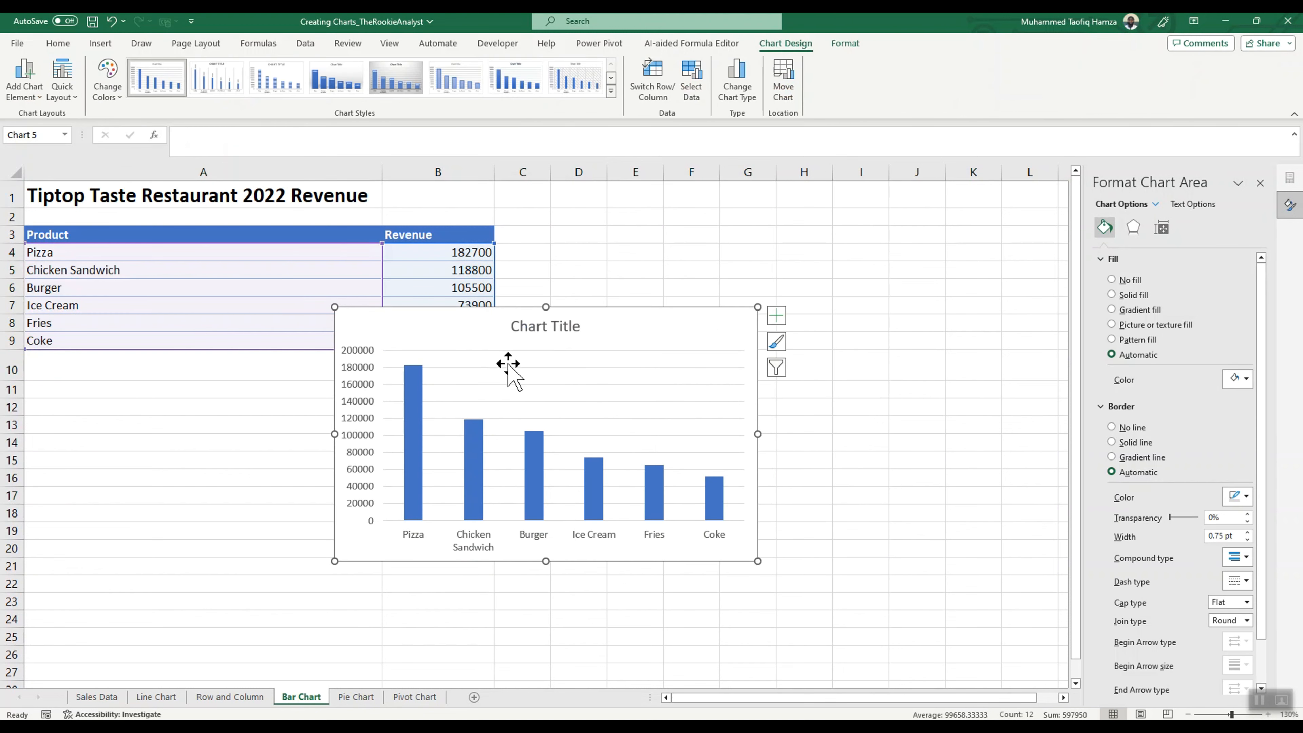
key("Delete")
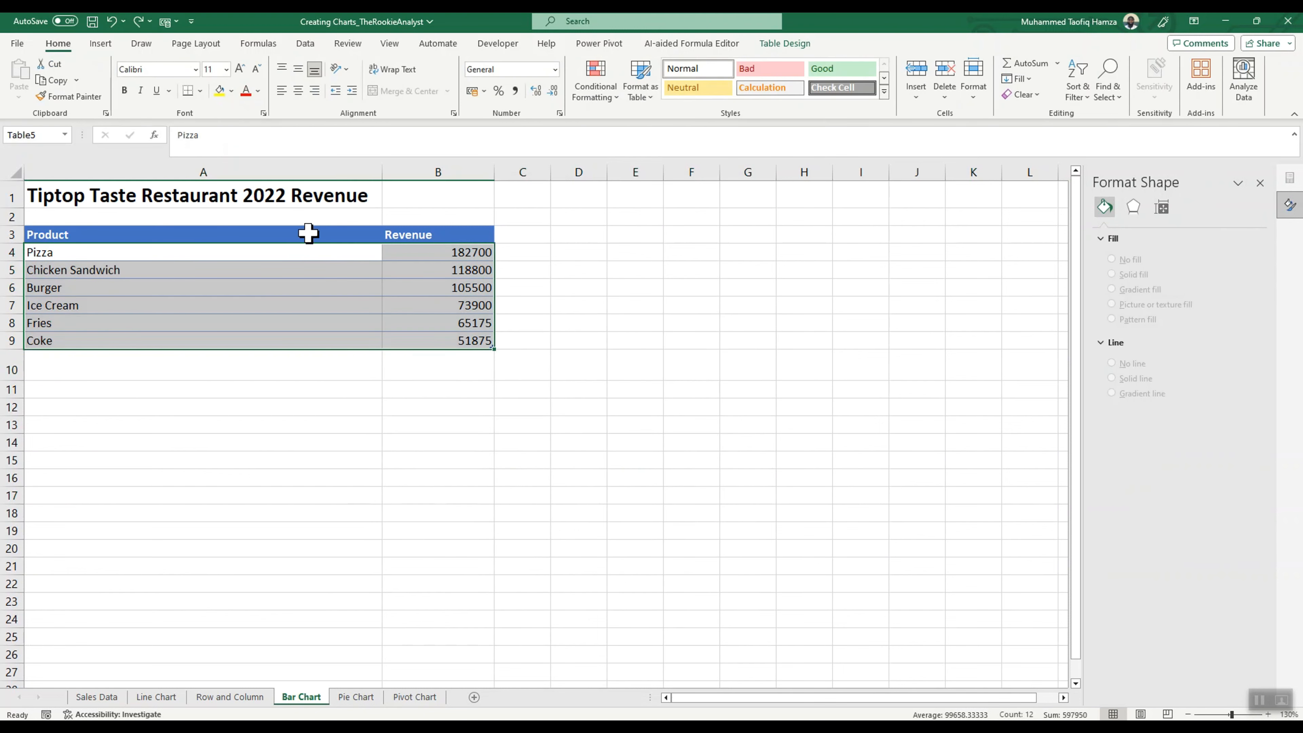
Step: Compare the bar and column chart types for the data in A4:B9, and insert a Clustered Column chart
left_click(100, 43)
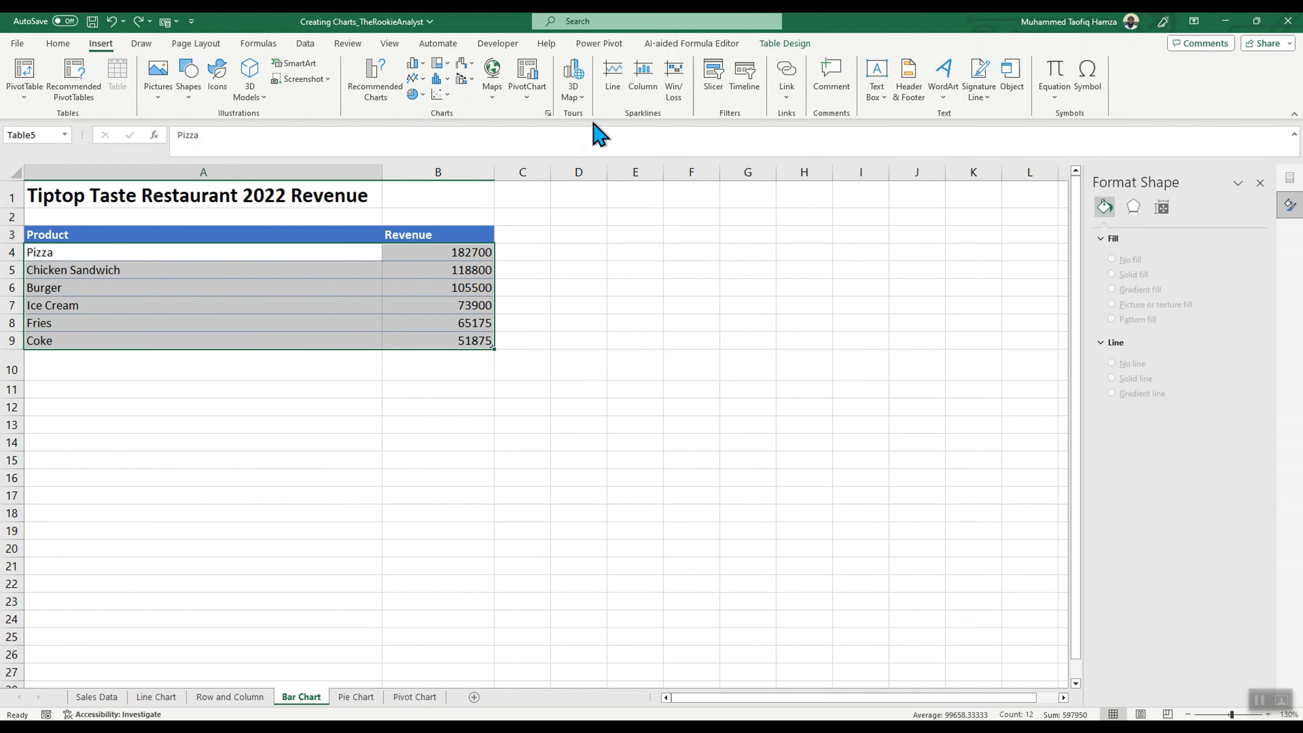
left_click(548, 113)
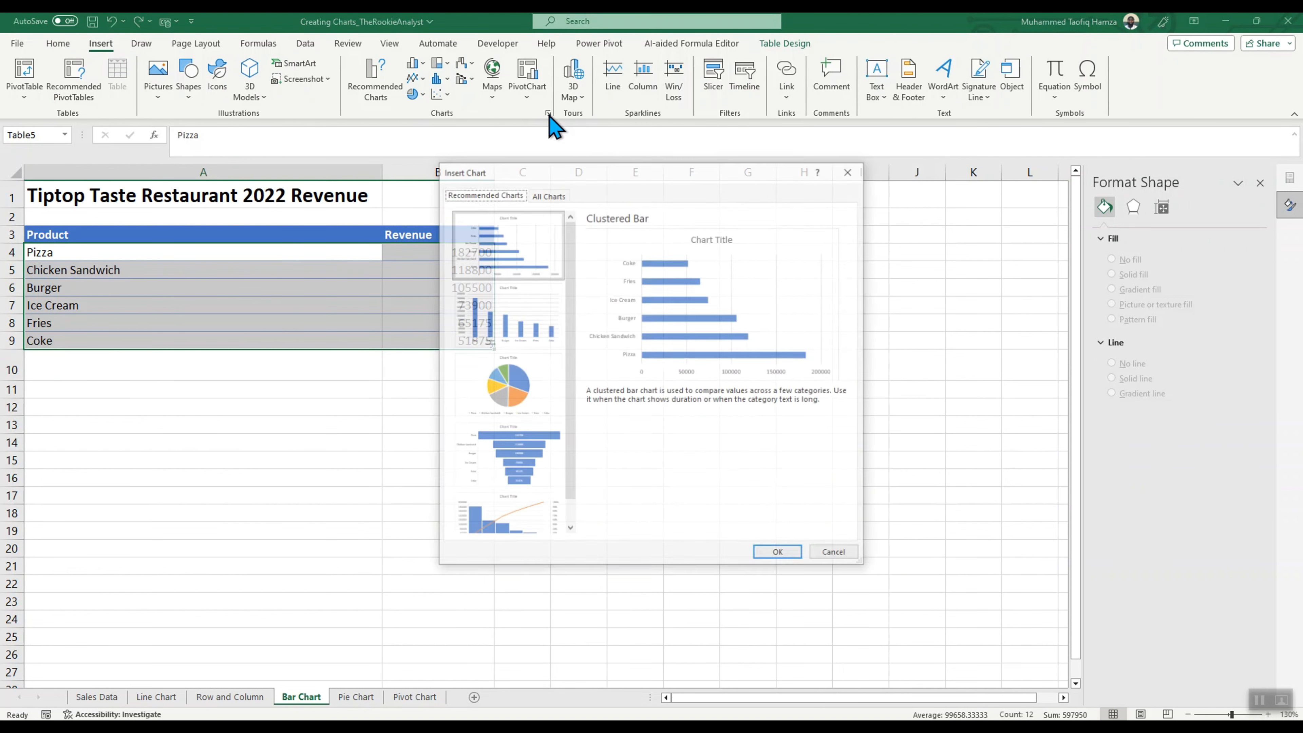
left_click(510, 254)
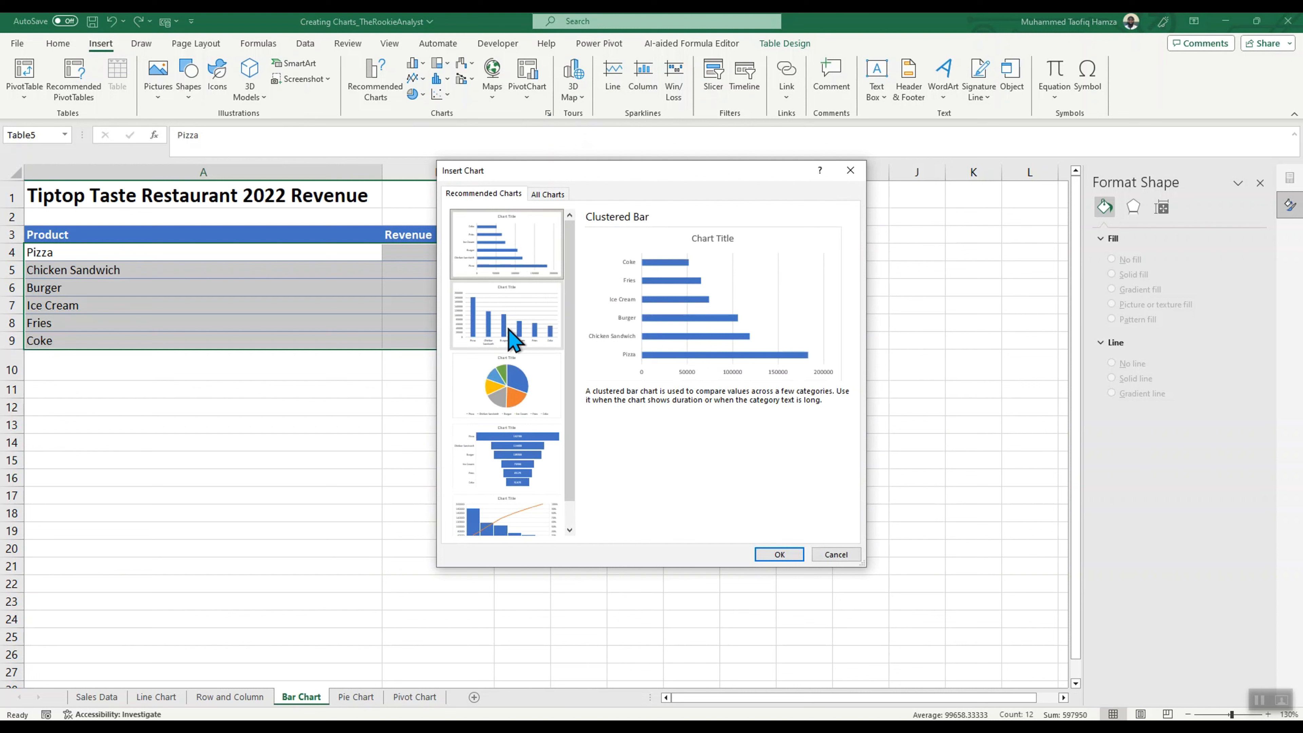
left_click(547, 194)
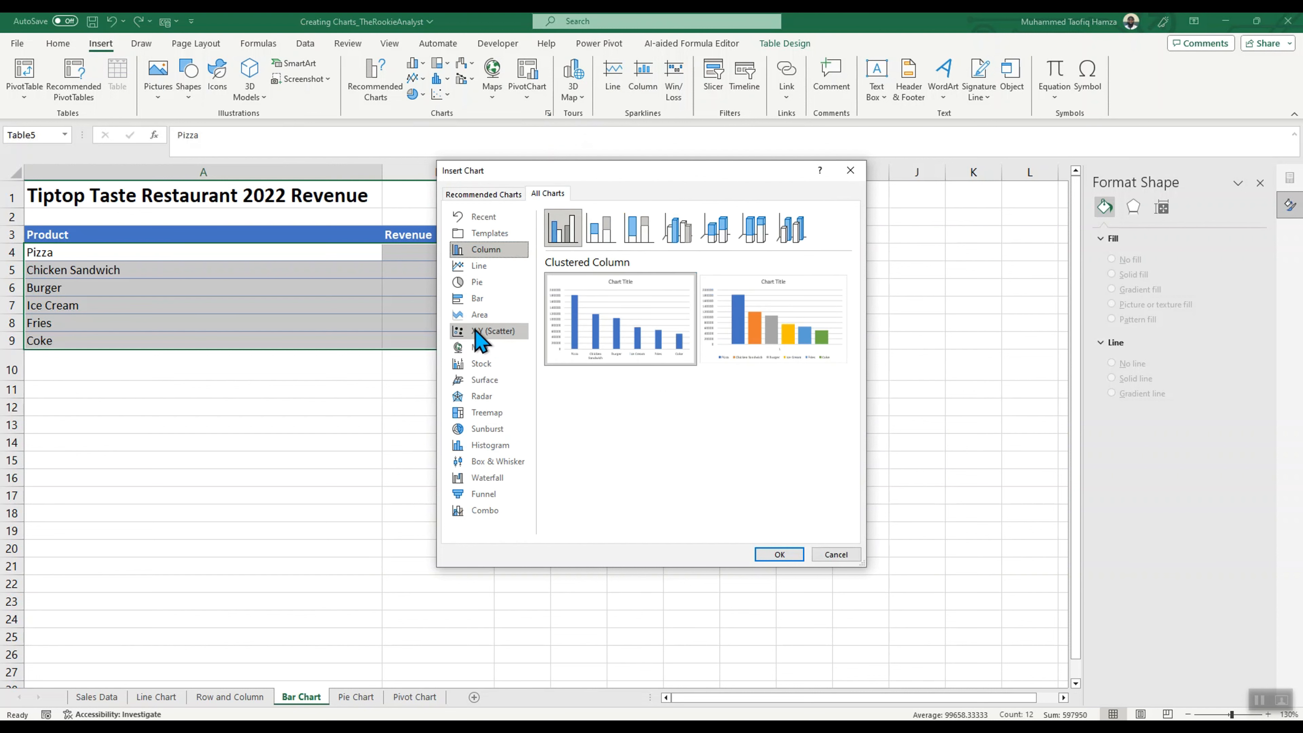
left_click(476, 298)
mouse_move(610, 326)
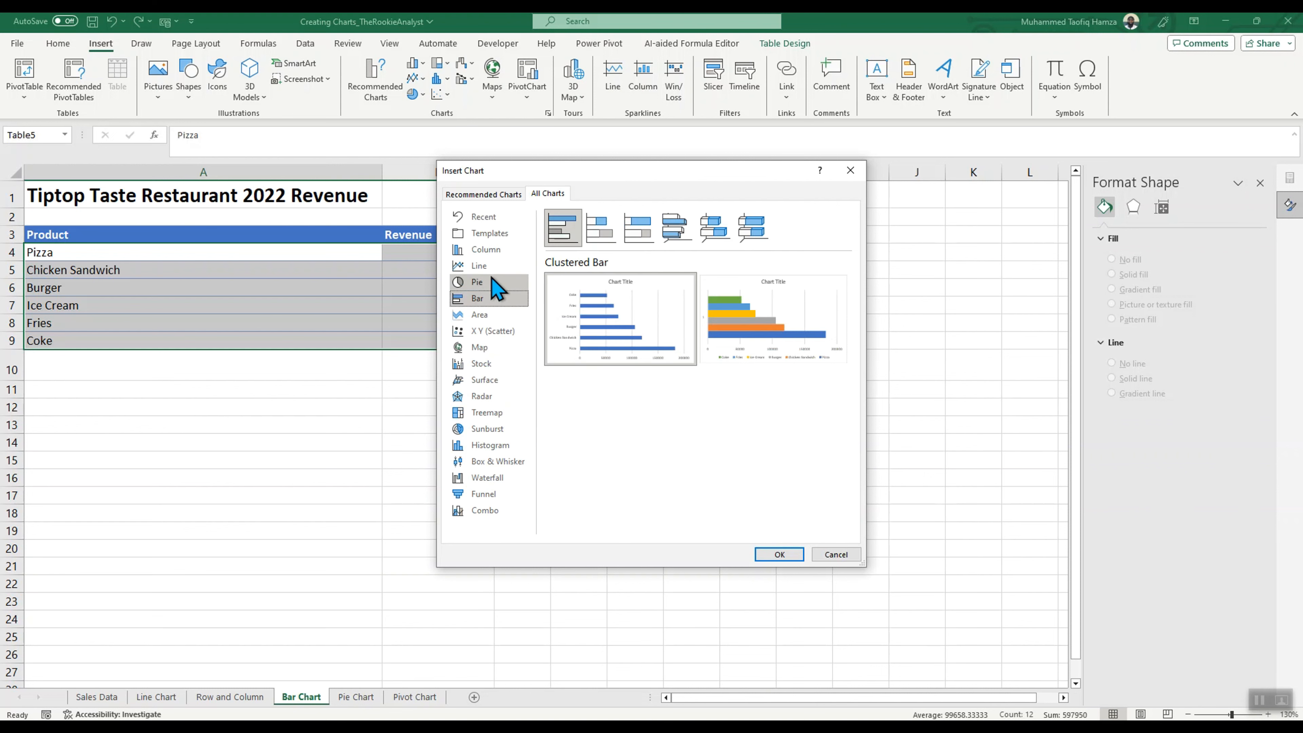
left_click(482, 250)
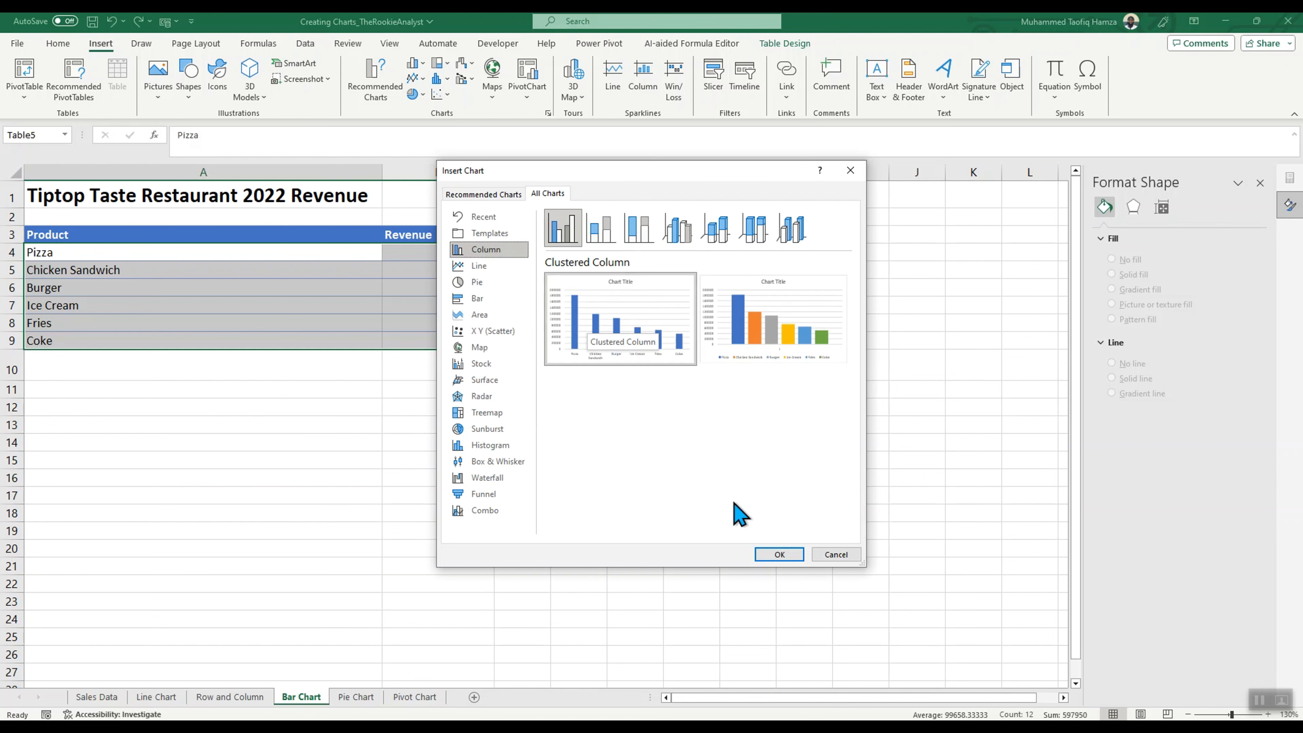
left_click(779, 554)
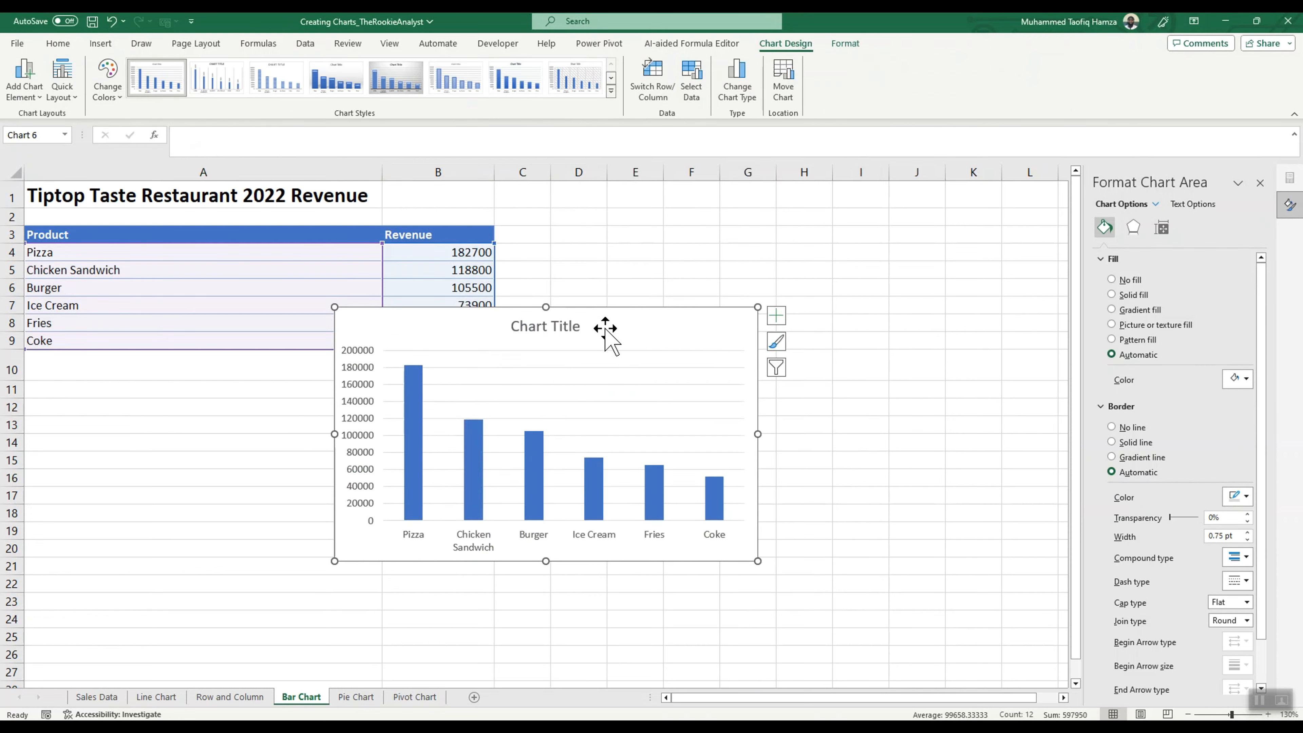
Step: Enlarge the revenue chart slightly, place it beside the table over columns C to J, and close the Format Chart Area pane
left_click_drag(604, 329, 707, 366)
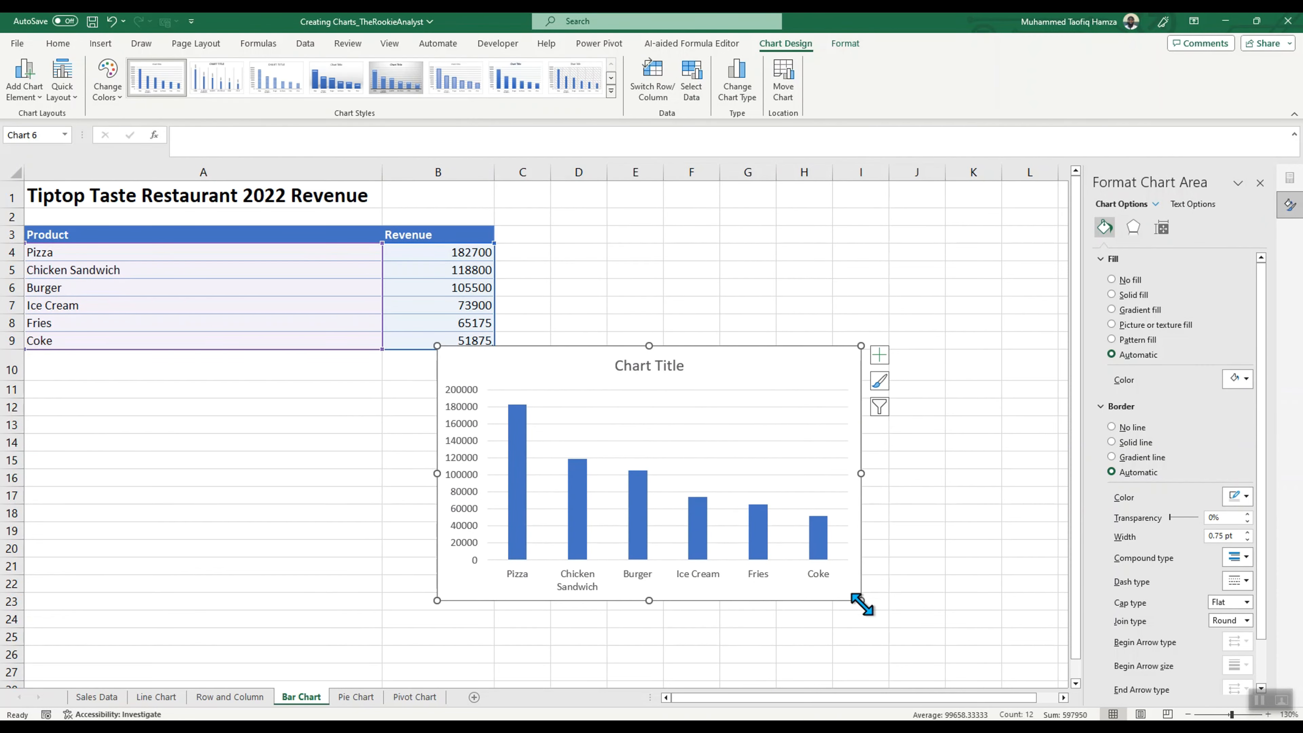
left_click_drag(860, 601, 902, 623)
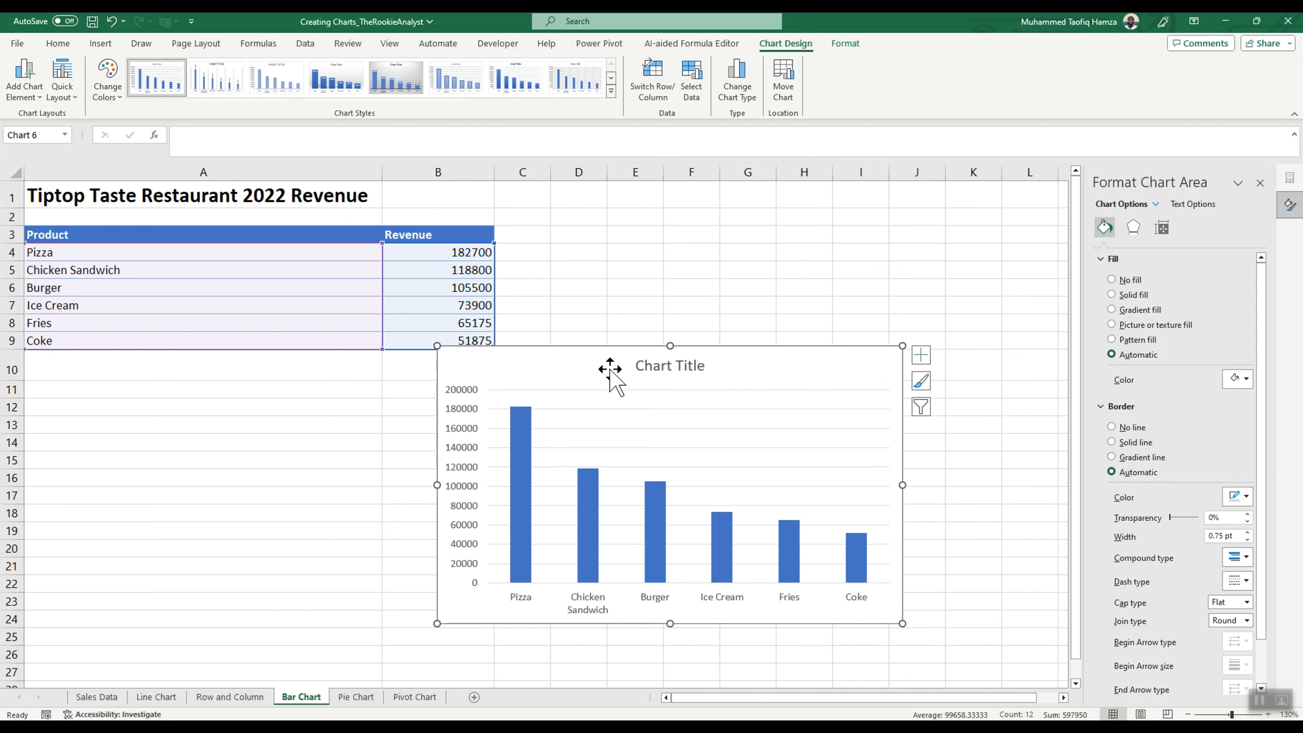
left_click_drag(604, 367, 693, 226)
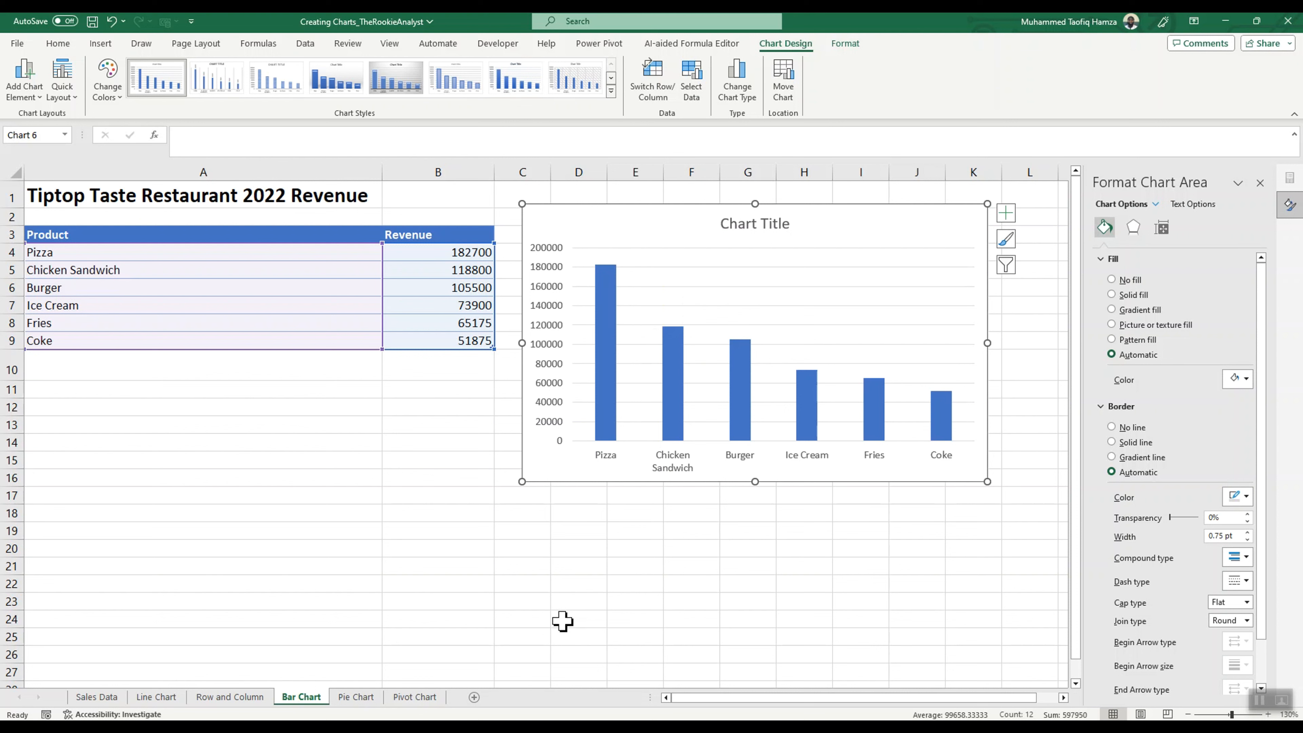
left_click(1260, 183)
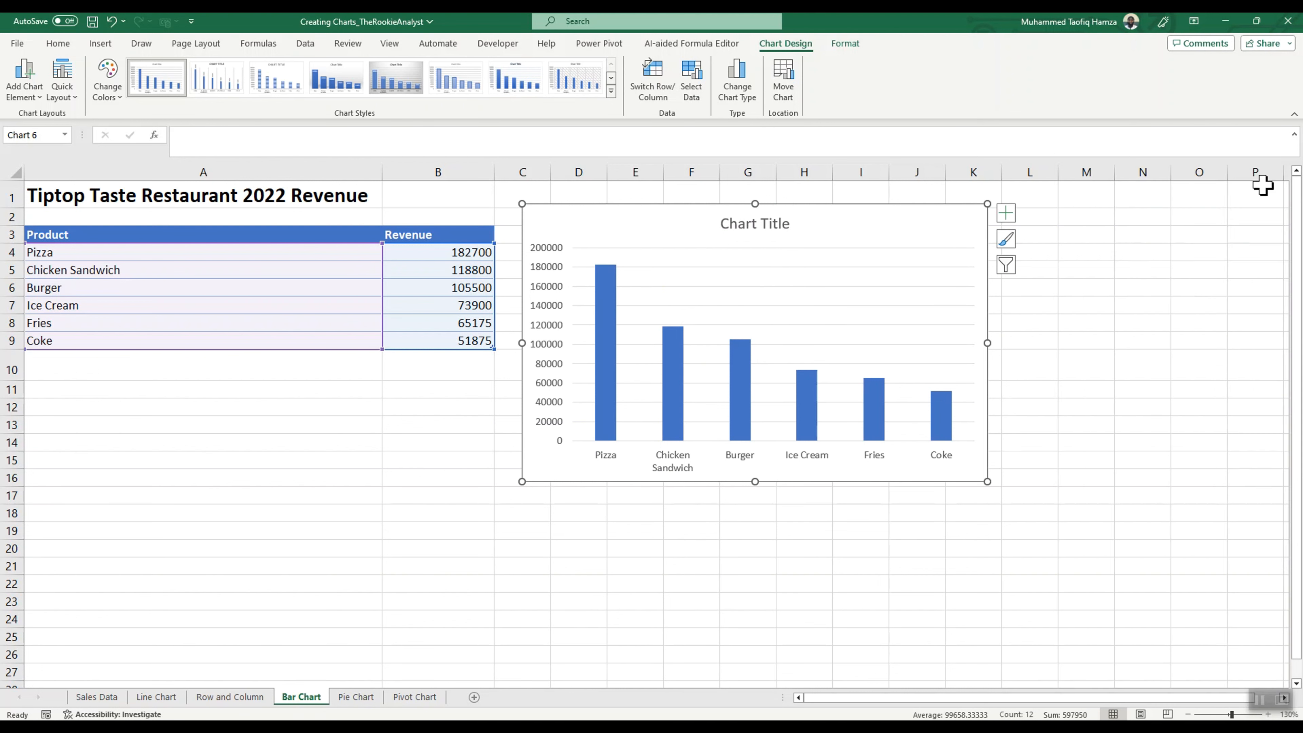
Step: On the Pie Chart sheet, delete the Grand Total row from the customer sales table
left_click(359, 698)
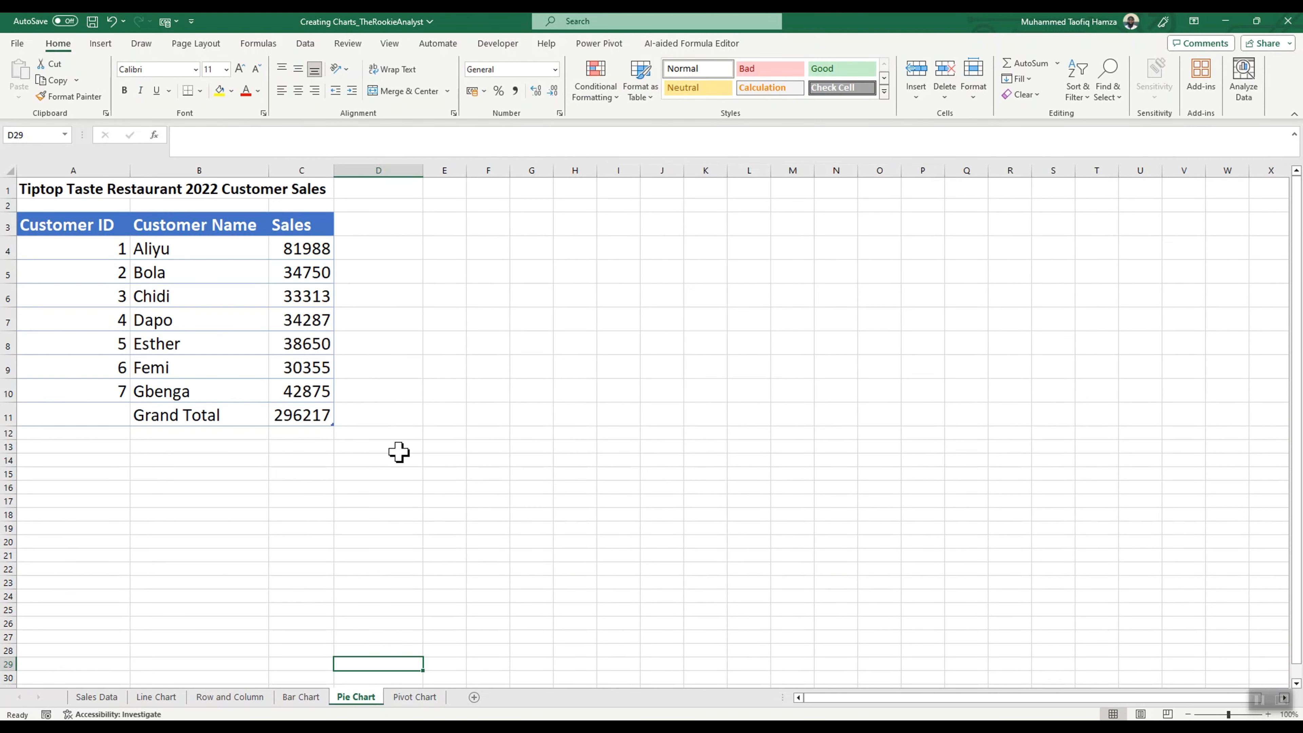
left_click(7, 416)
right_click(8, 417)
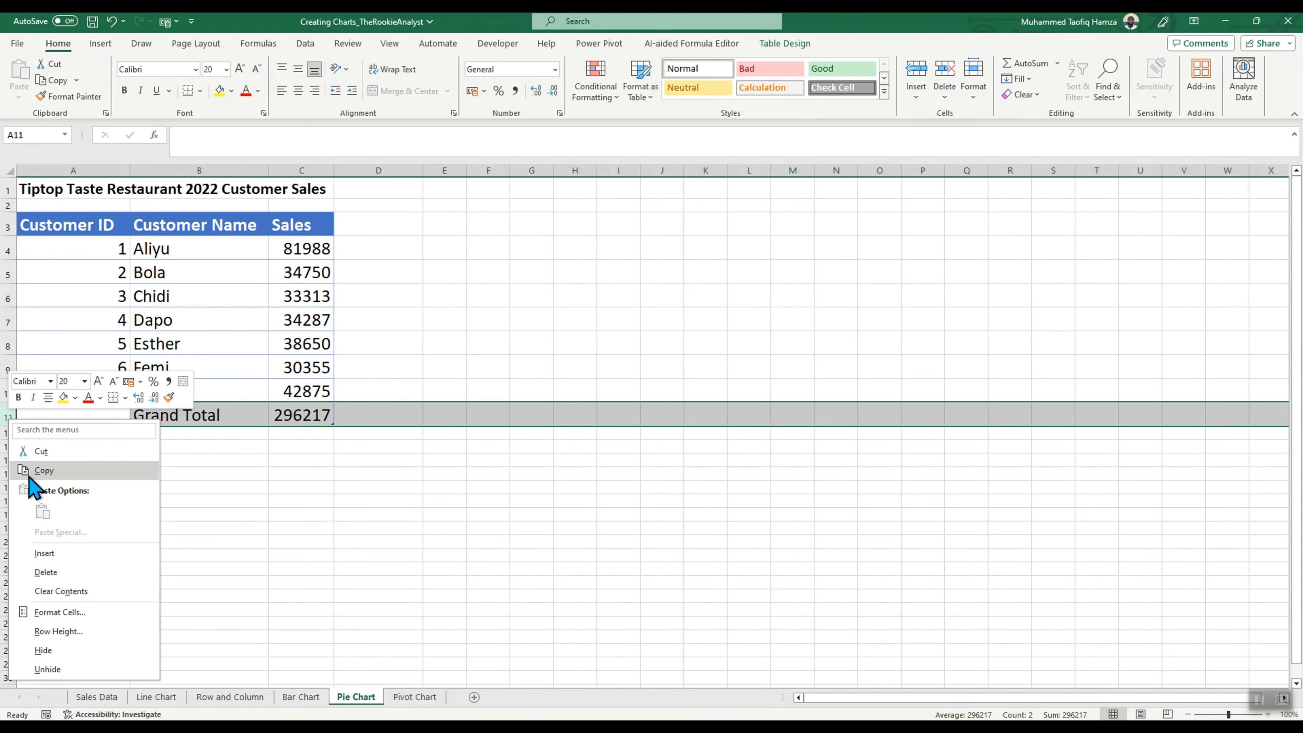
left_click(49, 574)
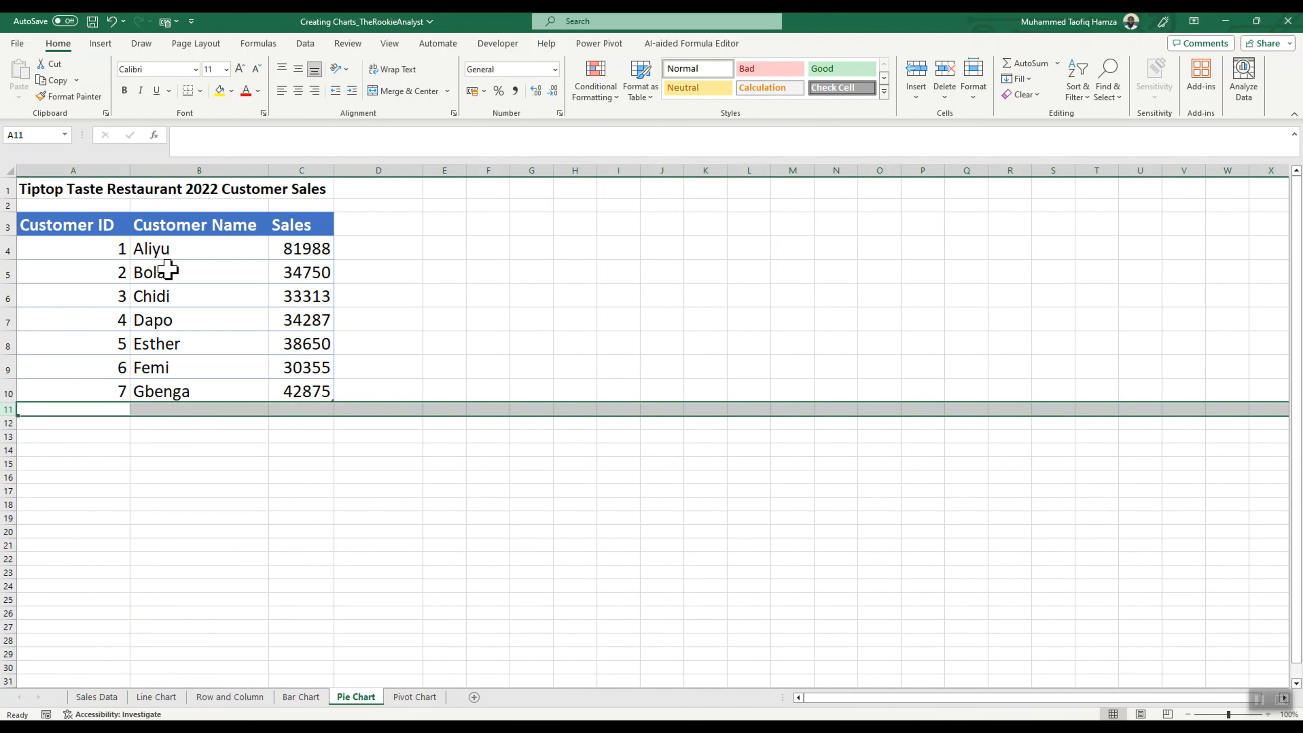
Step: Select the customer names and their sales in B4:C10
left_click(164, 250)
left_click(201, 315)
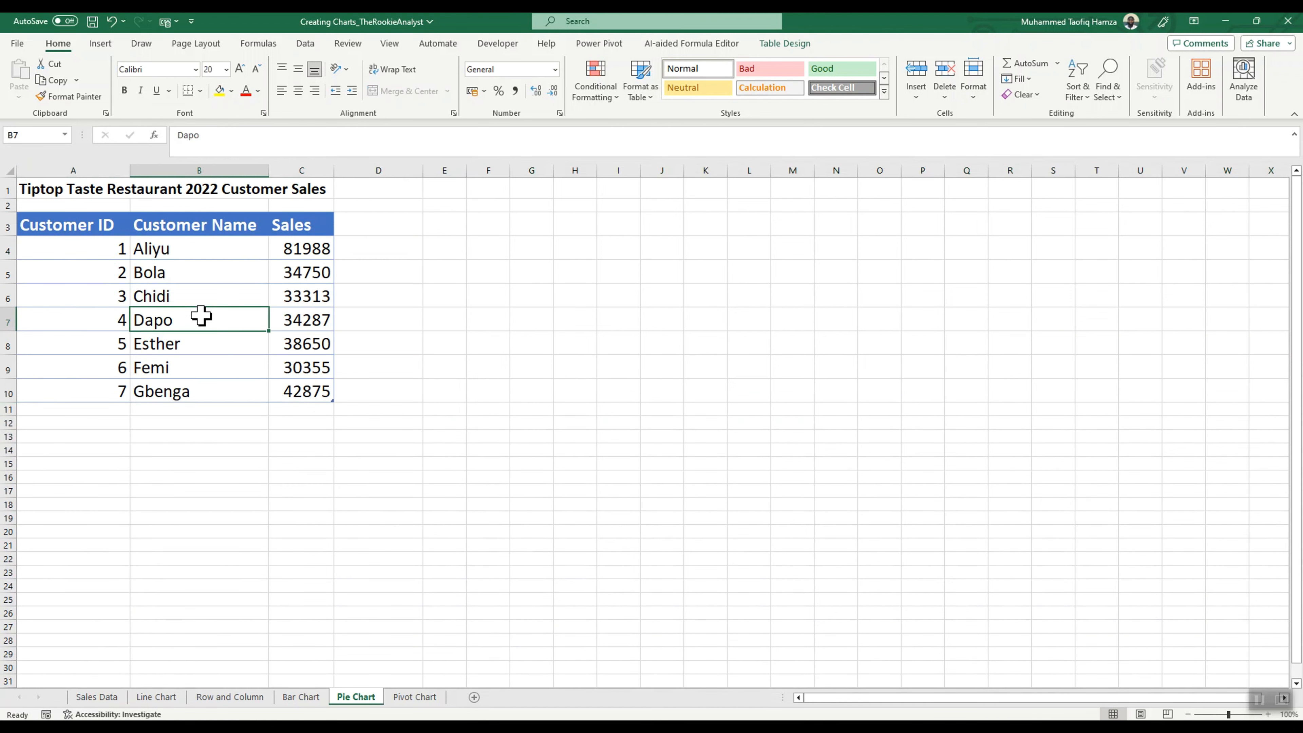
left_click(175, 251)
left_click_drag(177, 252, 298, 386)
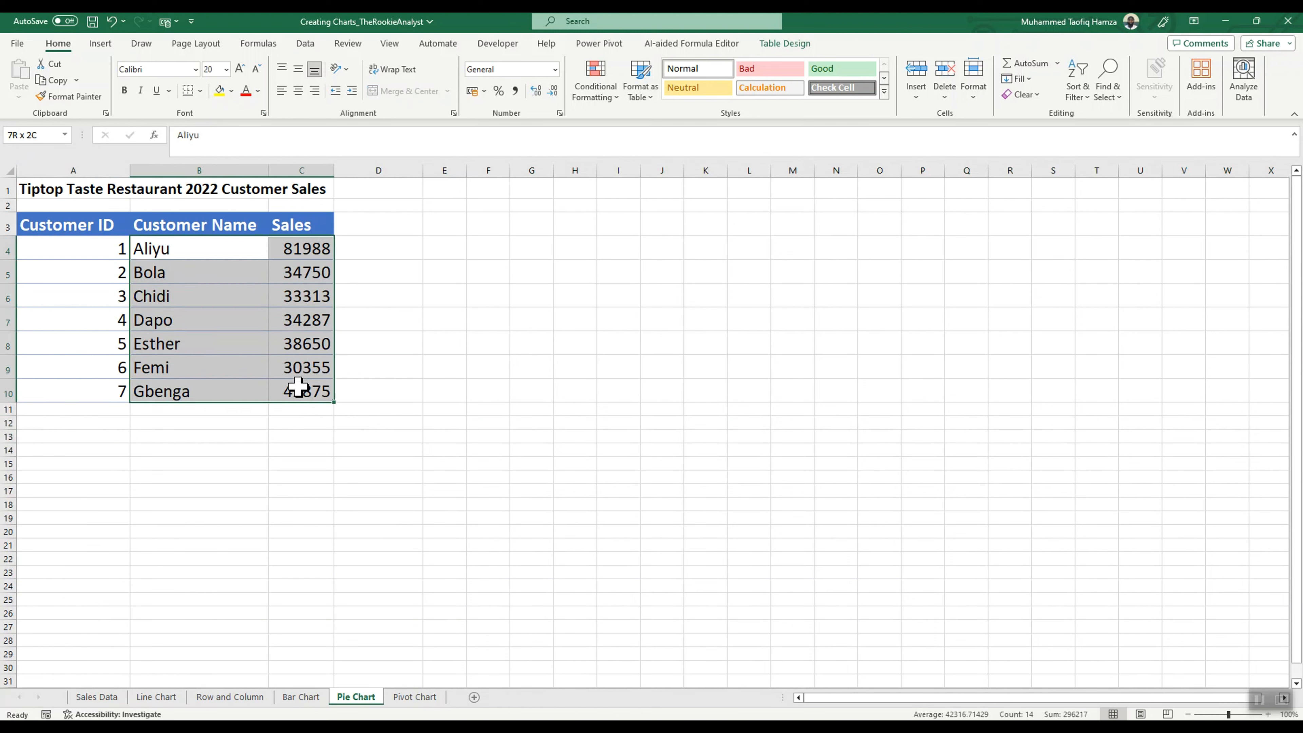
Step: Select the Customer ID values in A4:A10 together with the Sales values in C4:C10, leaving out the name column
left_click(122, 248)
left_click_drag(122, 248, 124, 388)
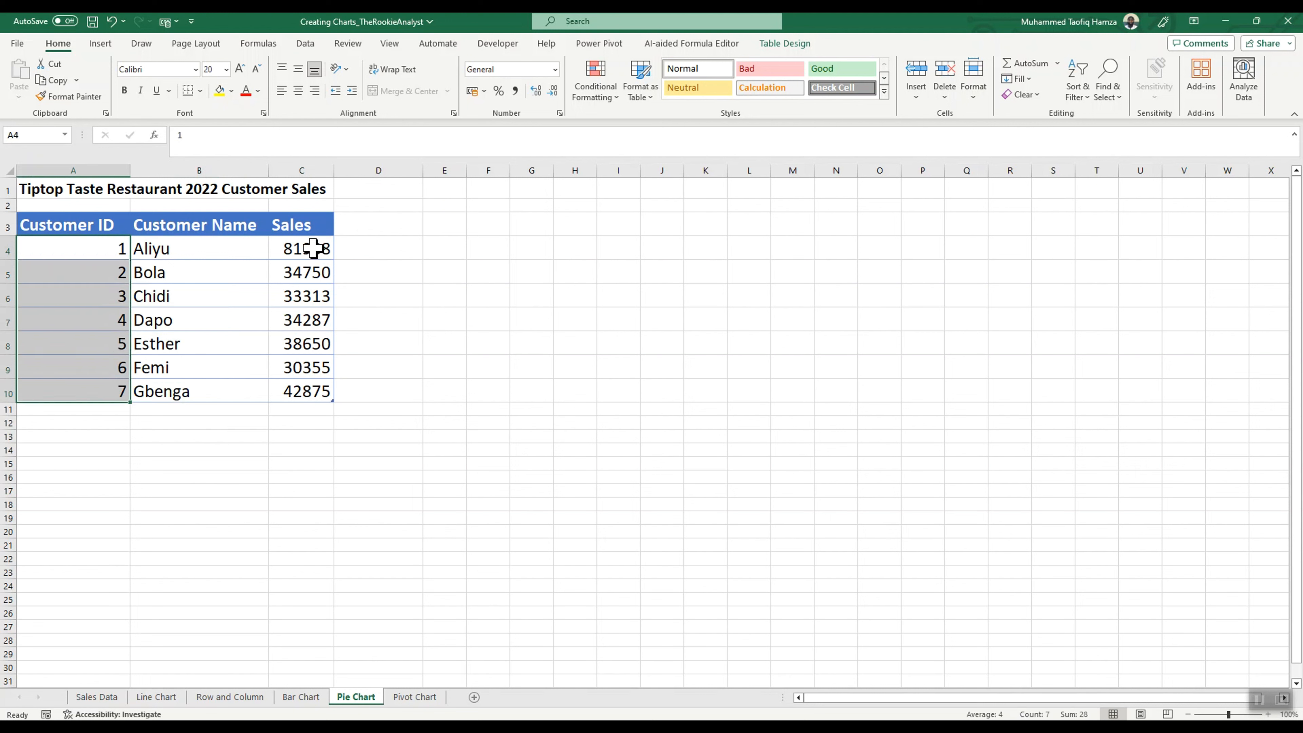
left_click_drag(314, 248, 315, 392)
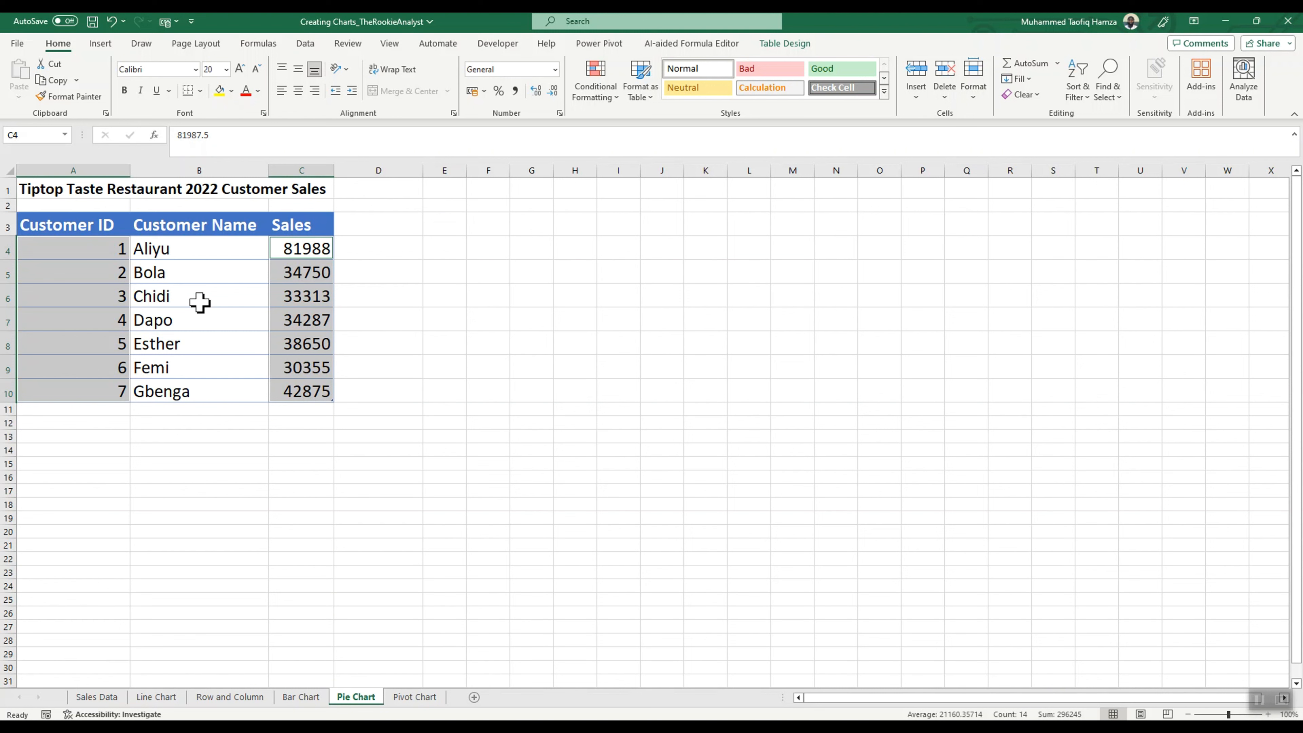
Step: Insert a 2-D pie chart from the selected Customer ID and Sales values, choosing the first layout offered
left_click(101, 45)
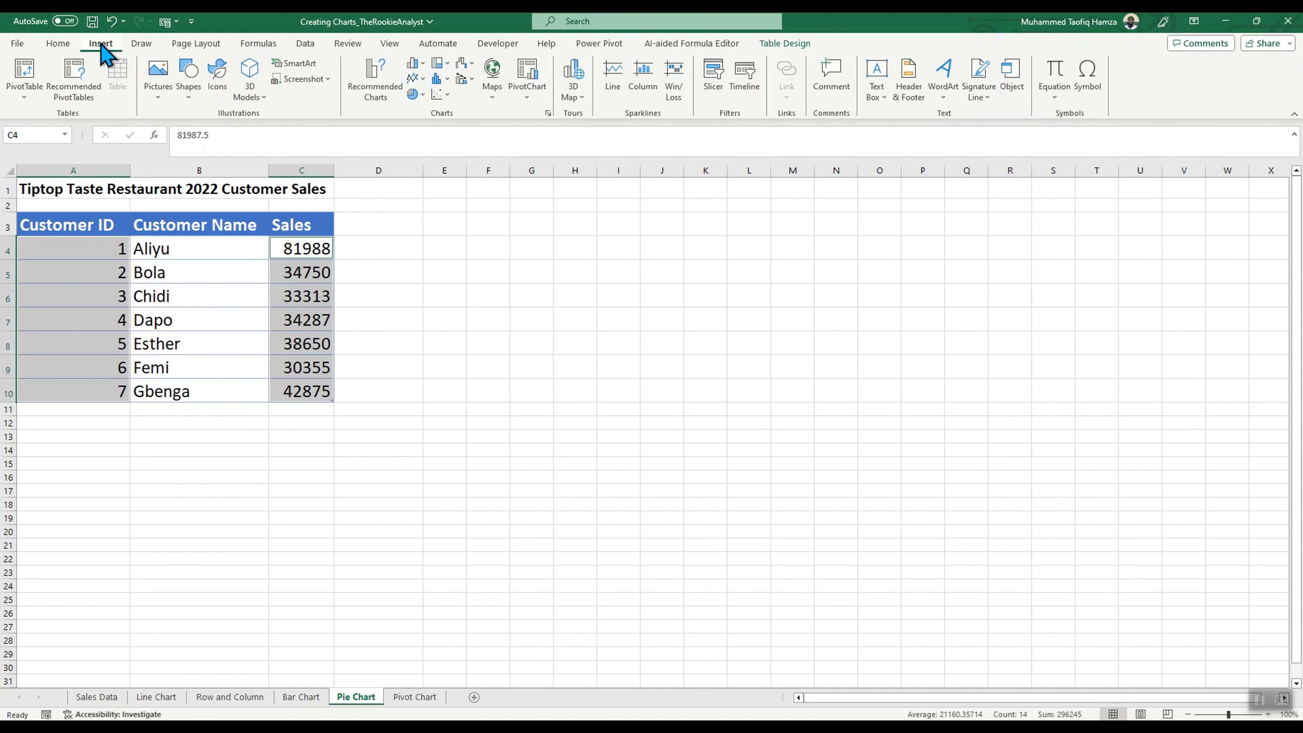
left_click(422, 95)
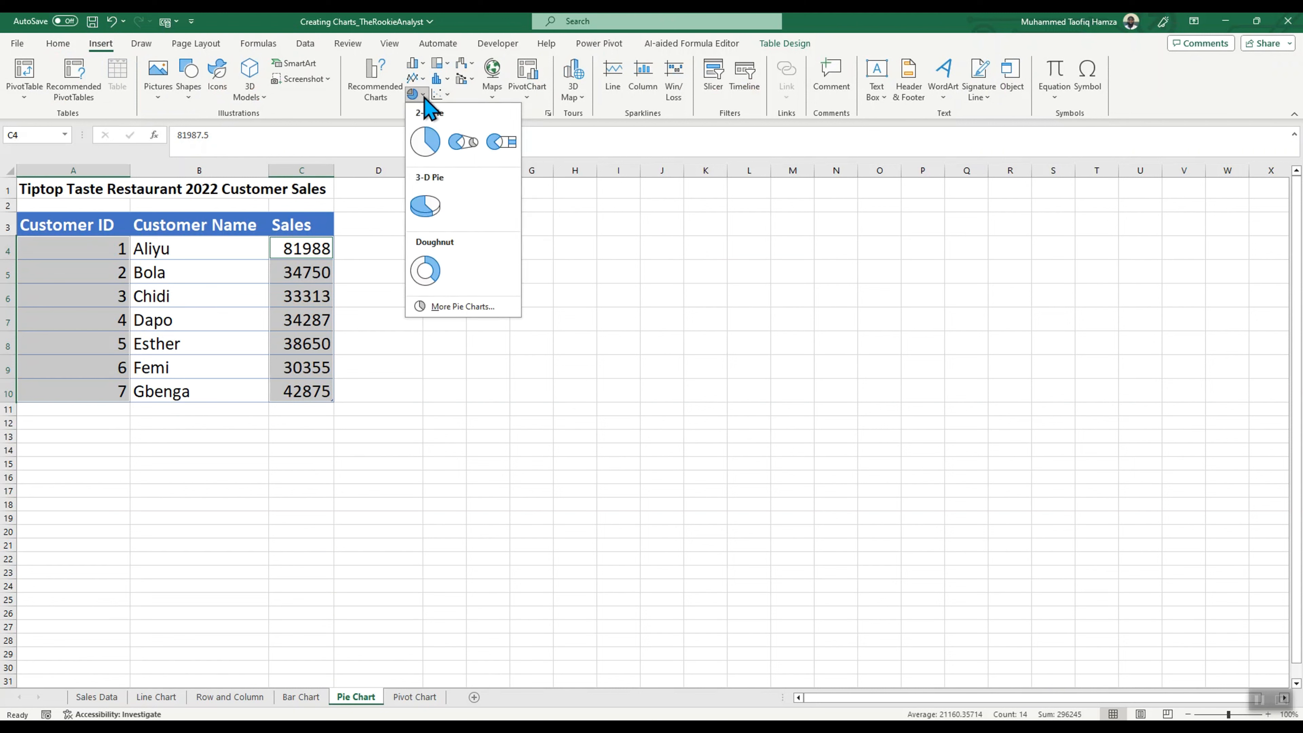
left_click(375, 82)
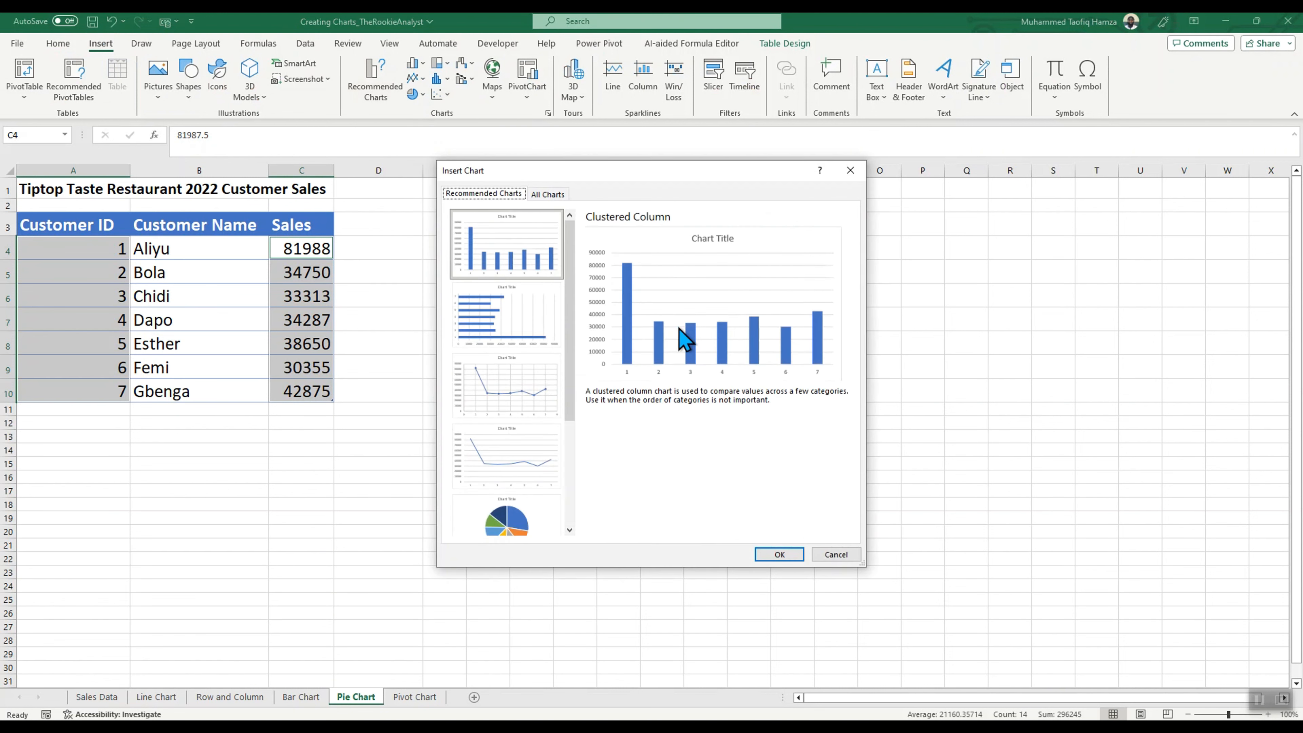
left_click(547, 194)
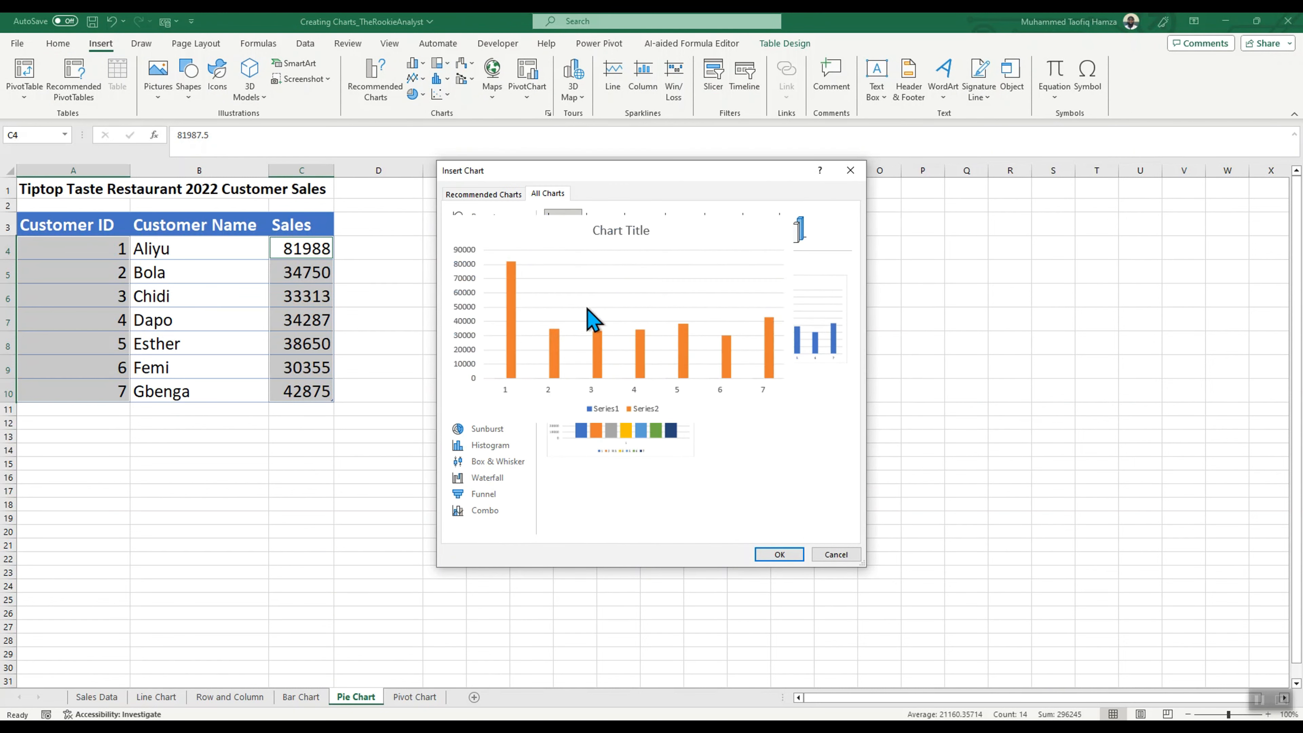
left_click(478, 283)
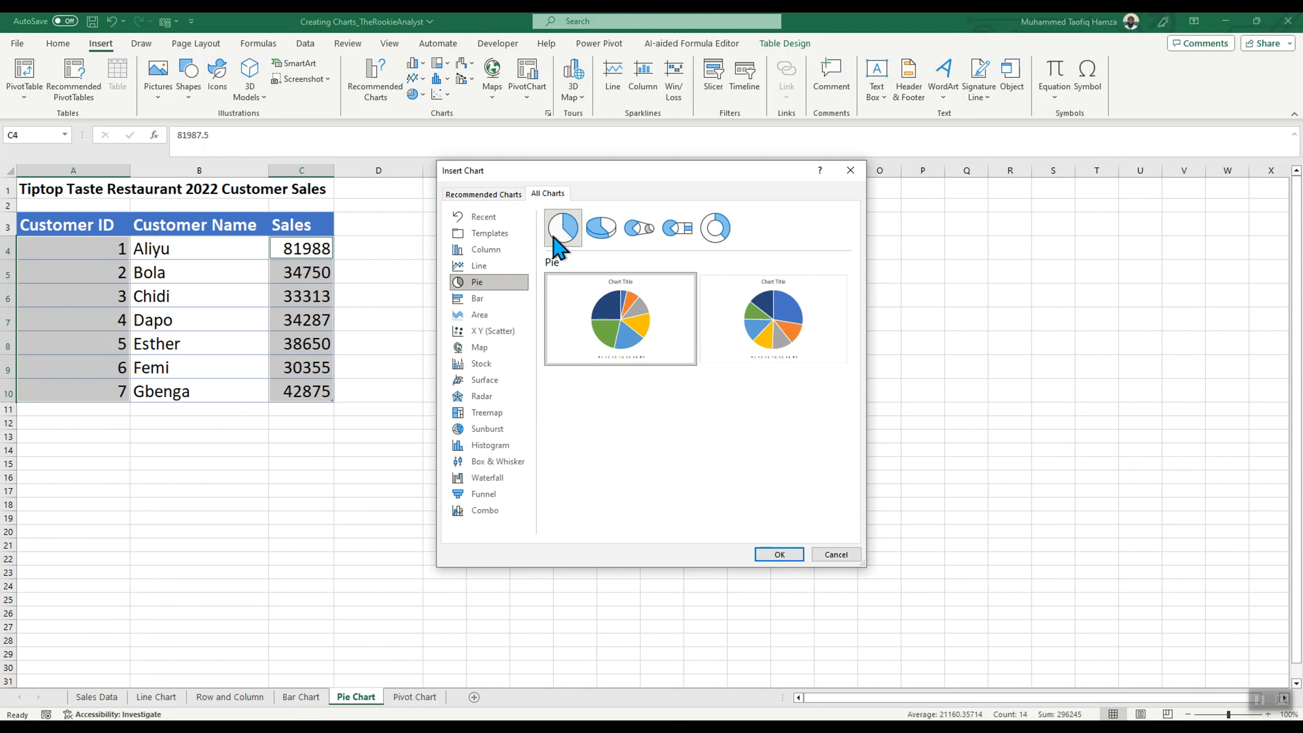
left_click(778, 554)
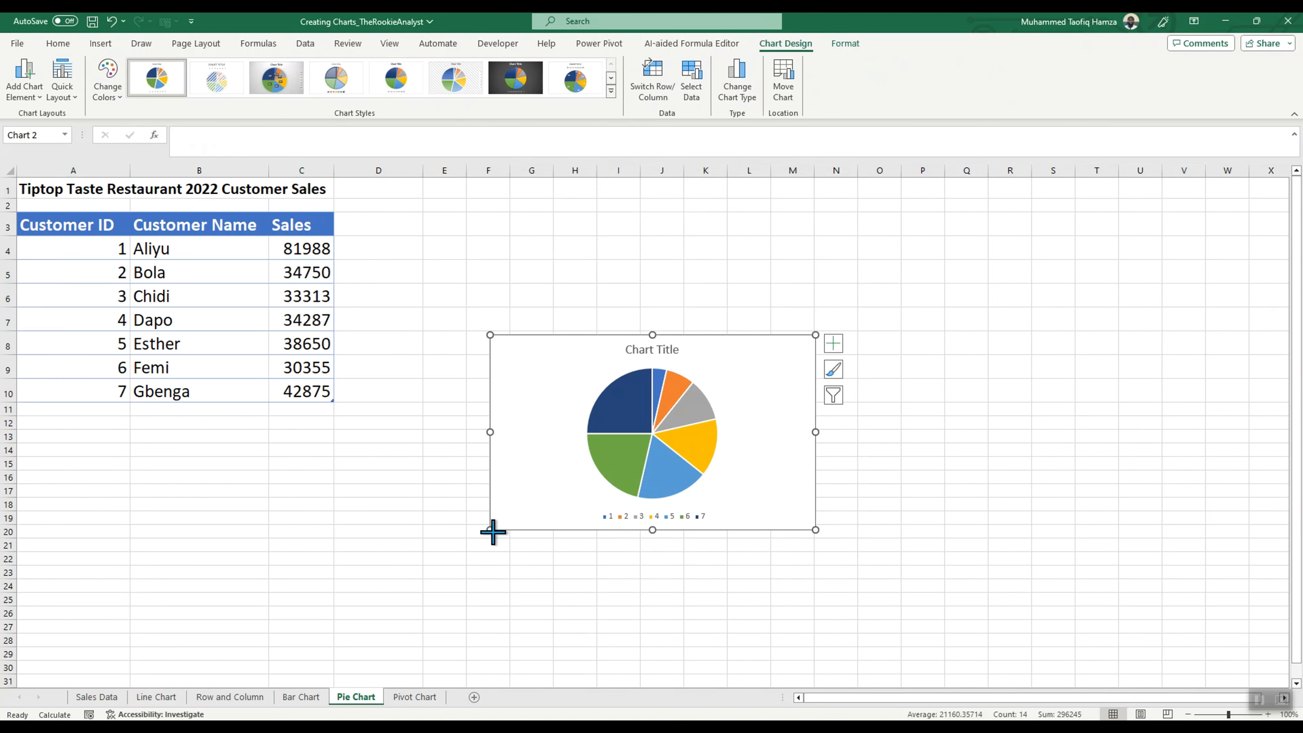
Step: Enlarge the pie chart beside the table to span columns E to N, down to row 21, and remove its legend
left_click_drag(491, 530, 422, 552)
left_click_drag(687, 373, 691, 319)
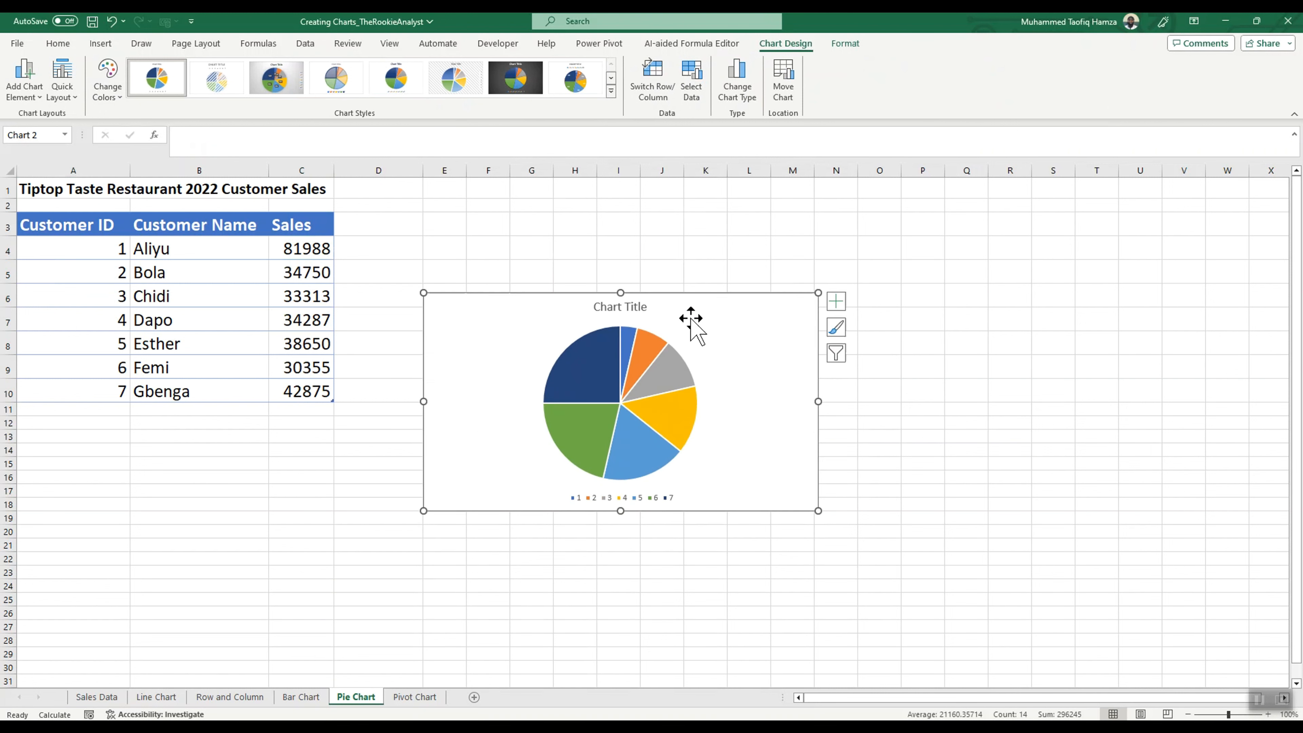
left_click(836, 301)
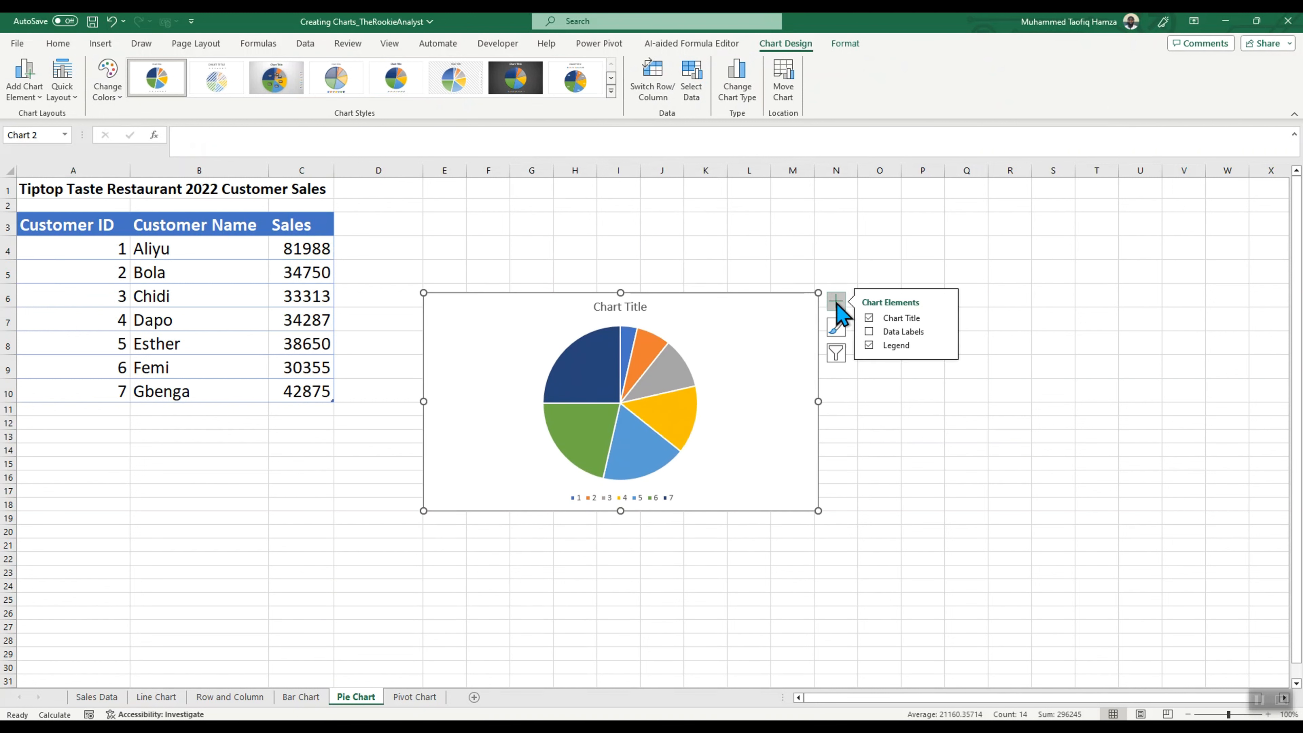
left_click(868, 345)
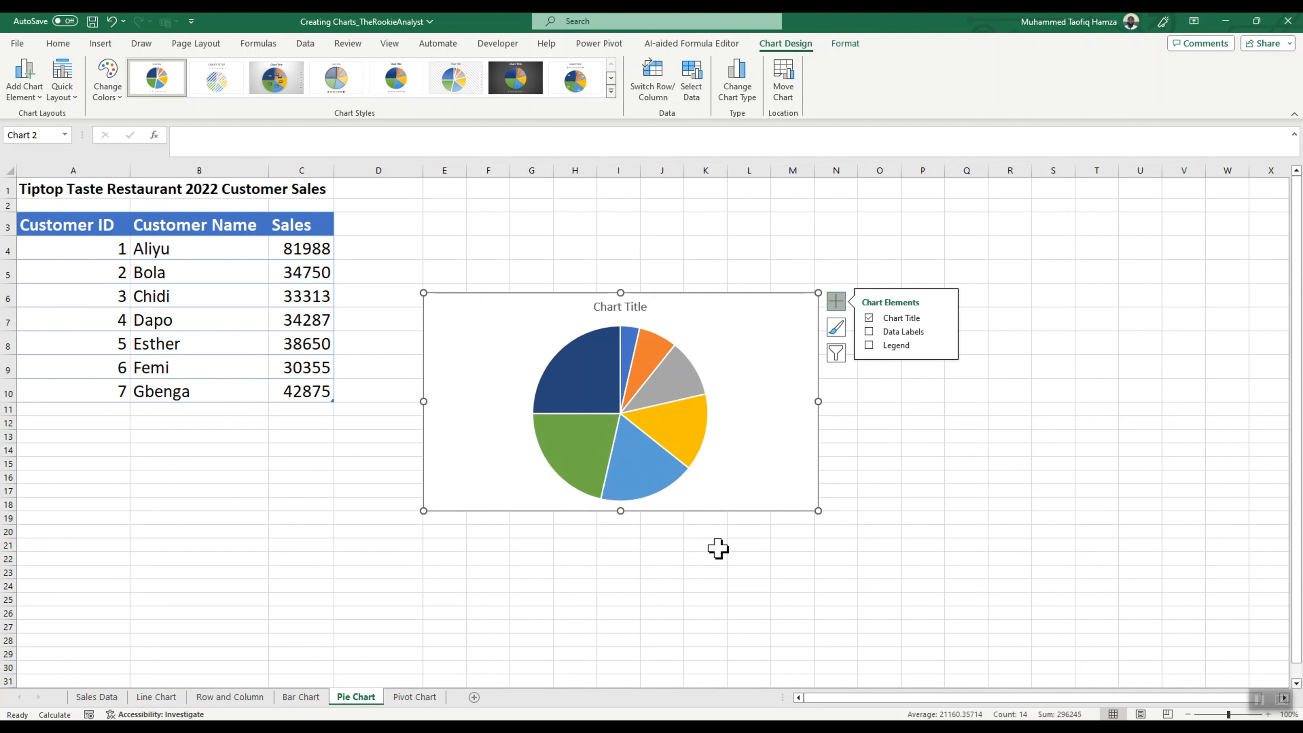
left_click_drag(818, 511, 846, 547)
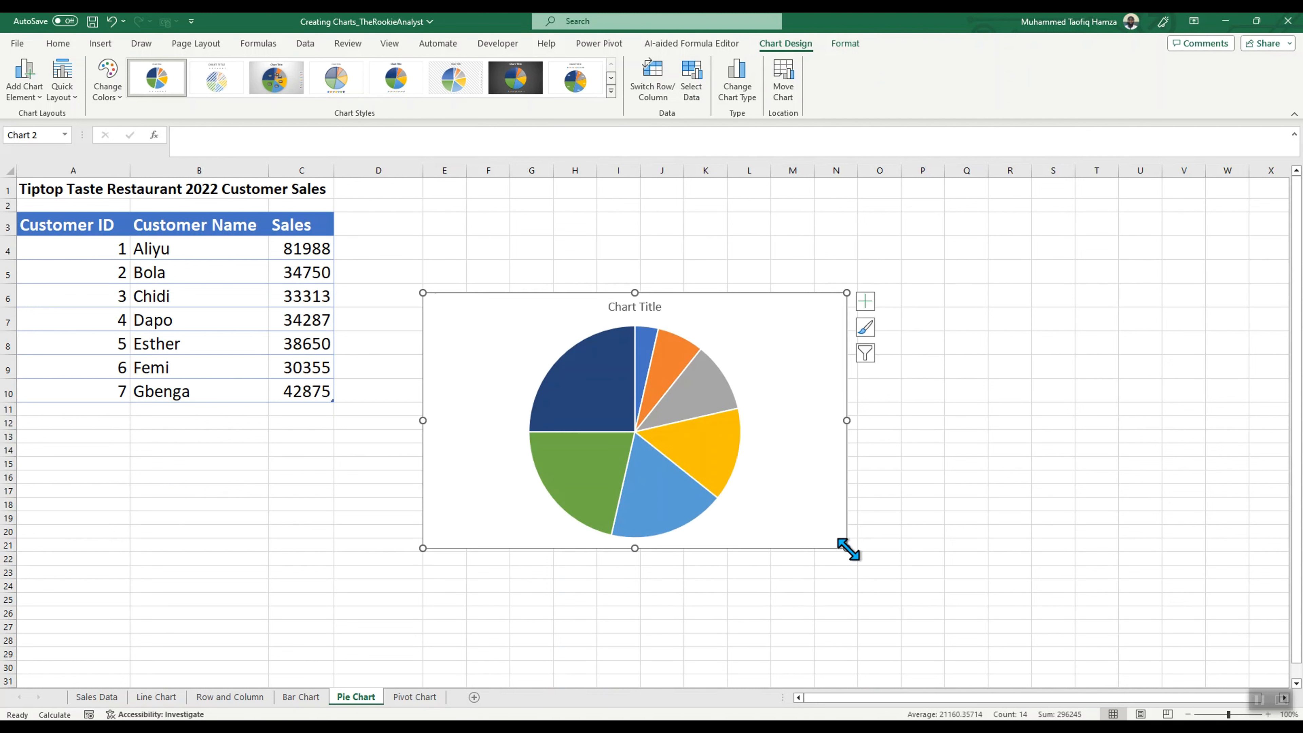
Step: Try adding data labels to the pie chart's slices
left_click(865, 300)
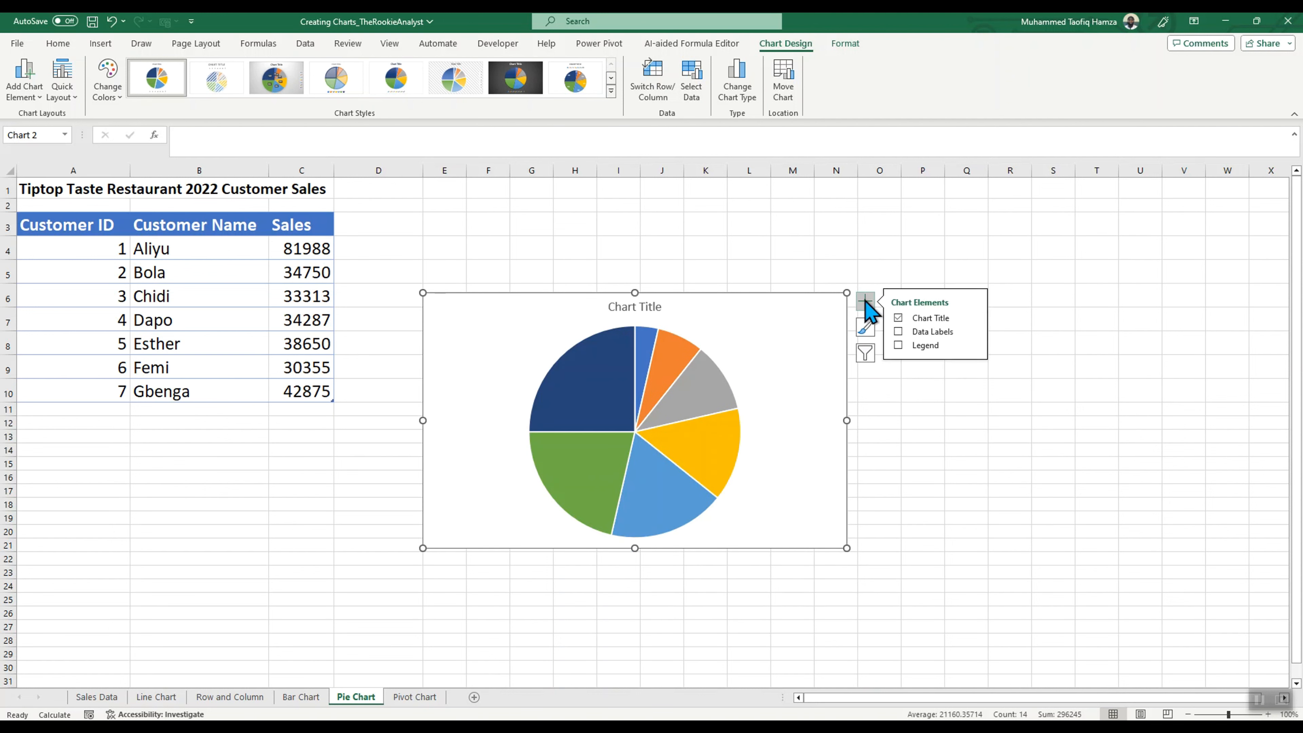
left_click(897, 332)
left_click(898, 332)
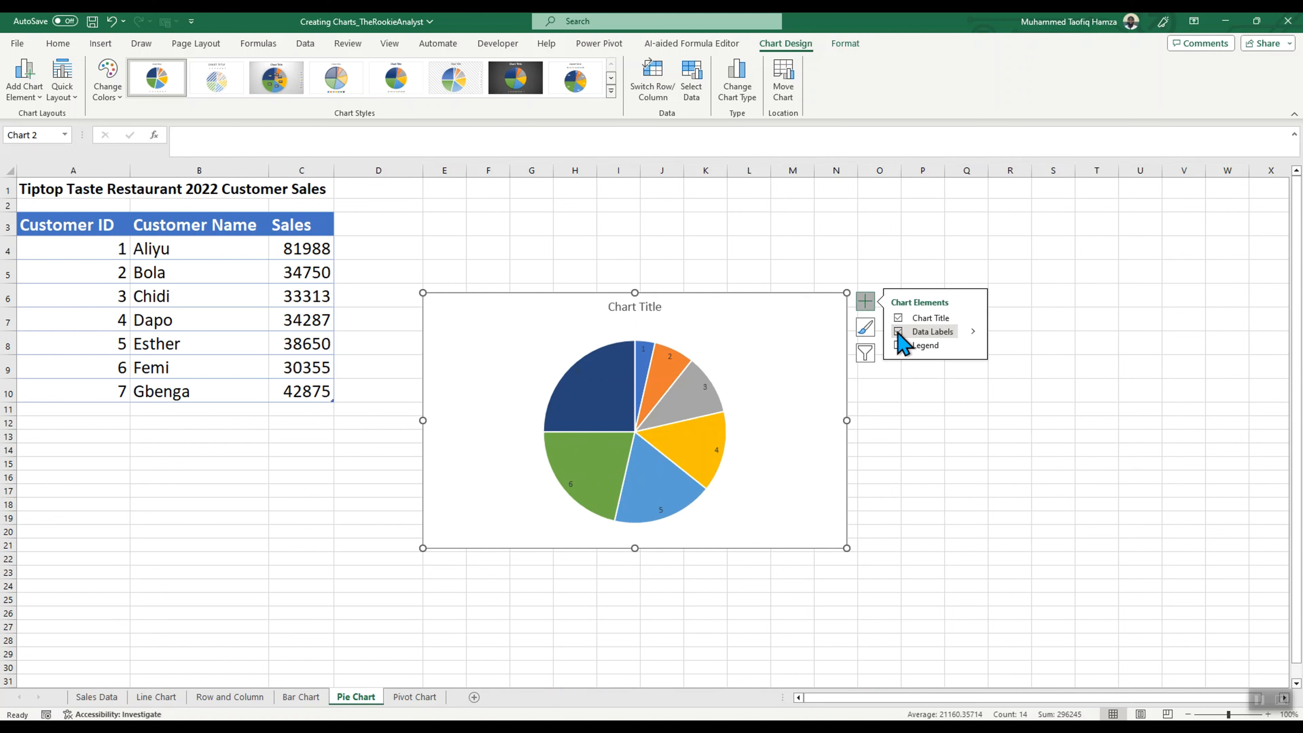
Step: Apply the grey gradient chart style with dark percentage labels and a side legend to the pie chart, and deselect the chart
left_click(864, 328)
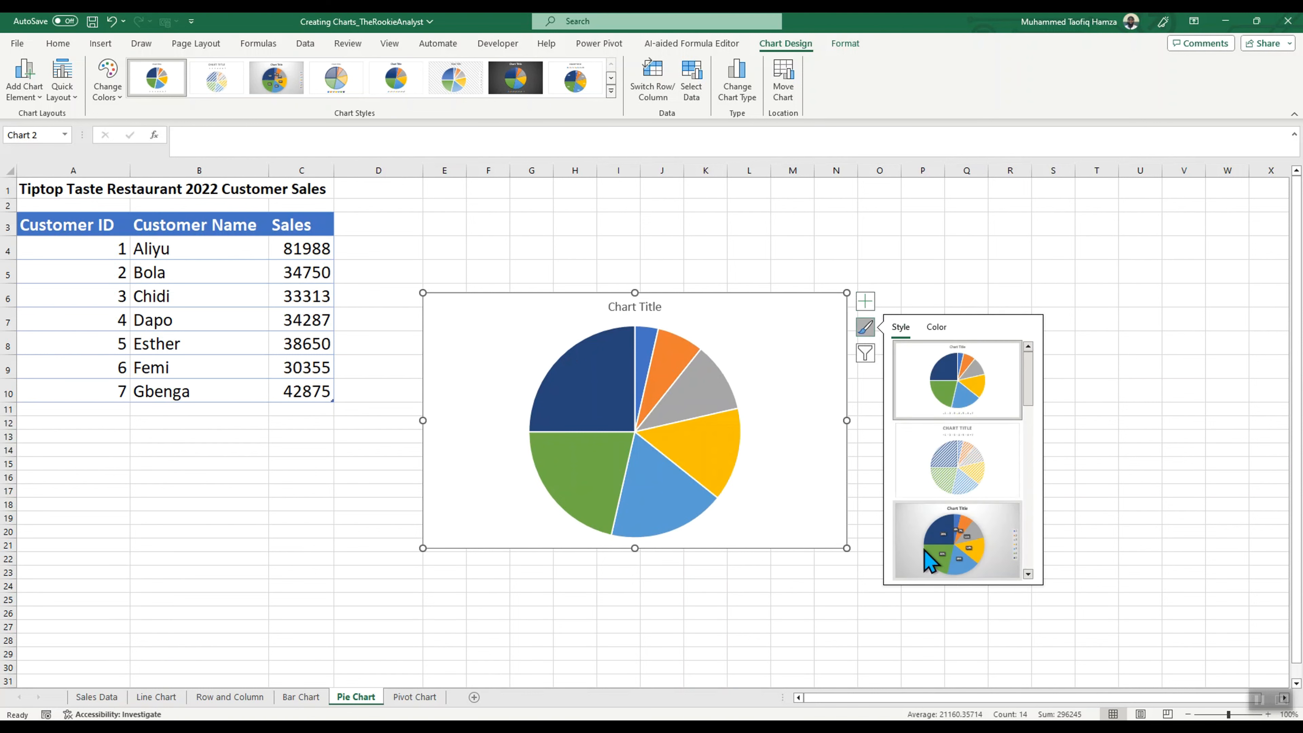
scroll(931, 558, "down", 3)
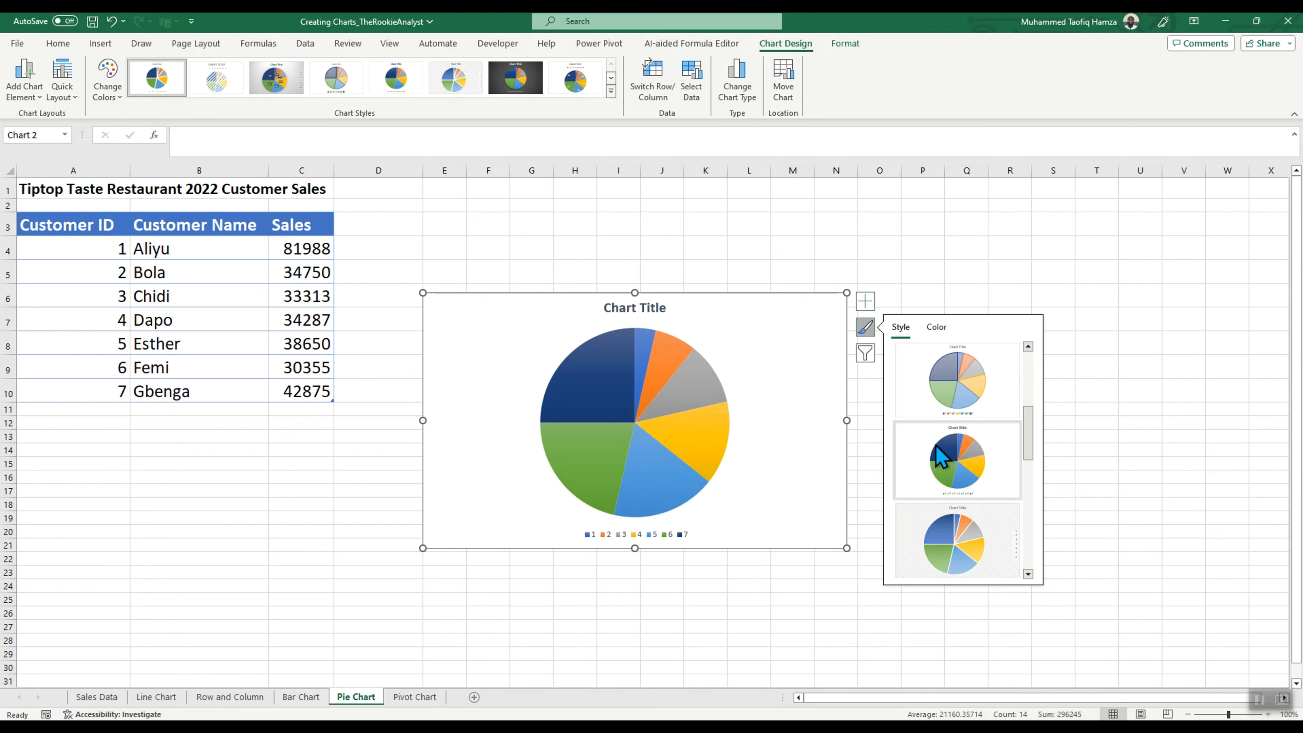
scroll(946, 544, "down", 5)
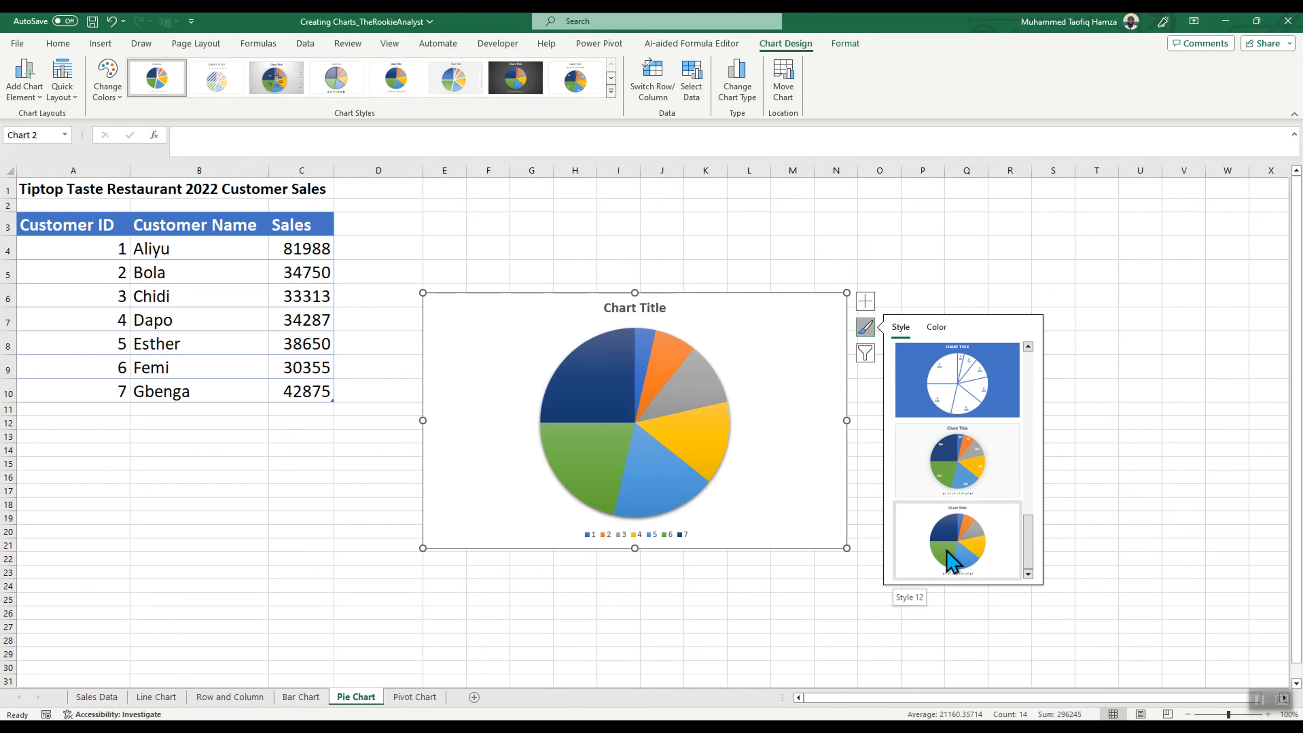
left_click(941, 554)
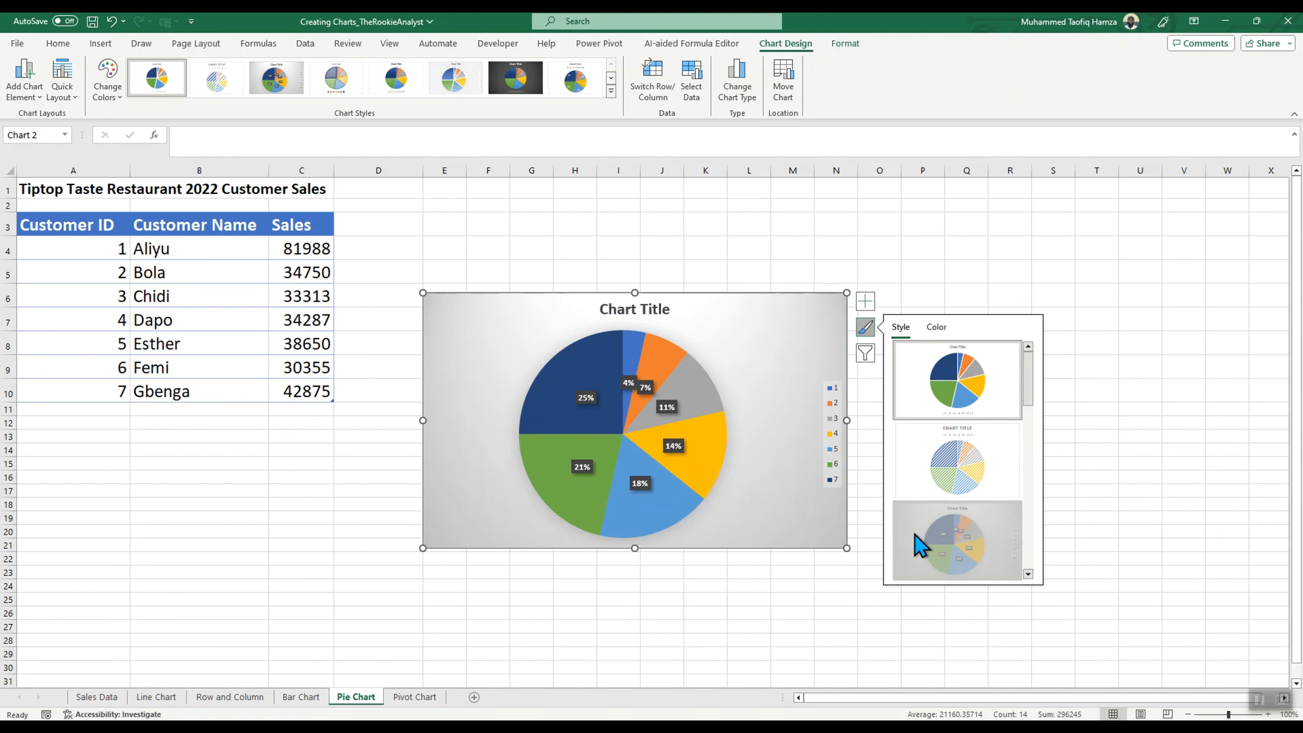
left_click(793, 271)
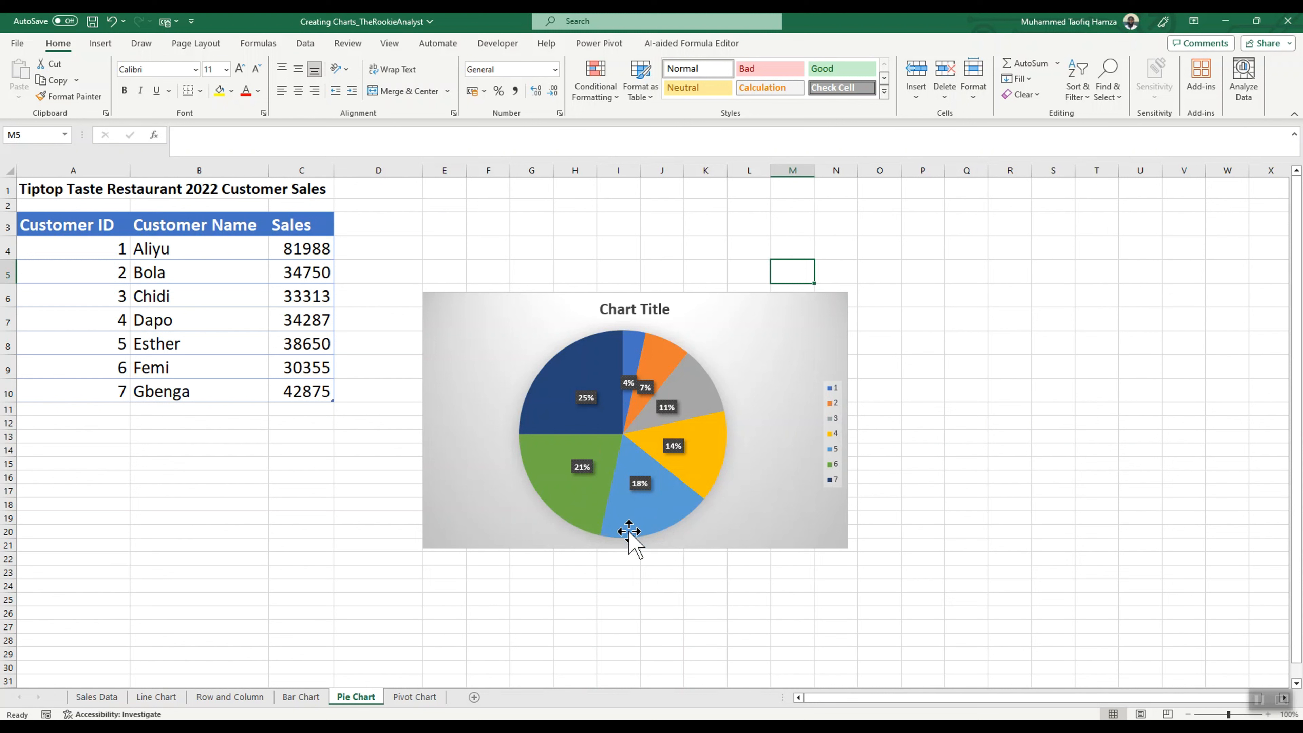
Step: Check which cells the pie series plots against the customer names and sales in B4:C10
left_click(564, 407)
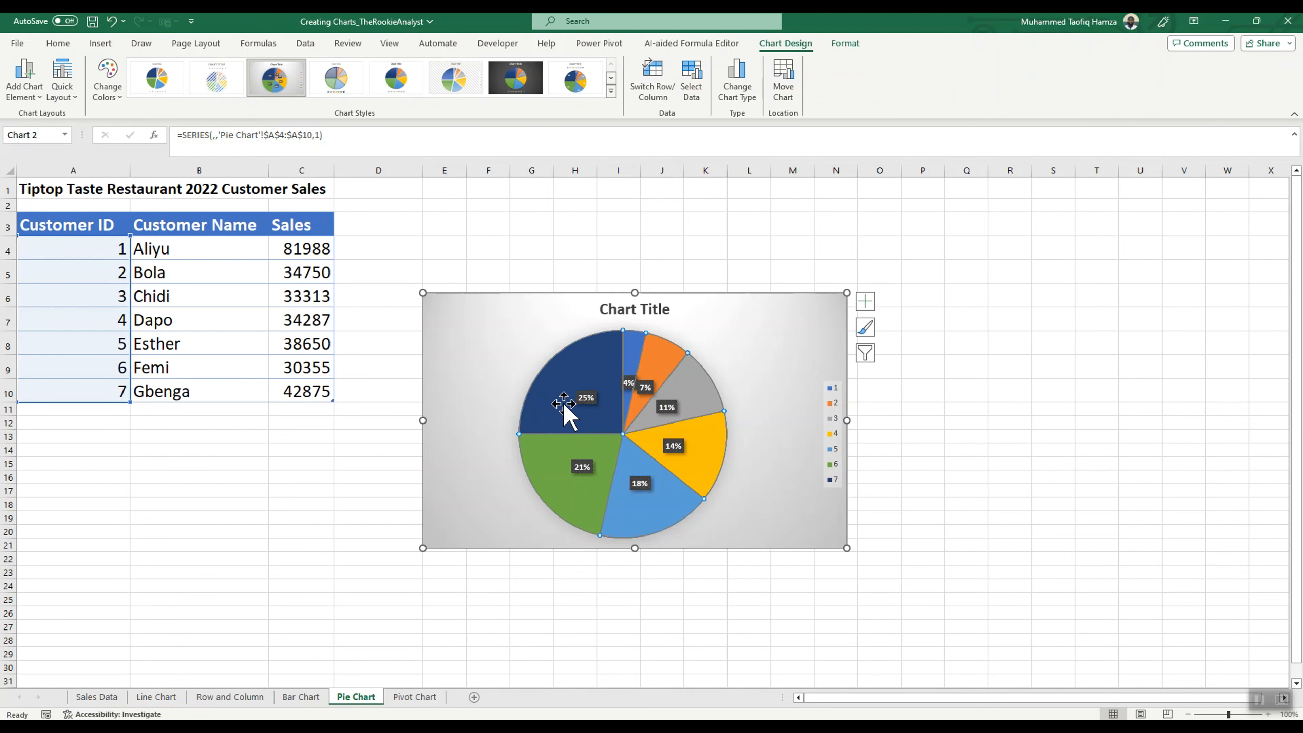
left_click(763, 385)
left_click(592, 359)
left_click_drag(180, 253, 314, 391)
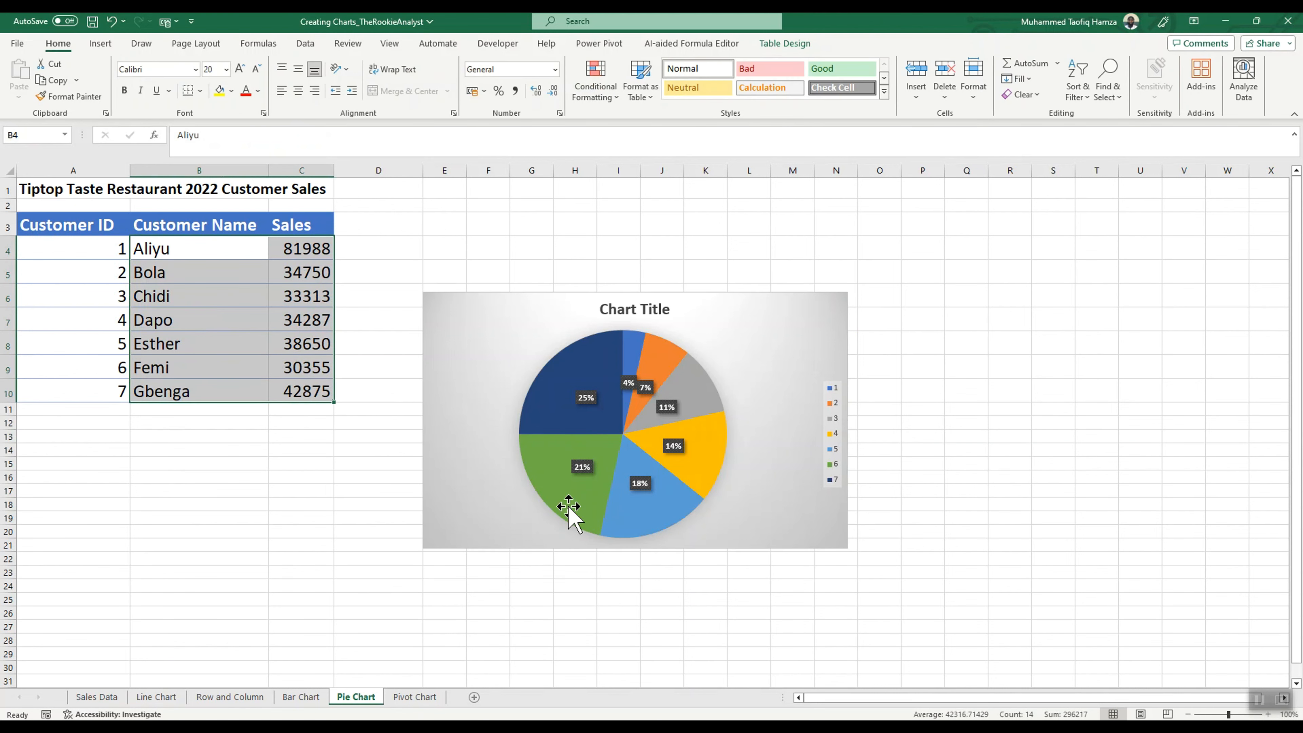
left_click(644, 308)
Step: Look at the empty Pivot Chart sheet, and examine the sales table's columns and records on the Sales Data sheet
left_click(428, 697)
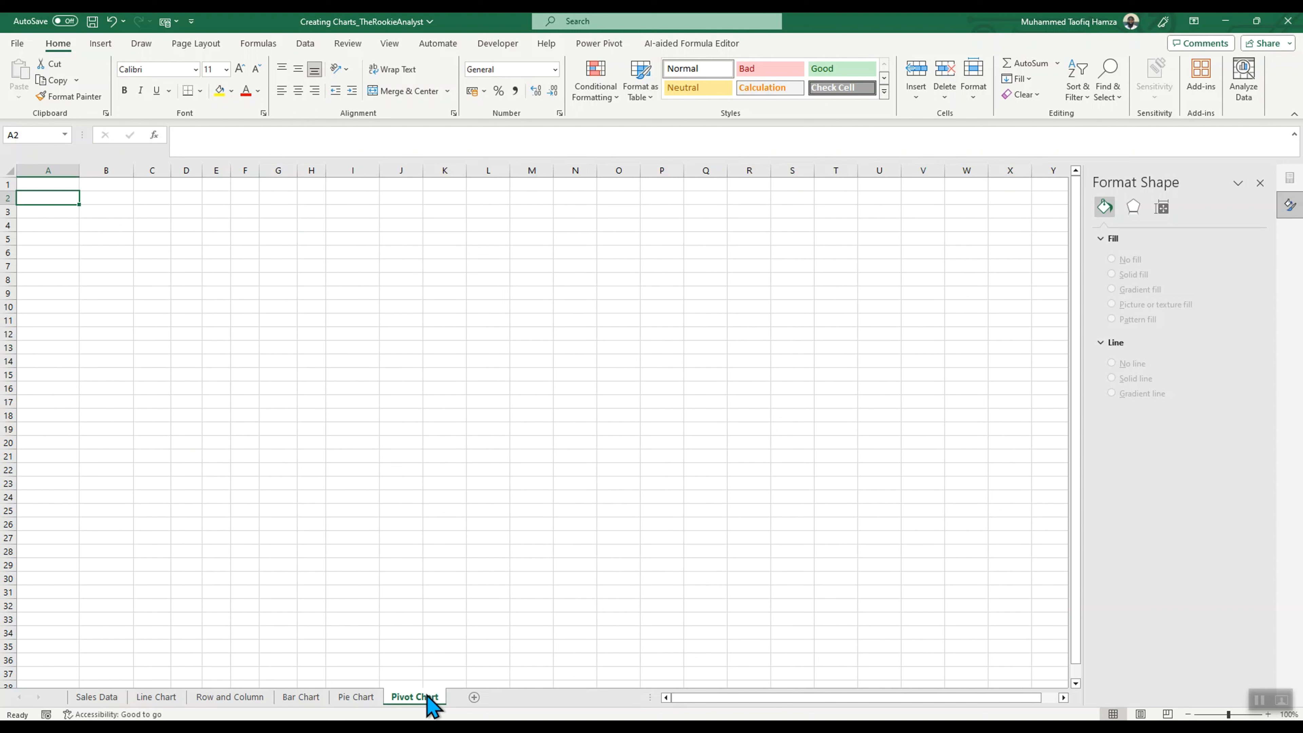
left_click(98, 696)
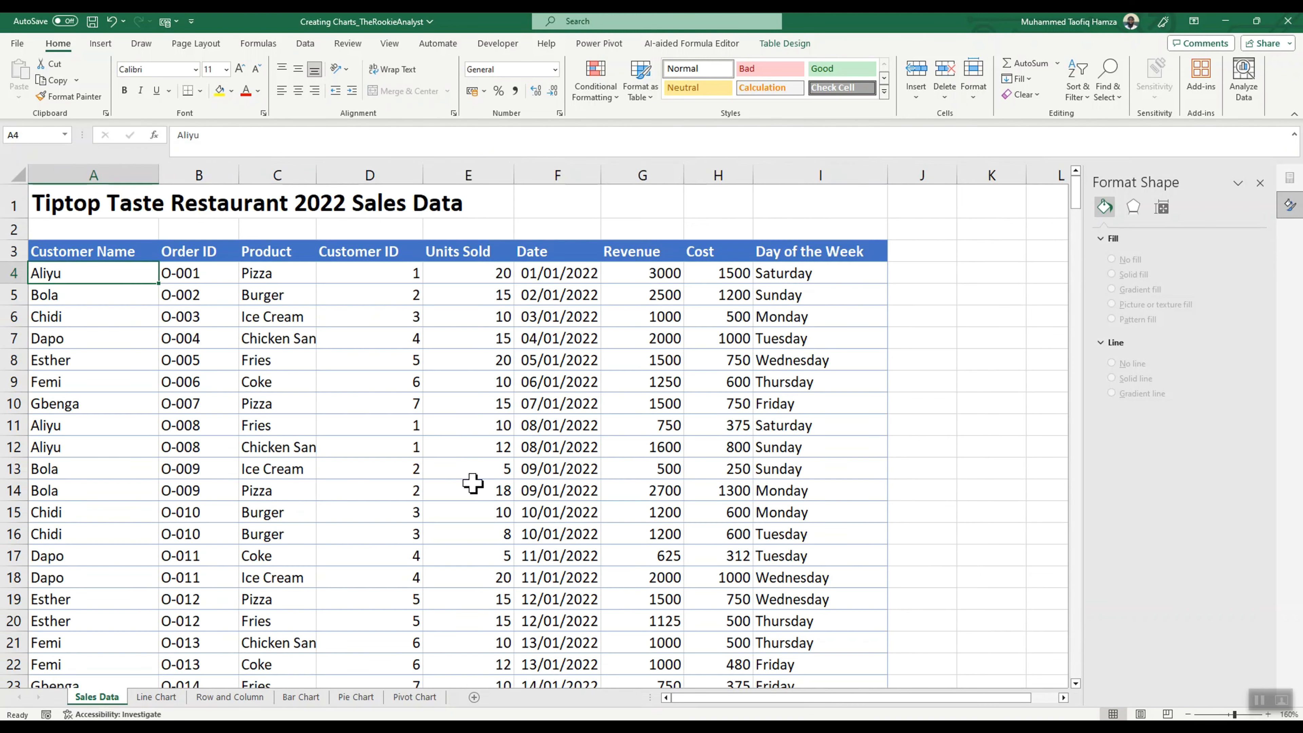
left_click(554, 467)
left_click(288, 362)
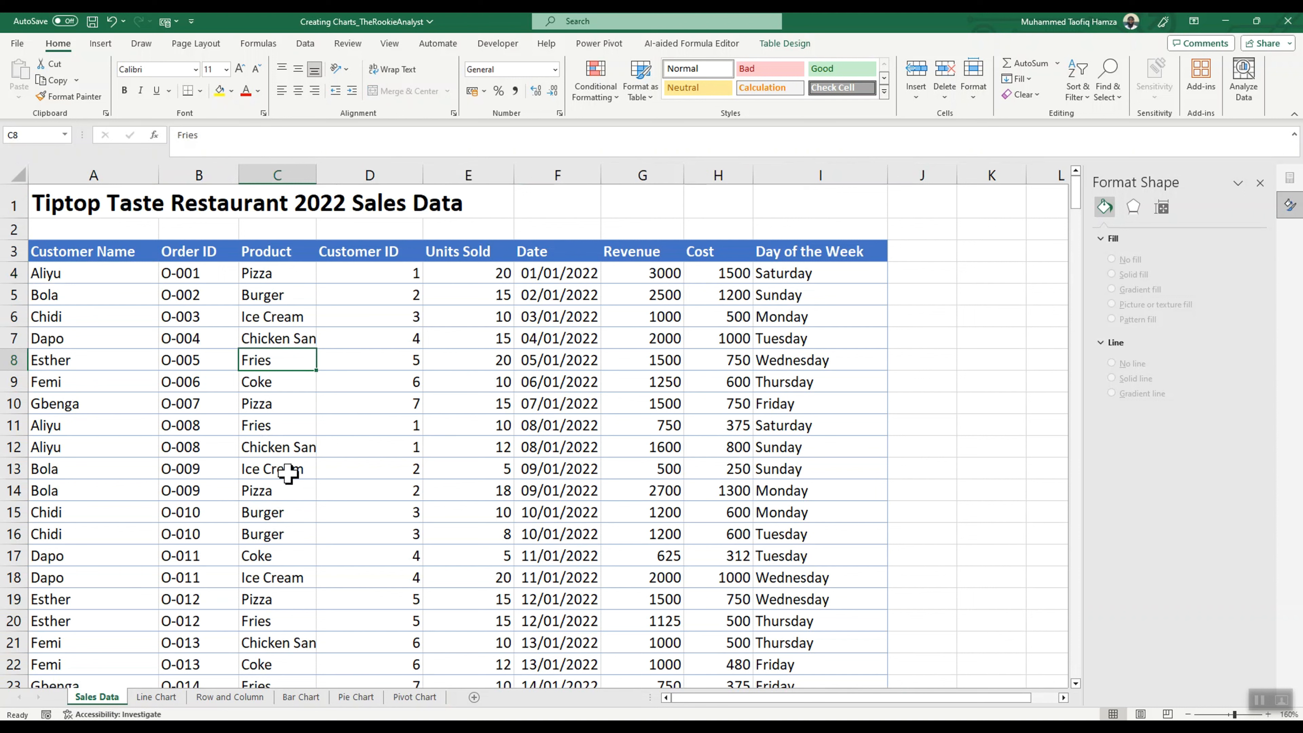
left_click(106, 258)
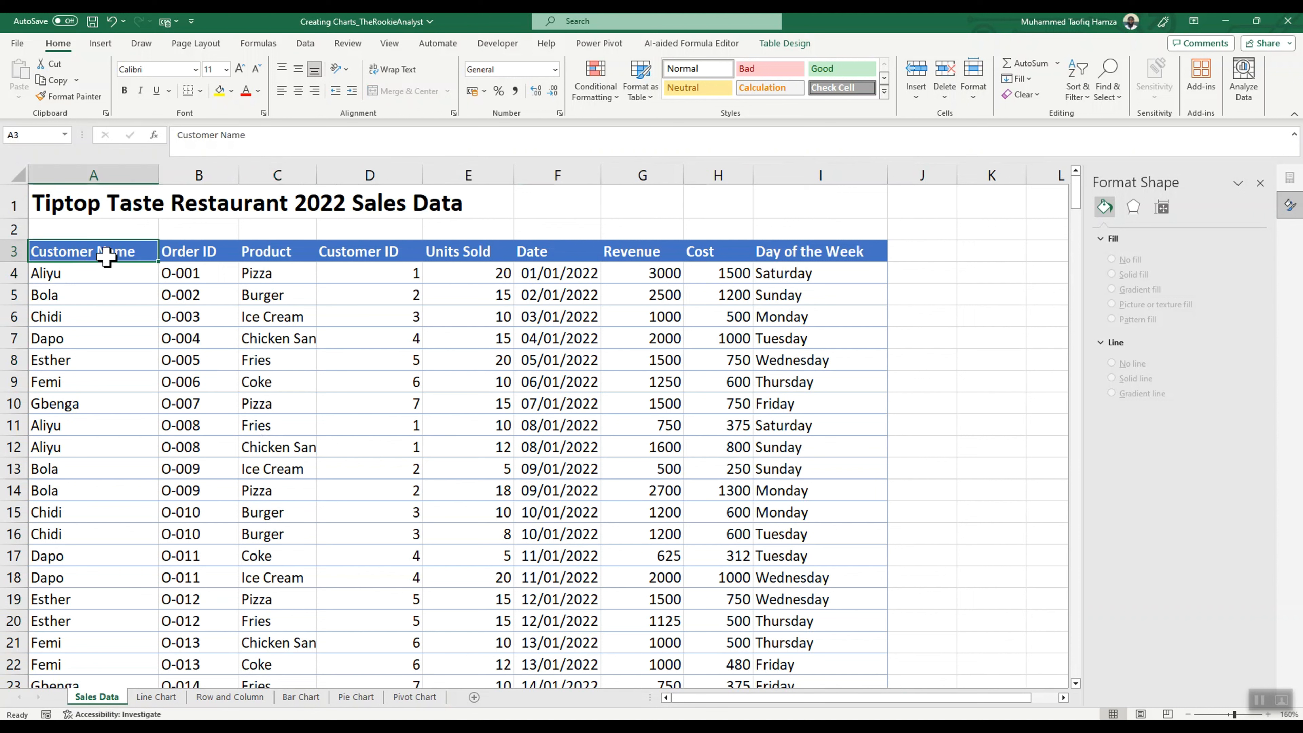
left_click_drag(106, 255, 856, 687)
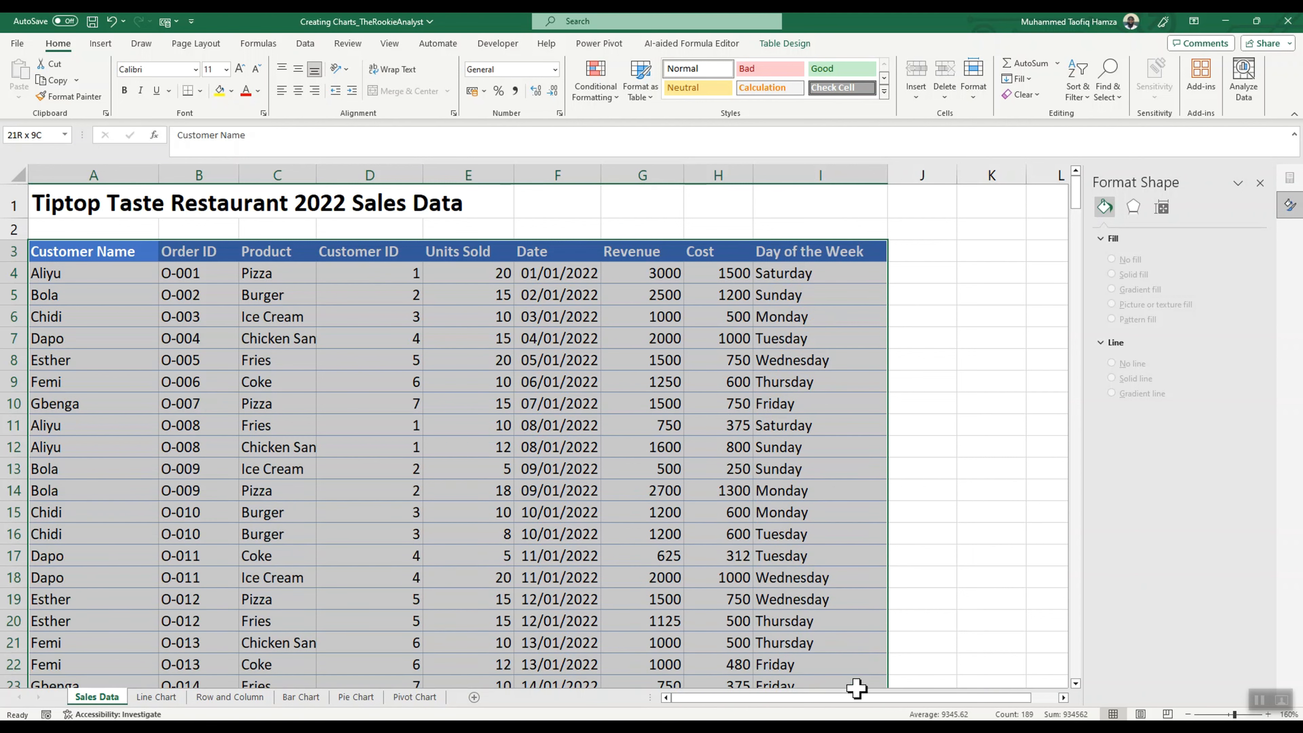
Step: Rename the sales table on the Sales Data sheet as SalesData
double_click(451, 429)
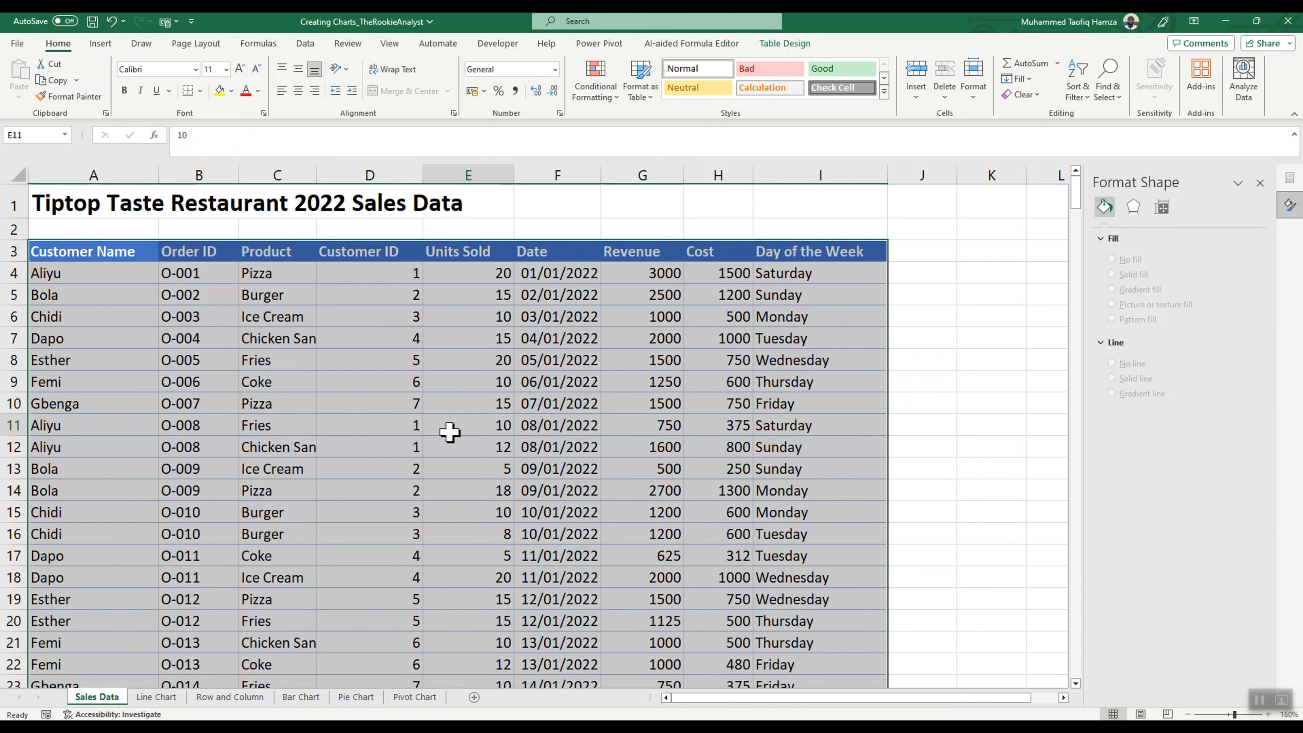
left_click(784, 47)
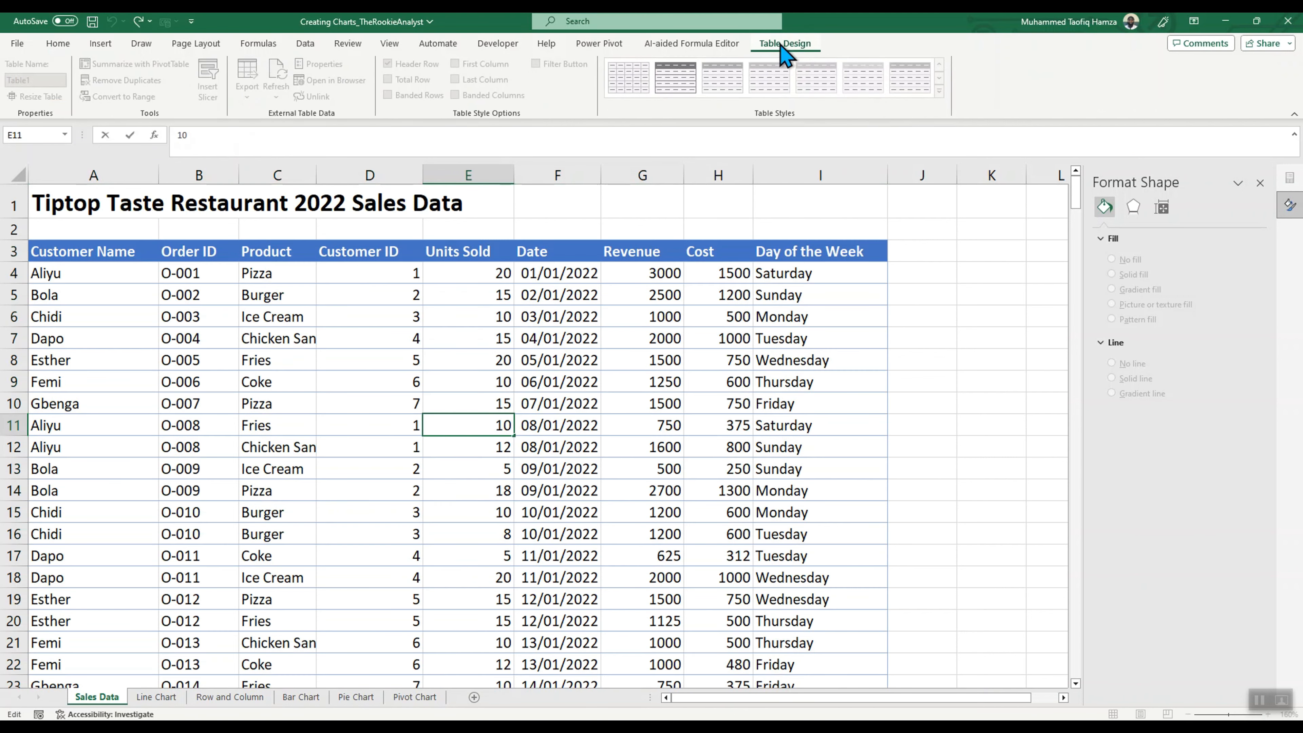
left_click(287, 317)
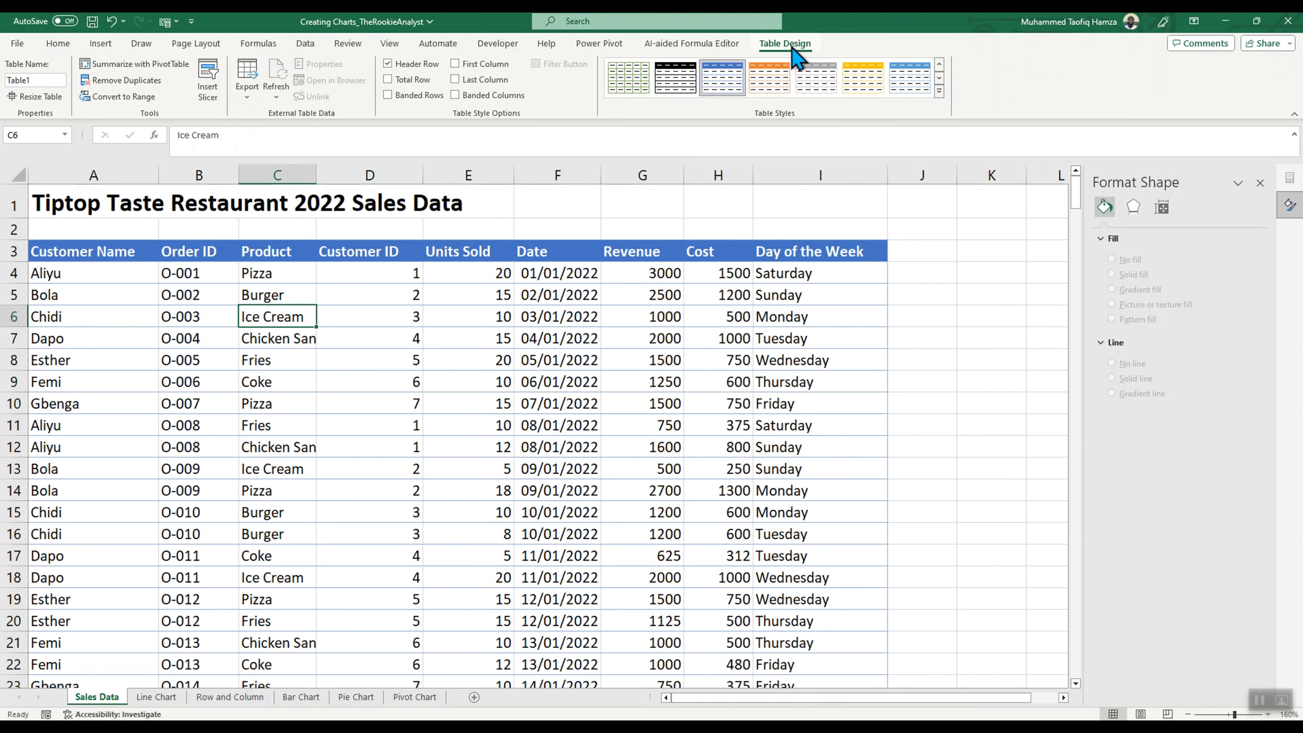
left_click(41, 79)
type("SalesData")
key("Return")
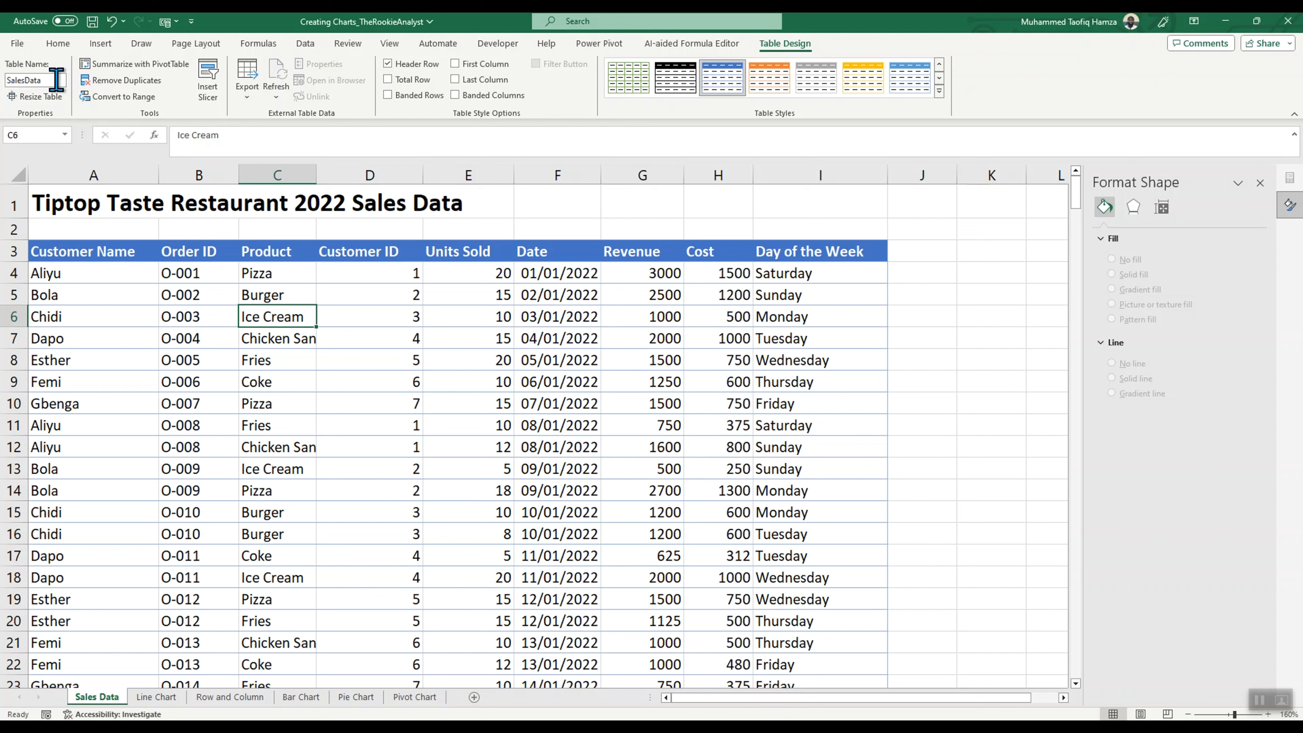
Step: Create a PivotTable from the SalesData table on the existing Pivot Chart worksheet, starting at cell A2
left_click(455, 401)
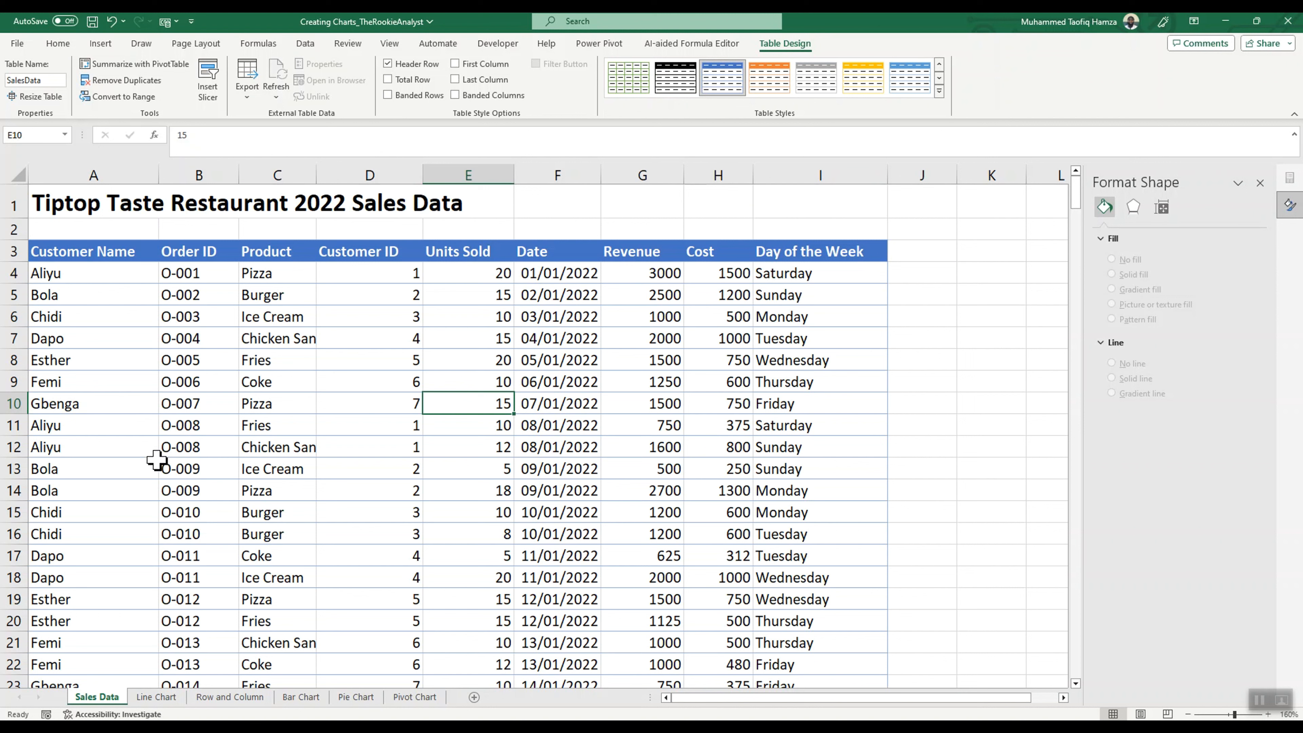
left_click(83, 276)
left_click(103, 45)
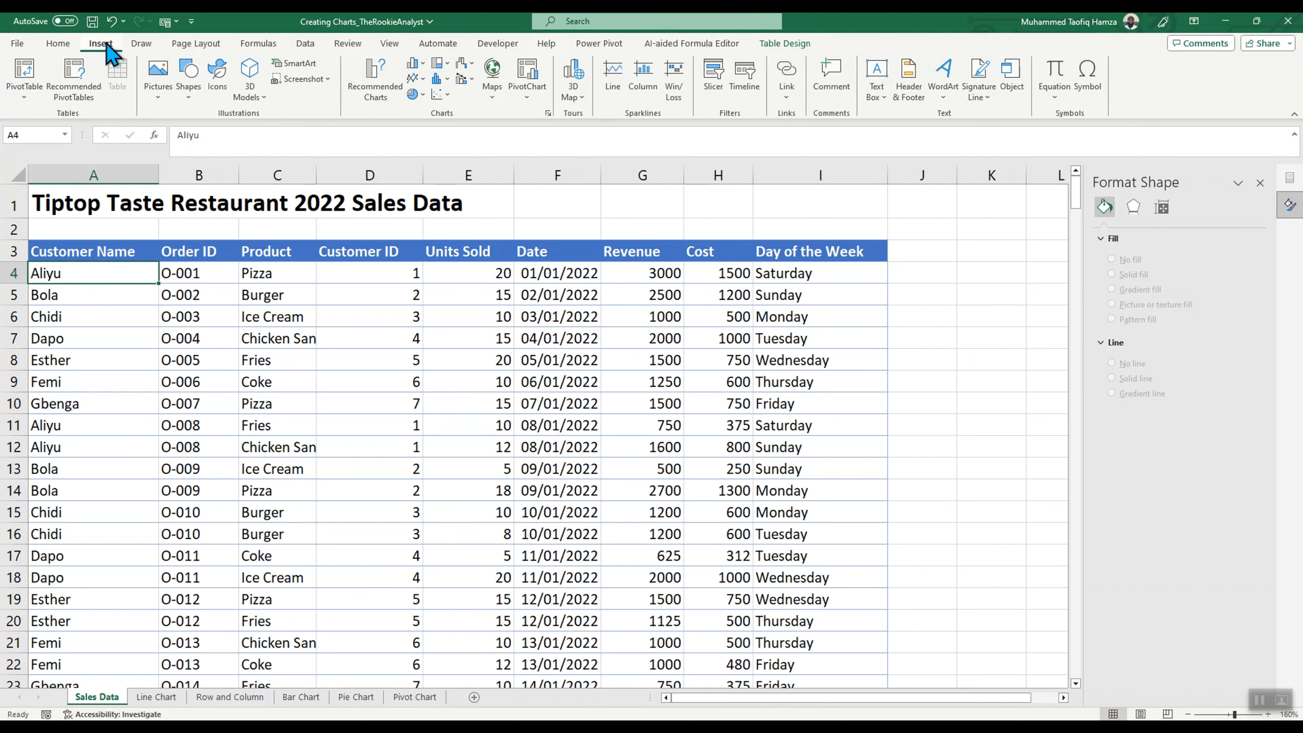
left_click(26, 77)
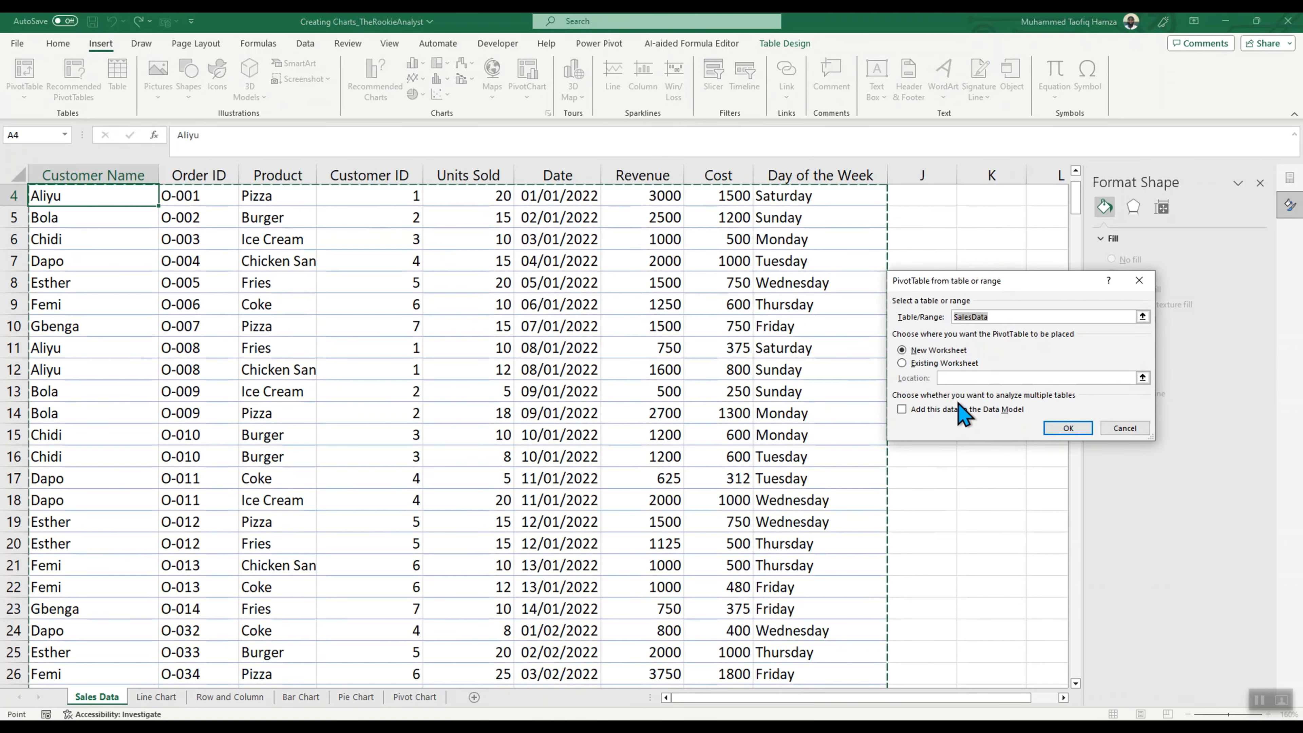
left_click(903, 363)
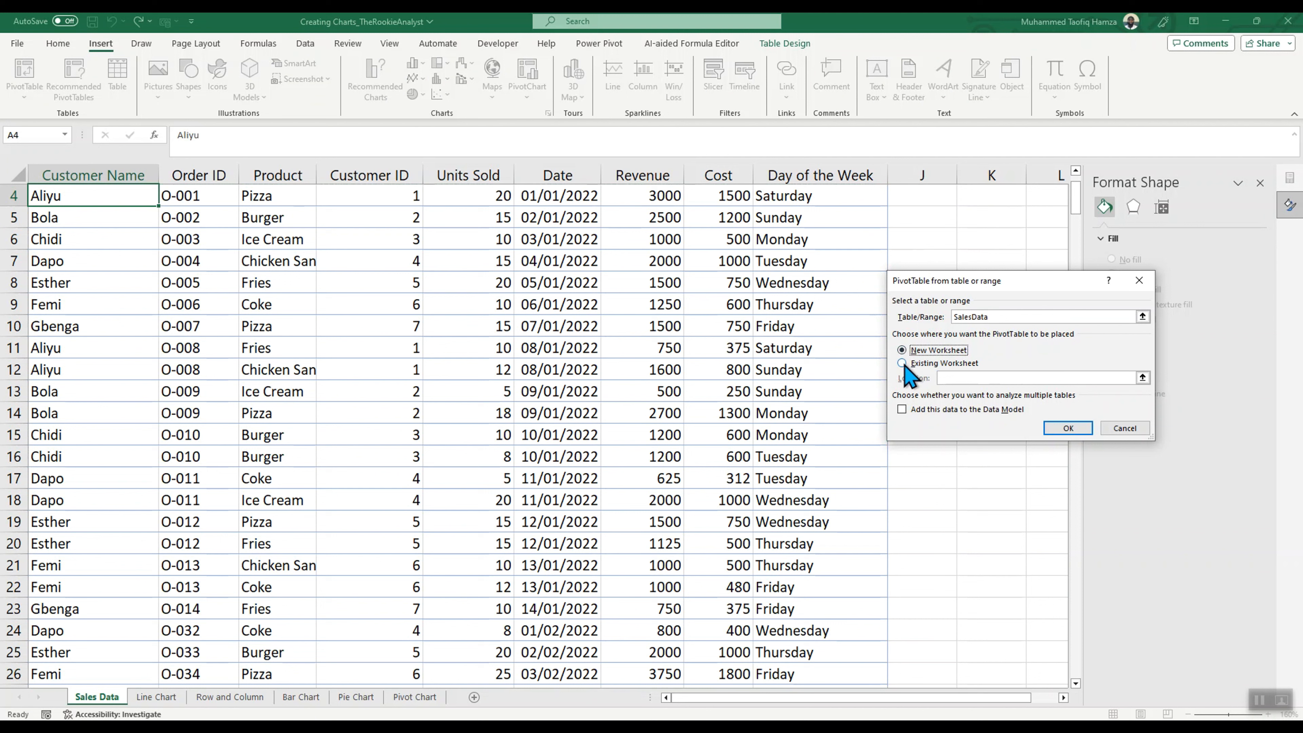
left_click(902, 364)
left_click(1143, 378)
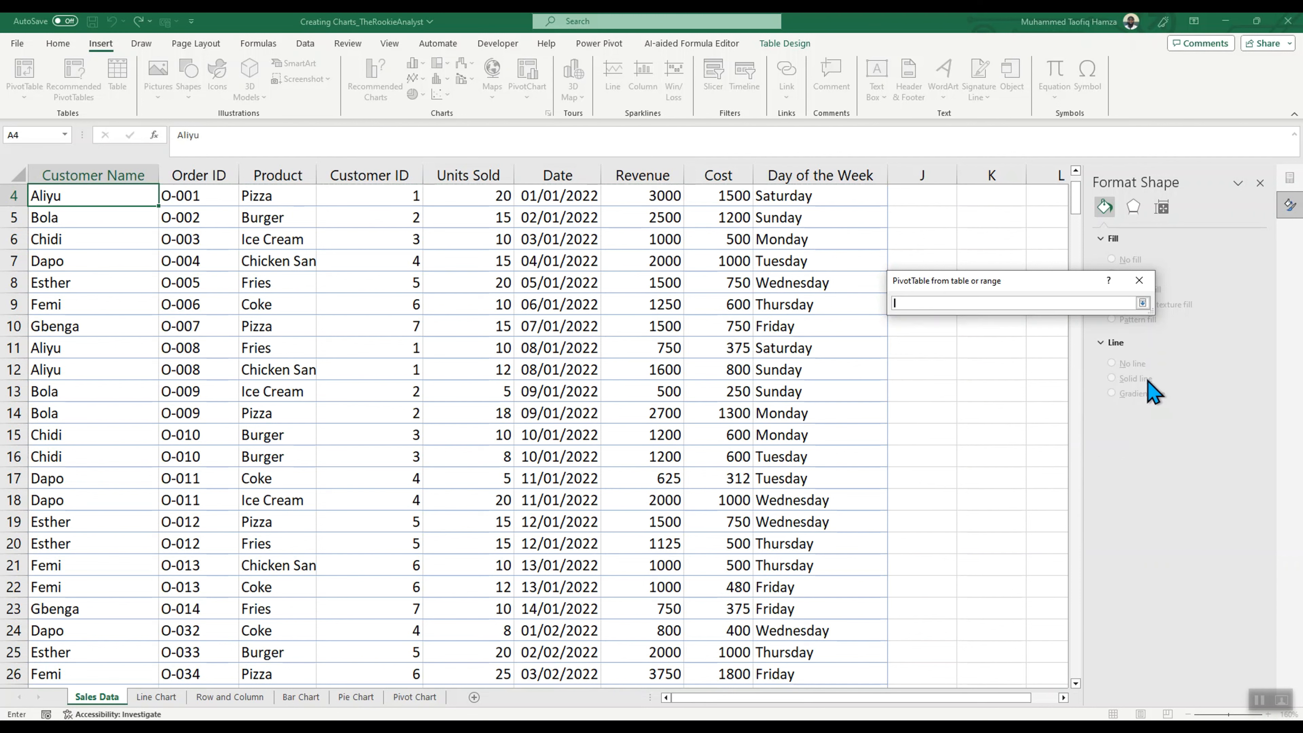
left_click(416, 696)
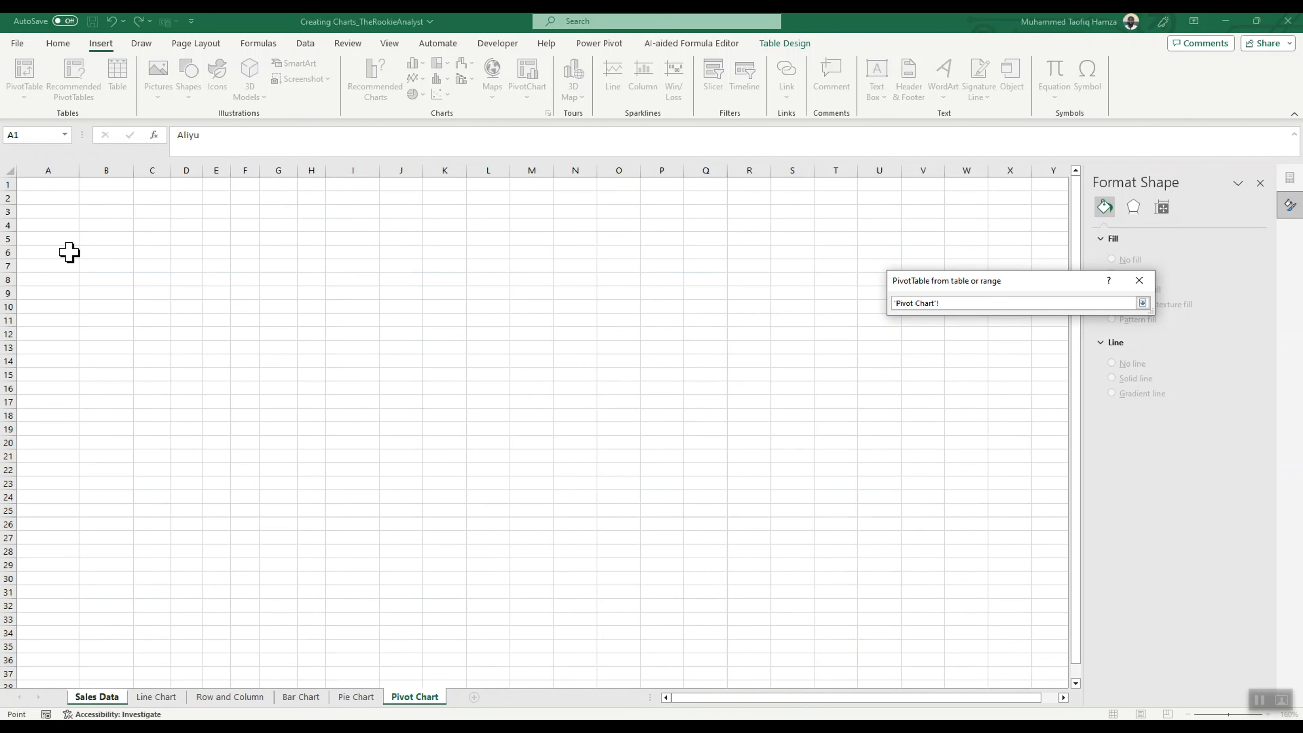
left_click(49, 199)
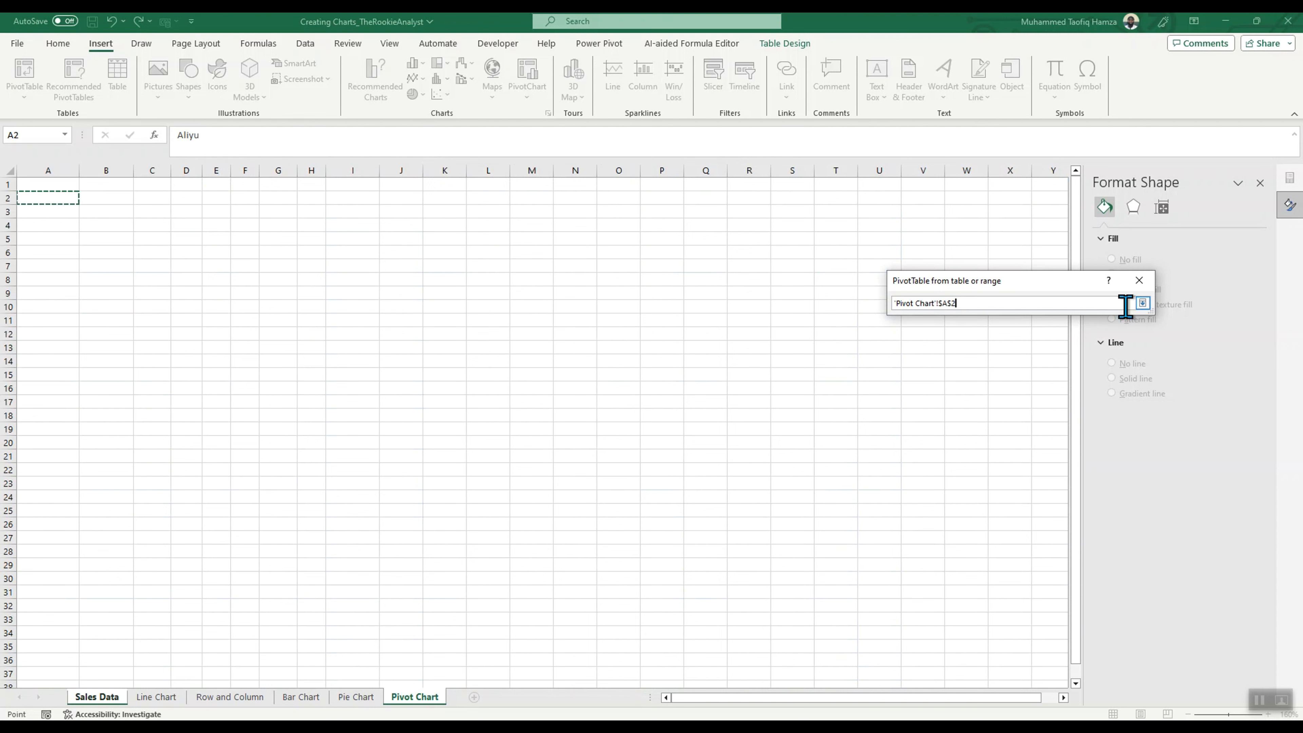
left_click(1143, 303)
left_click(1072, 431)
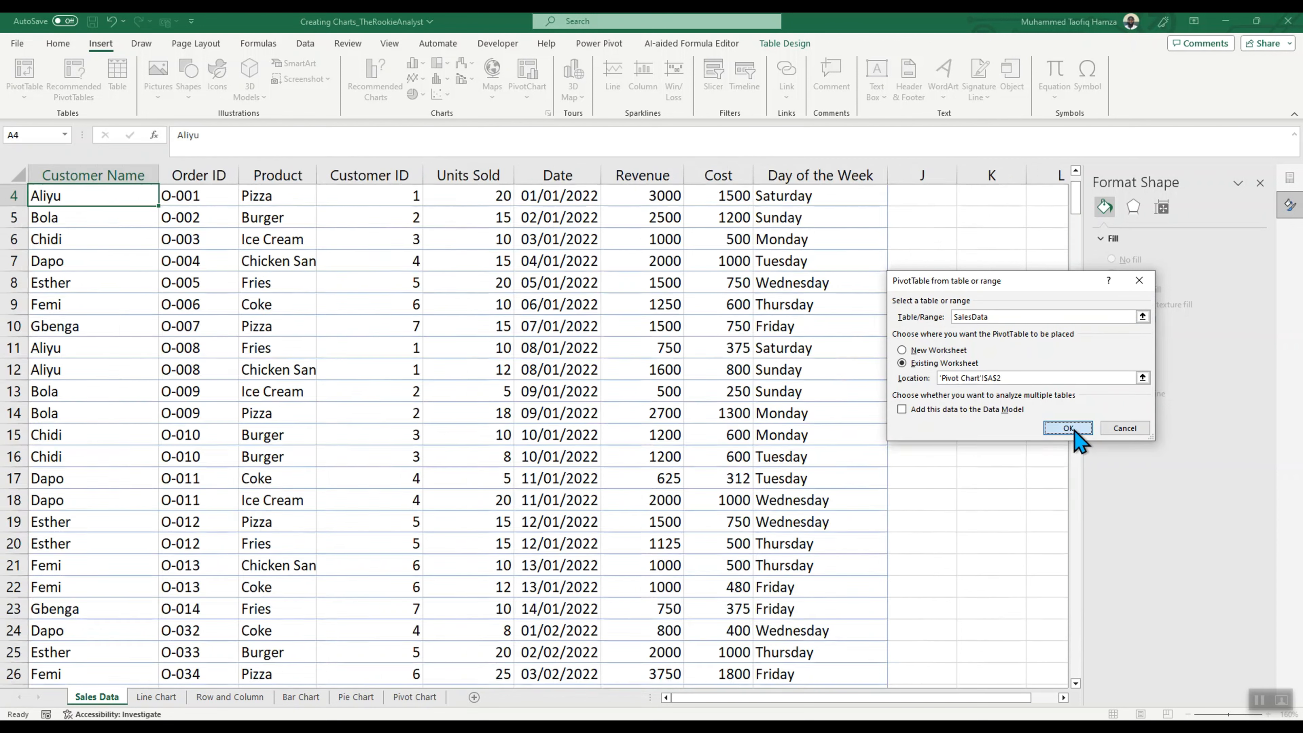
Step: Build the PivotTable with Product as rows and the sum of Revenue as values
left_click(116, 268)
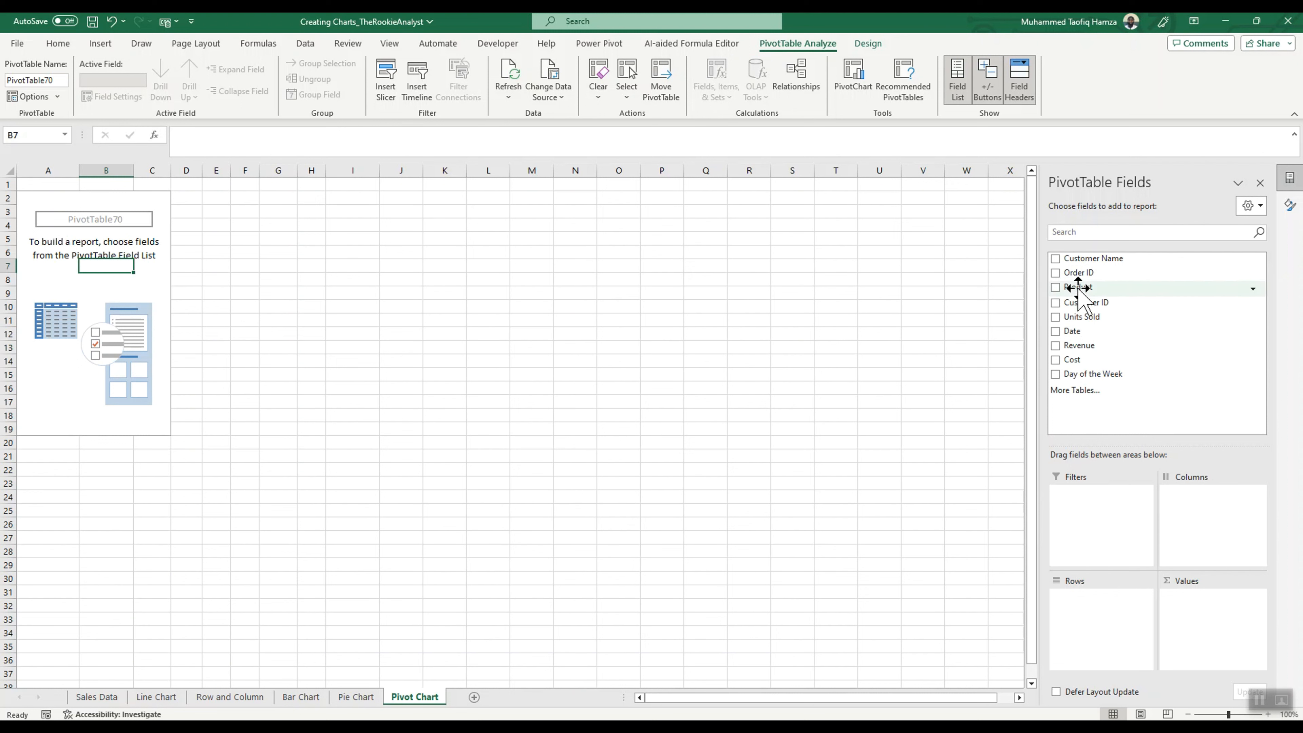
left_click_drag(1077, 287, 1102, 625)
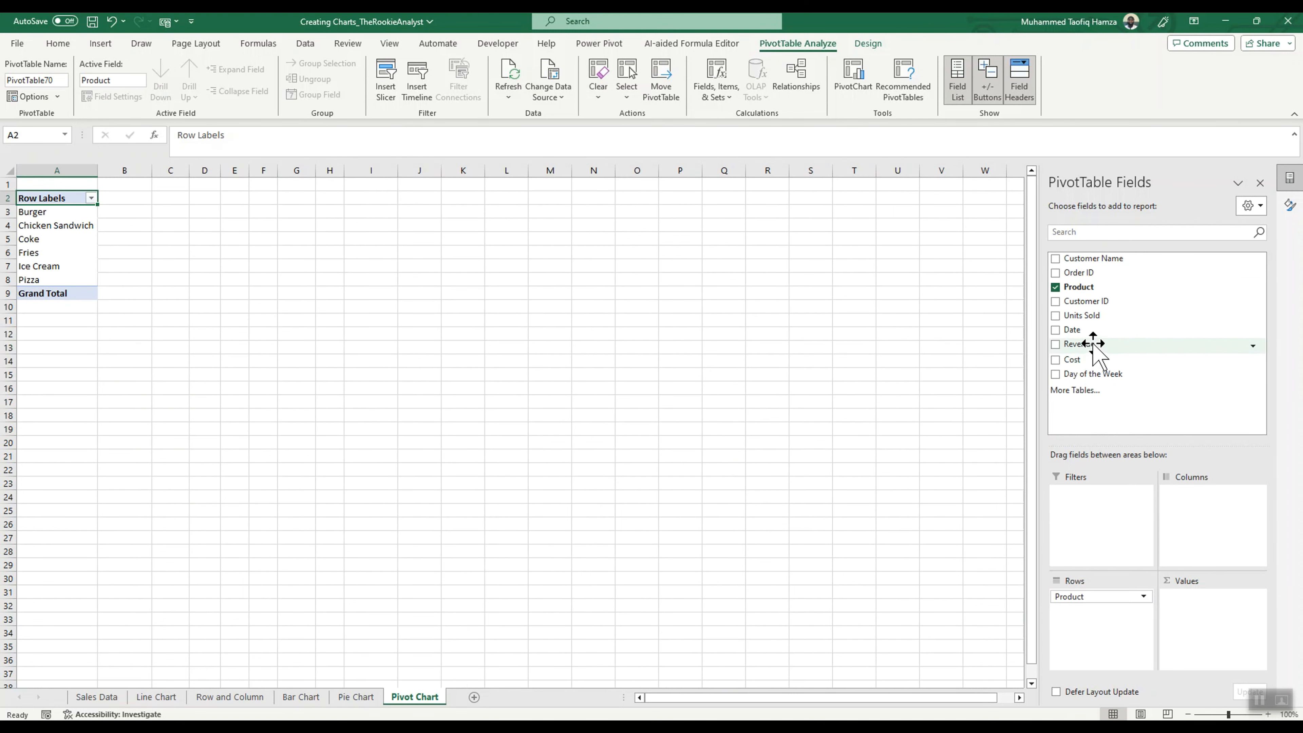
left_click_drag(1096, 343, 1188, 607)
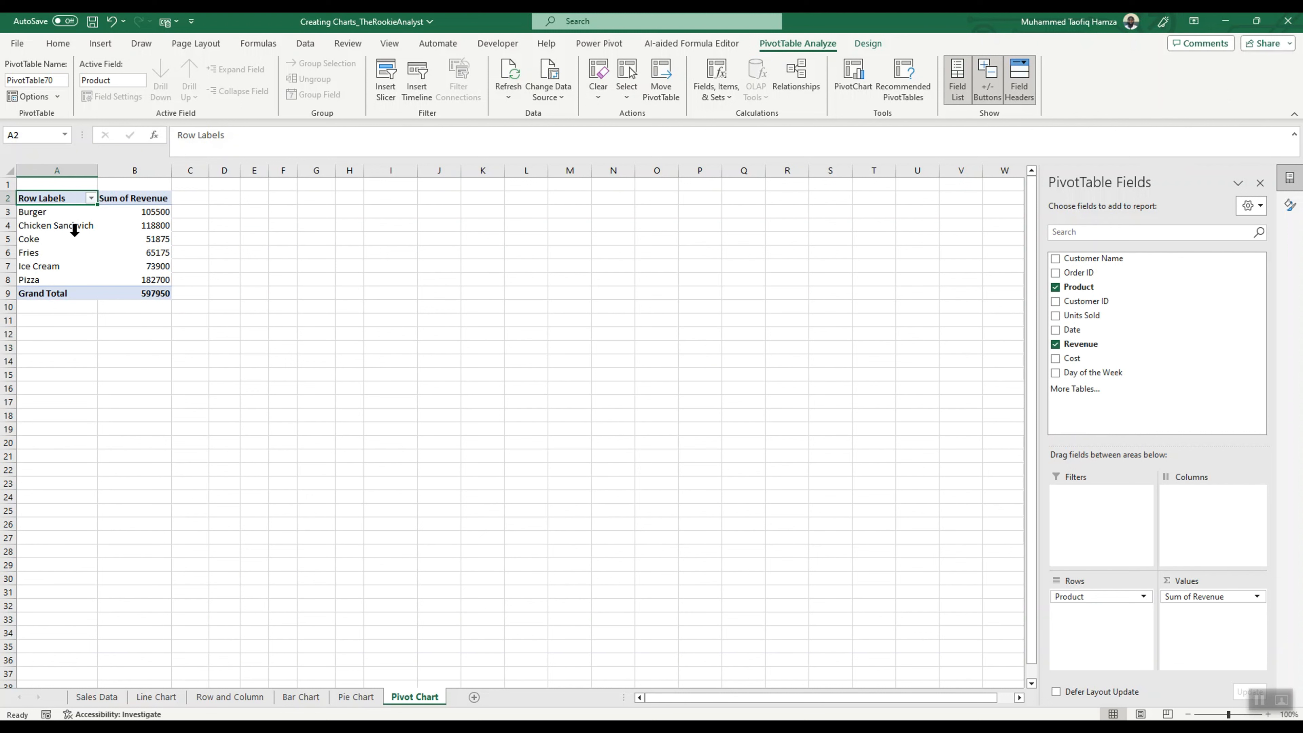
Step: Insert a clustered column PivotChart based on the product revenue PivotTable
left_click(56, 221)
left_click(122, 249)
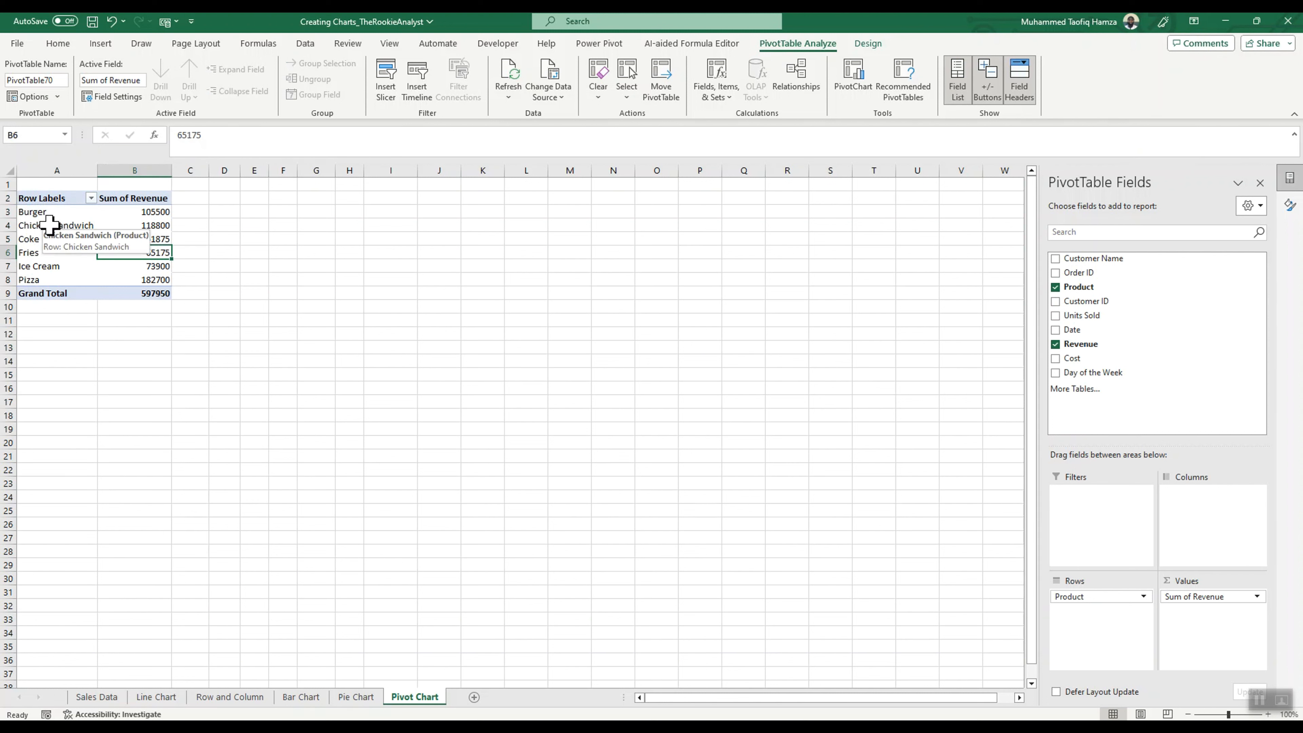
left_click(855, 82)
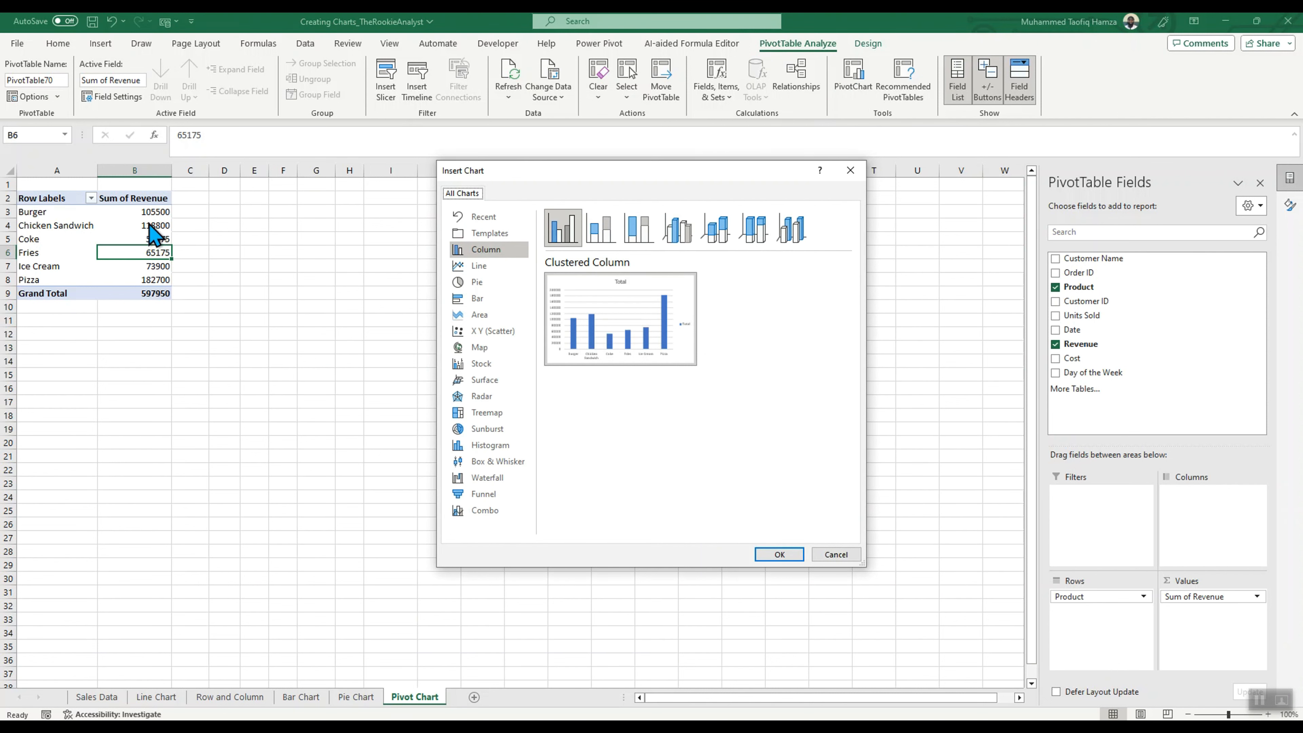
left_click(790, 554)
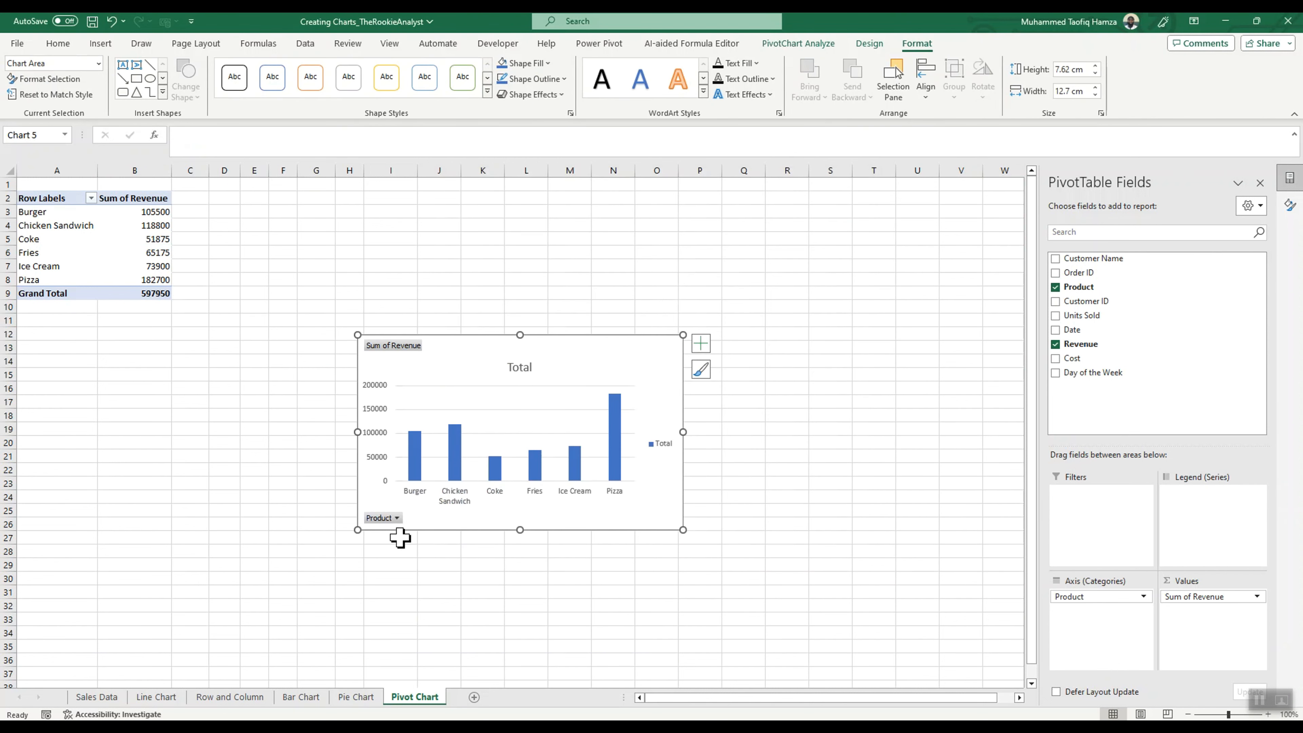